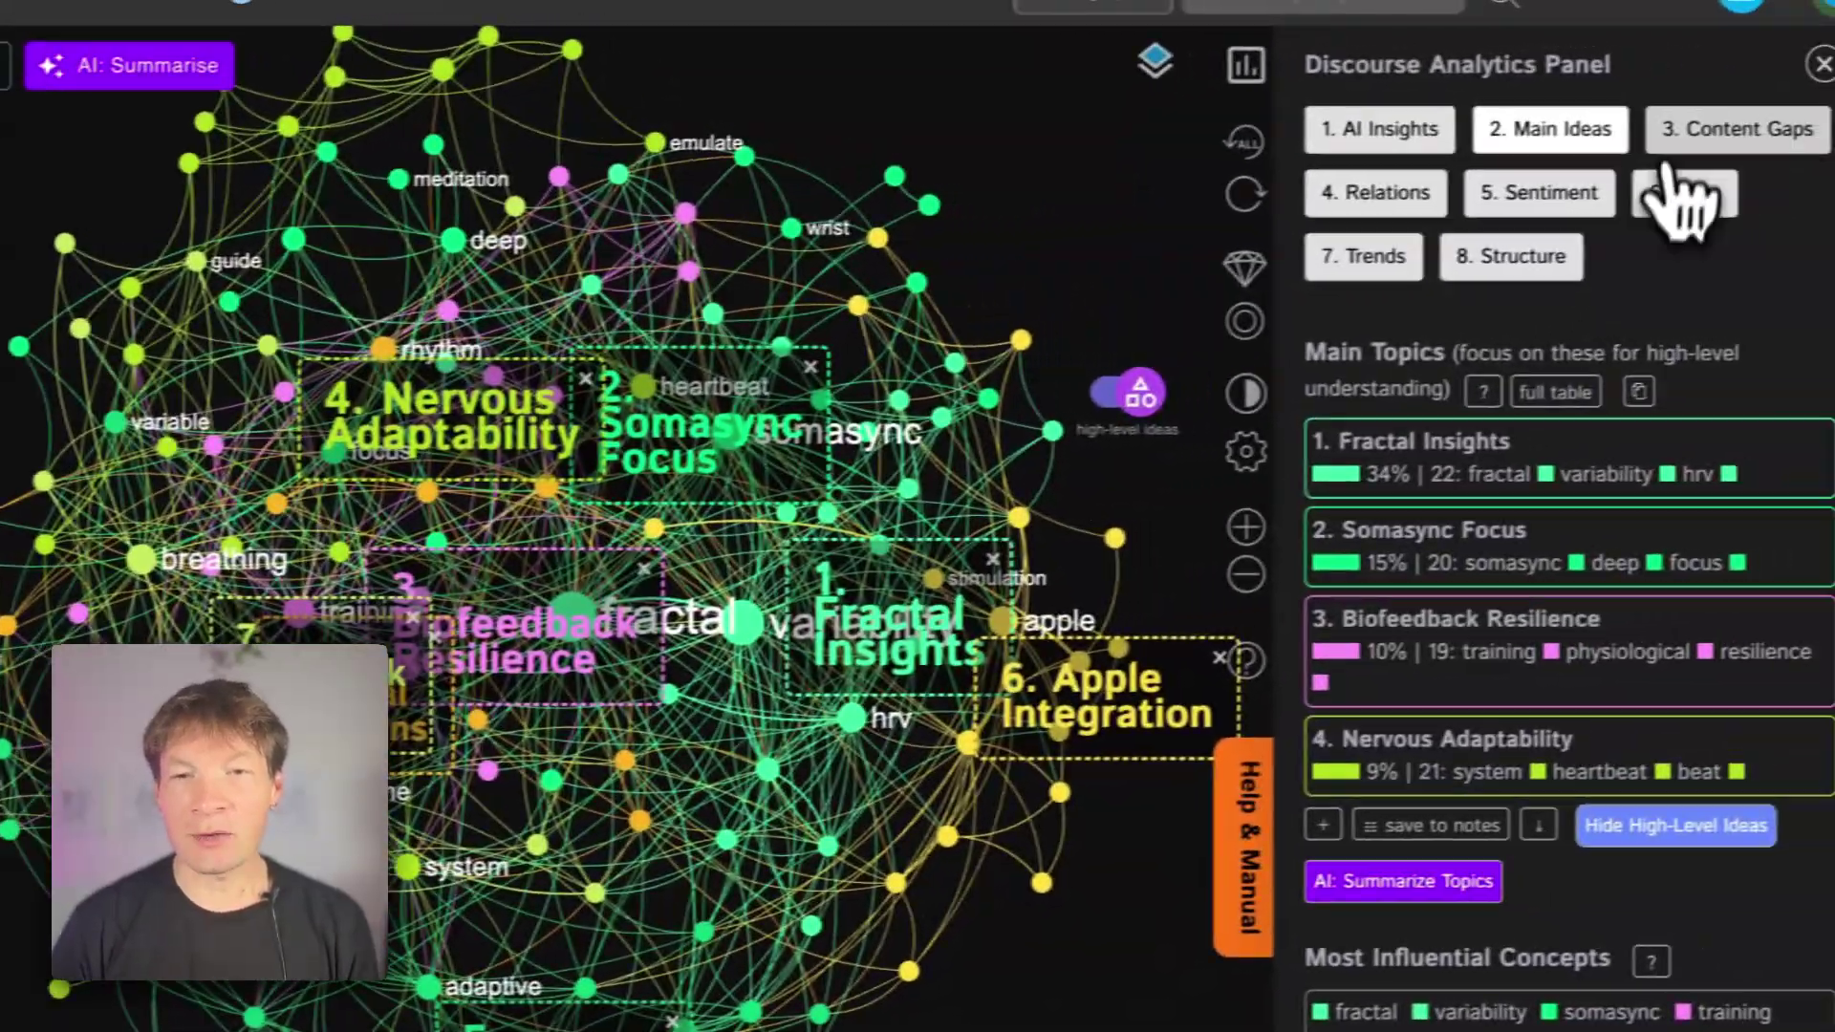
- Cycle InfraNodus content gaps to the Fractal Insights–Nervous Adaptability pair, then bring Claude forward
{"action": "left_click", "coordinate": [1667, 143]}
{"action": "left_click", "coordinate": [1406, 660]}
{"action": "left_click", "coordinate": [1531, 663]}
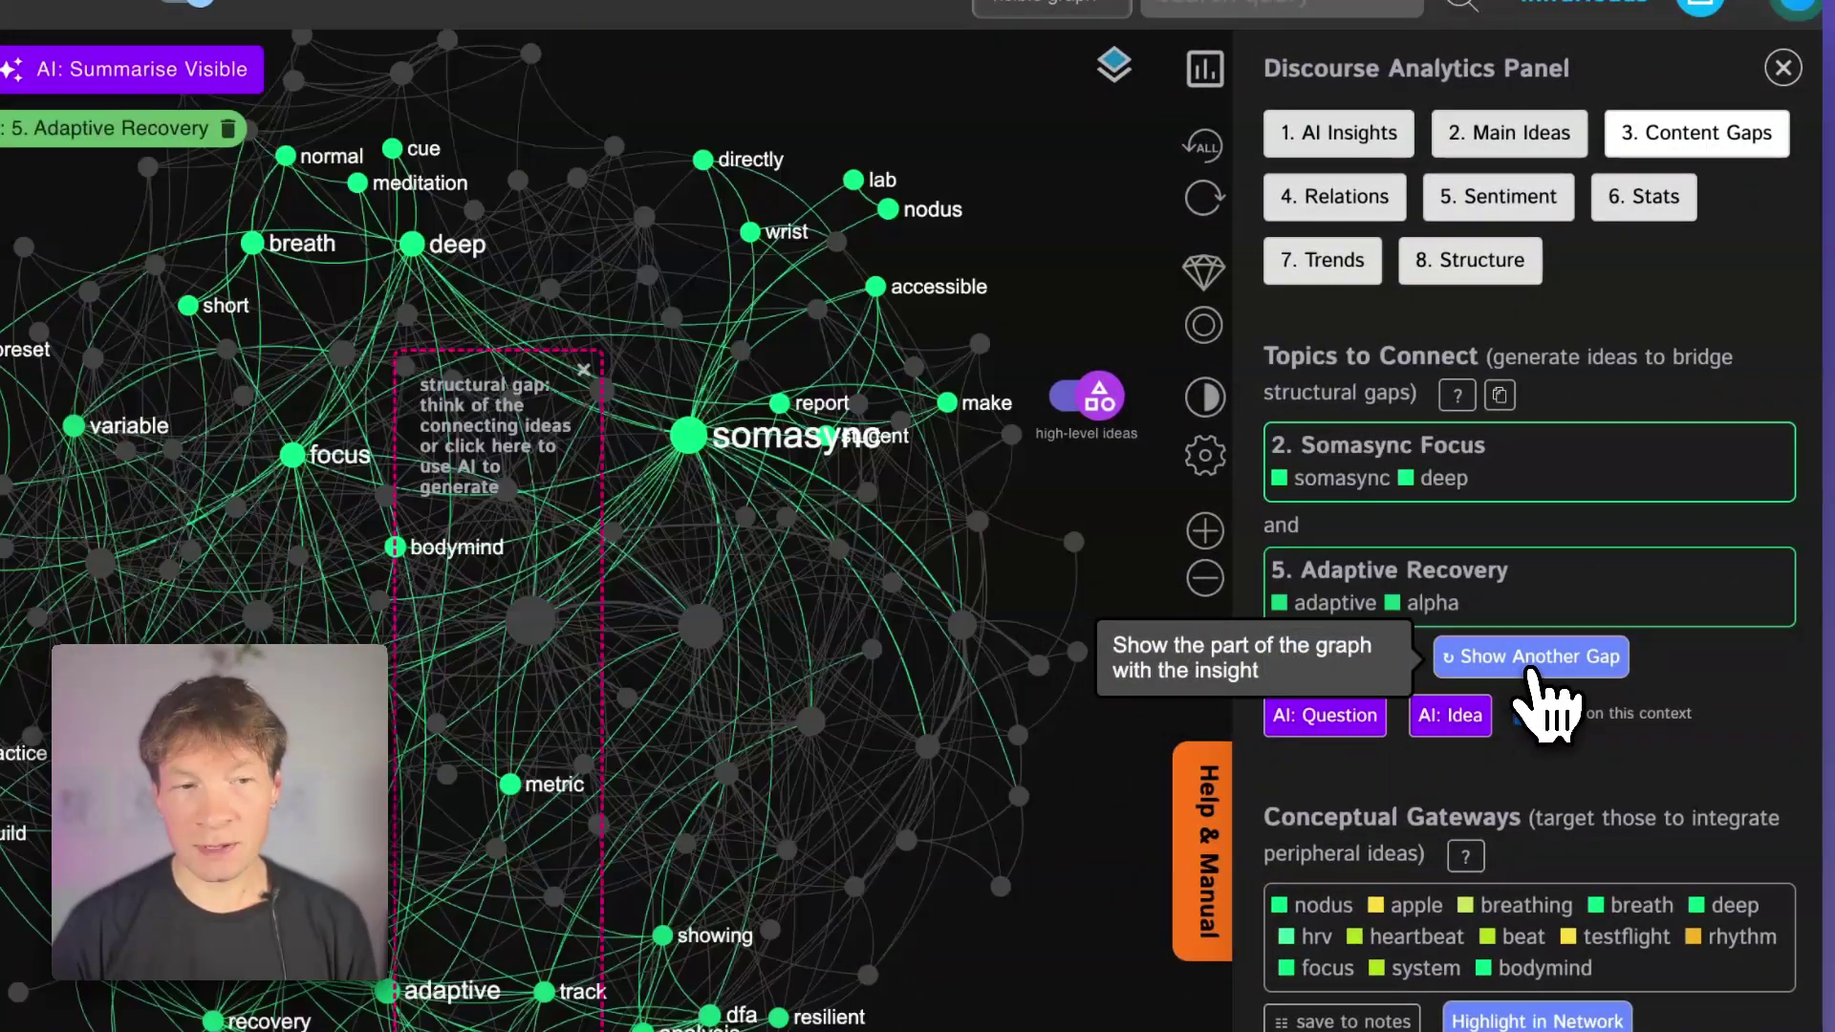
{"action": "left_click", "coordinate": [1537, 674]}
{"action": "left_click", "coordinate": [1537, 674]}
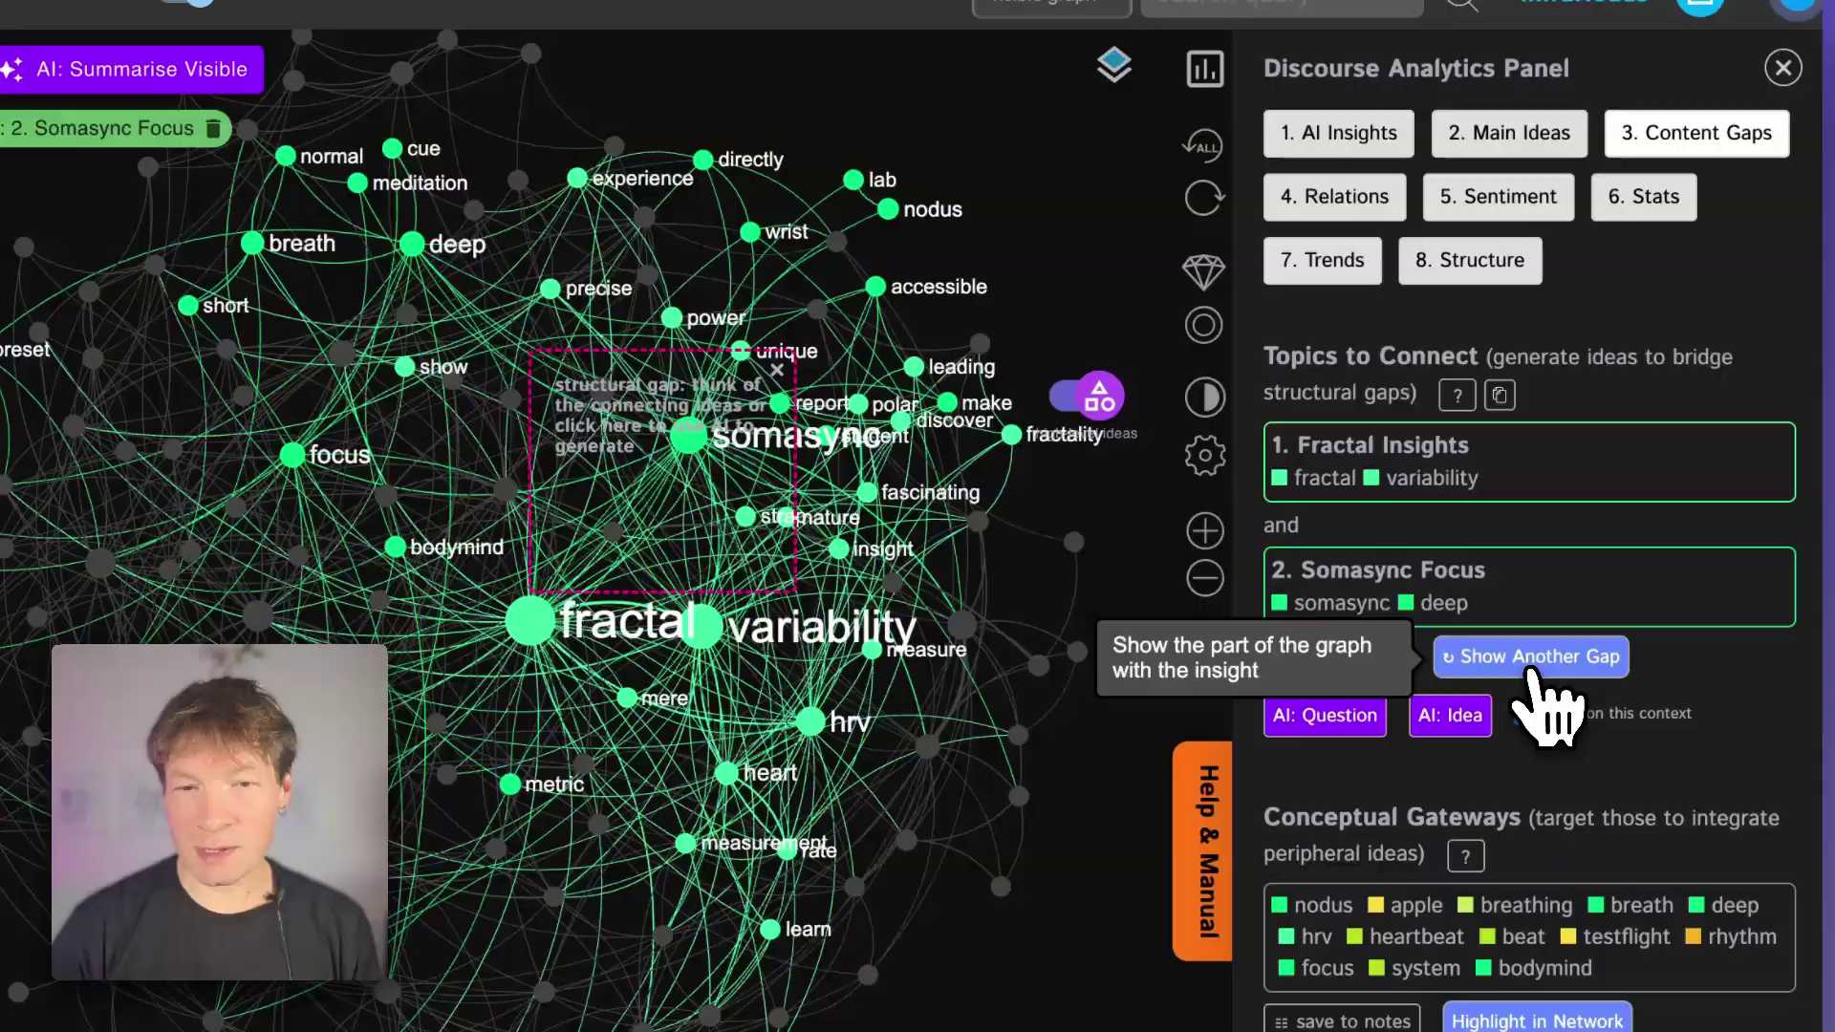
{"action": "left_click", "coordinate": [1537, 662]}
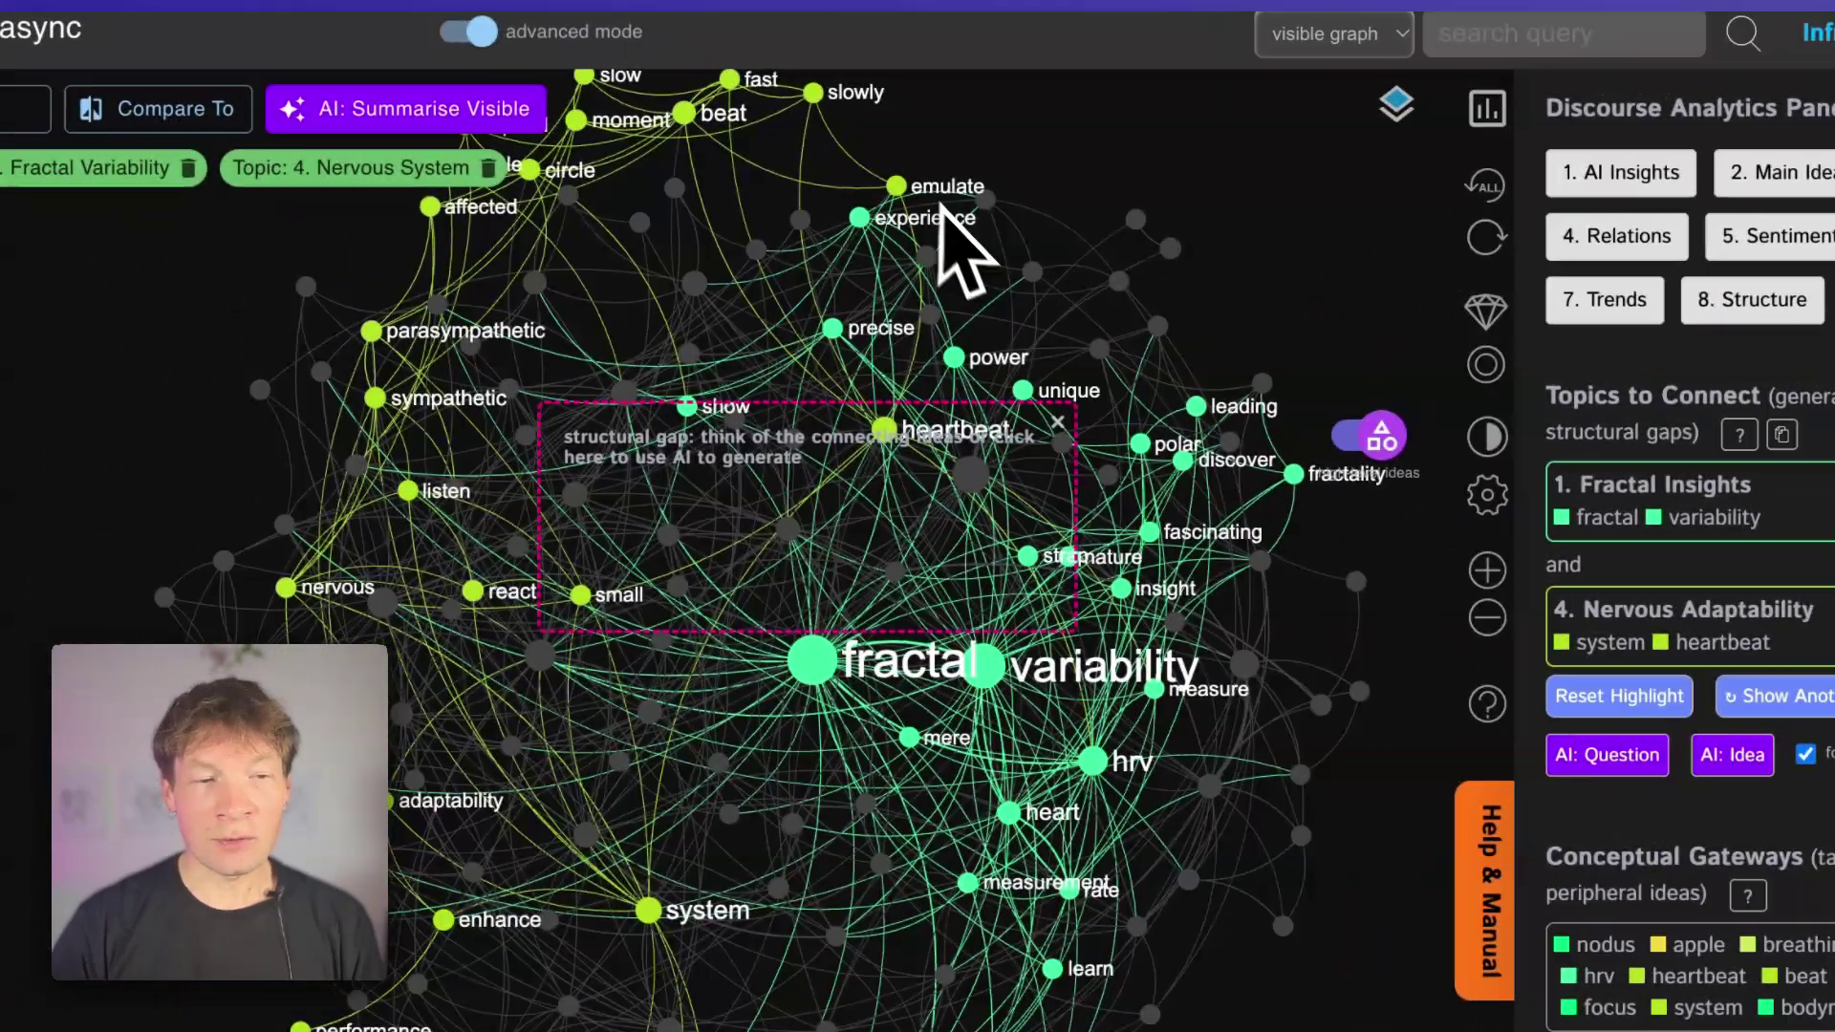
{"action": "key", "text": "super+Tab"}
{"action": "left_click", "coordinate": [1067, 459]}
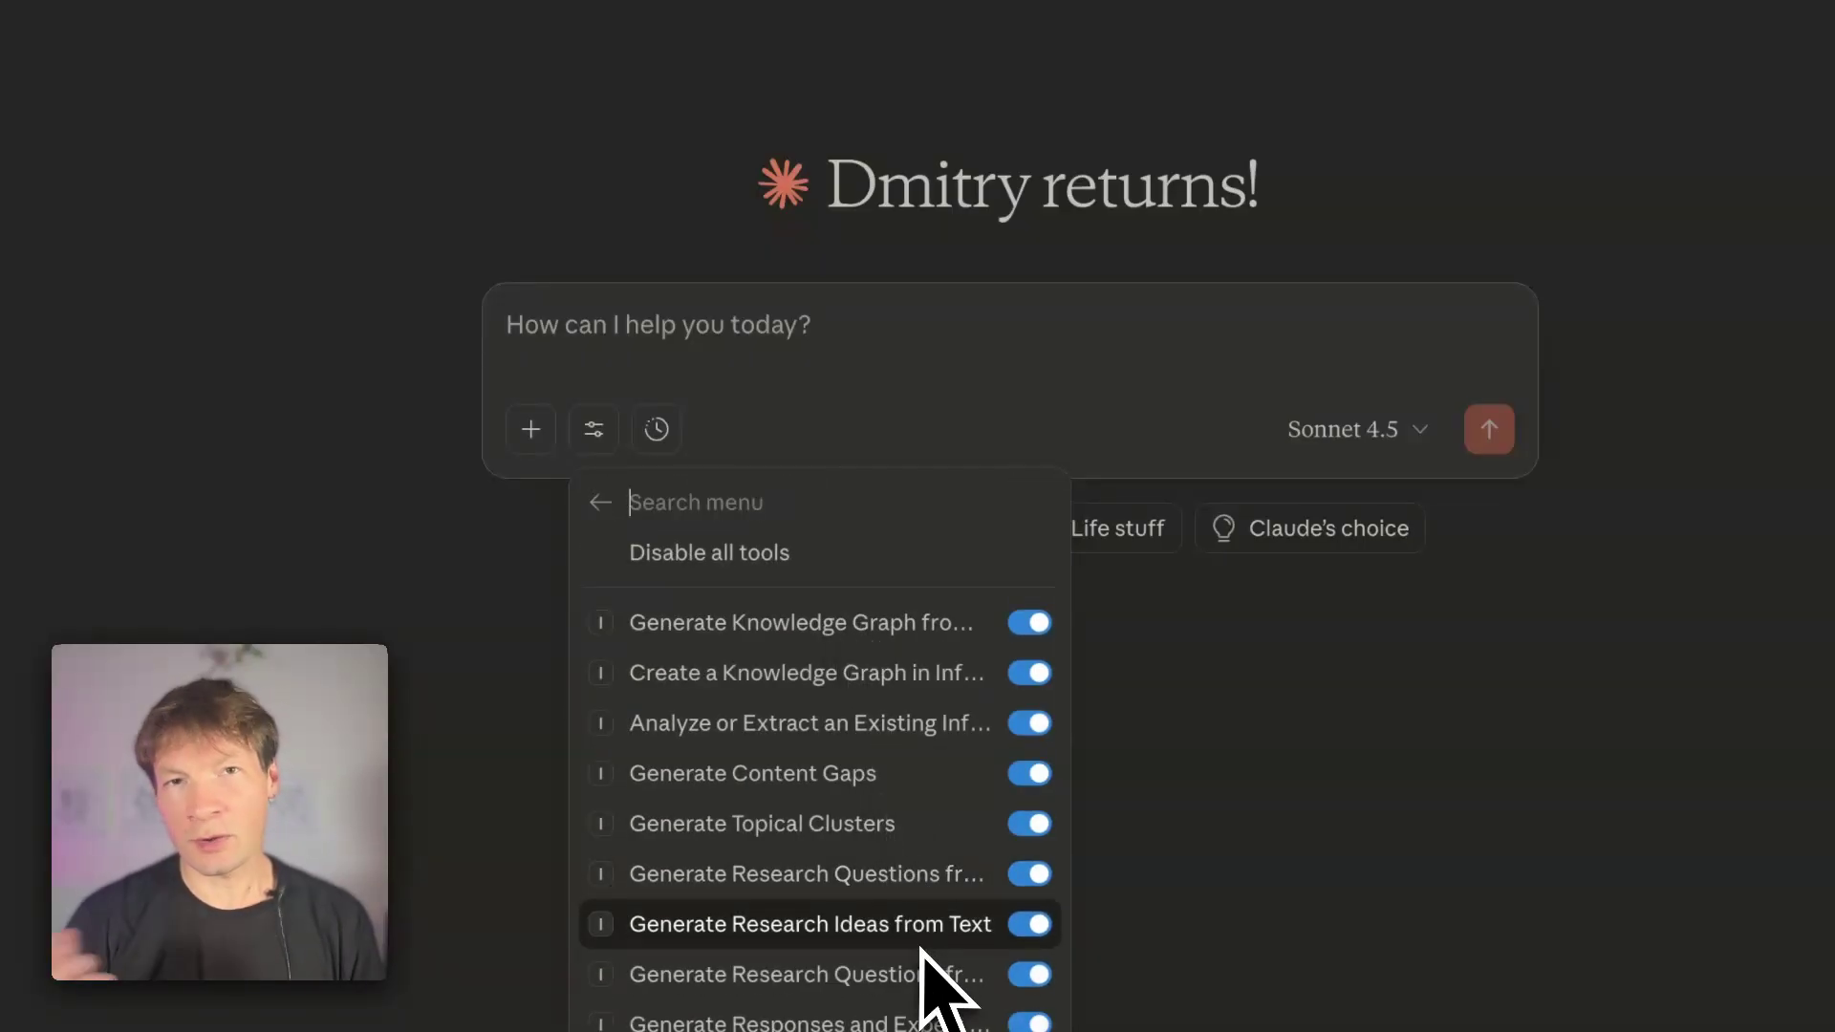
{"action": "scroll", "coordinate": [840, 922], "scroll_direction": "down", "scroll_amount": 2}
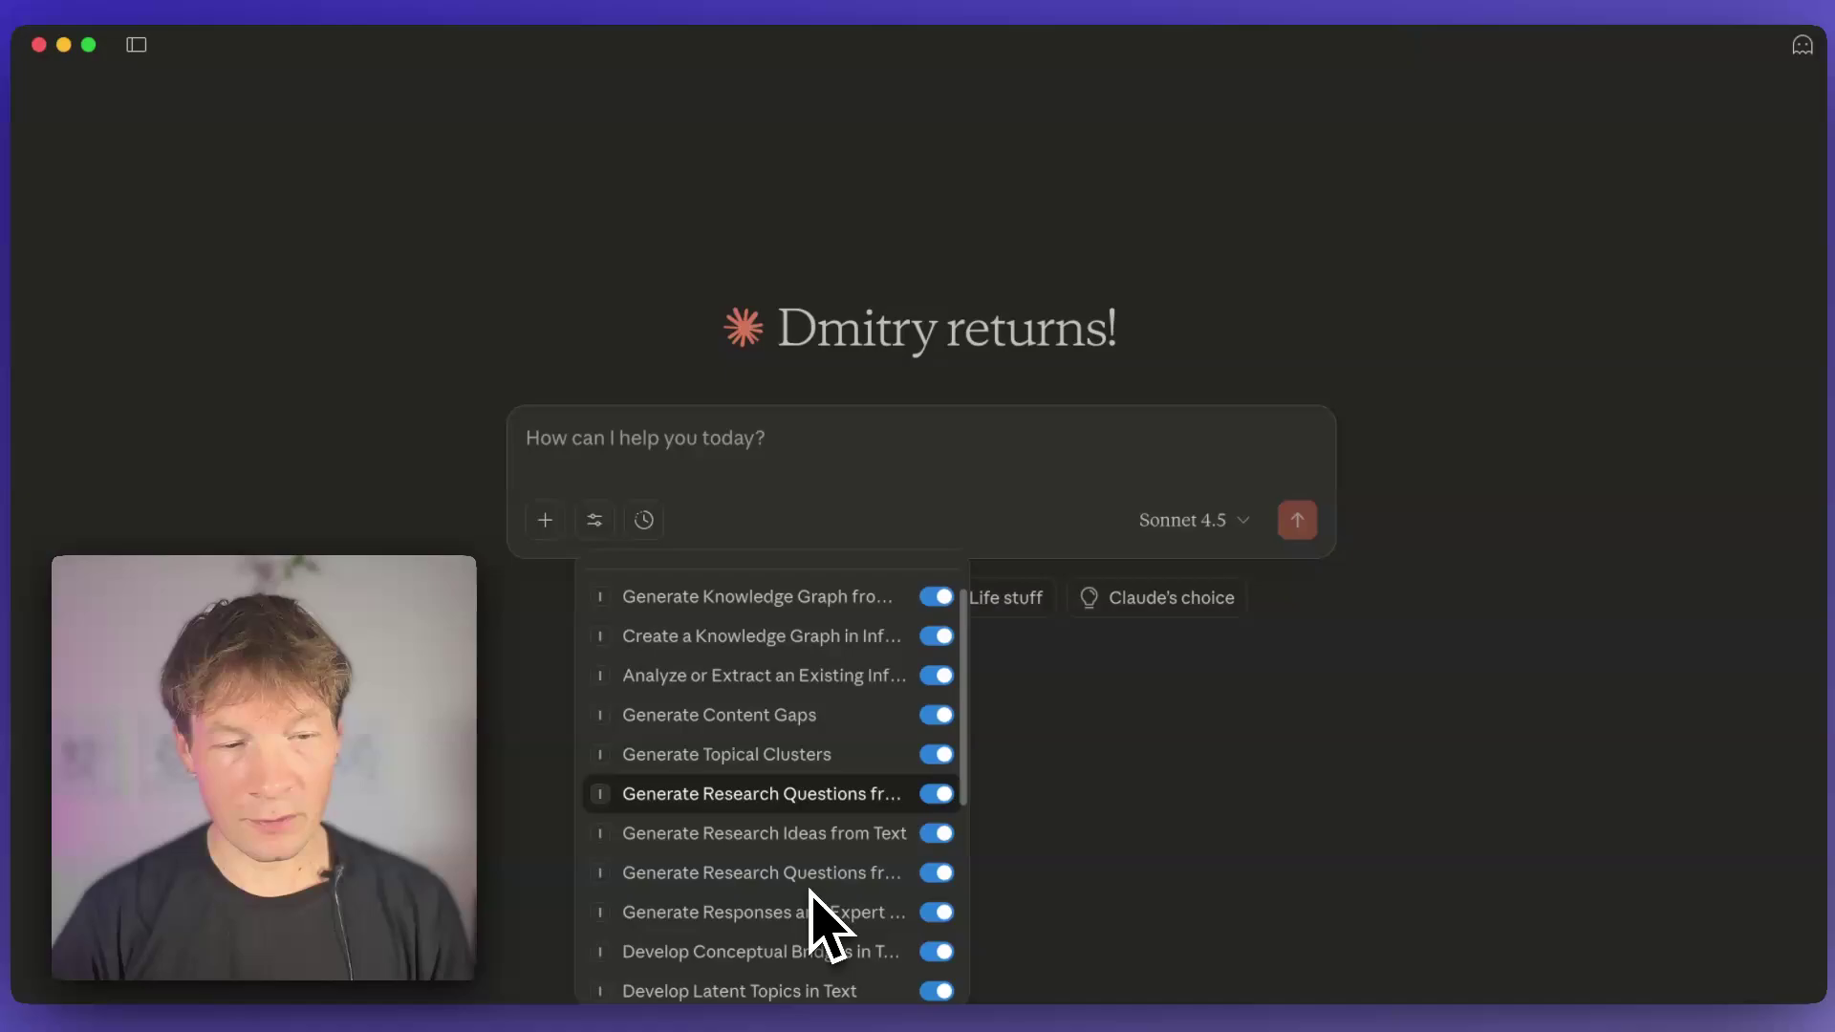
{"action": "scroll", "coordinate": [819, 923], "scroll_direction": "down", "scroll_amount": 5}
{"action": "scroll", "coordinate": [774, 774], "scroll_direction": "up", "scroll_amount": 5}
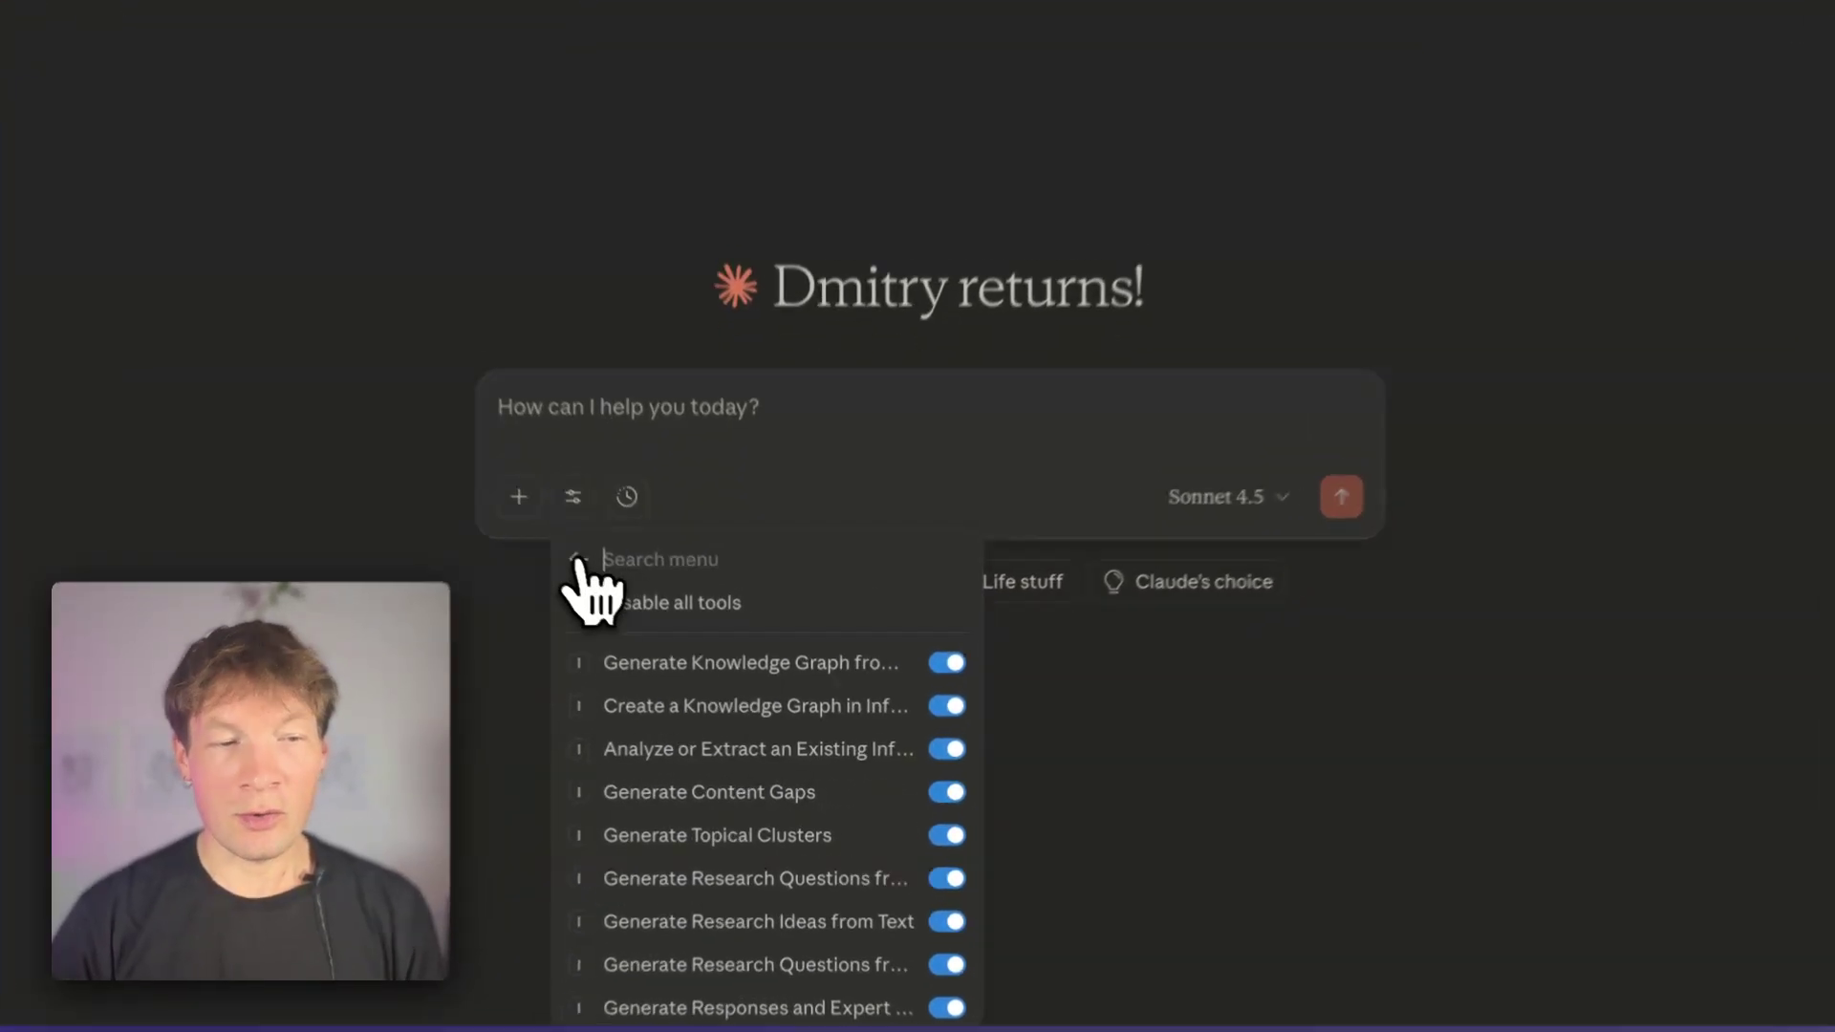
- Go back from the infranodus tool list to the main tools menu and dismiss it
{"action": "left_click", "coordinate": [598, 580]}
{"action": "key", "text": "Escape"}
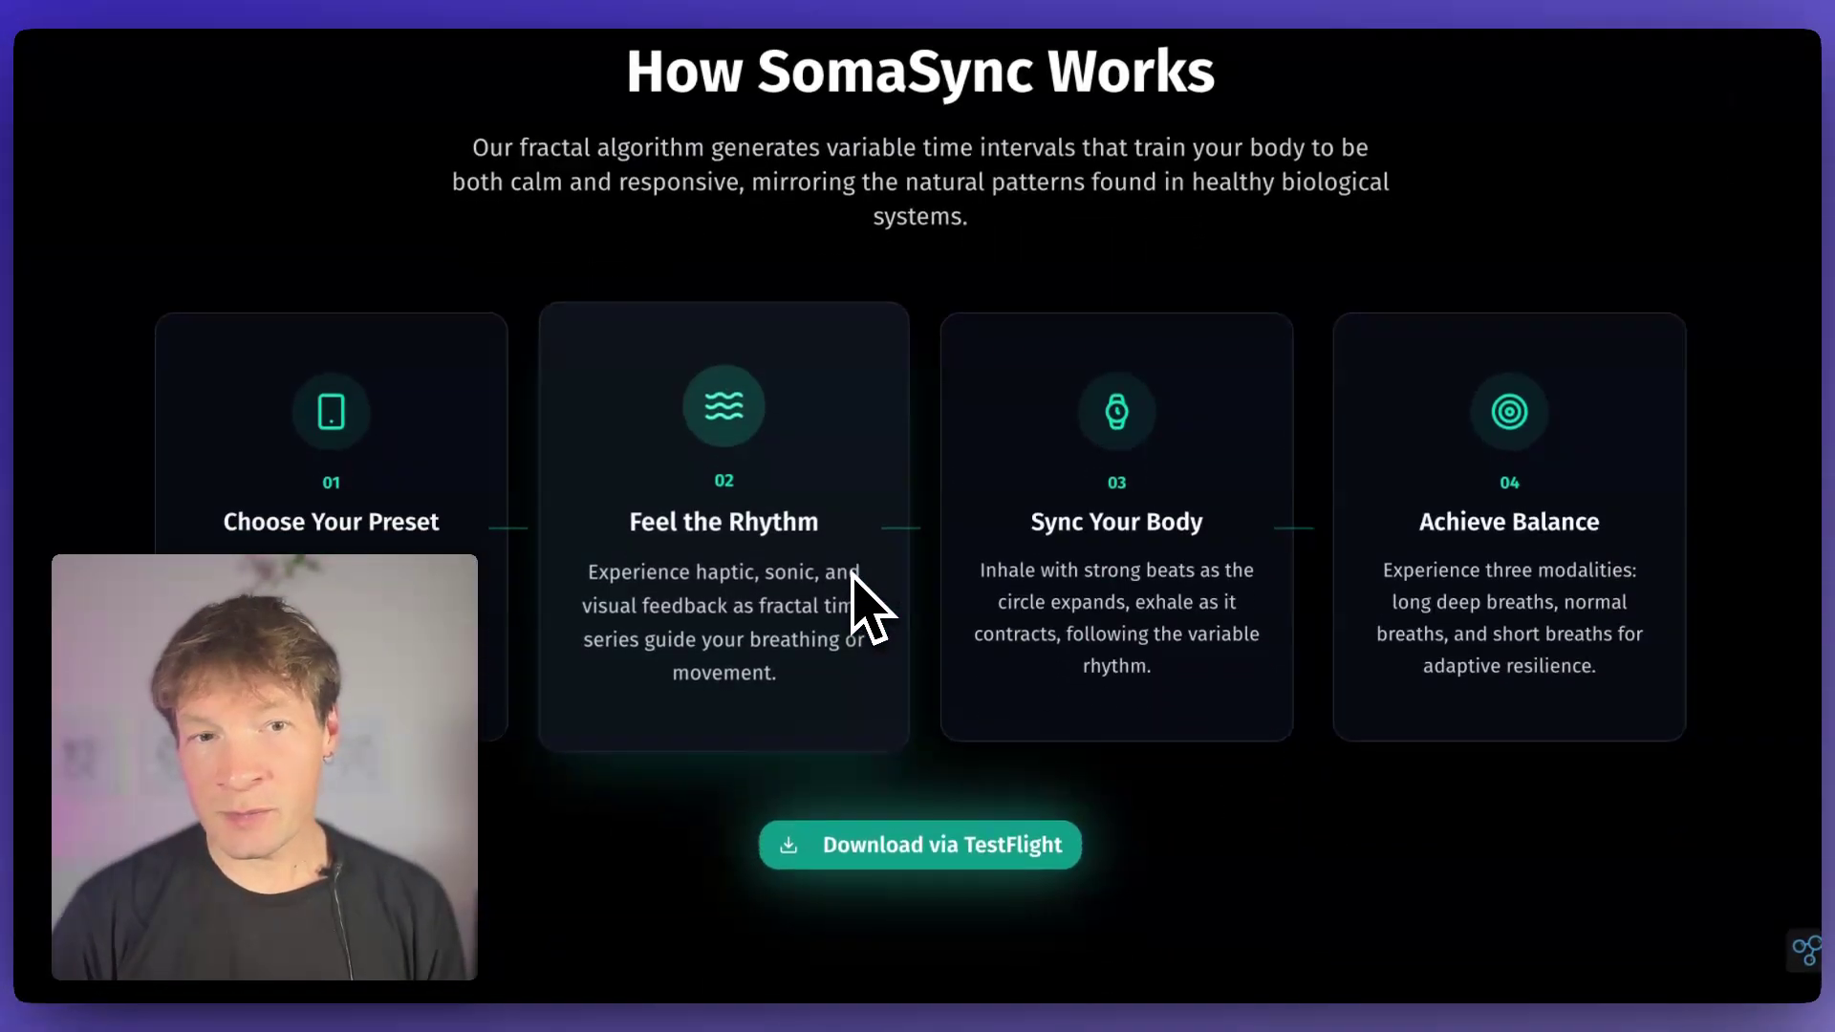
{"action": "scroll", "coordinate": [855, 607], "scroll_direction": "up", "scroll_amount": 10}
{"action": "scroll", "coordinate": [855, 607], "scroll_direction": "up", "scroll_amount": 10}
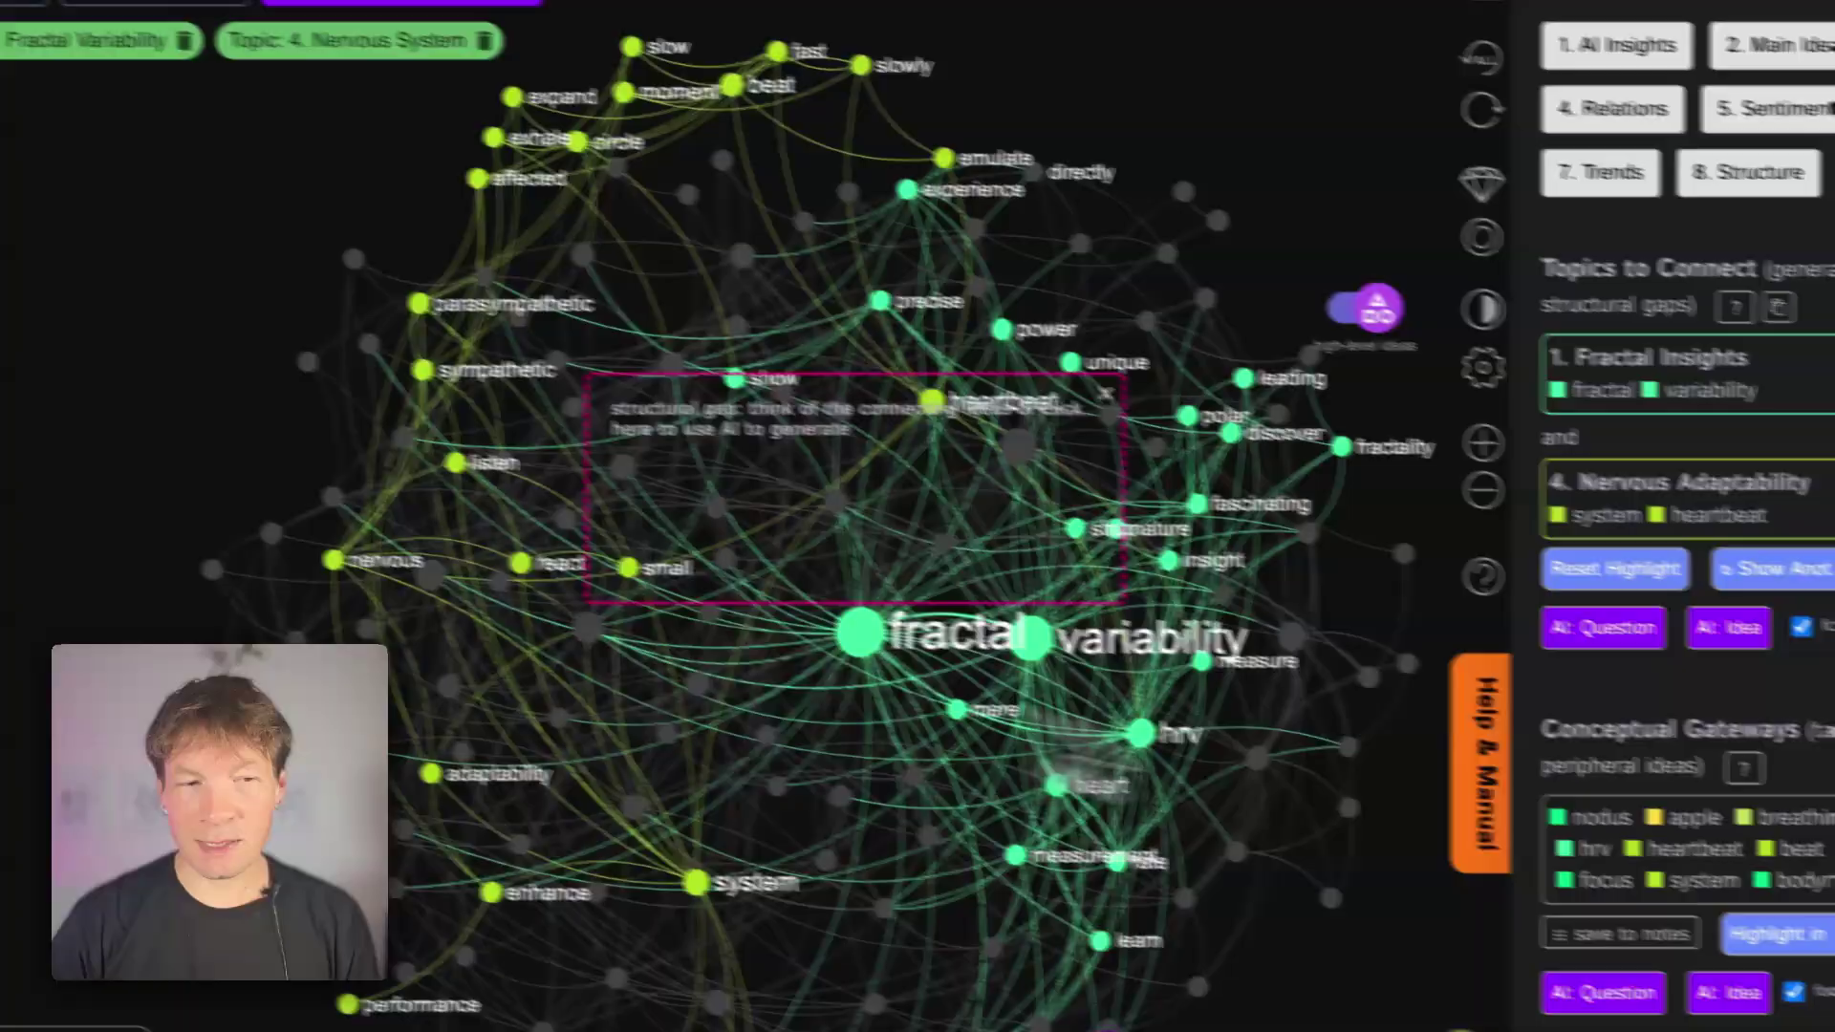
- Cycle InfraNodus gaps past Nervous Adaptability–Apple Integration, then bring the blank Claude chat forward
{"action": "left_click", "coordinate": [1527, 663]}
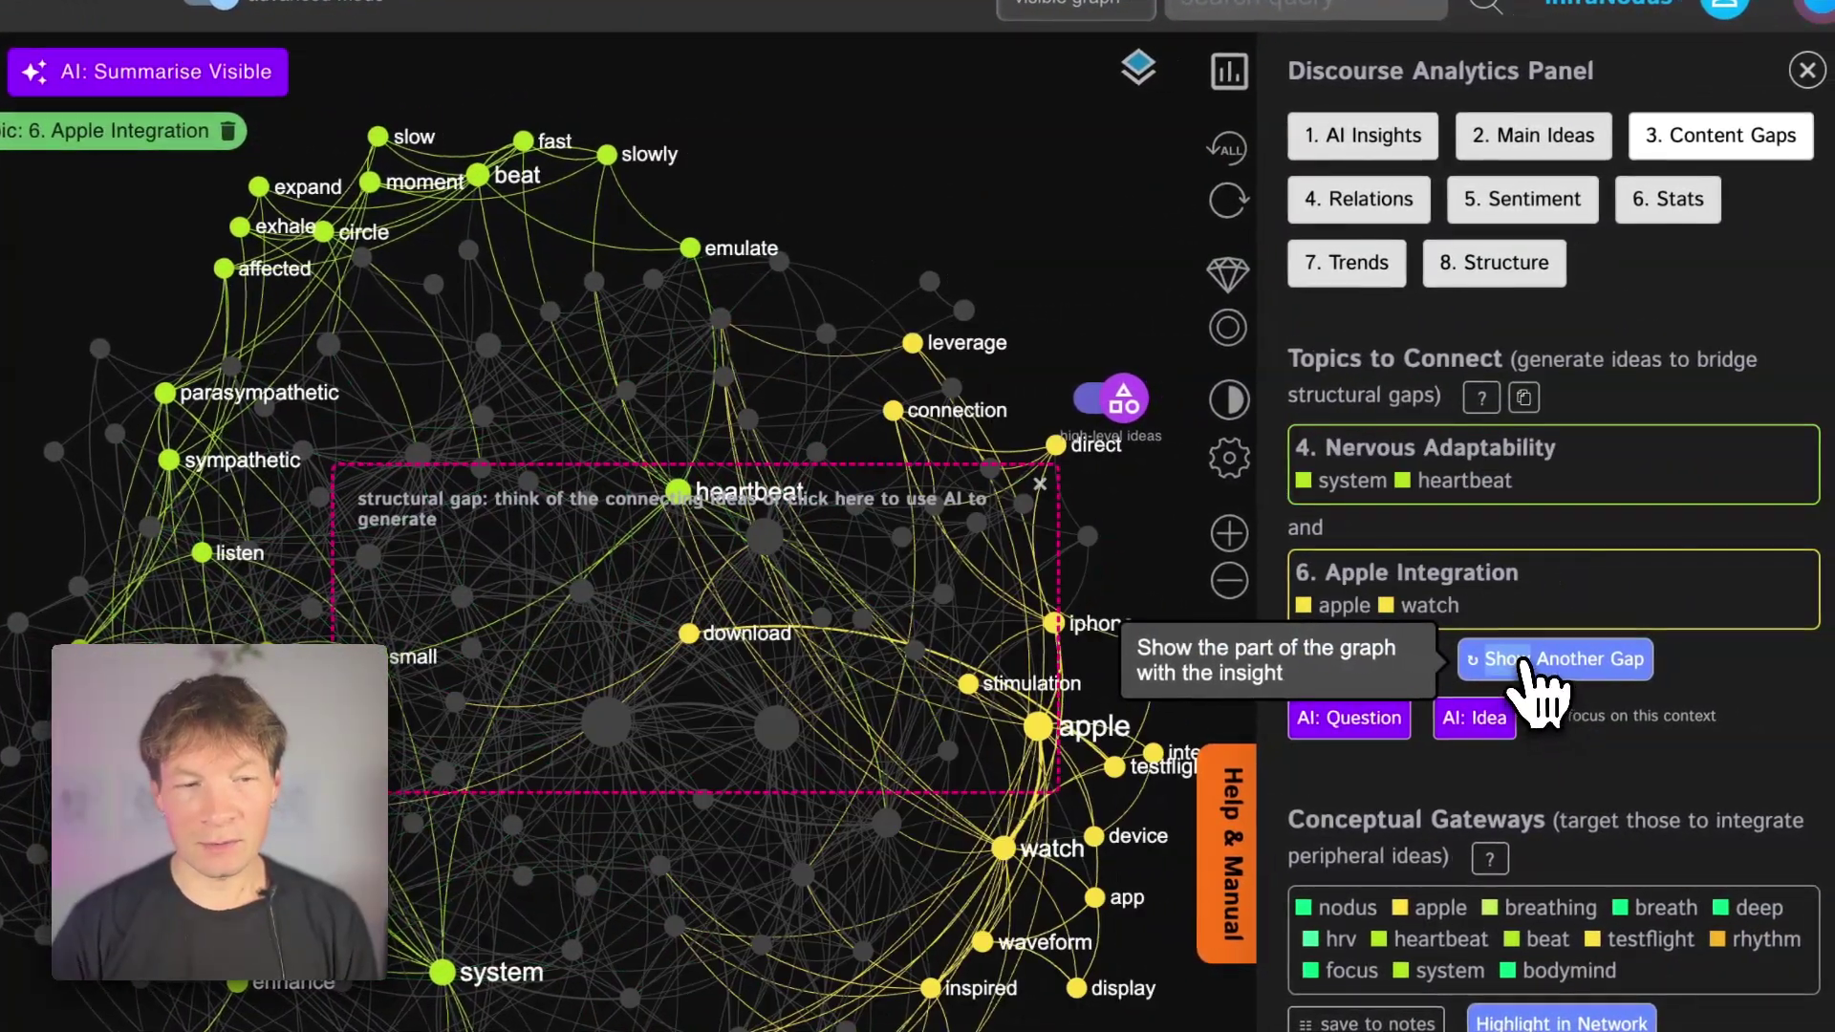
{"action": "left_click", "coordinate": [1529, 663]}
{"action": "left_click", "coordinate": [1528, 662]}
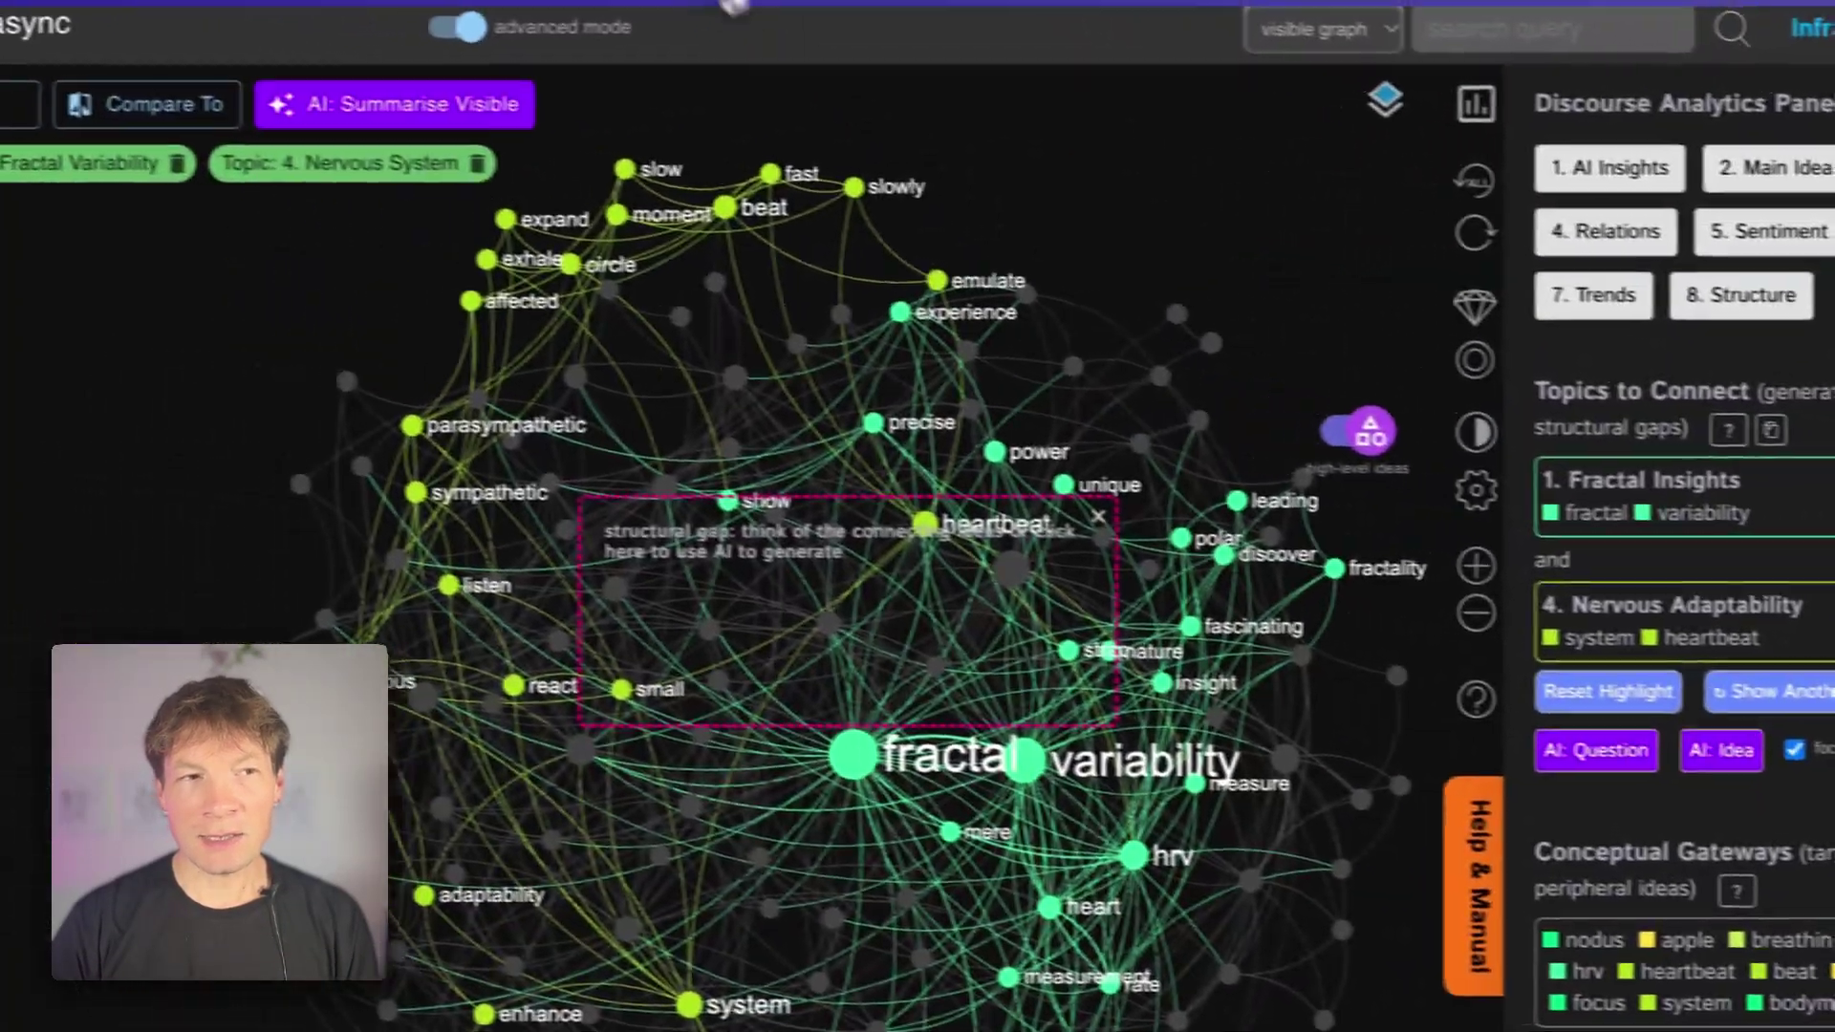
{"action": "key", "text": "super+Tab"}
{"action": "left_click", "coordinate": [967, 546]}
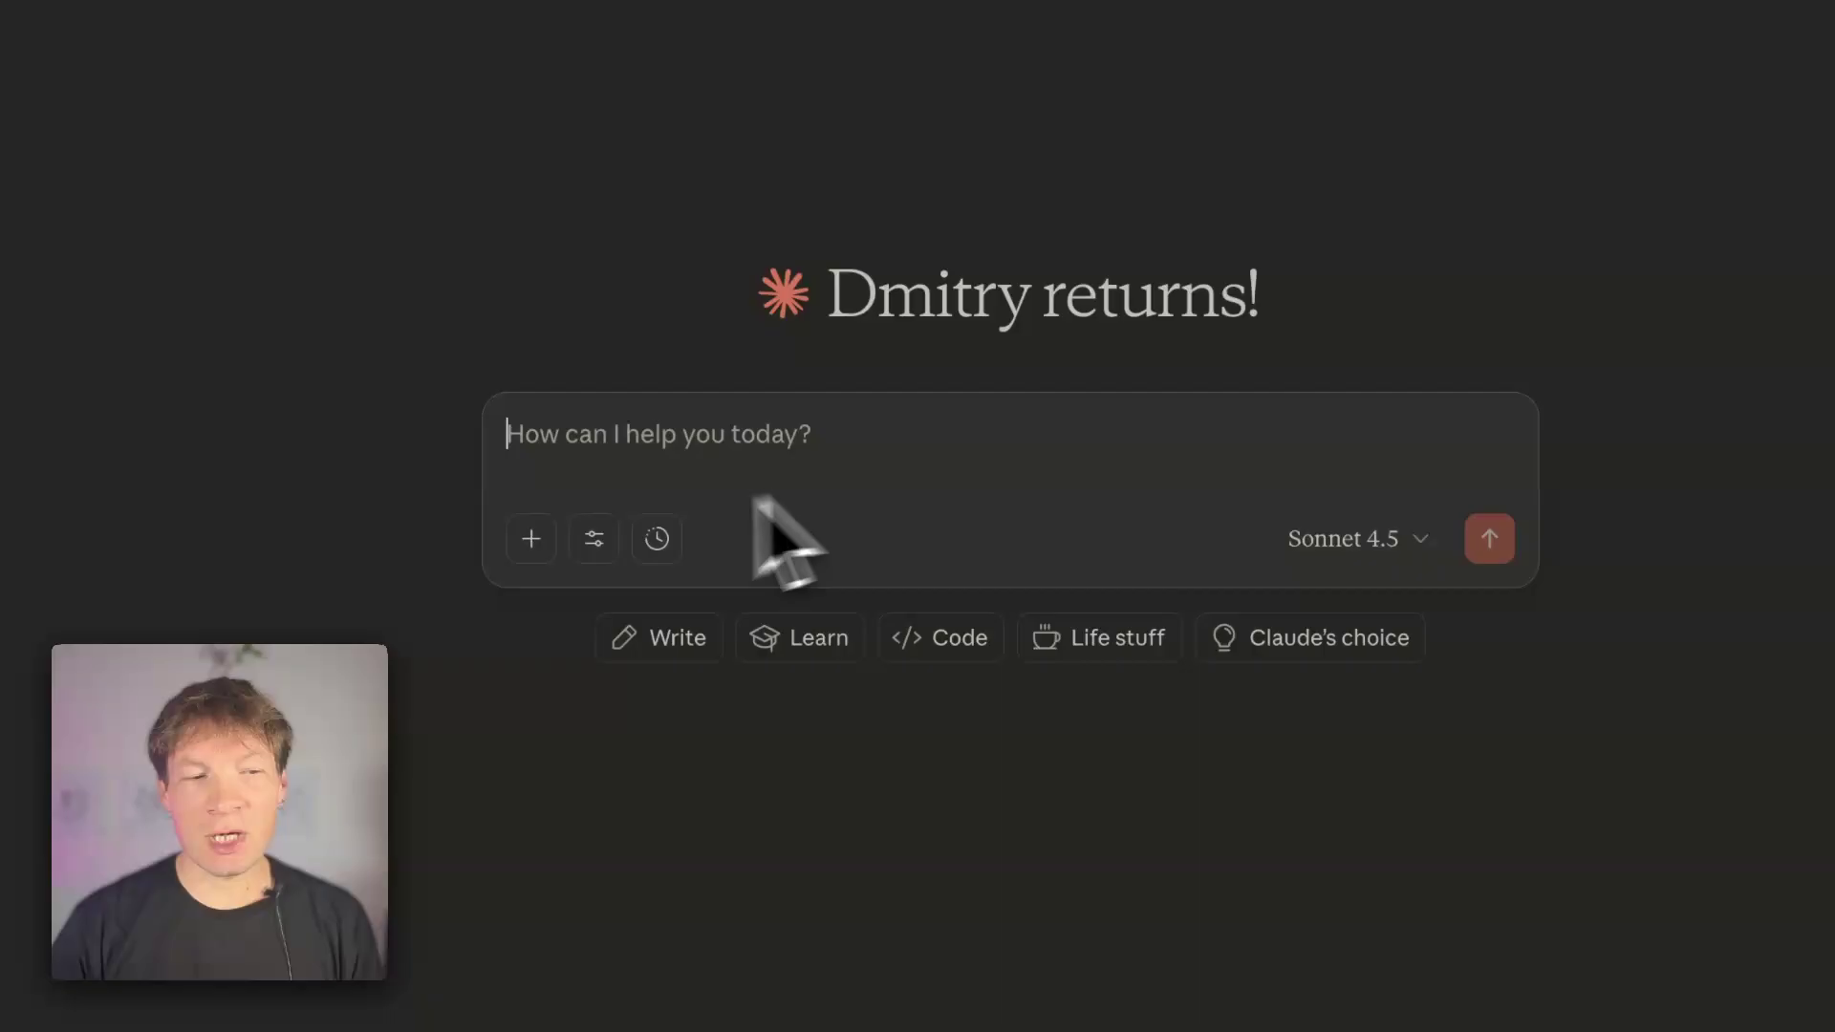
{"action": "left_click", "coordinate": [593, 541]}
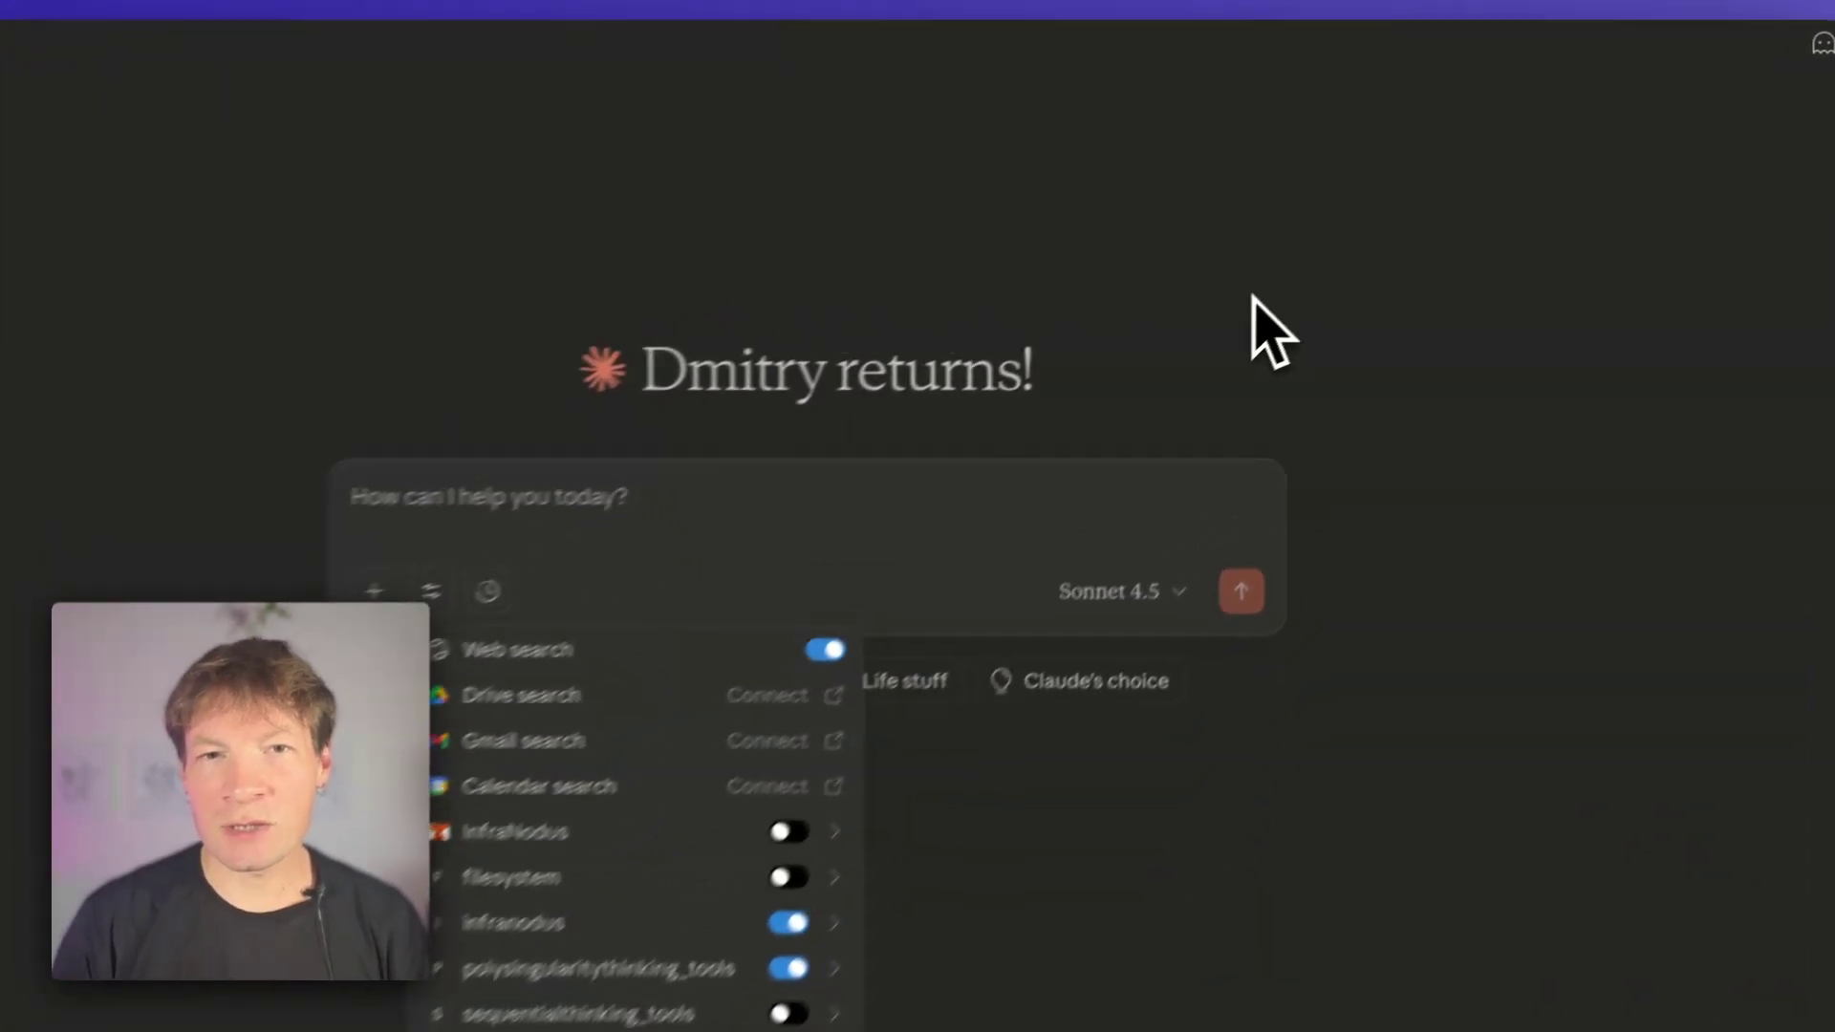
{"action": "key", "text": "Escape"}
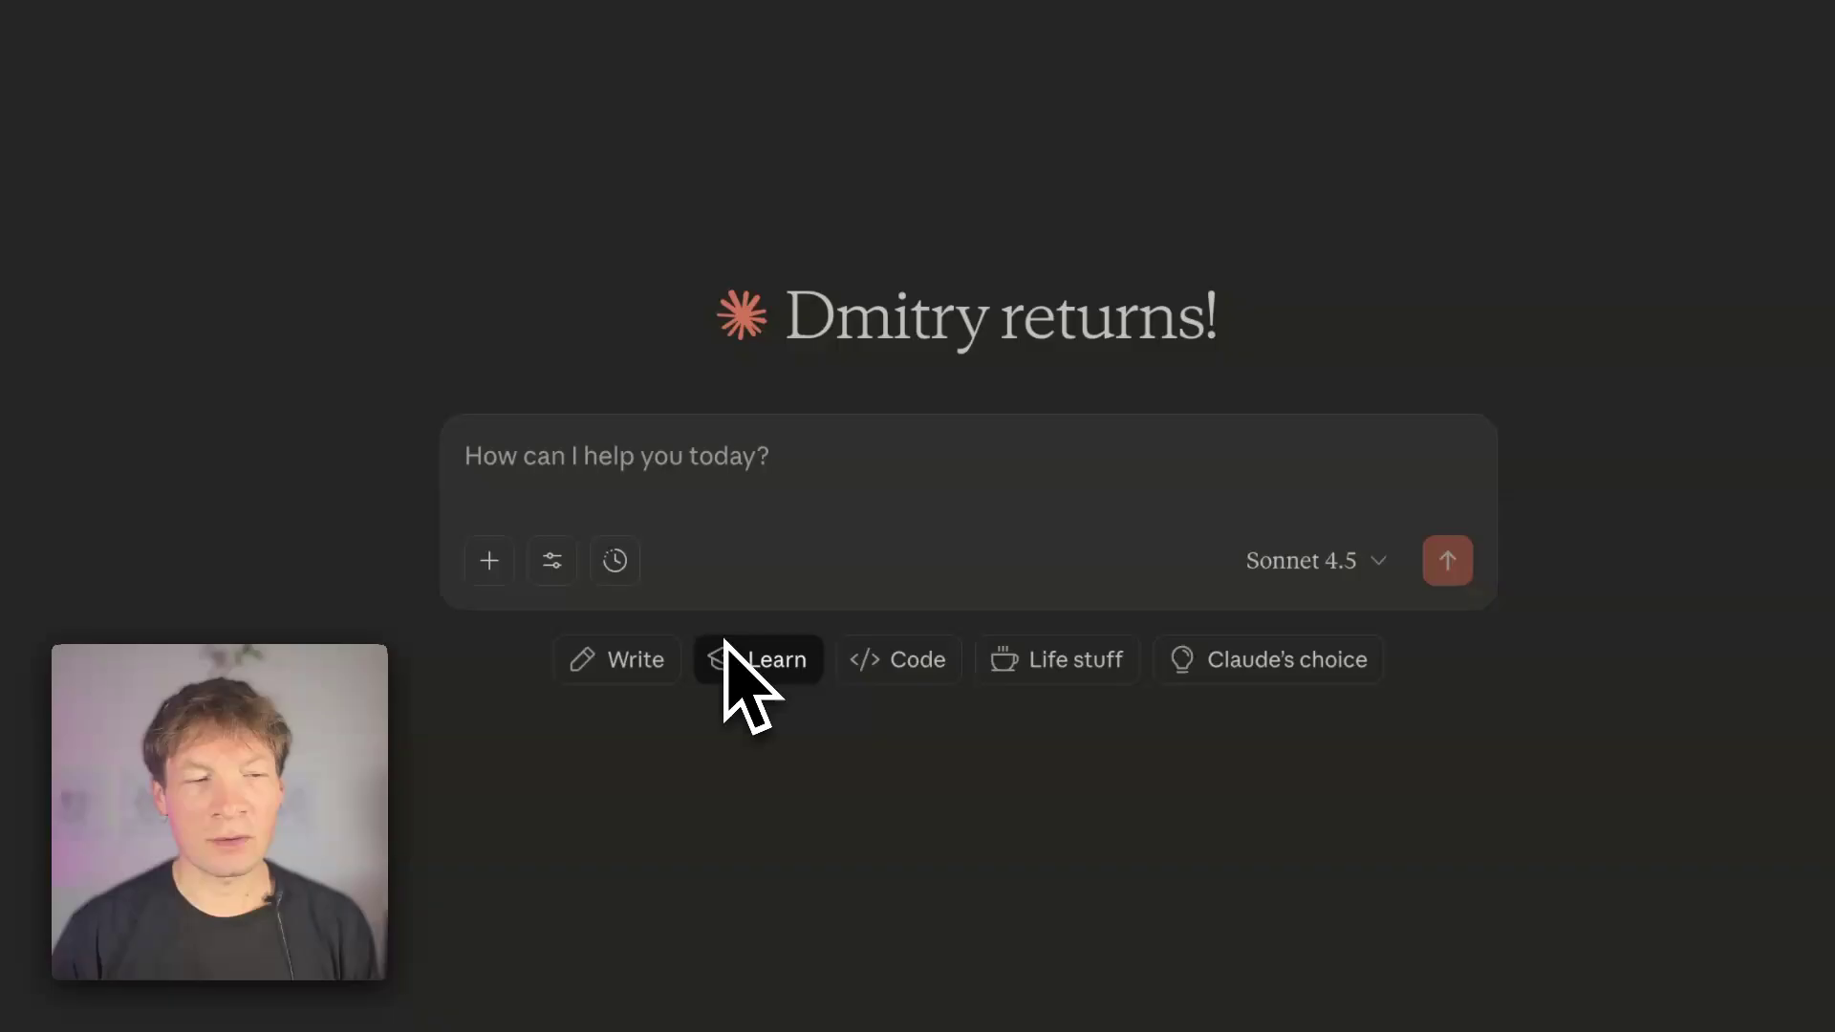
- Look over the enabled infranodus tools in the Search and tools menu, then close it
{"action": "left_click", "coordinate": [552, 562]}
{"action": "scroll", "coordinate": [789, 941], "scroll_direction": "down", "scroll_amount": 3}
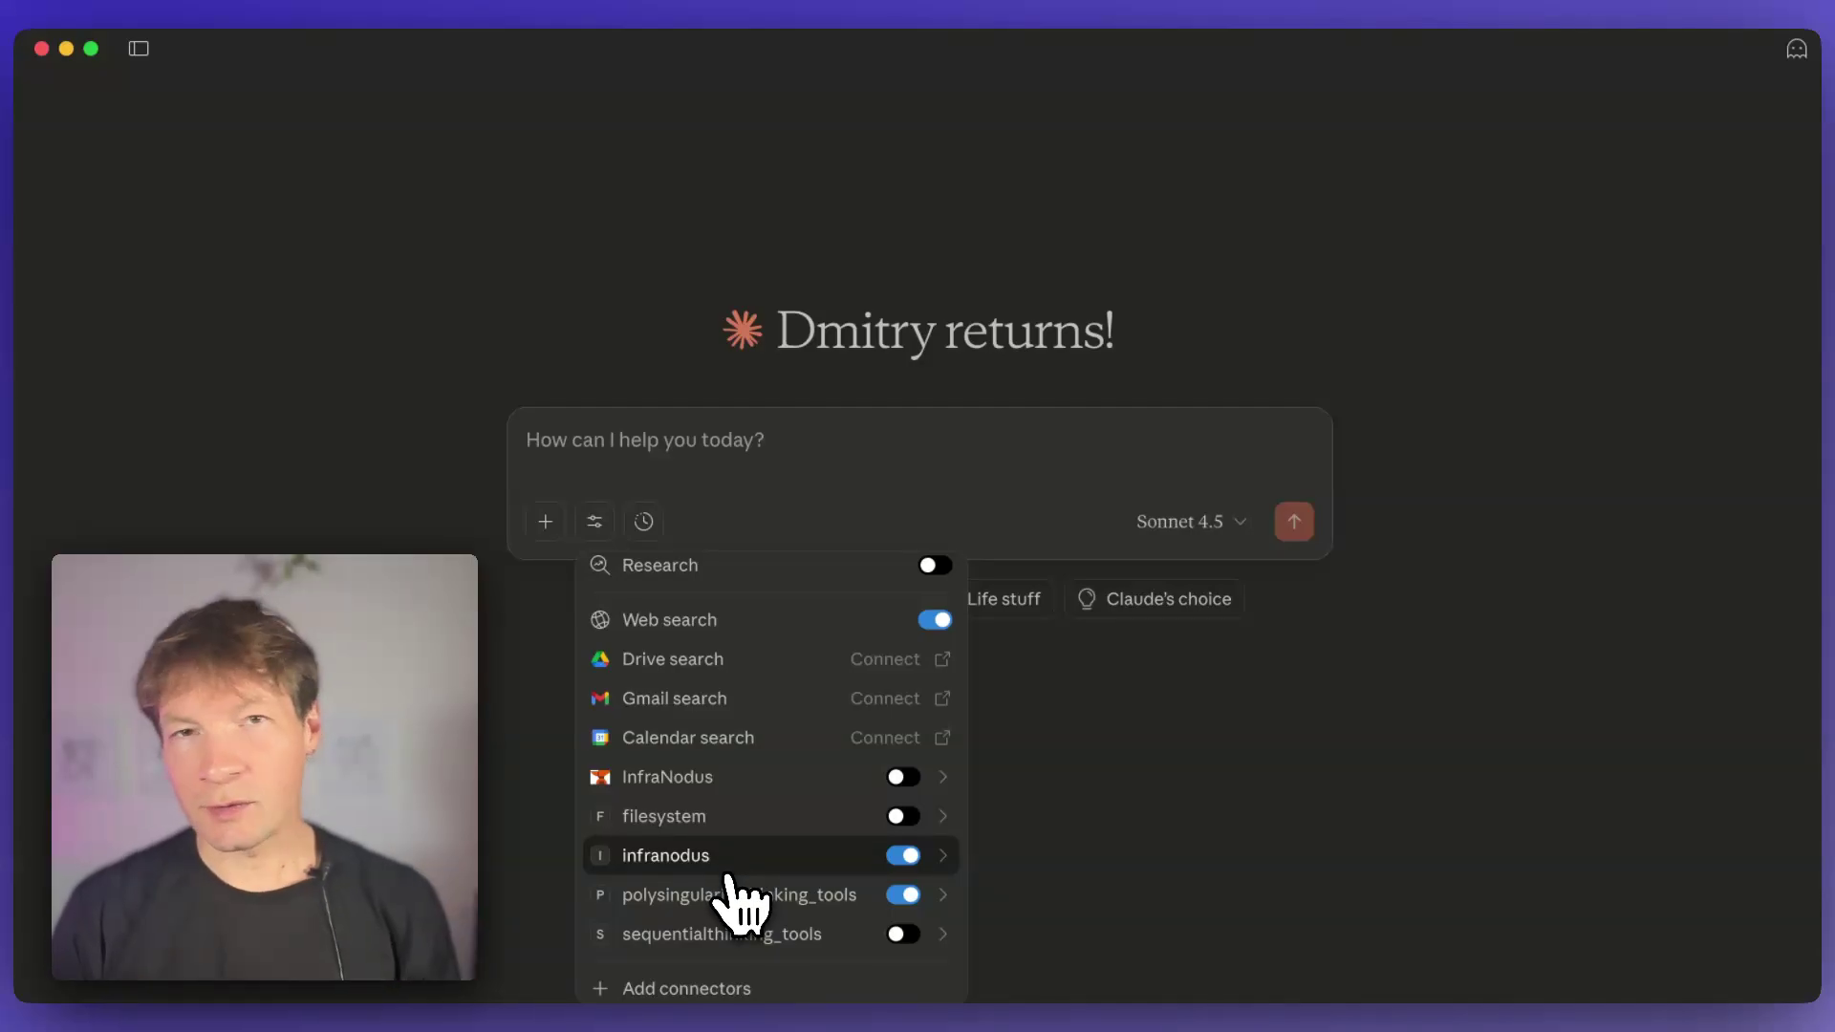
{"action": "left_click", "coordinate": [731, 860]}
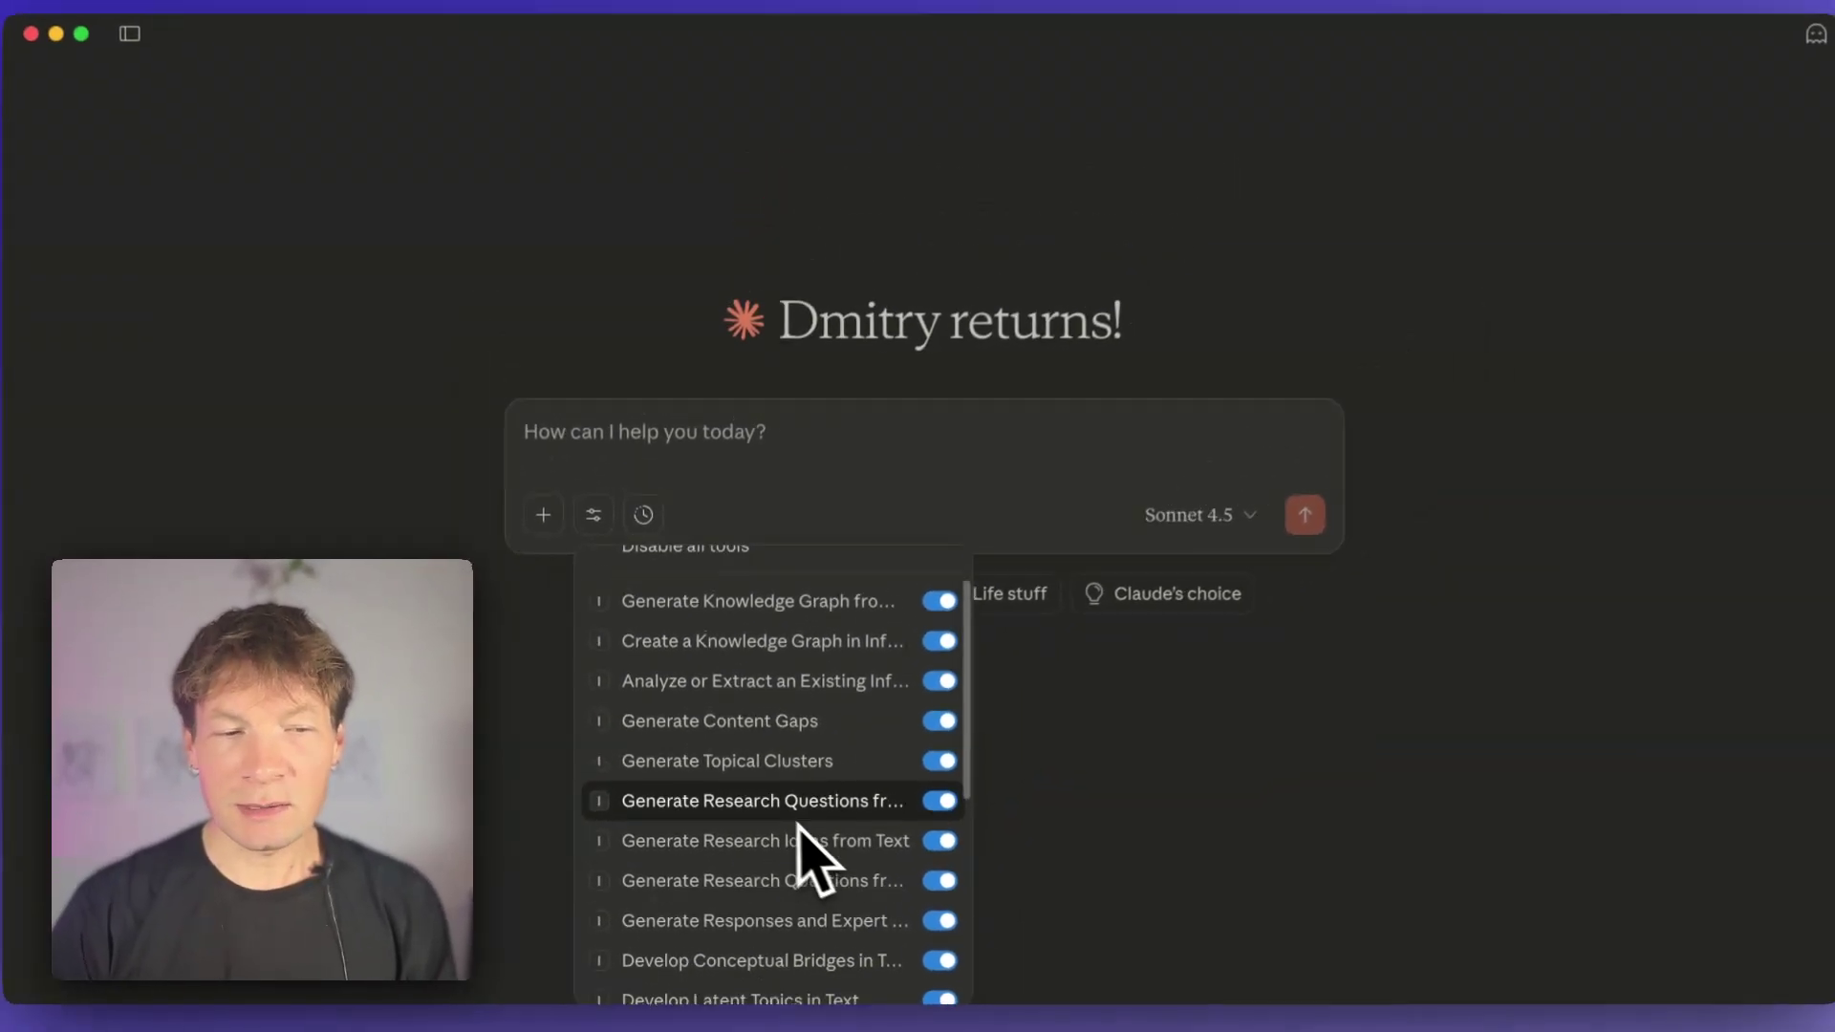
{"action": "scroll", "coordinate": [807, 852], "scroll_direction": "down", "scroll_amount": 3}
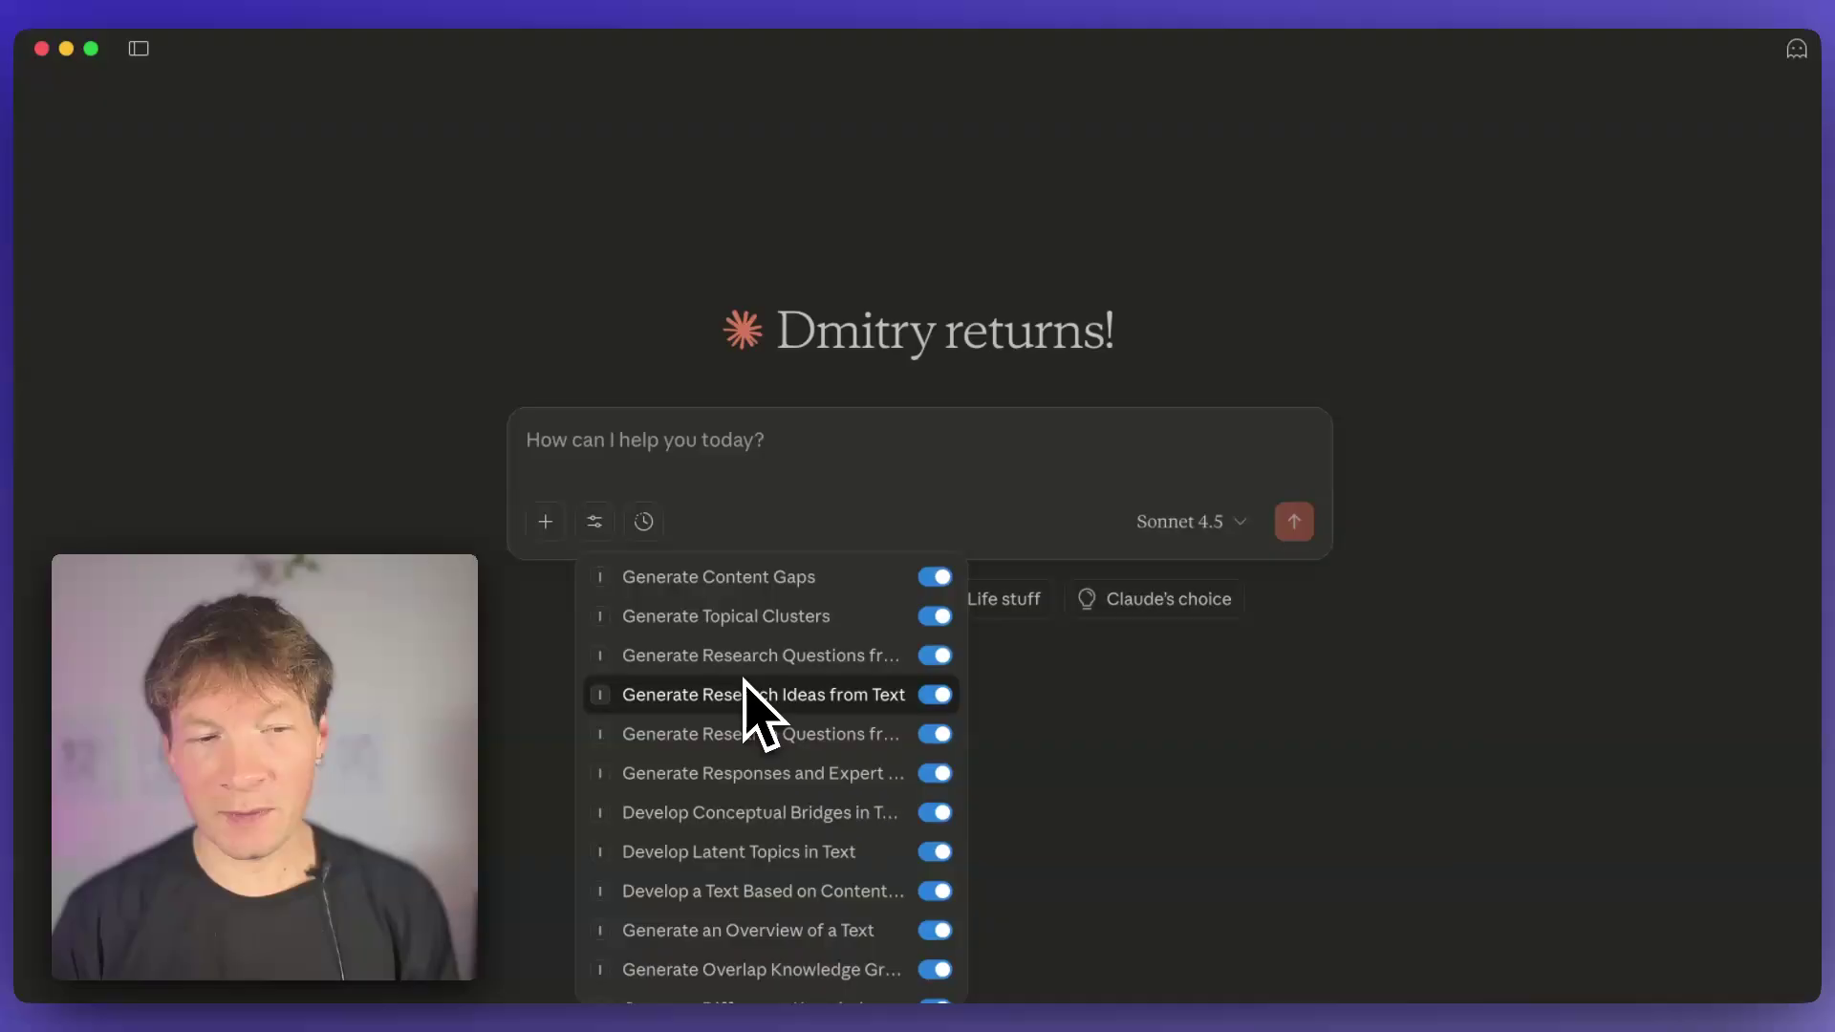
{"action": "scroll", "coordinate": [803, 875], "scroll_direction": "down", "scroll_amount": 2}
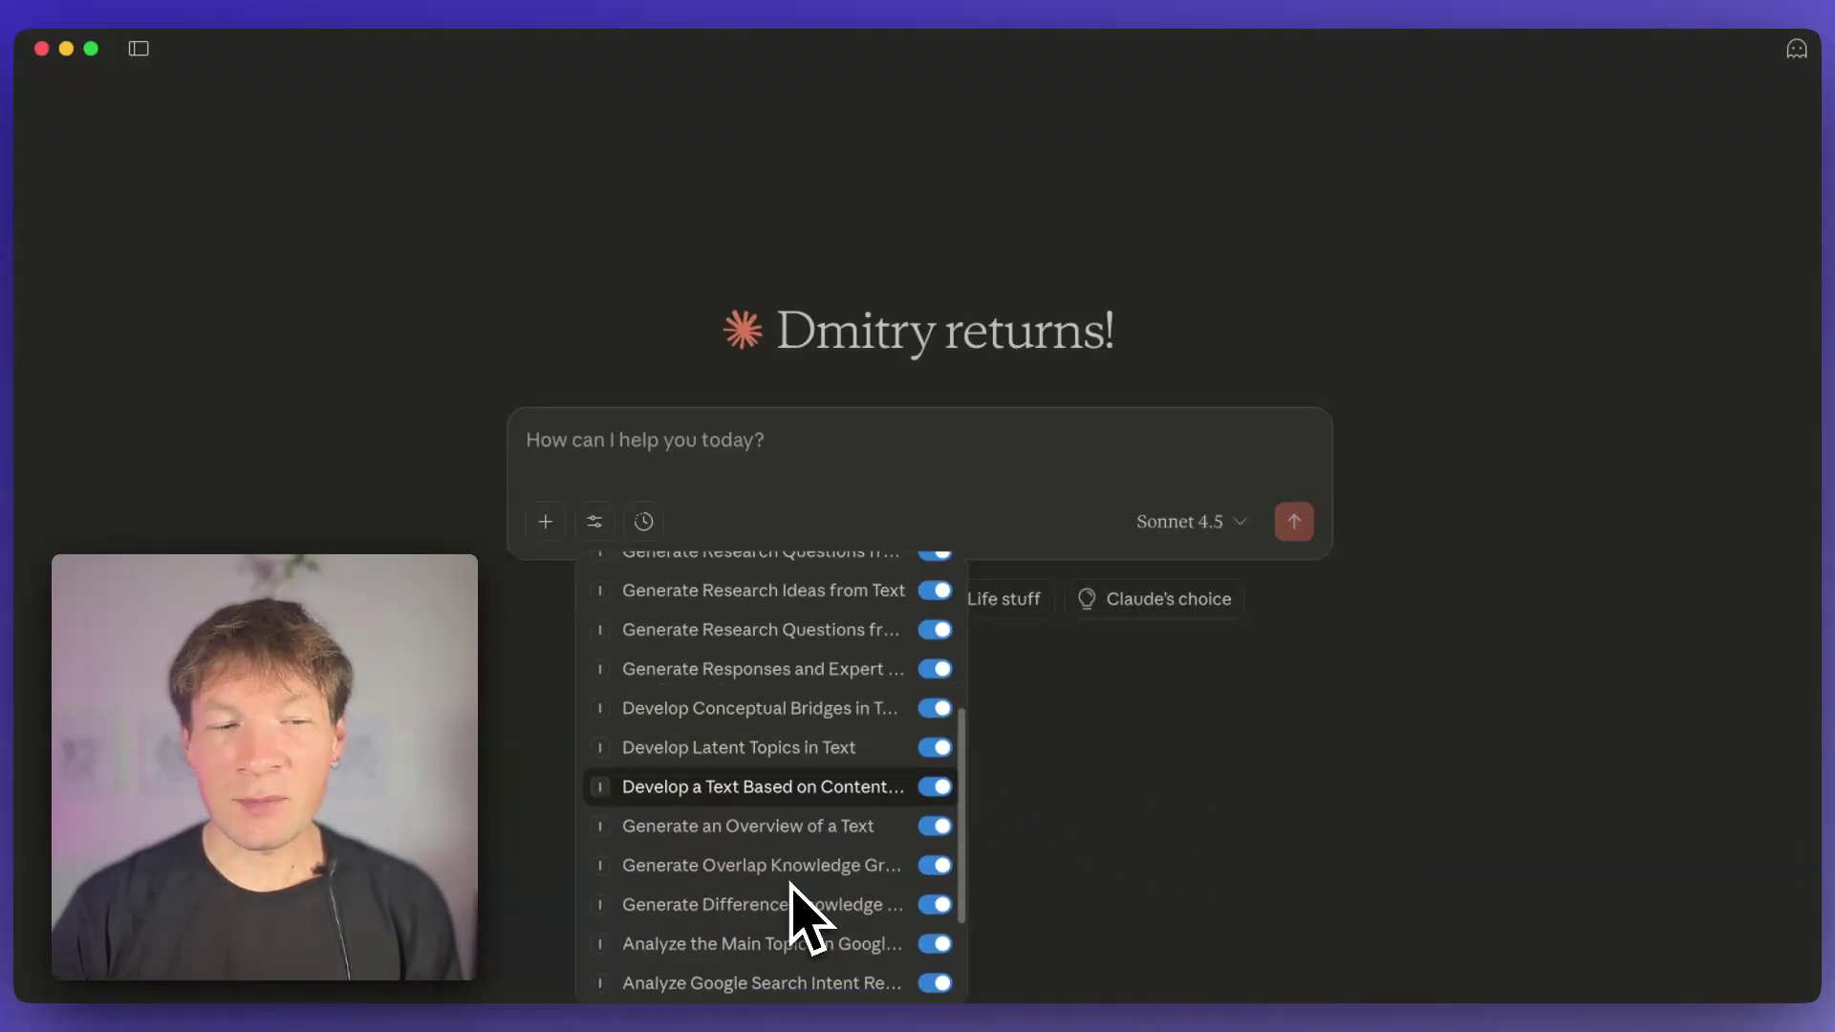
{"action": "scroll", "coordinate": [798, 890], "scroll_direction": "down", "scroll_amount": 3}
{"action": "scroll", "coordinate": [696, 819], "scroll_direction": "up", "scroll_amount": 3}
{"action": "scroll", "coordinate": [703, 860], "scroll_direction": "up", "scroll_amount": 1}
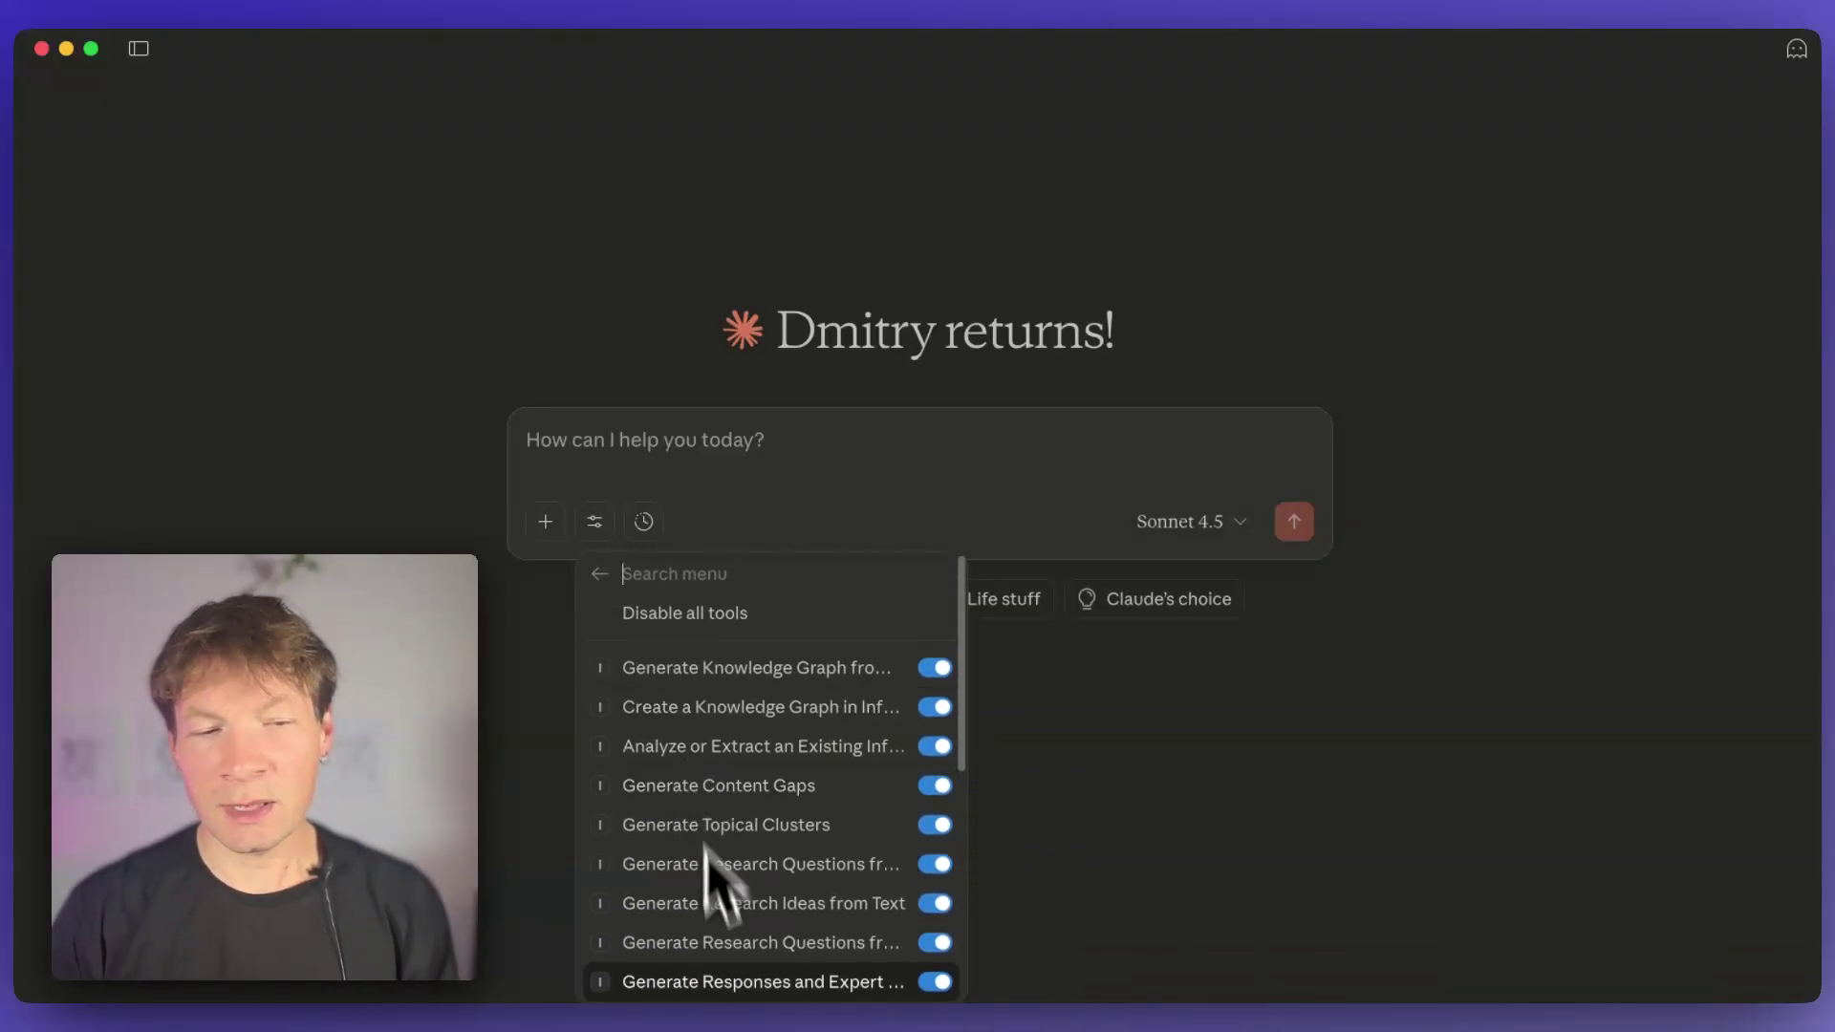
{"action": "scroll", "coordinate": [803, 946], "scroll_direction": "down", "scroll_amount": 5}
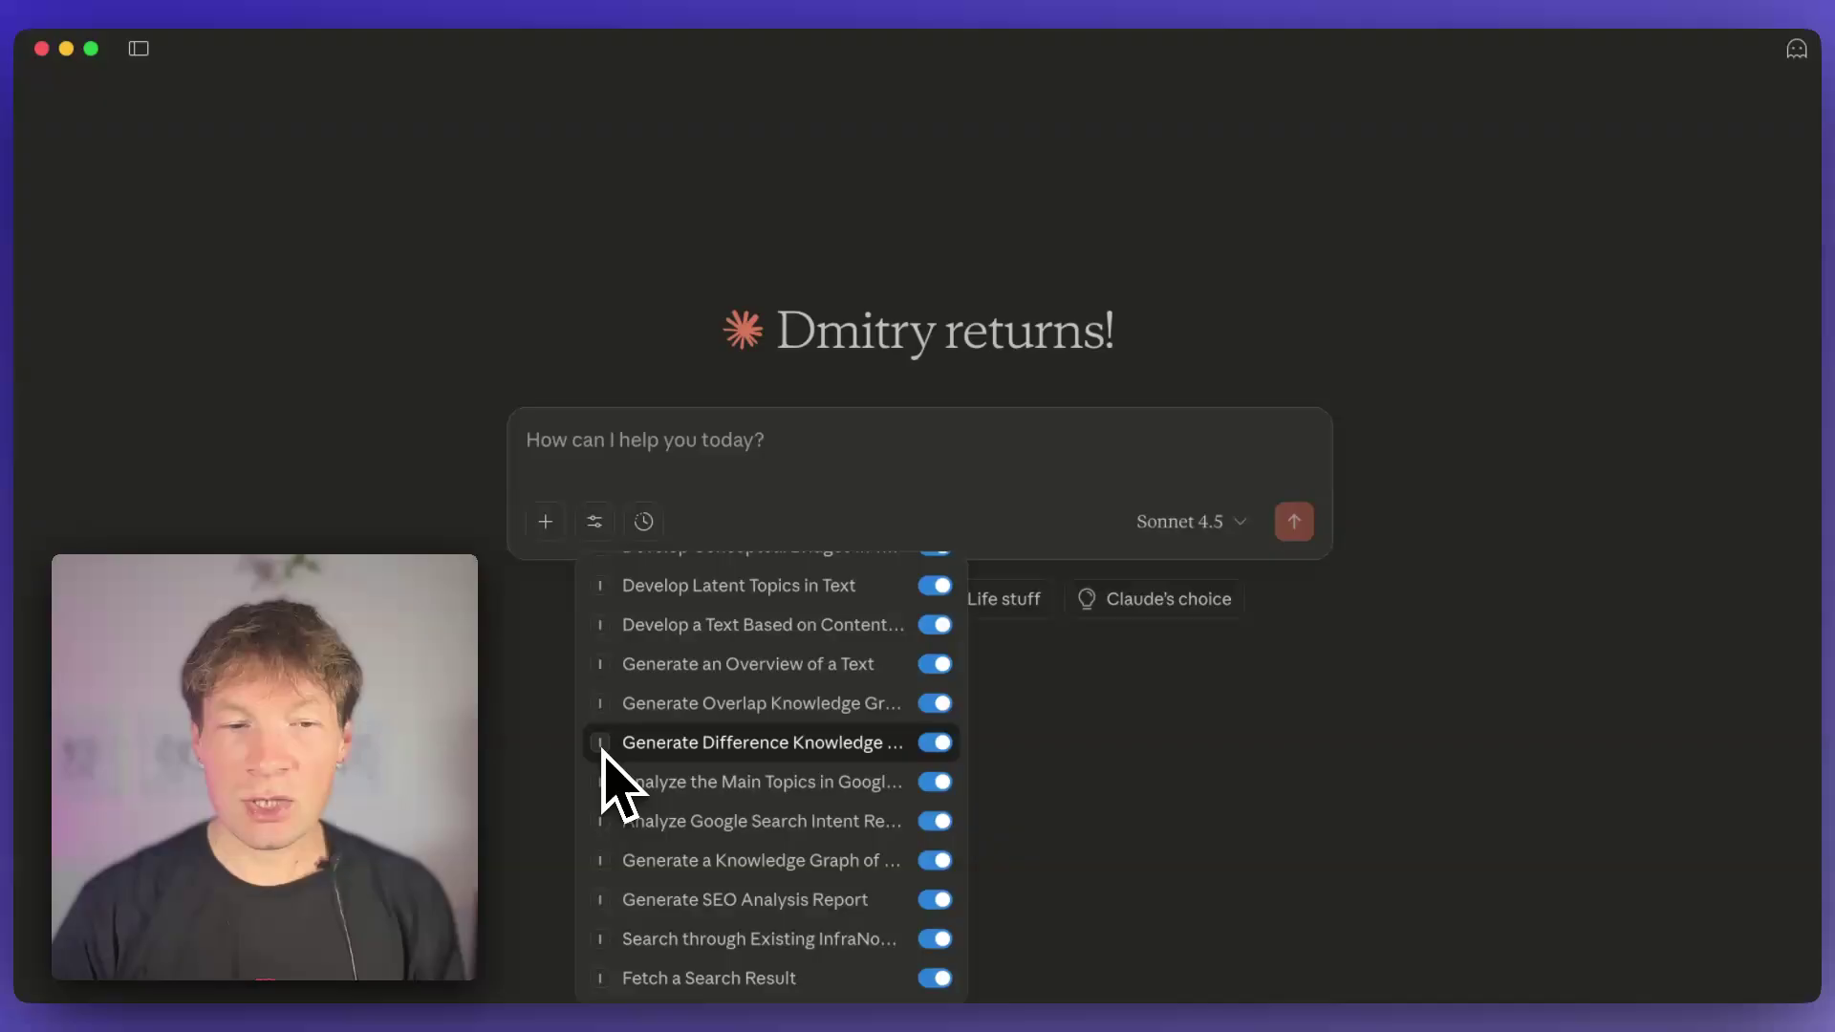
{"action": "left_click", "coordinate": [1115, 819]}
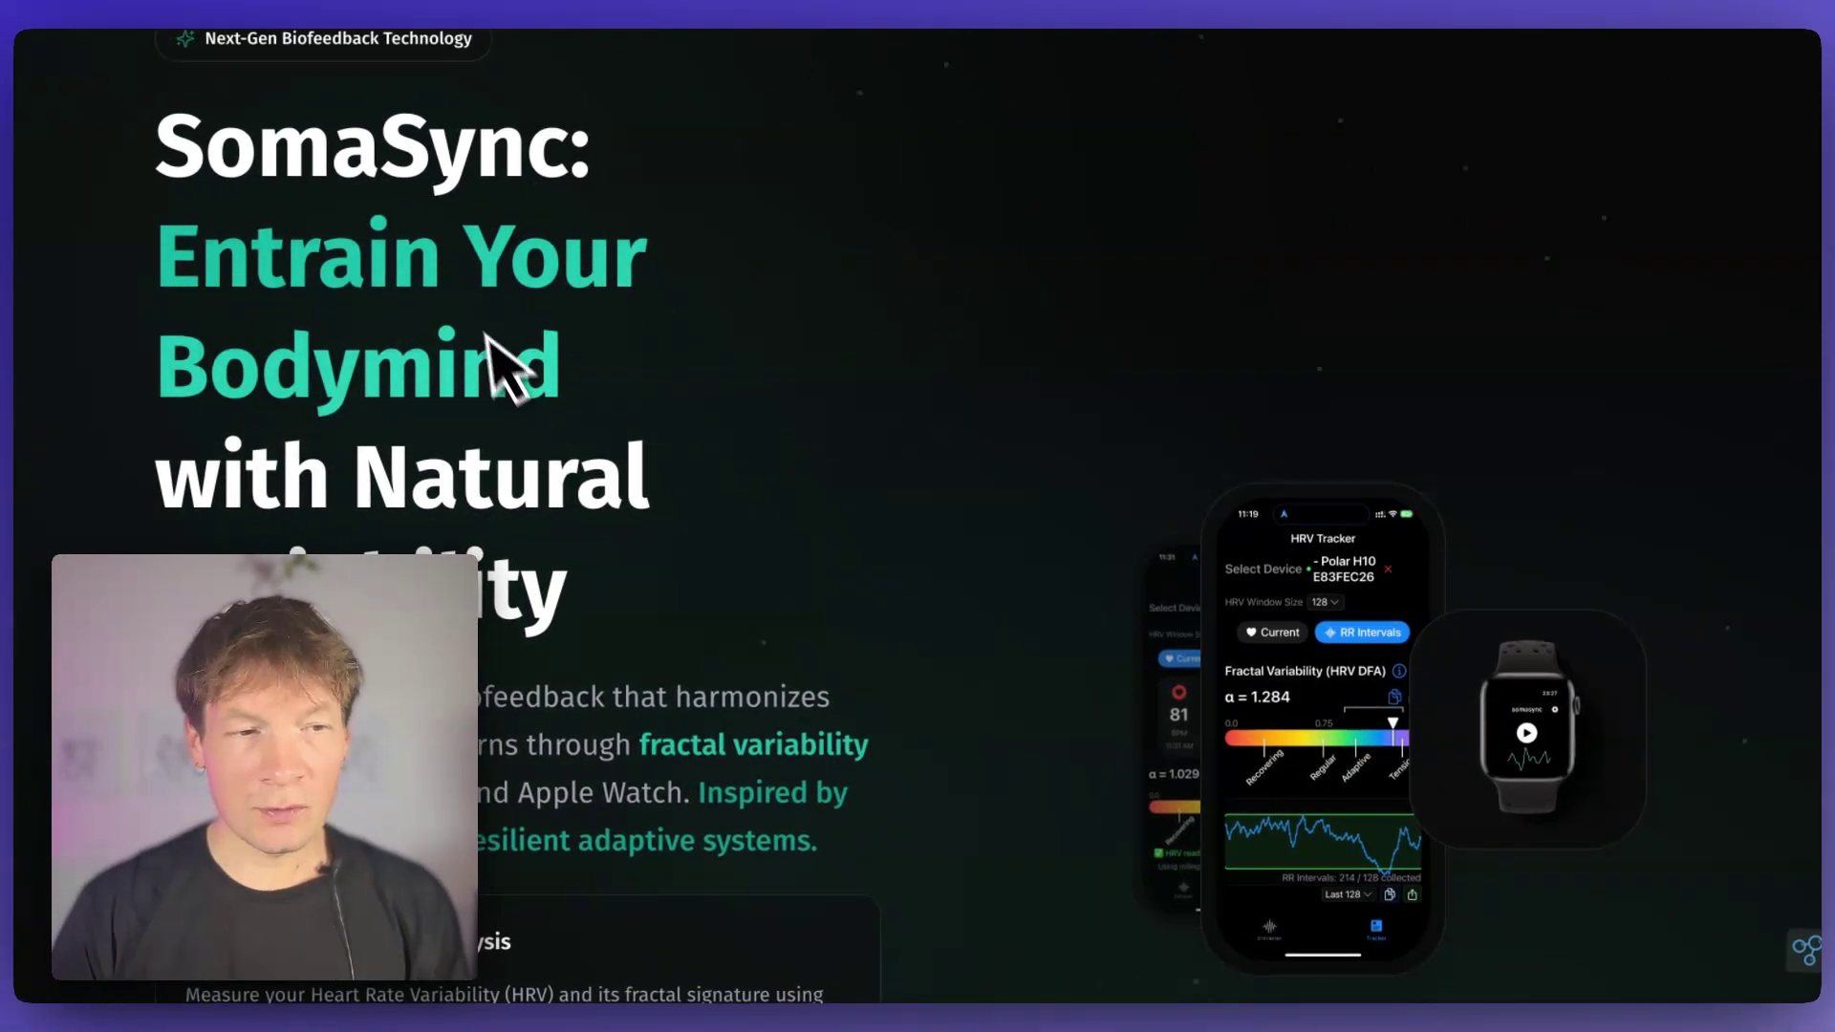
- Return to the Claude app for the somasync.app extraction prompt
{"action": "key", "text": "super+Tab"}
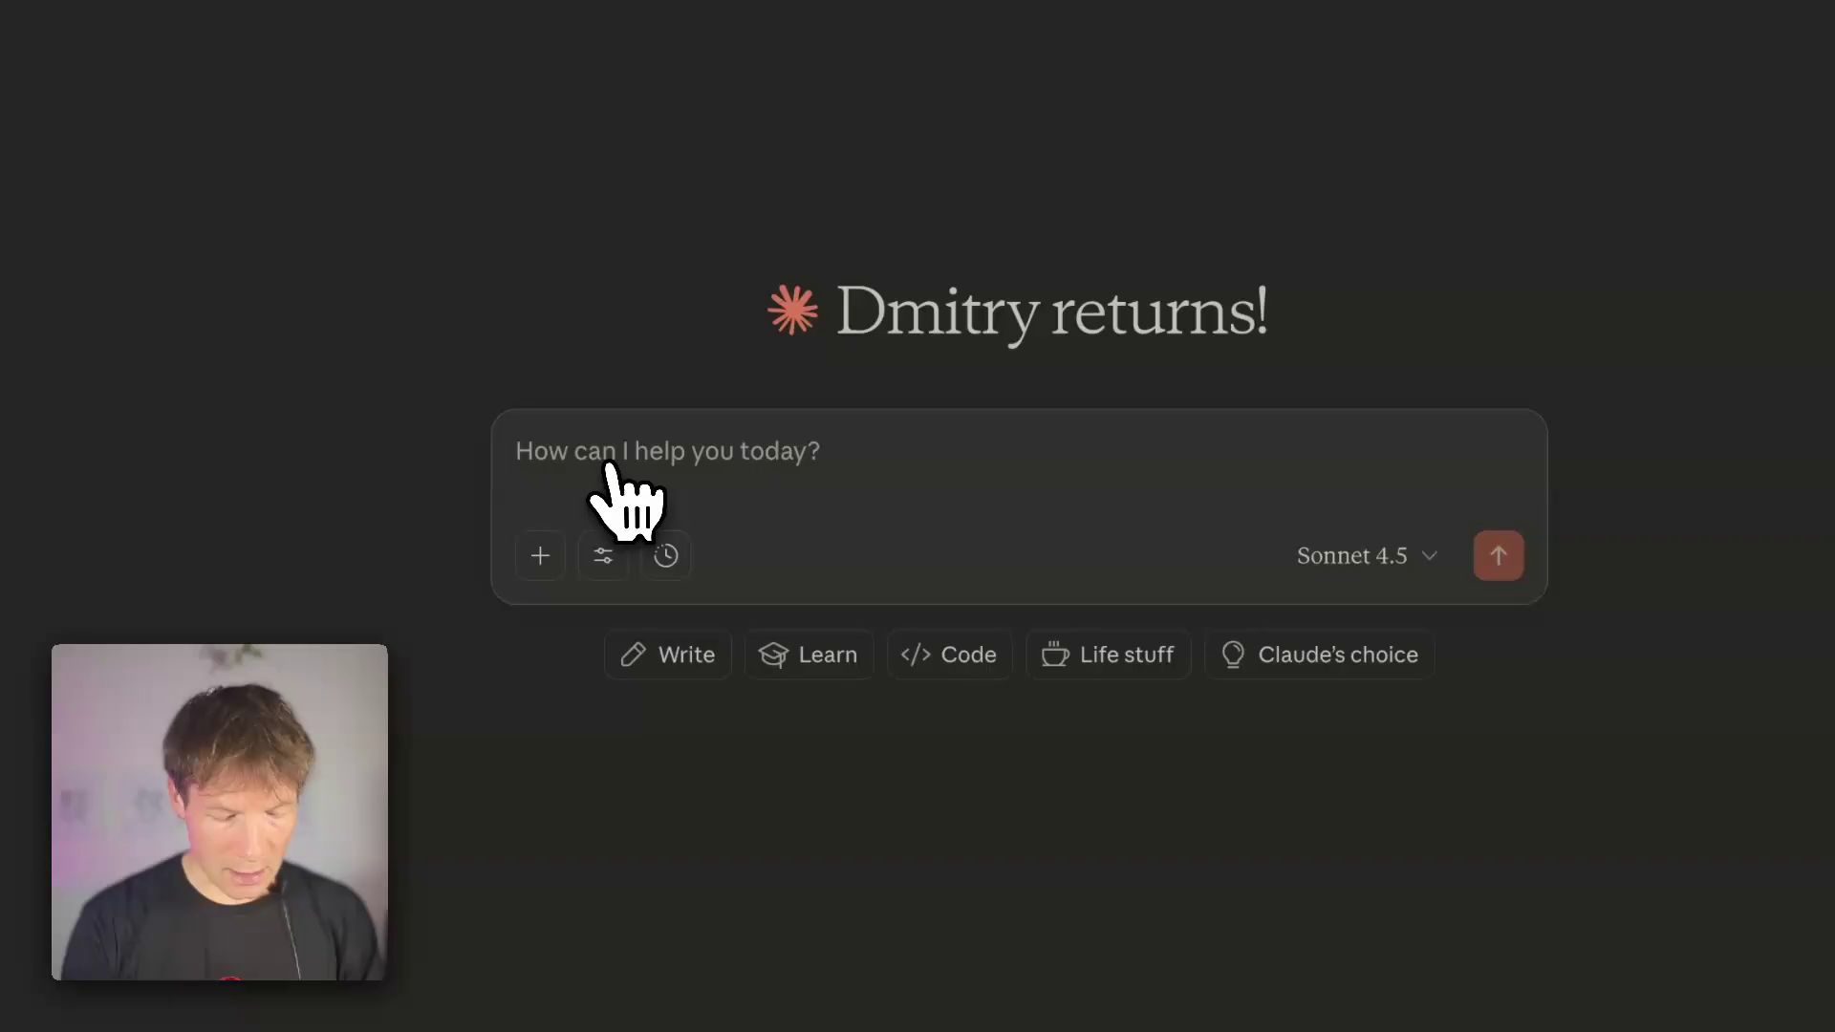
{"action": "type", "text": "Extract the content"}
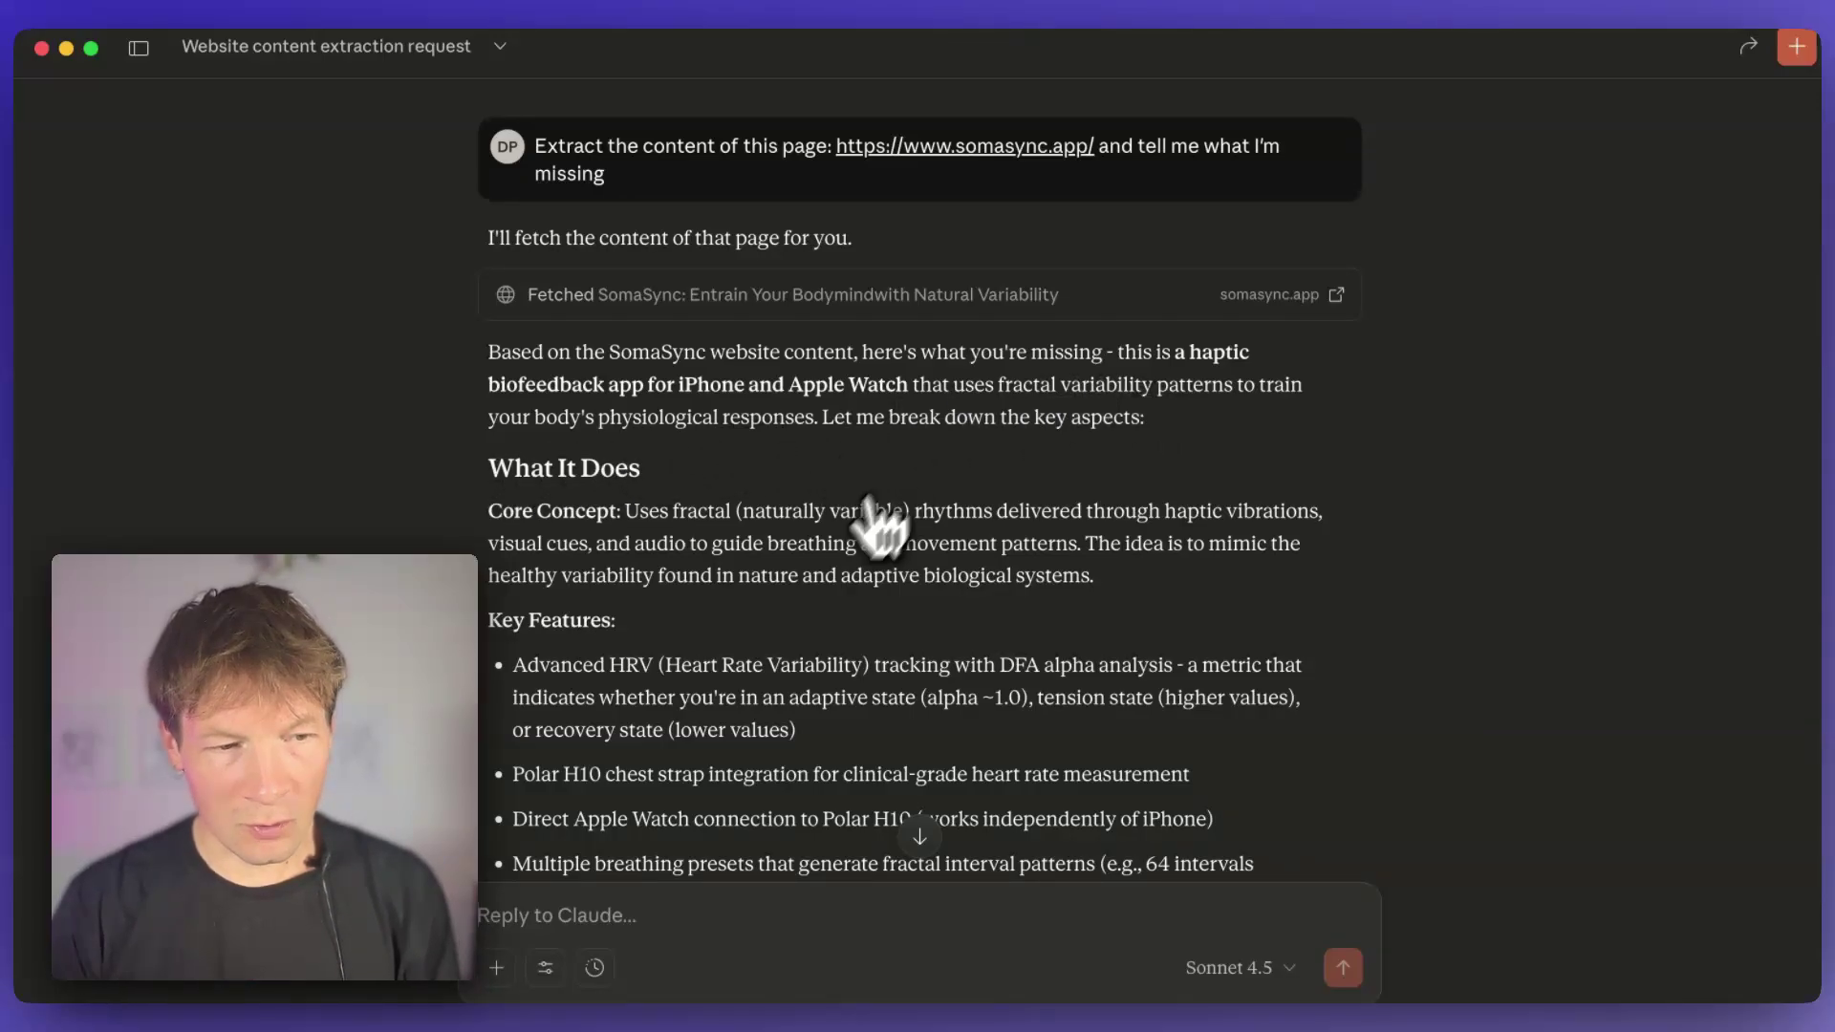
{"action": "scroll", "coordinate": [877, 527], "scroll_direction": "down", "scroll_amount": 3}
{"action": "scroll", "coordinate": [652, 735], "scroll_direction": "down", "scroll_amount": 6}
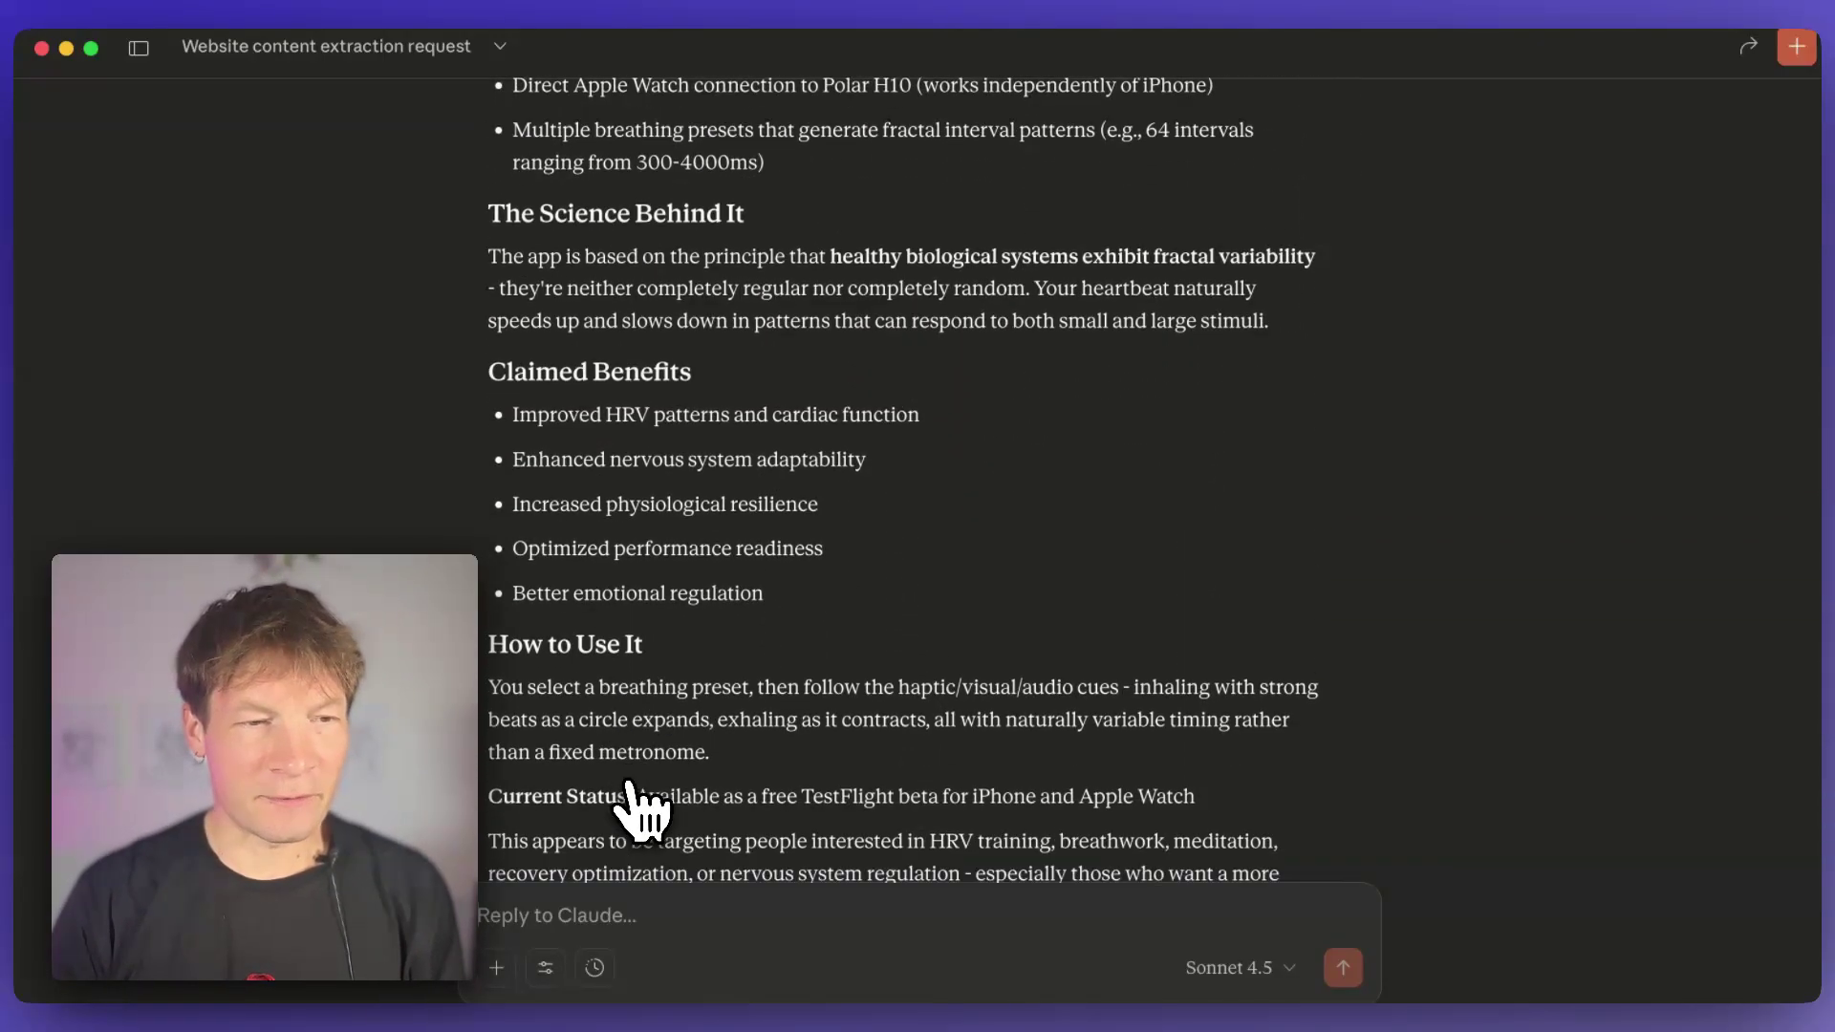
{"action": "scroll", "coordinate": [636, 808], "scroll_direction": "down", "scroll_amount": 3}
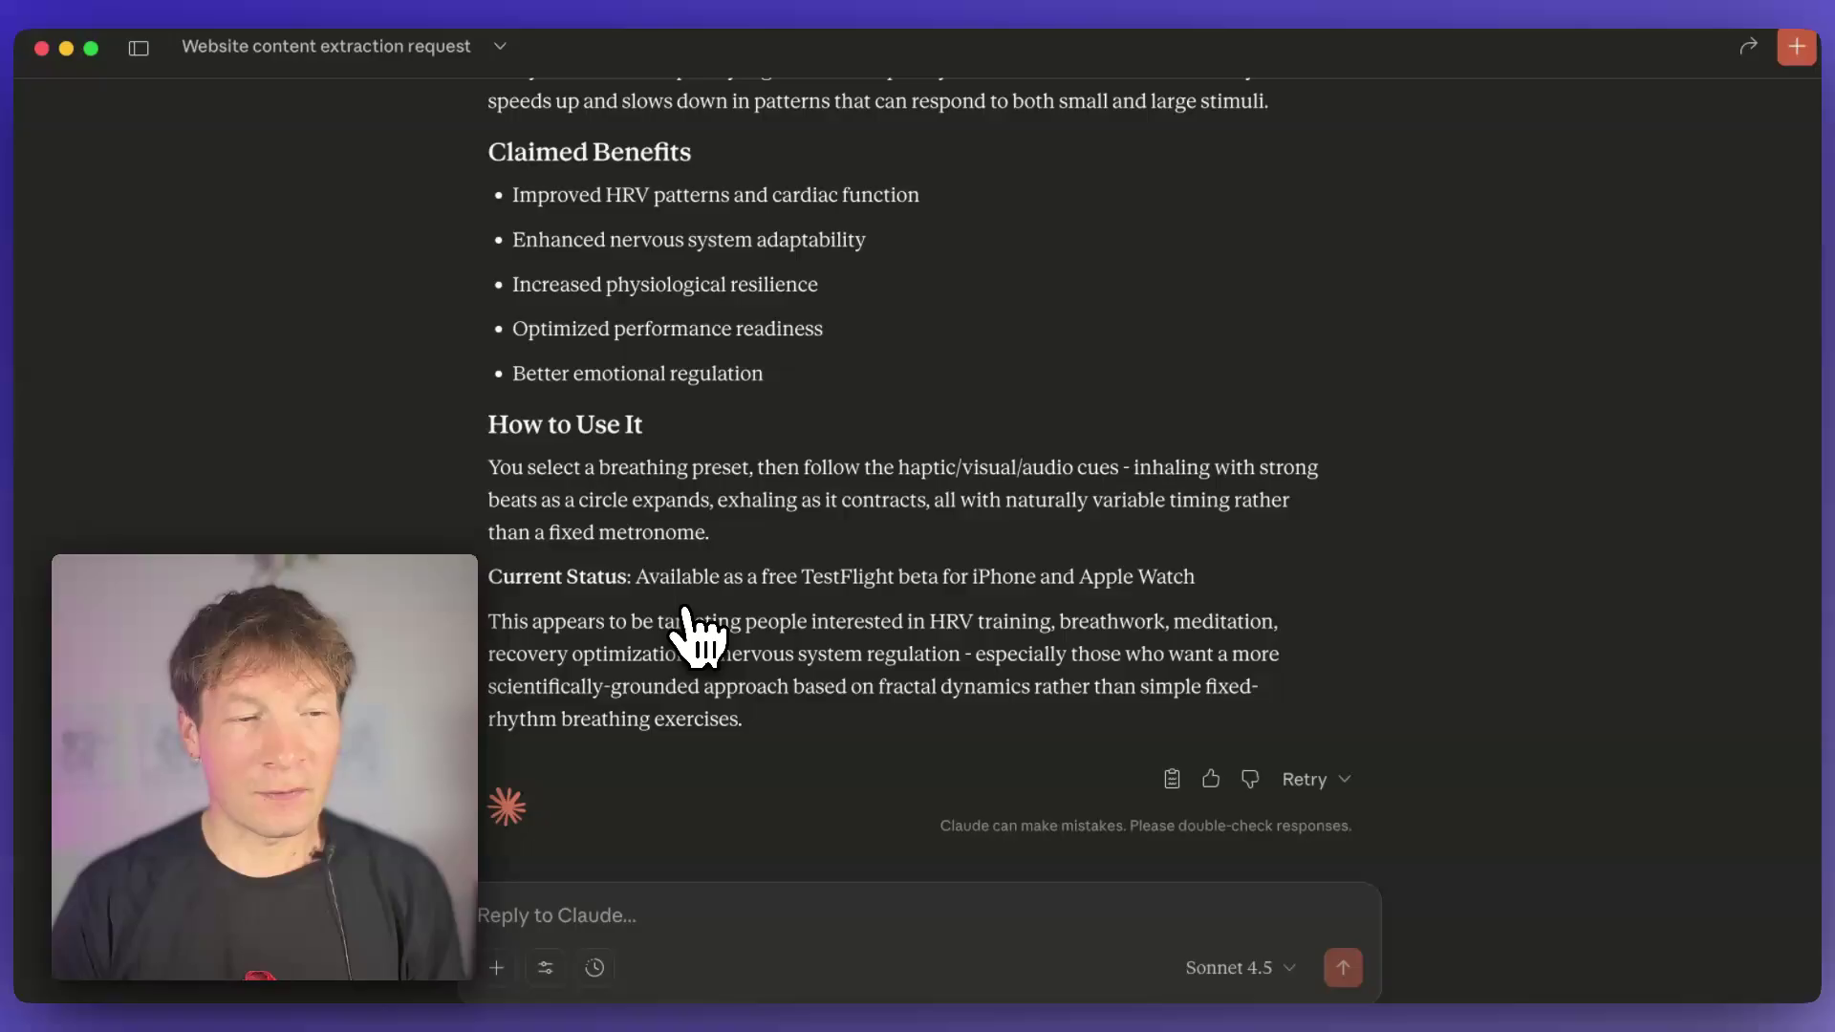
{"action": "scroll", "coordinate": [688, 618], "scroll_direction": "up", "scroll_amount": 5}
{"action": "scroll", "coordinate": [665, 622], "scroll_direction": "up", "scroll_amount": 3}
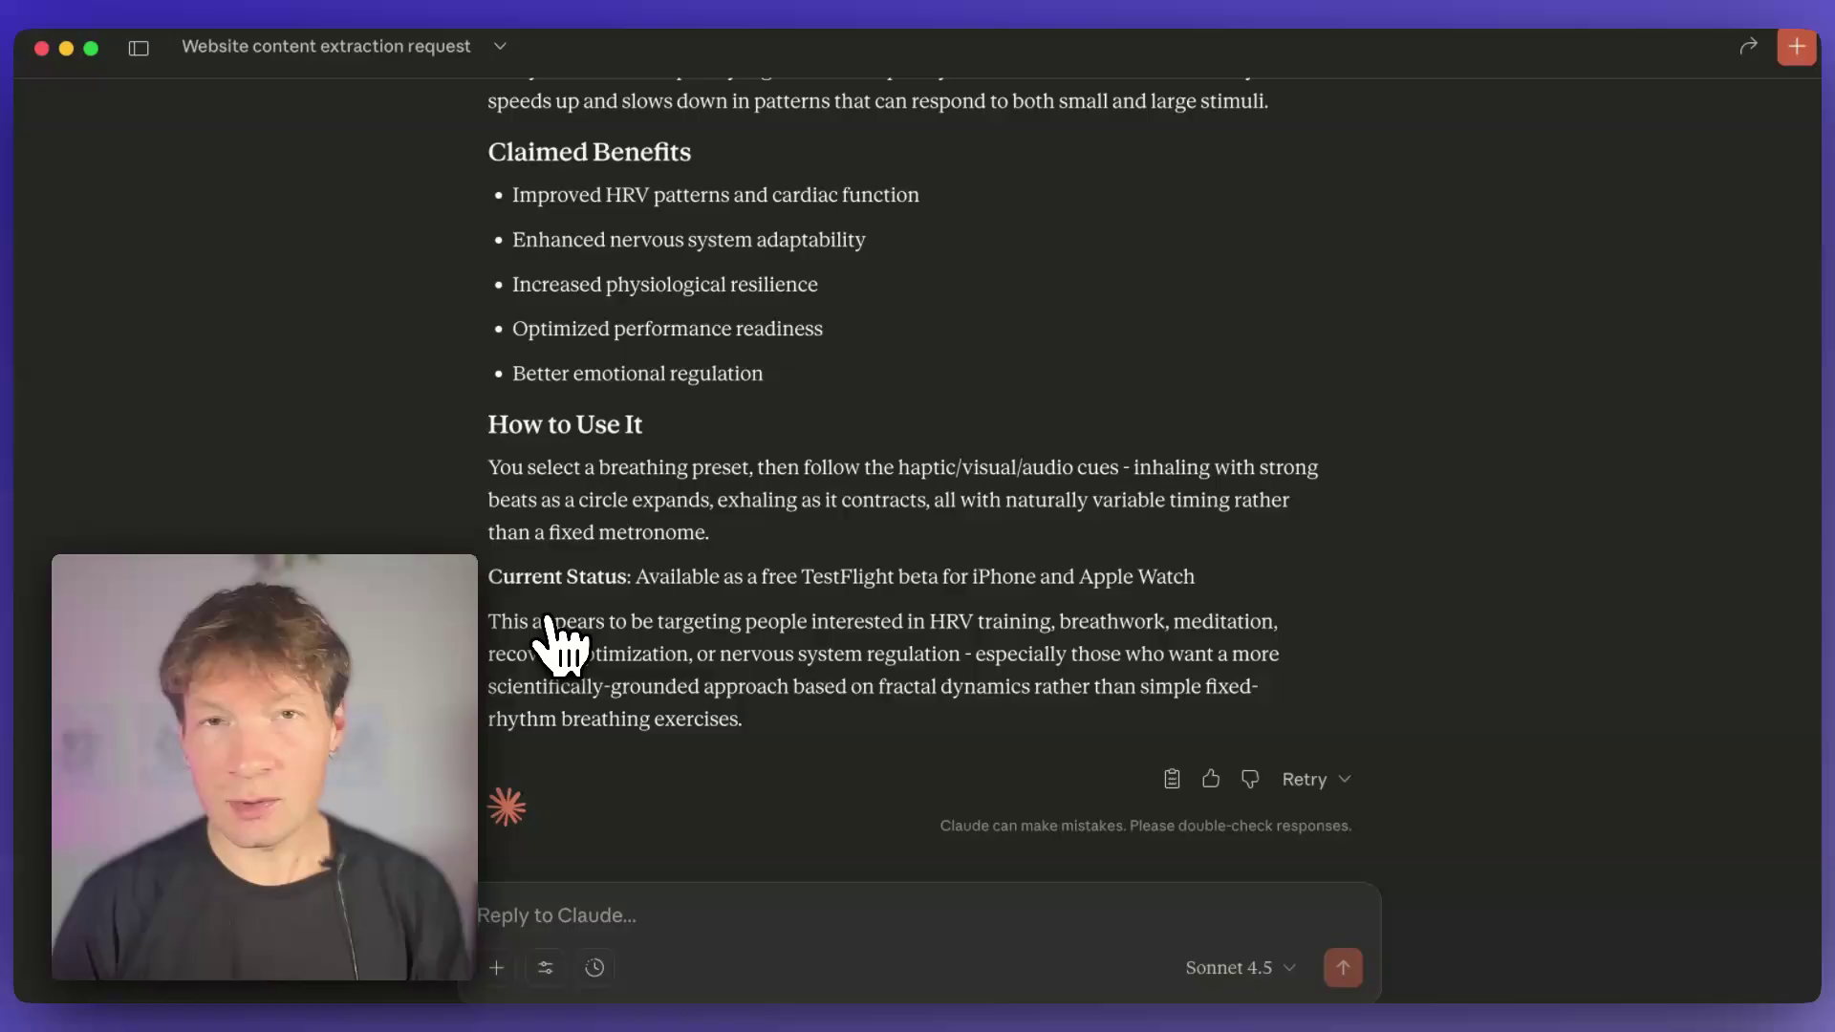
- Check the connected tools list in the Search and tools menu, then close it
{"action": "left_click", "coordinate": [546, 968]}
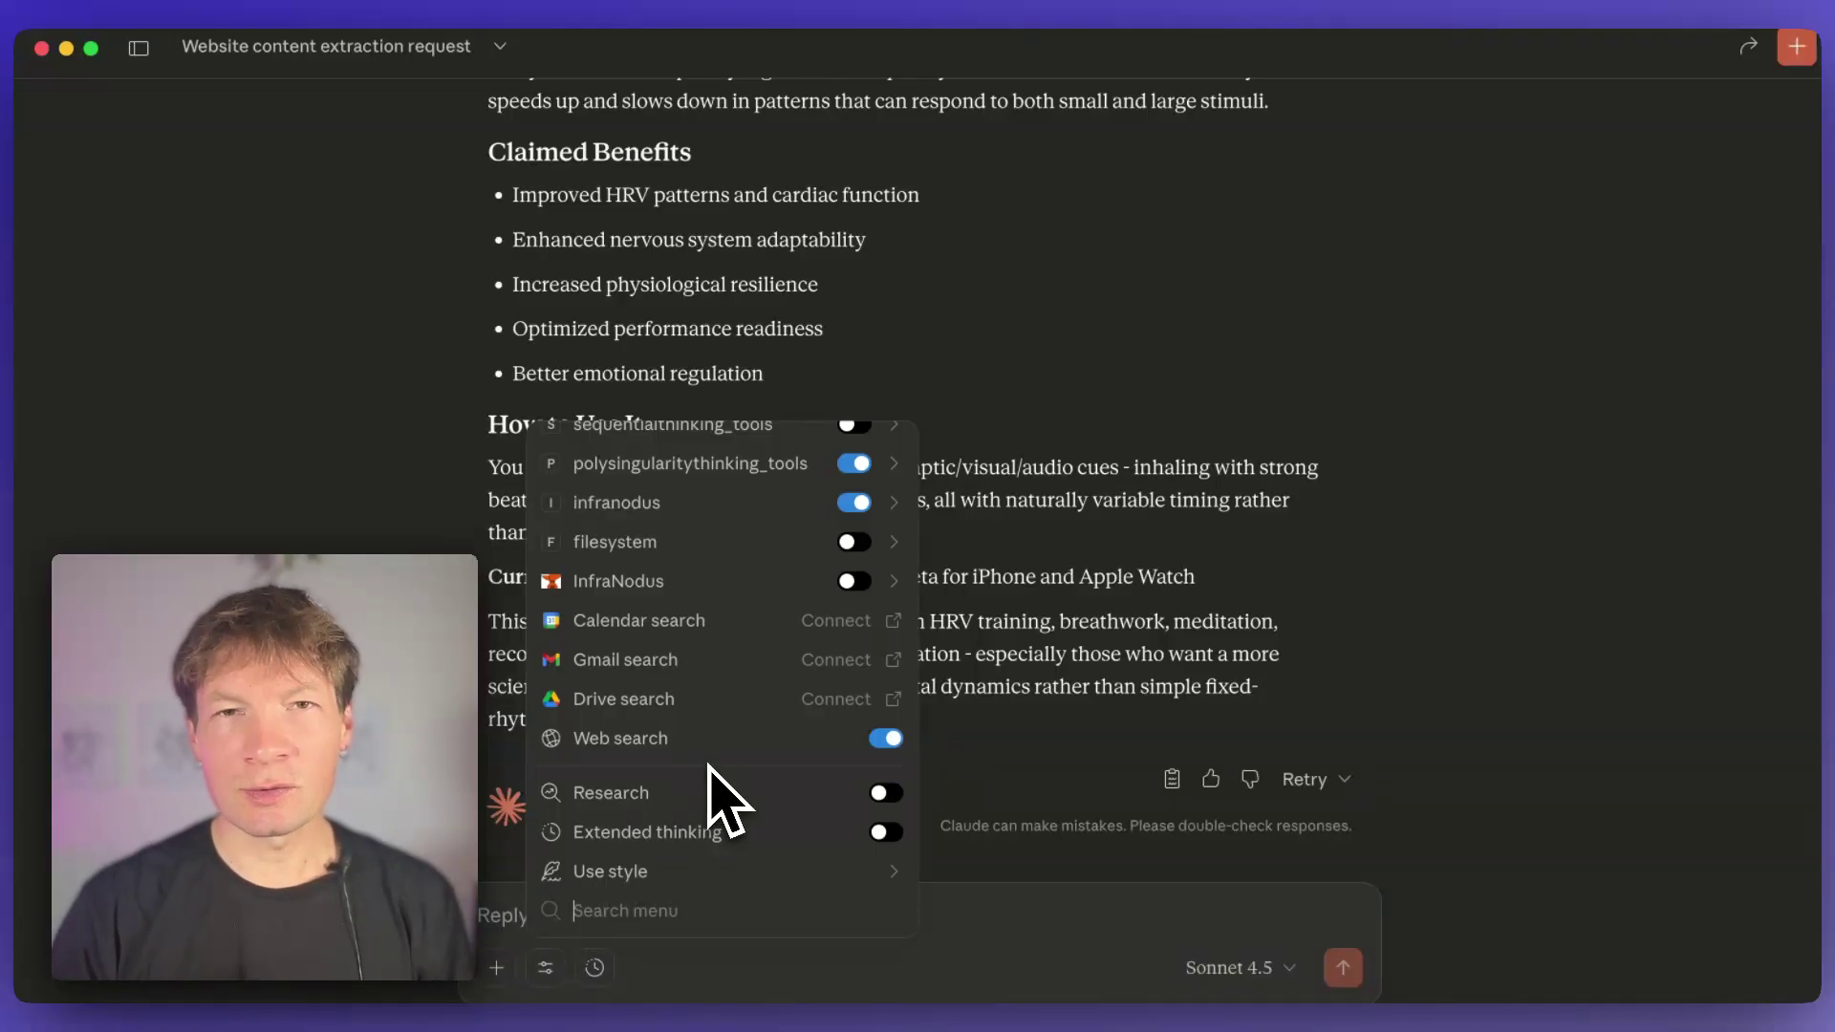
{"action": "scroll", "coordinate": [683, 594], "scroll_direction": "up", "scroll_amount": 2}
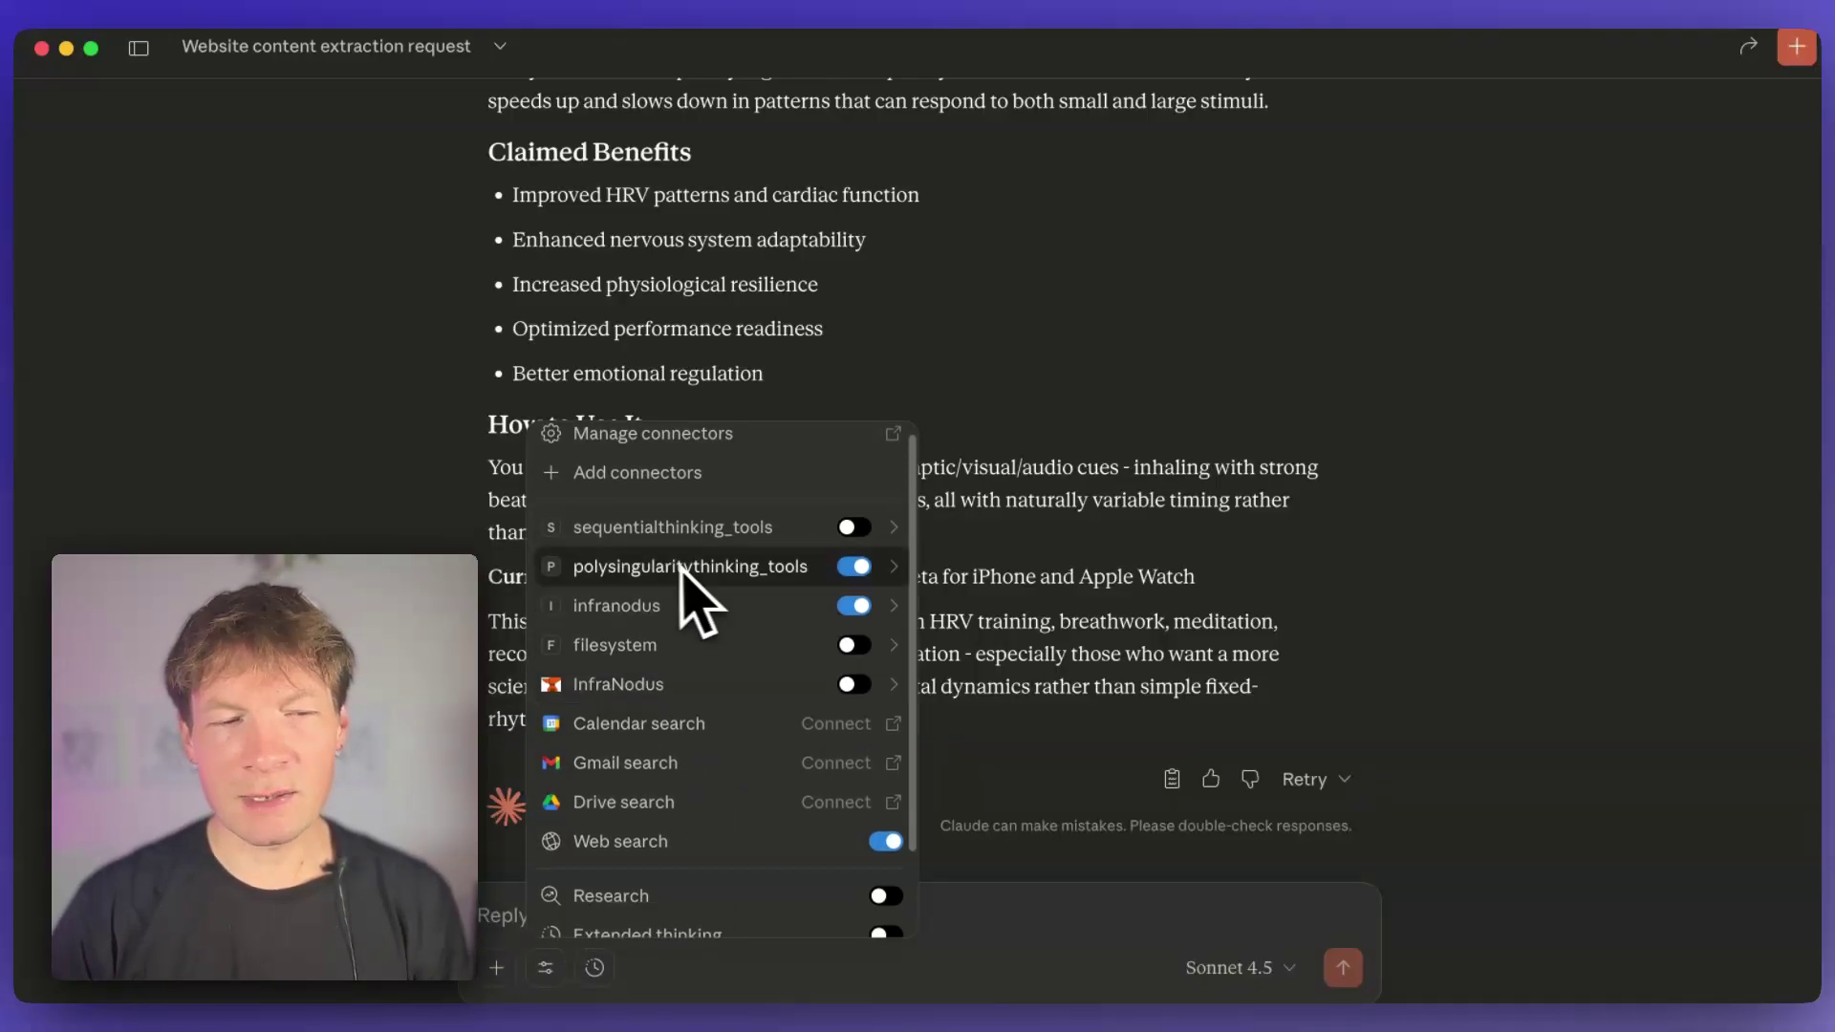
{"action": "left_click", "coordinate": [796, 606]}
{"action": "left_click", "coordinate": [1393, 676]}
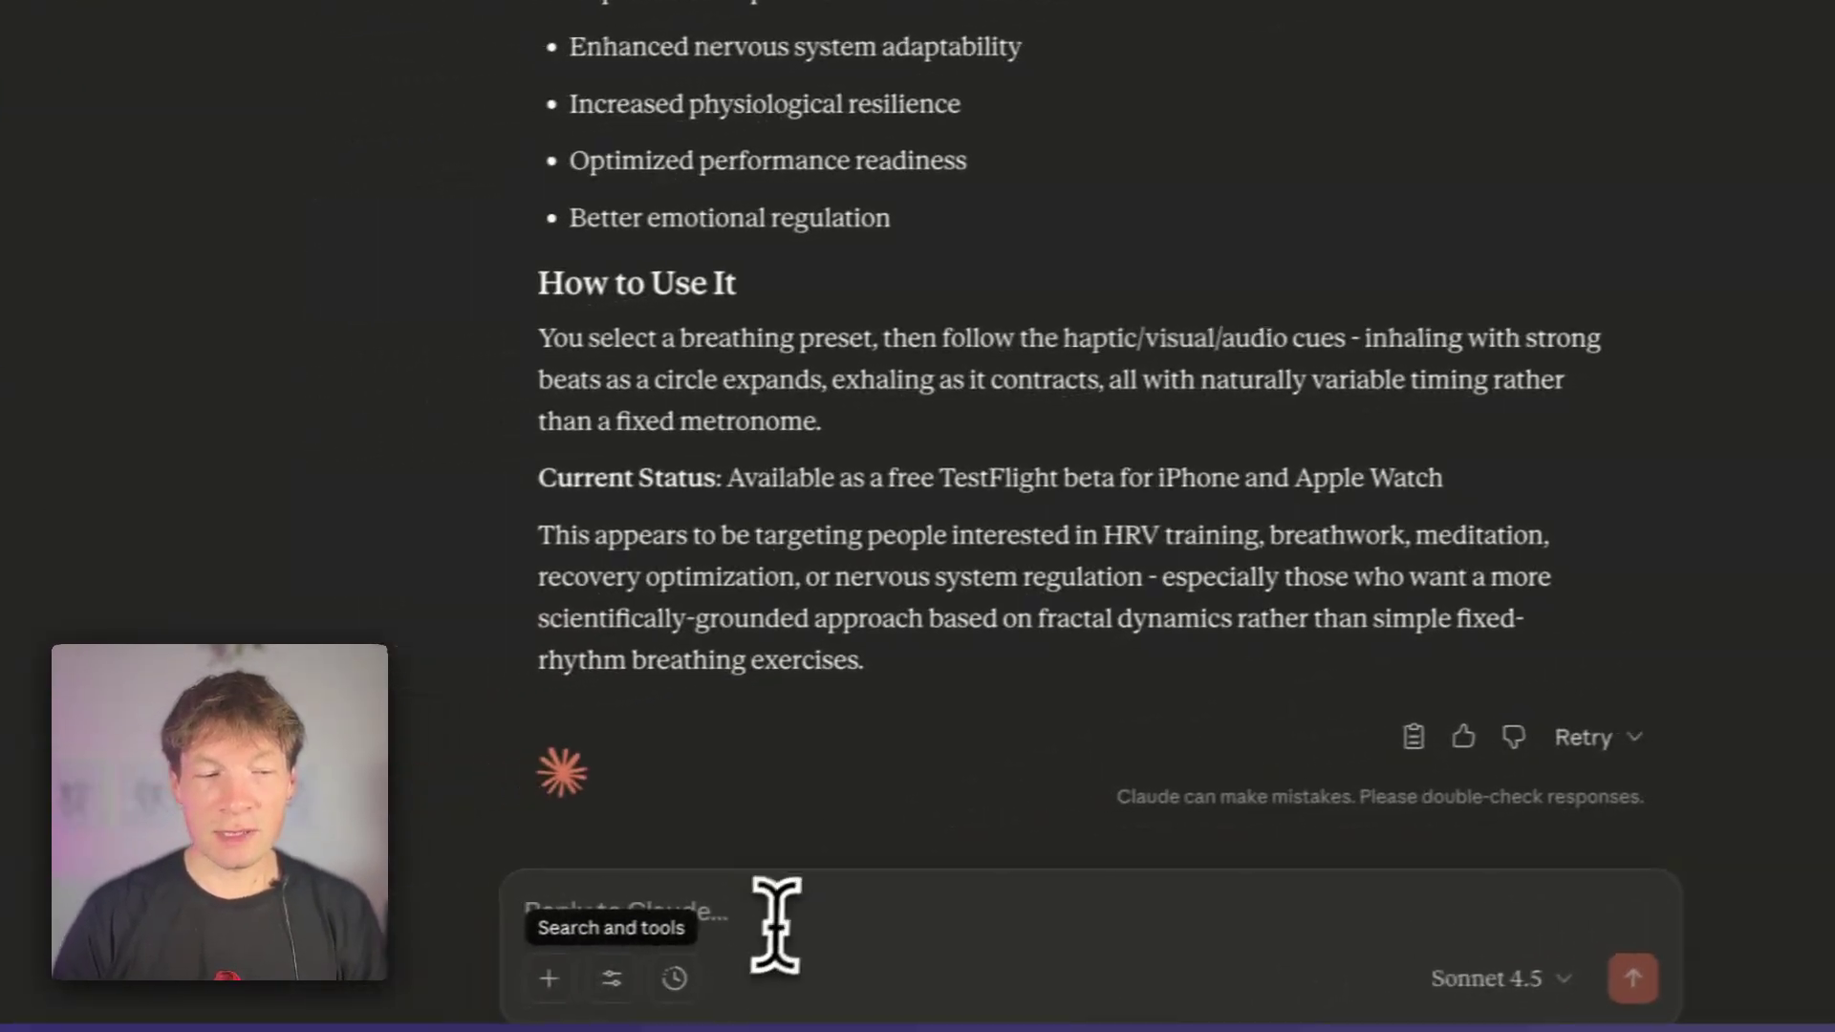
{"action": "type", "text": "Ok, tell m"}
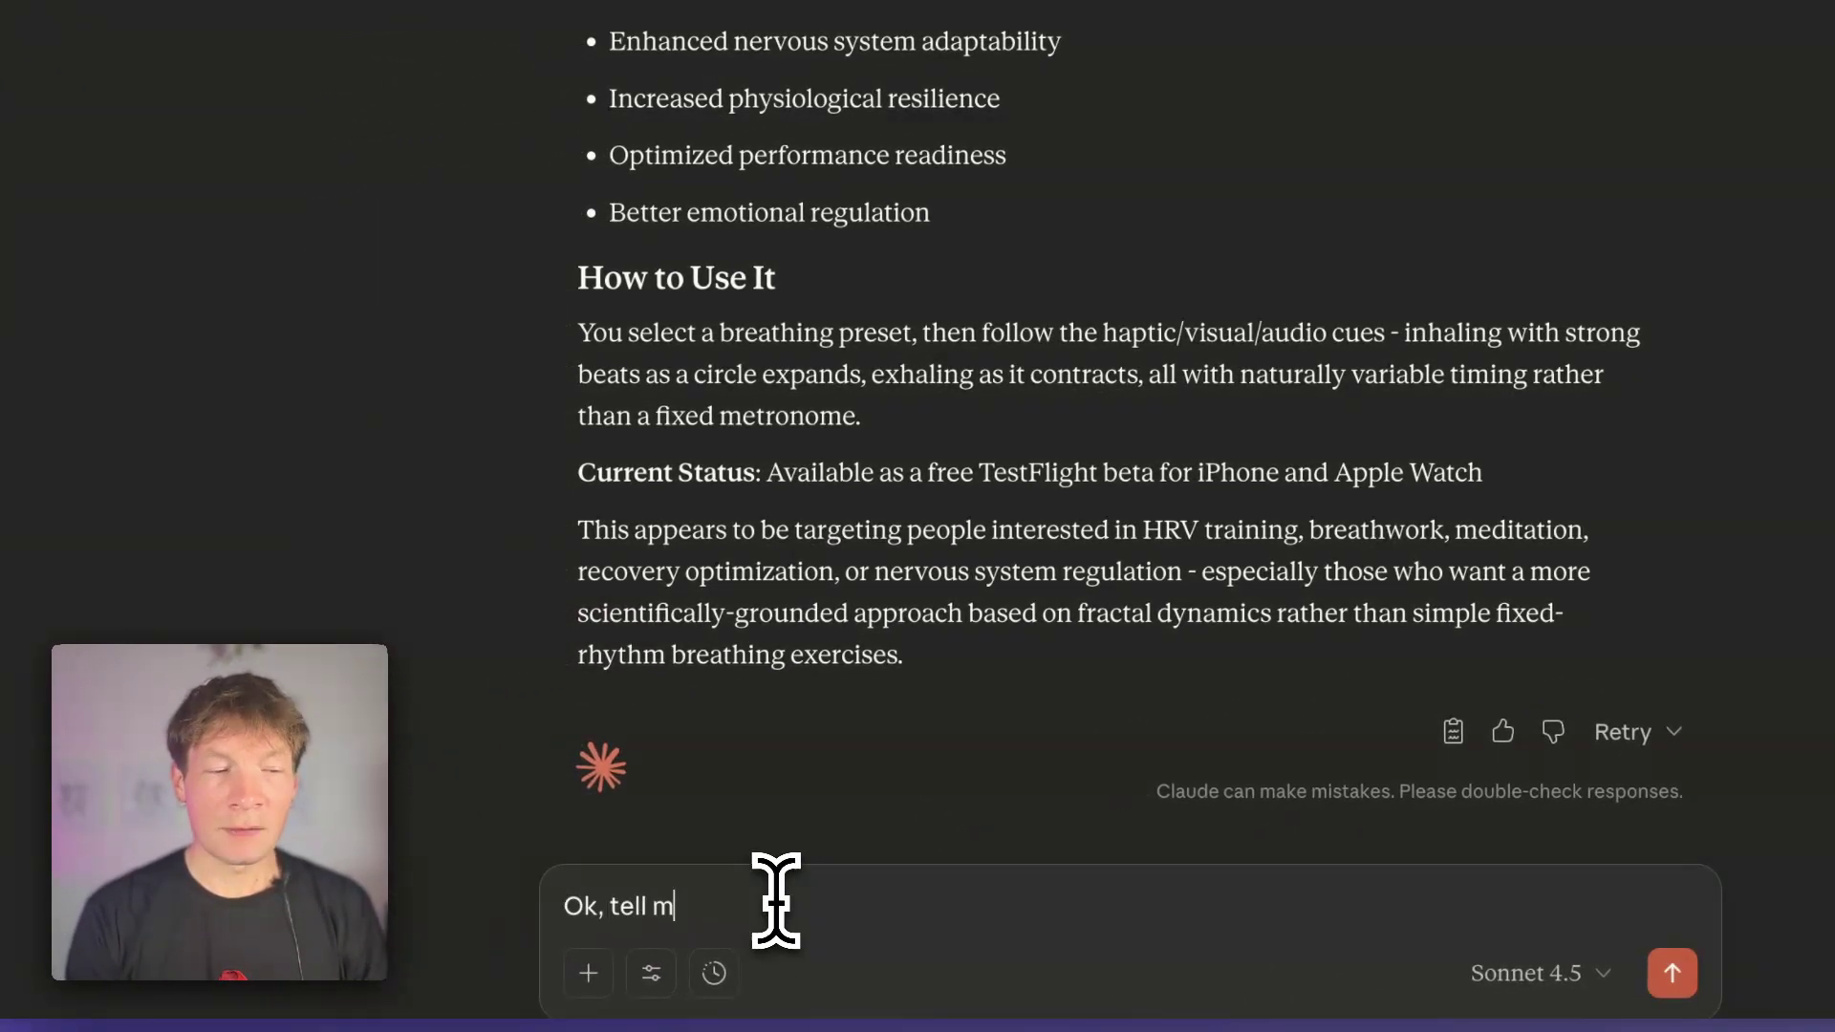
{"action": "type", "text": "e wh"}
{"action": "type", "text": "at "}
{"action": "type", "text": "are the main topics inside"}
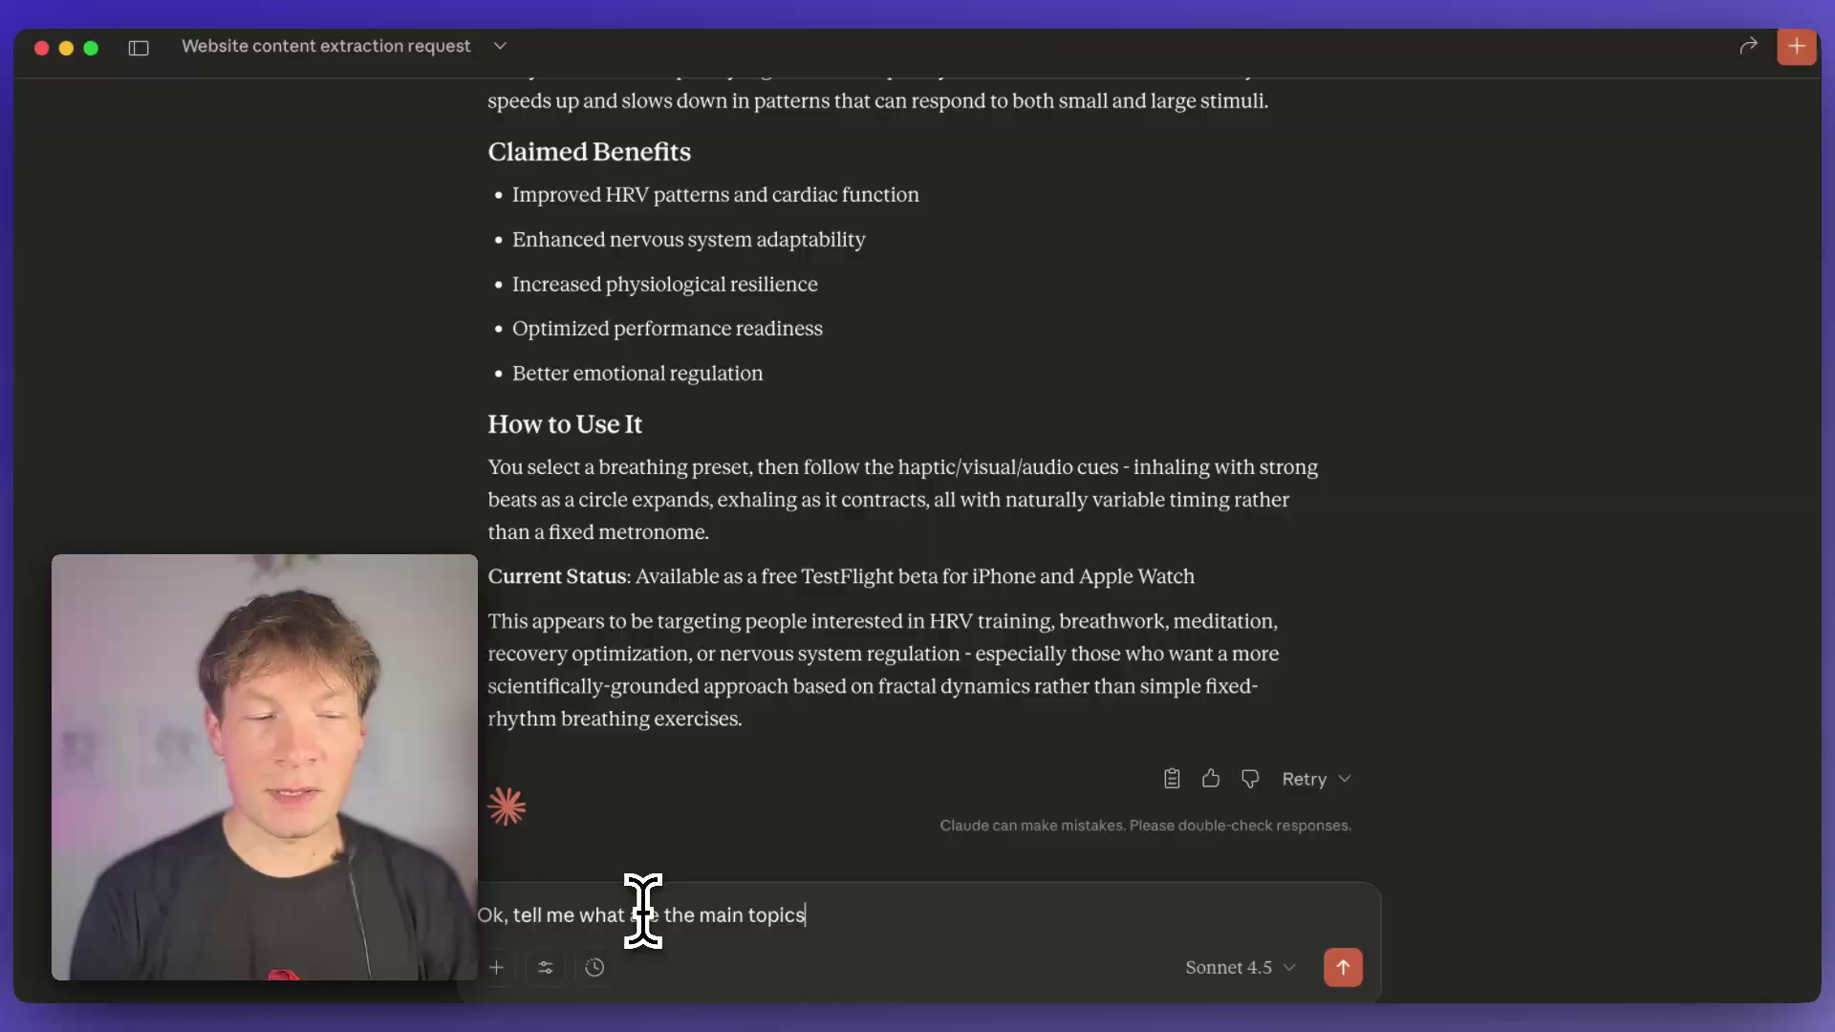
- Send 'Ok, tell me what are the main topics inside' and view the infranodus tool toggles
{"action": "key", "text": "Return"}
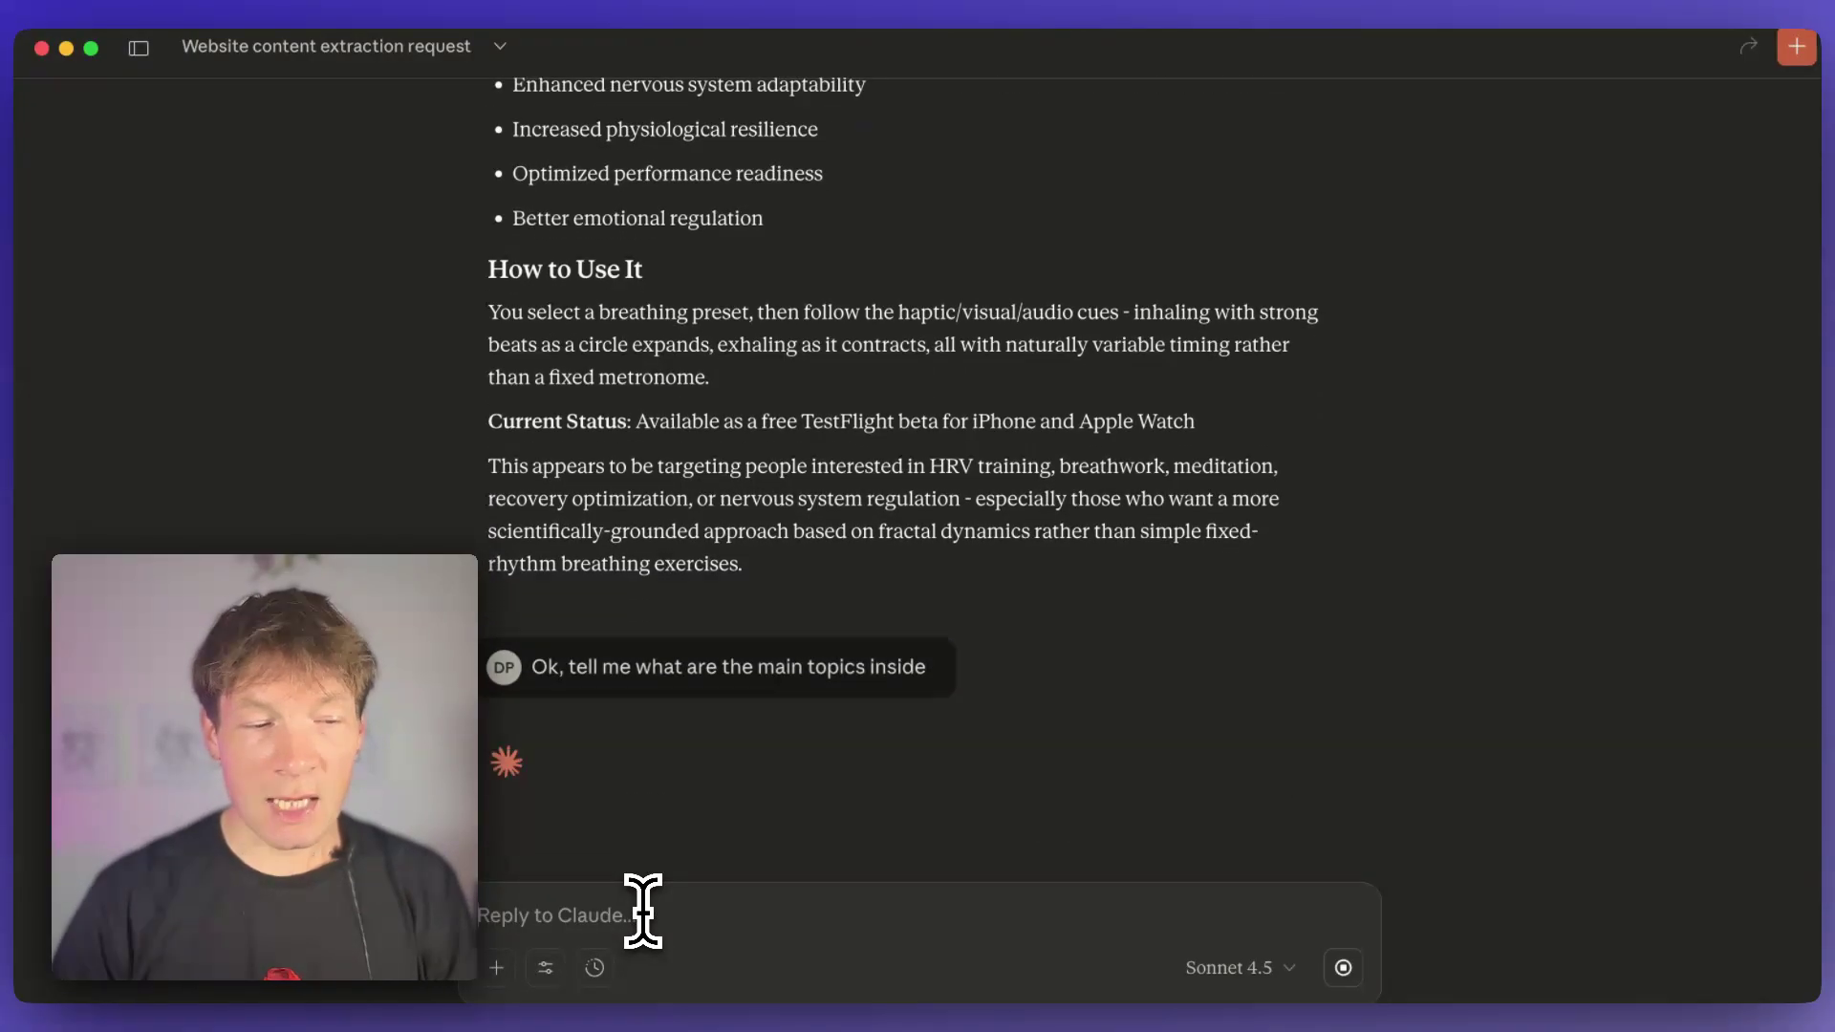
{"action": "left_click", "coordinate": [545, 968]}
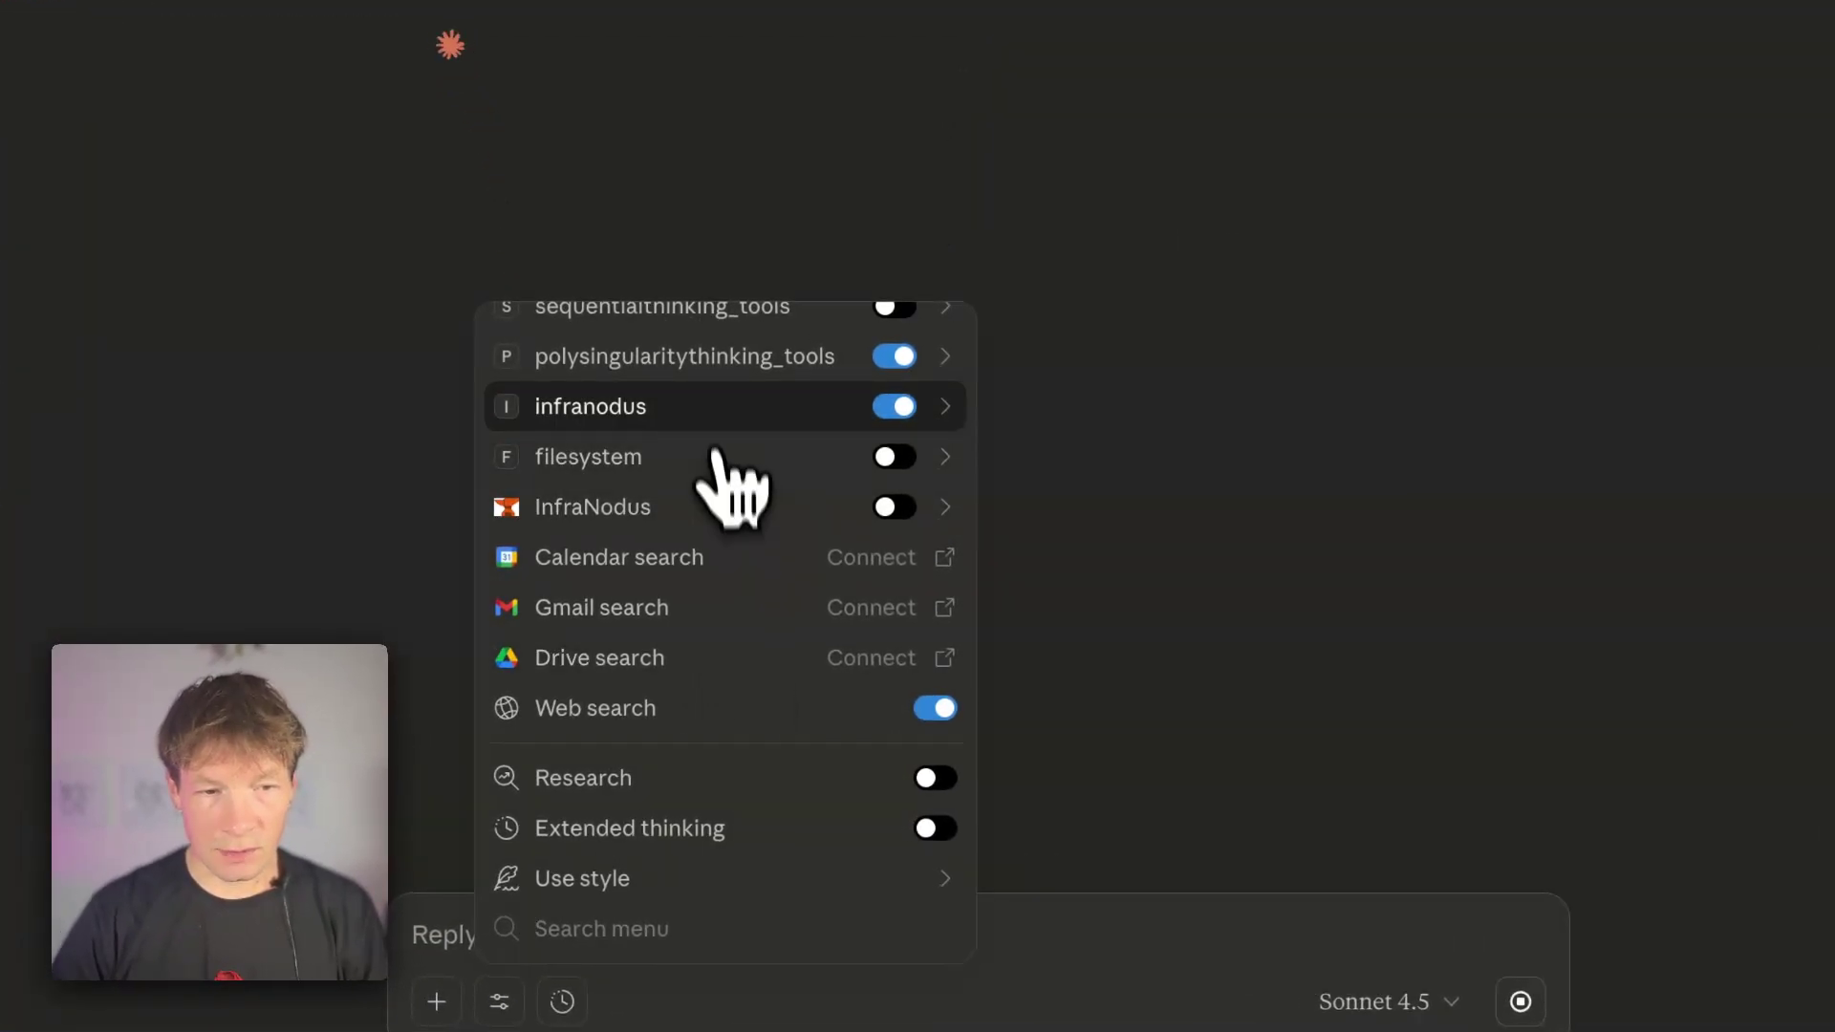
{"action": "left_click", "coordinate": [723, 410]}
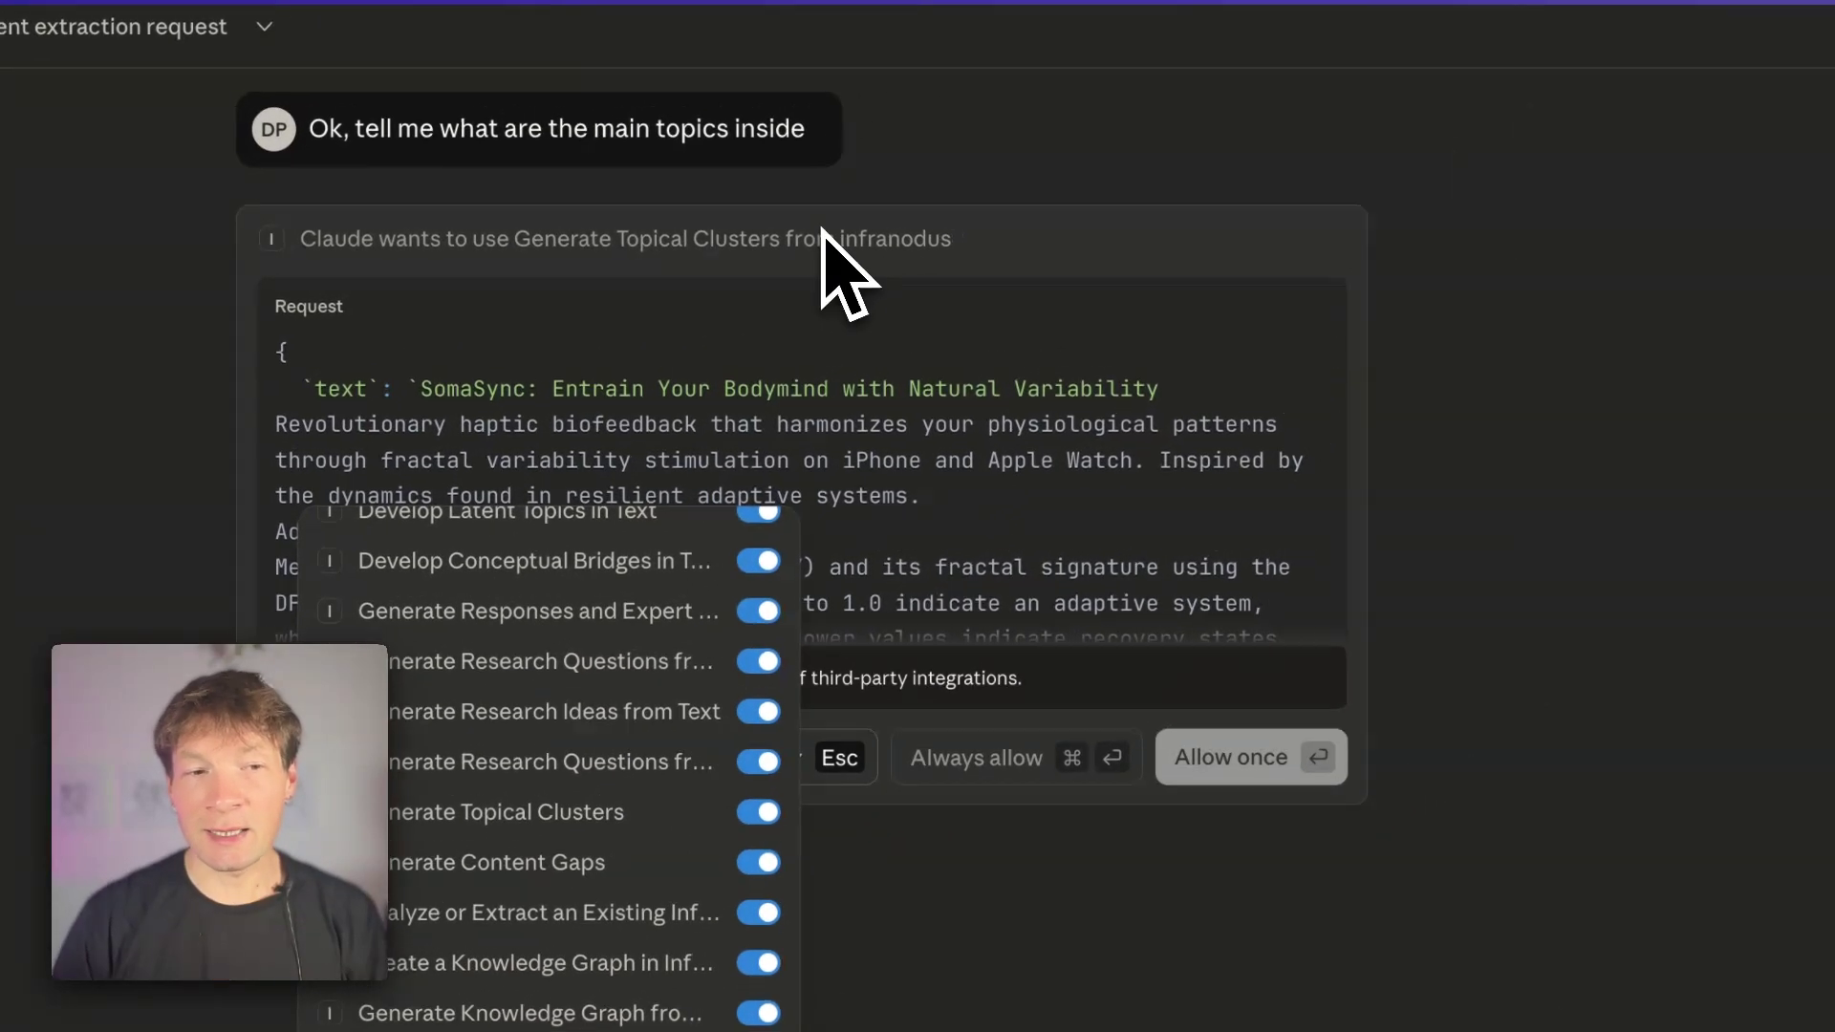
- Close the tools list and allow Generate Topical Clusters to run once
{"action": "left_click", "coordinate": [1646, 378]}
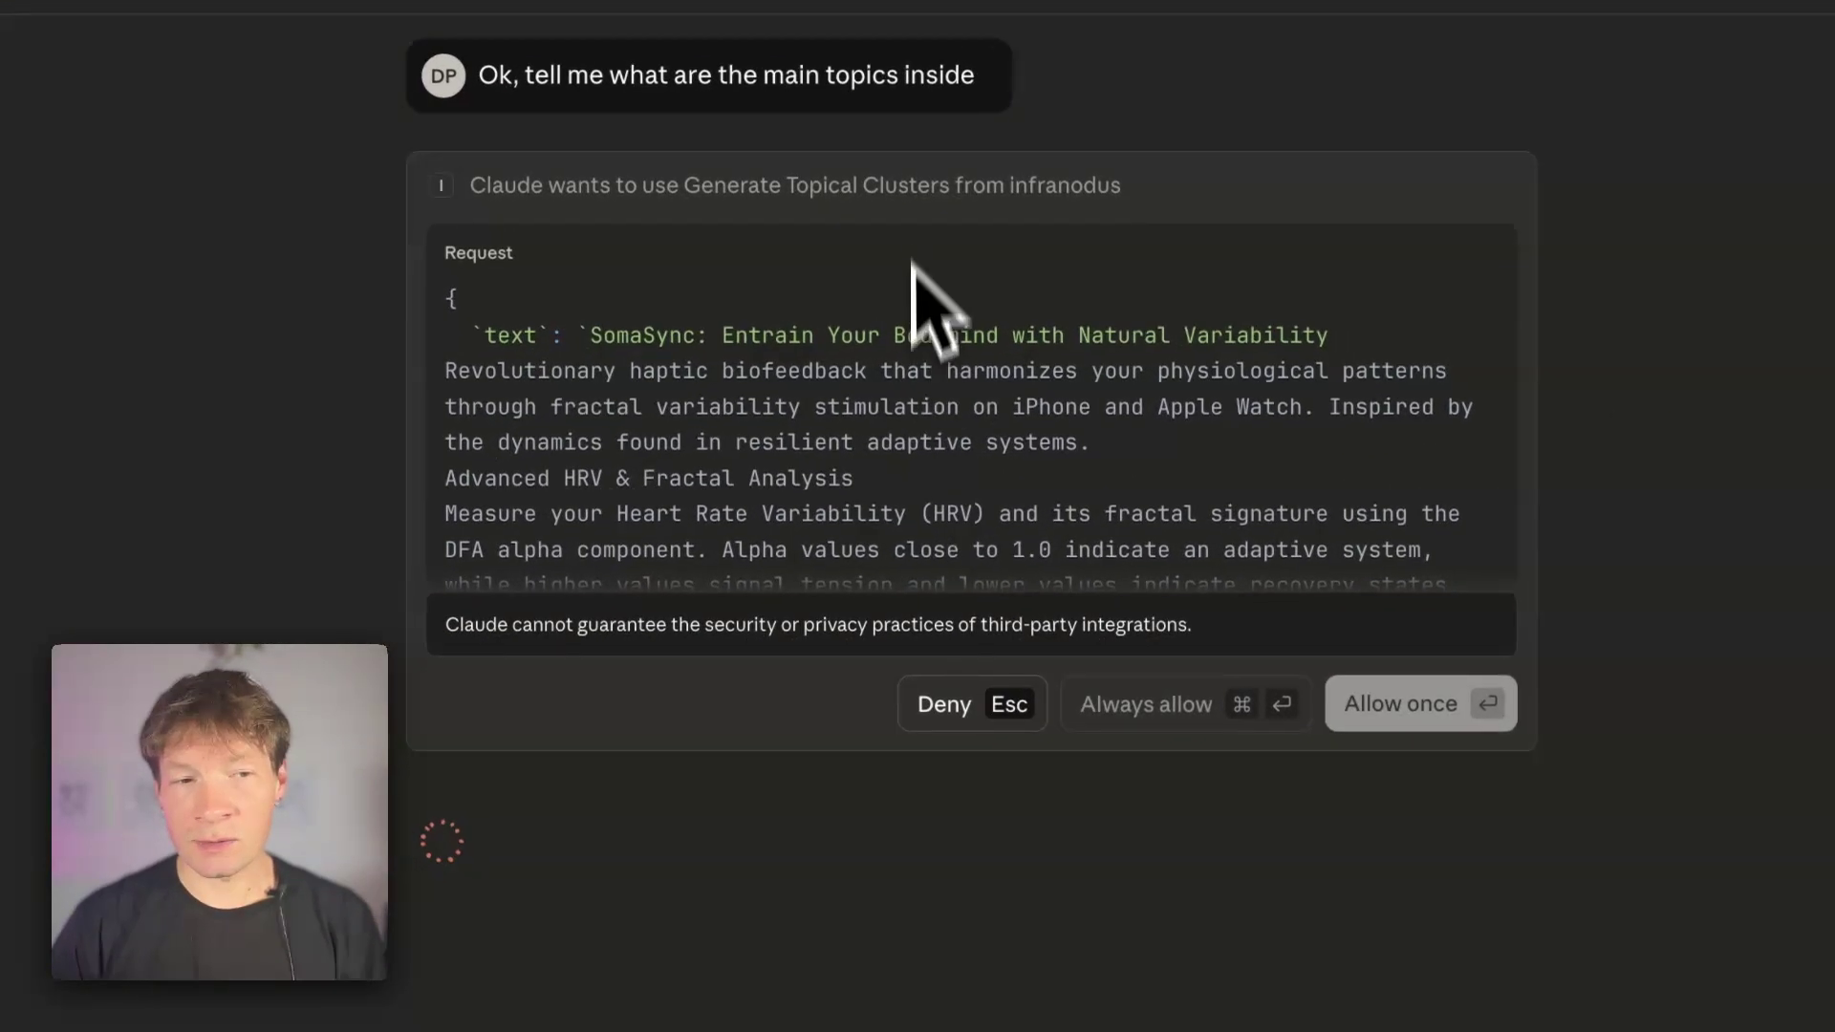
{"action": "scroll", "coordinate": [860, 358], "scroll_direction": "down", "scroll_amount": 5}
{"action": "scroll", "coordinate": [860, 358], "scroll_direction": "down", "scroll_amount": 5}
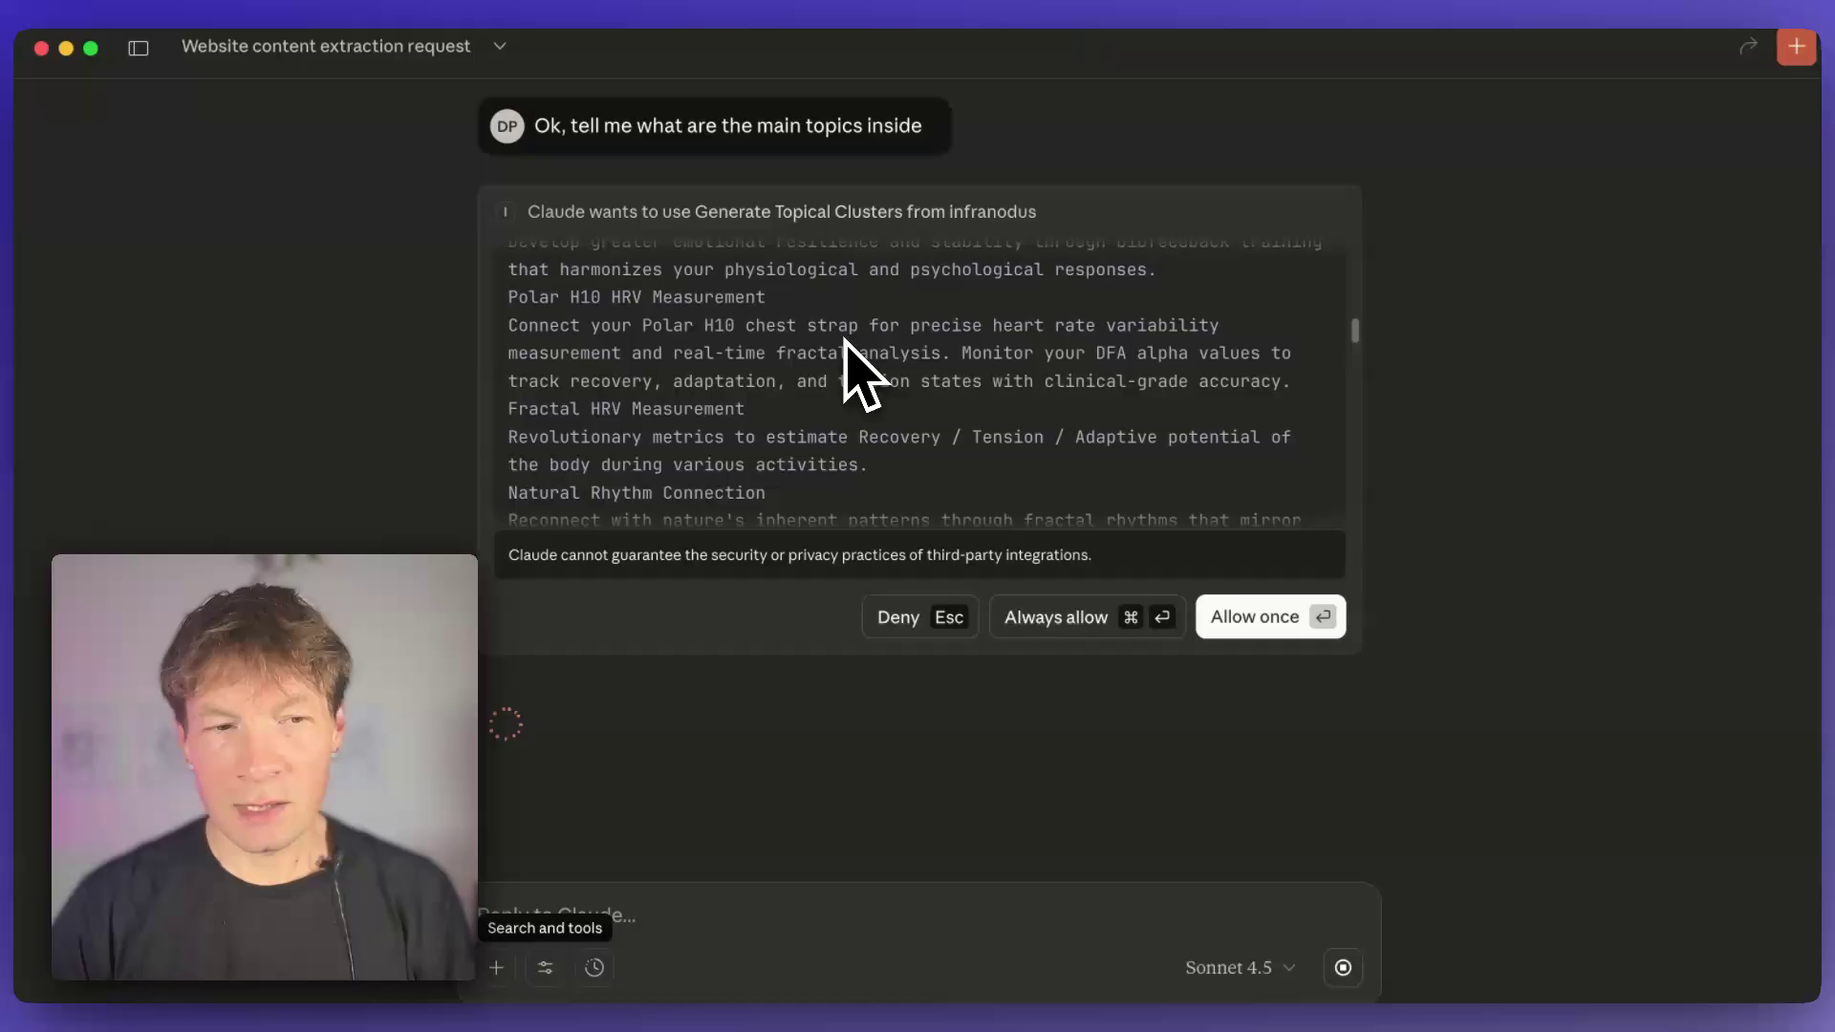
{"action": "scroll", "coordinate": [847, 344], "scroll_direction": "down", "scroll_amount": 5}
{"action": "scroll", "coordinate": [717, 388], "scroll_direction": "down", "scroll_amount": 5}
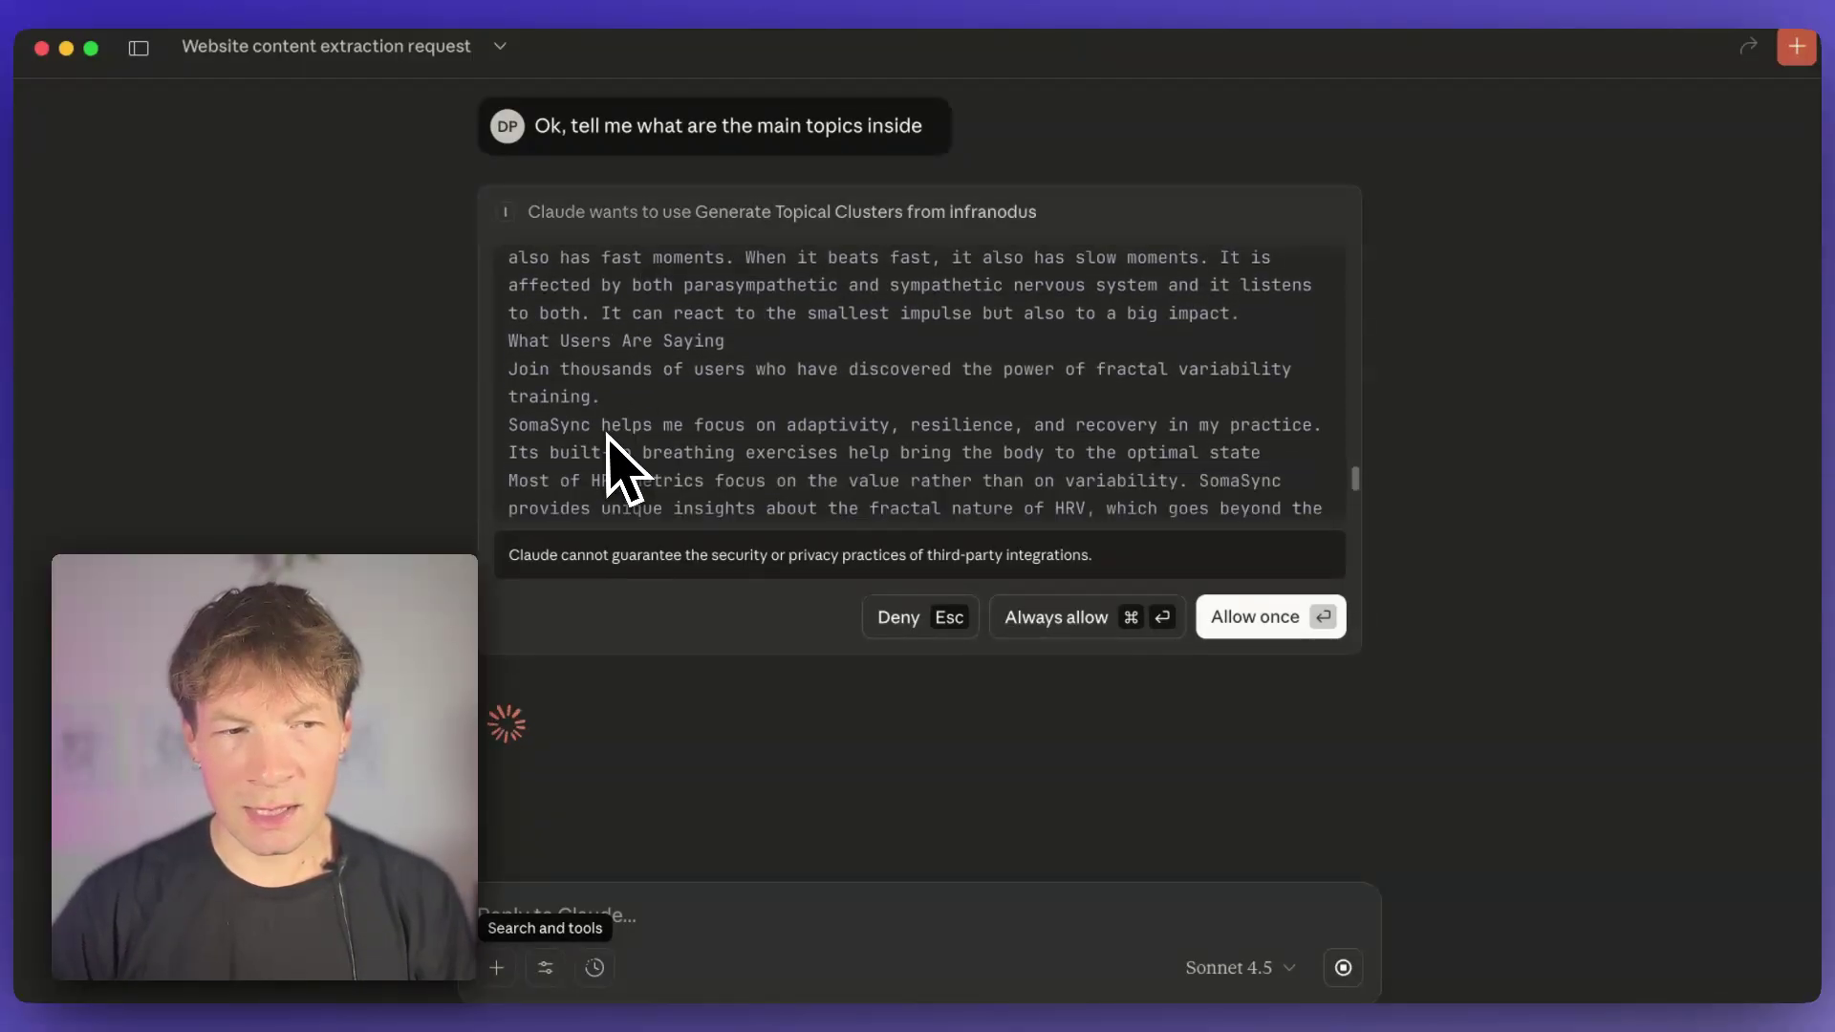
{"action": "scroll", "coordinate": [616, 430], "scroll_direction": "down", "scroll_amount": 5}
{"action": "scroll", "coordinate": [616, 431], "scroll_direction": "down", "scroll_amount": 5}
{"action": "key", "text": "Return"}
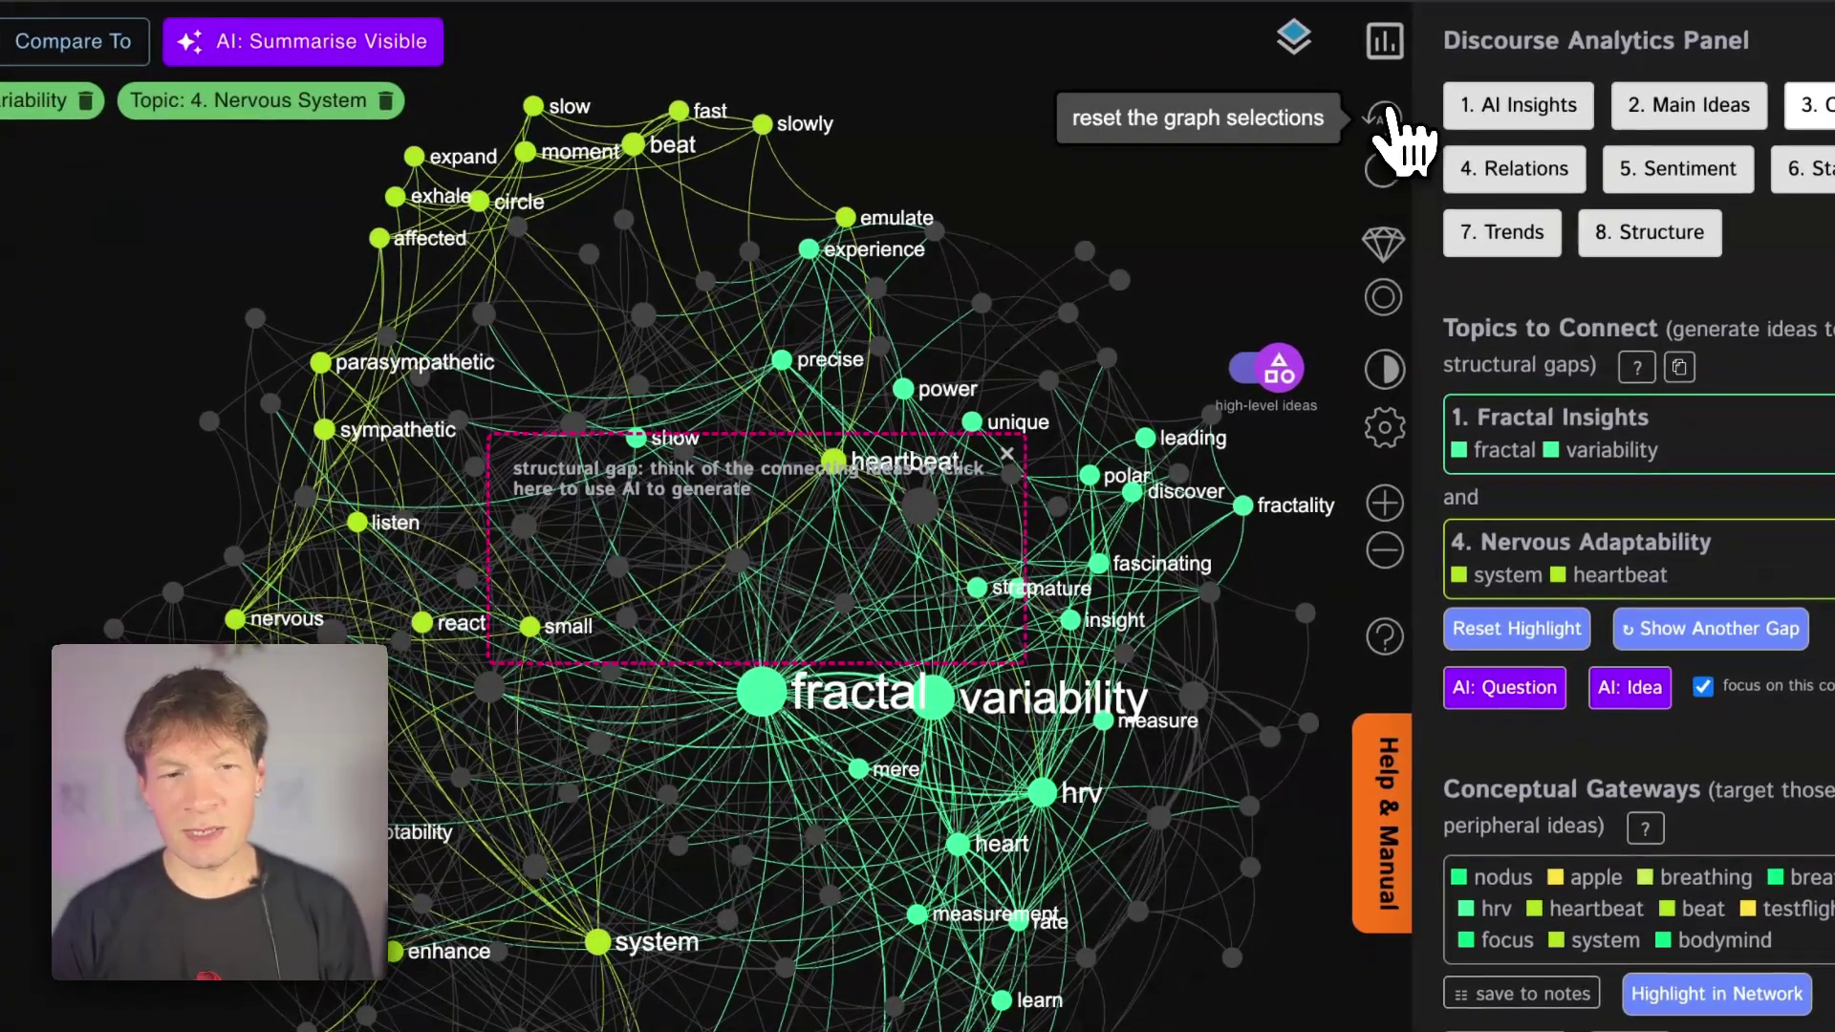
- Reset the highlight, open 2. Main Ideas, and expand then collapse the Main Topics list
{"action": "left_click", "coordinate": [1388, 115]}
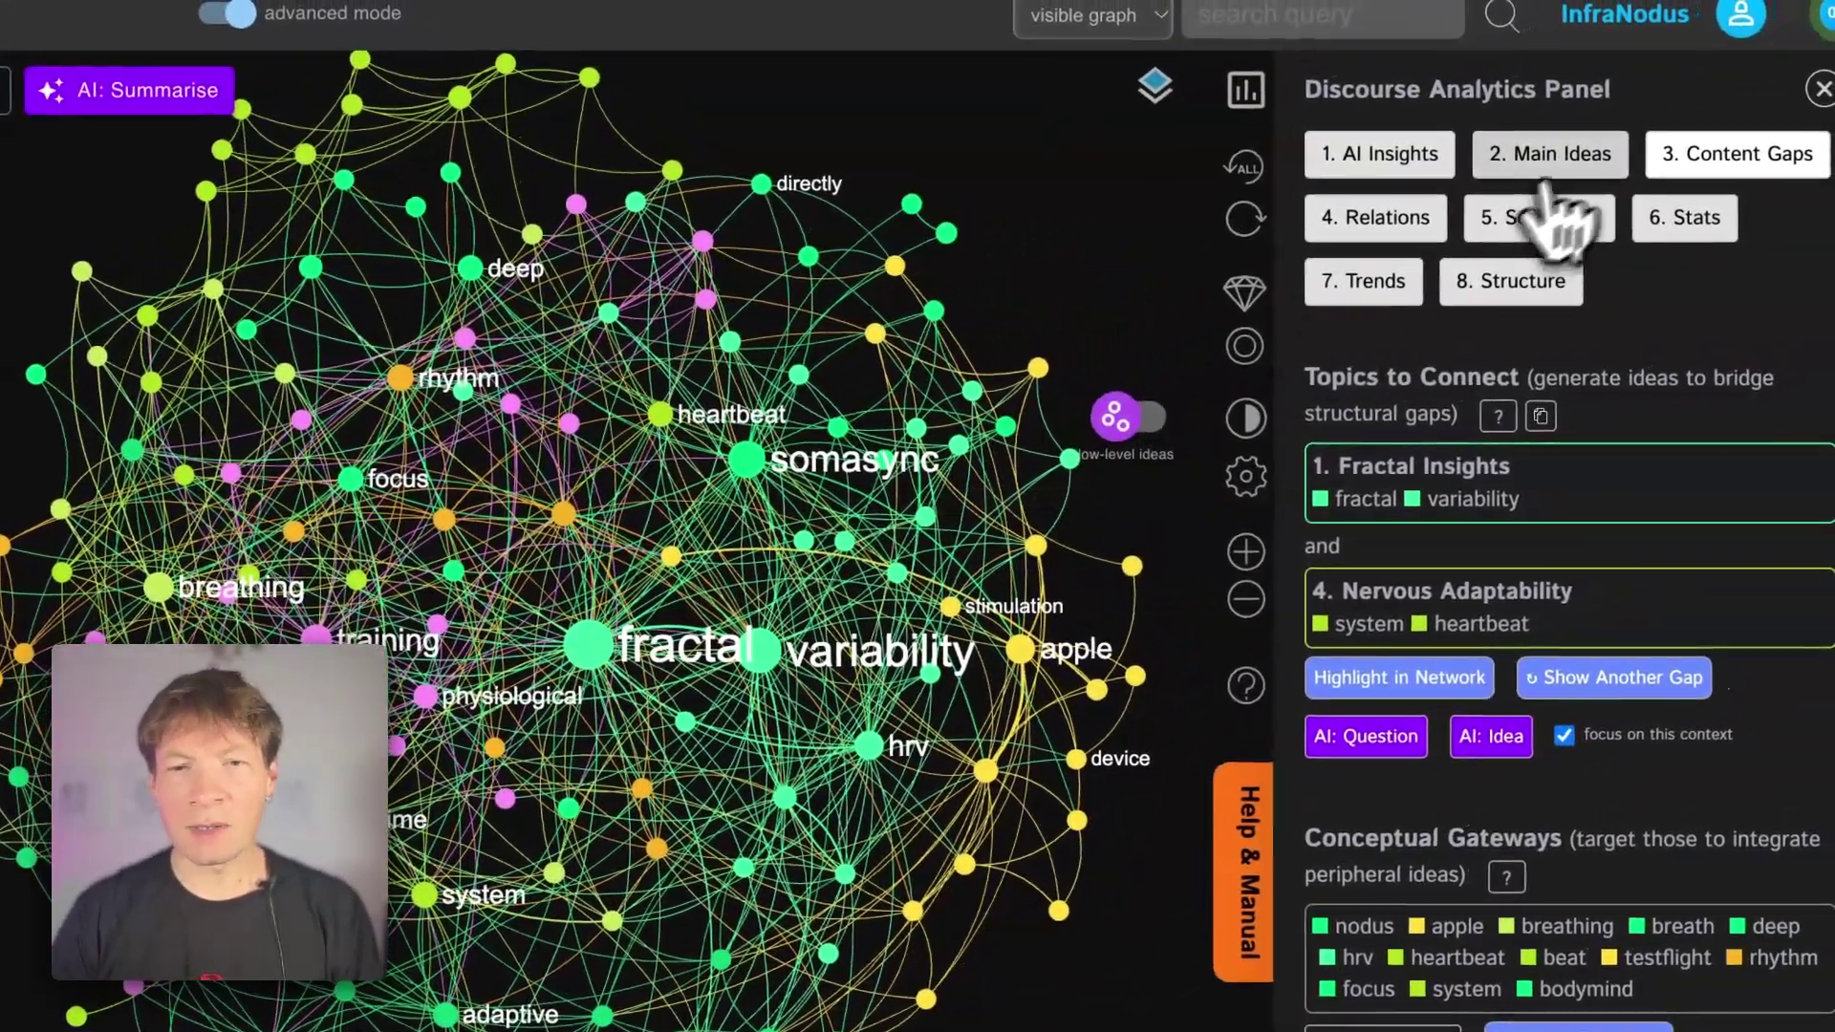
{"action": "left_click", "coordinate": [1549, 154]}
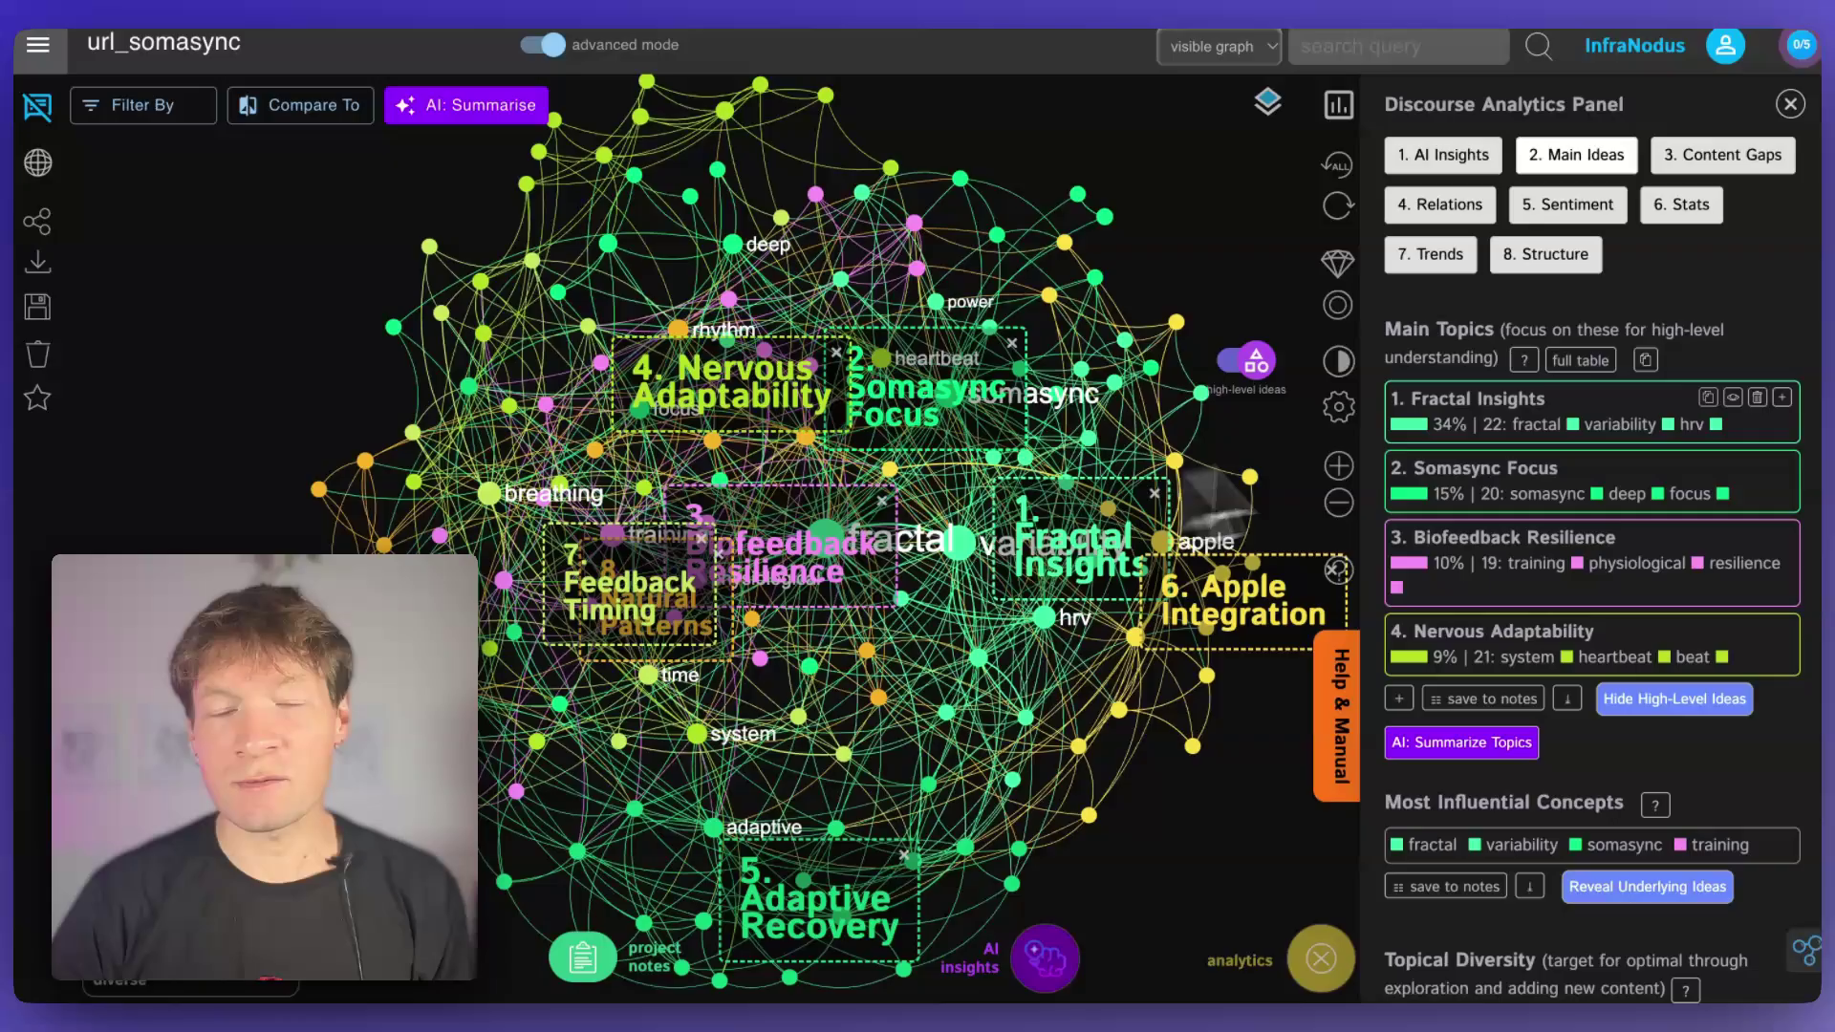
{"action": "left_click", "coordinate": [1424, 688]}
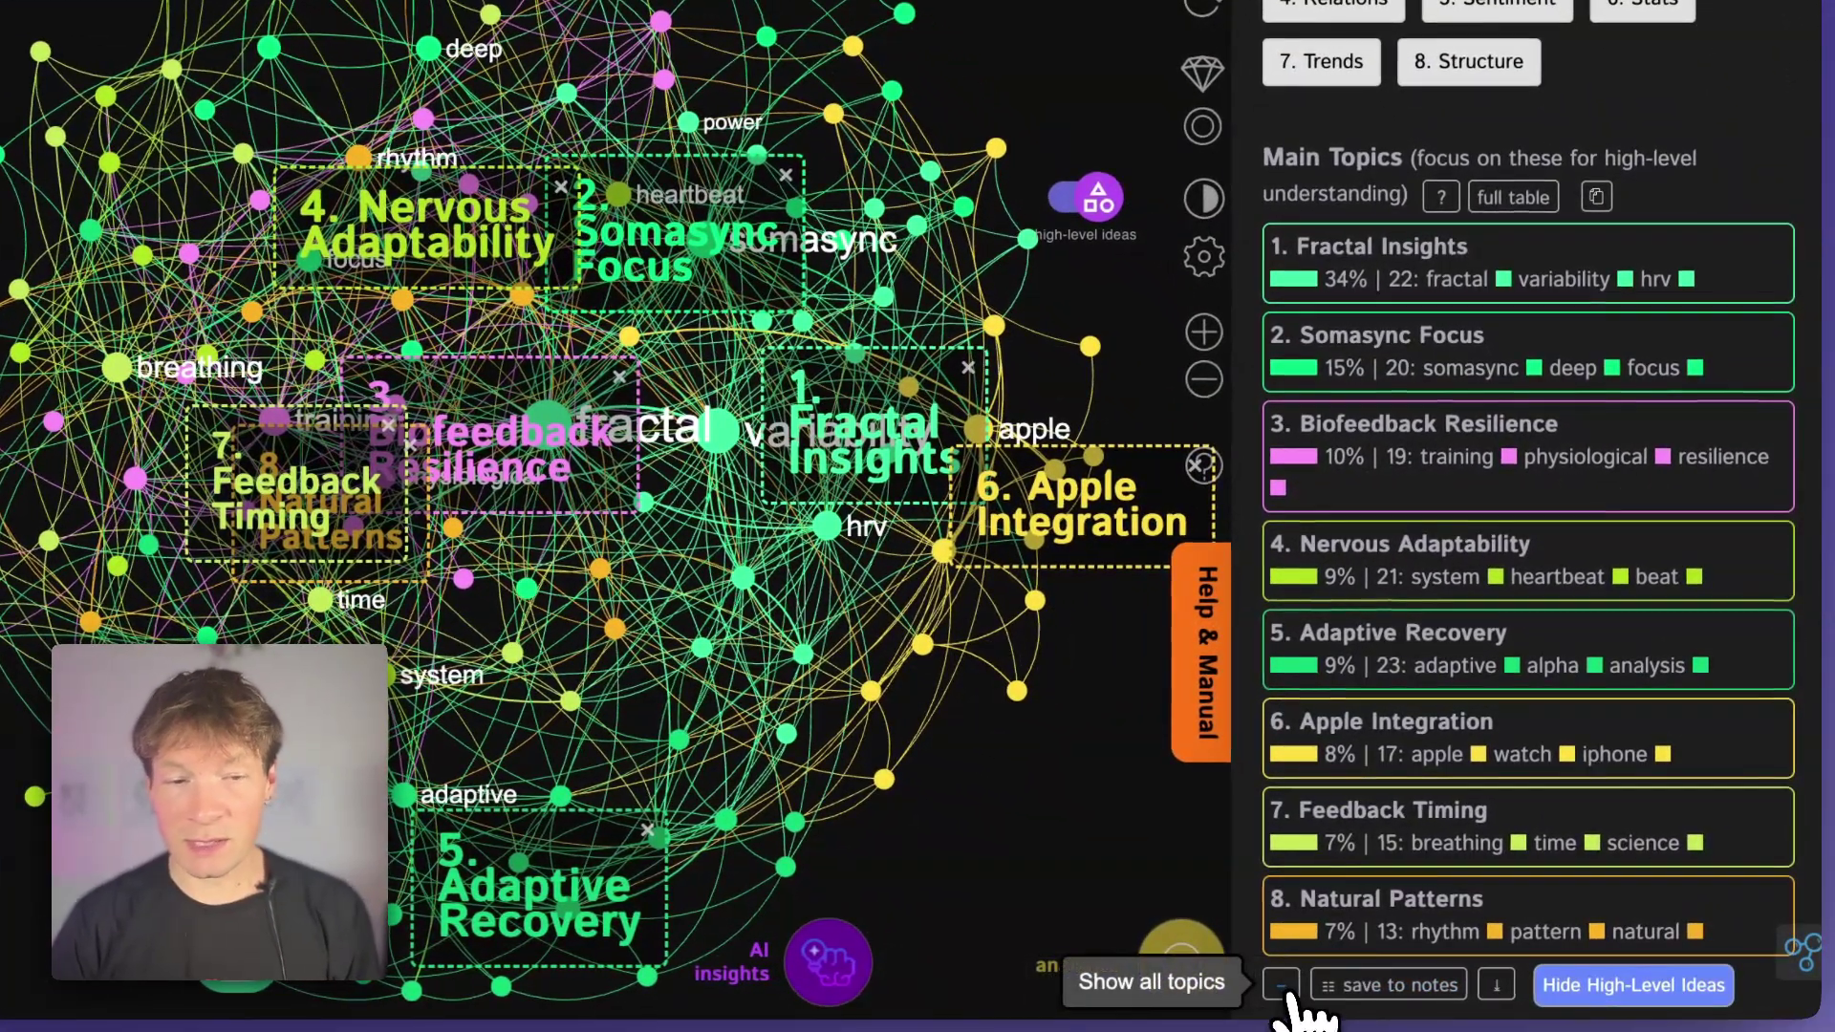
{"action": "left_click", "coordinate": [1289, 996]}
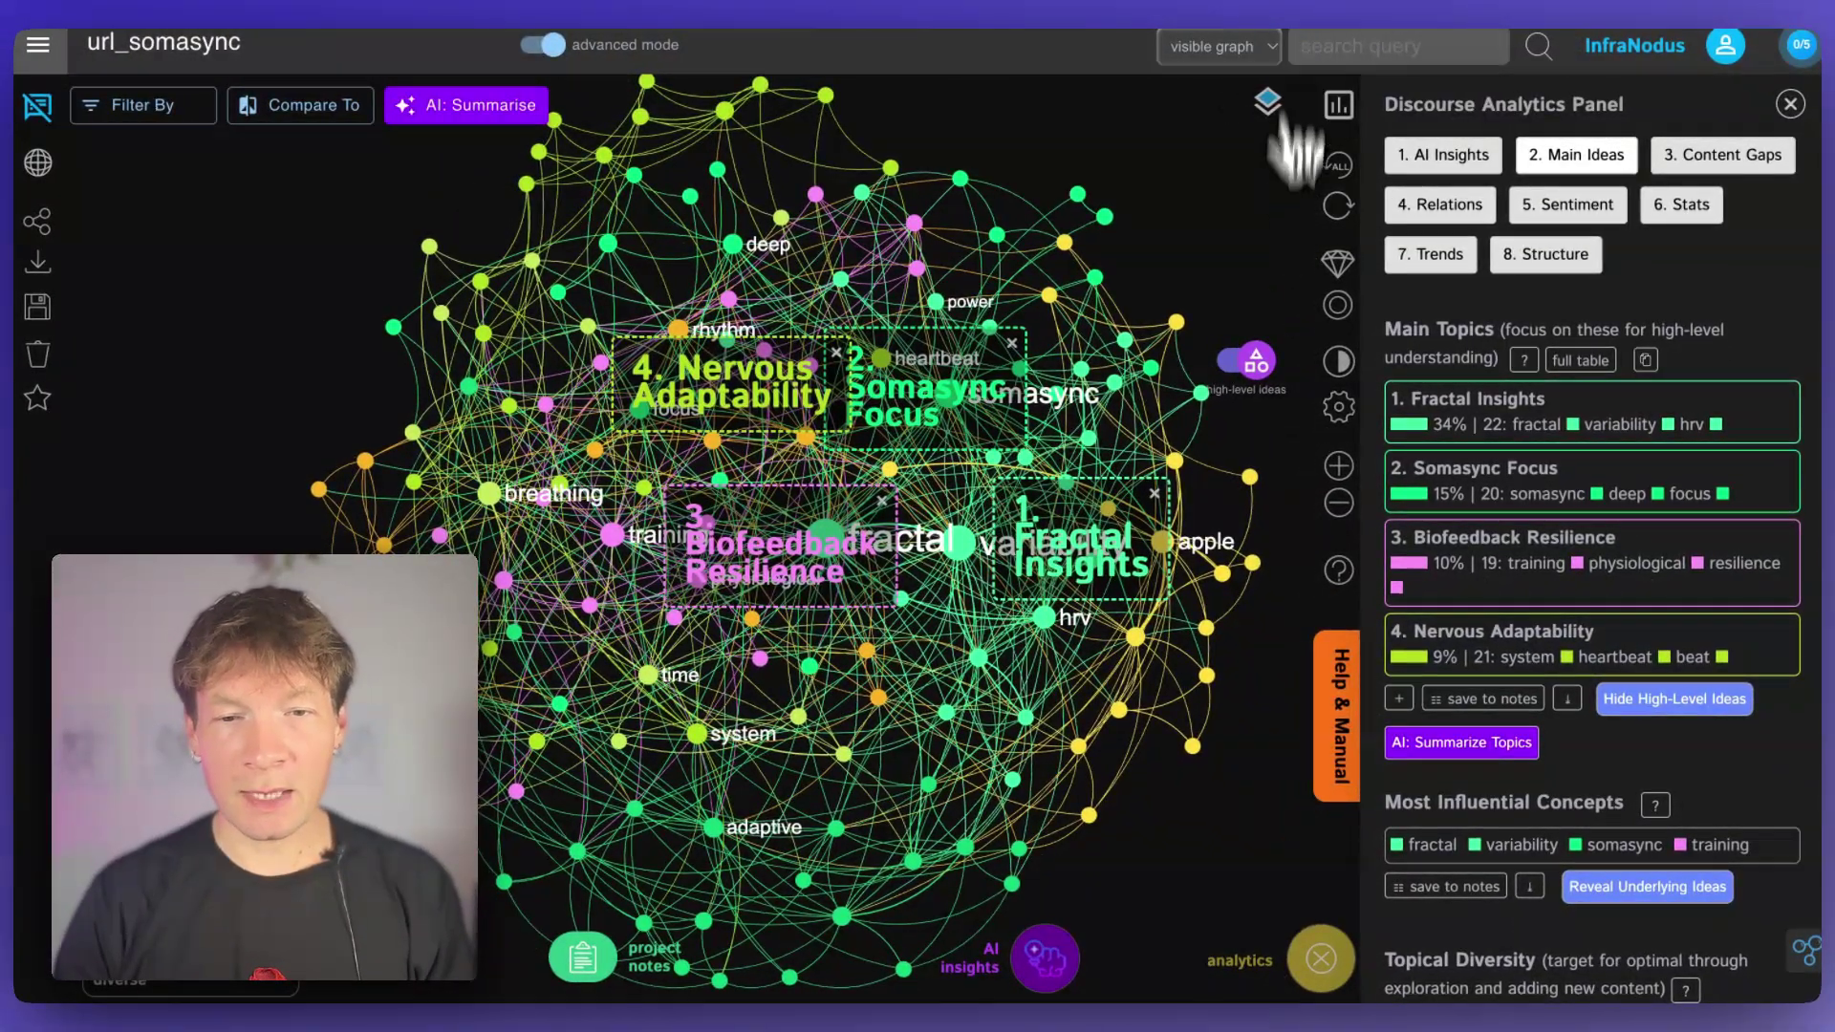
- Send 'Tell me what are the gaps inside' and allow Generate Content Gaps once
{"action": "key", "text": "super+Tab"}
{"action": "type", "text": "Te"}
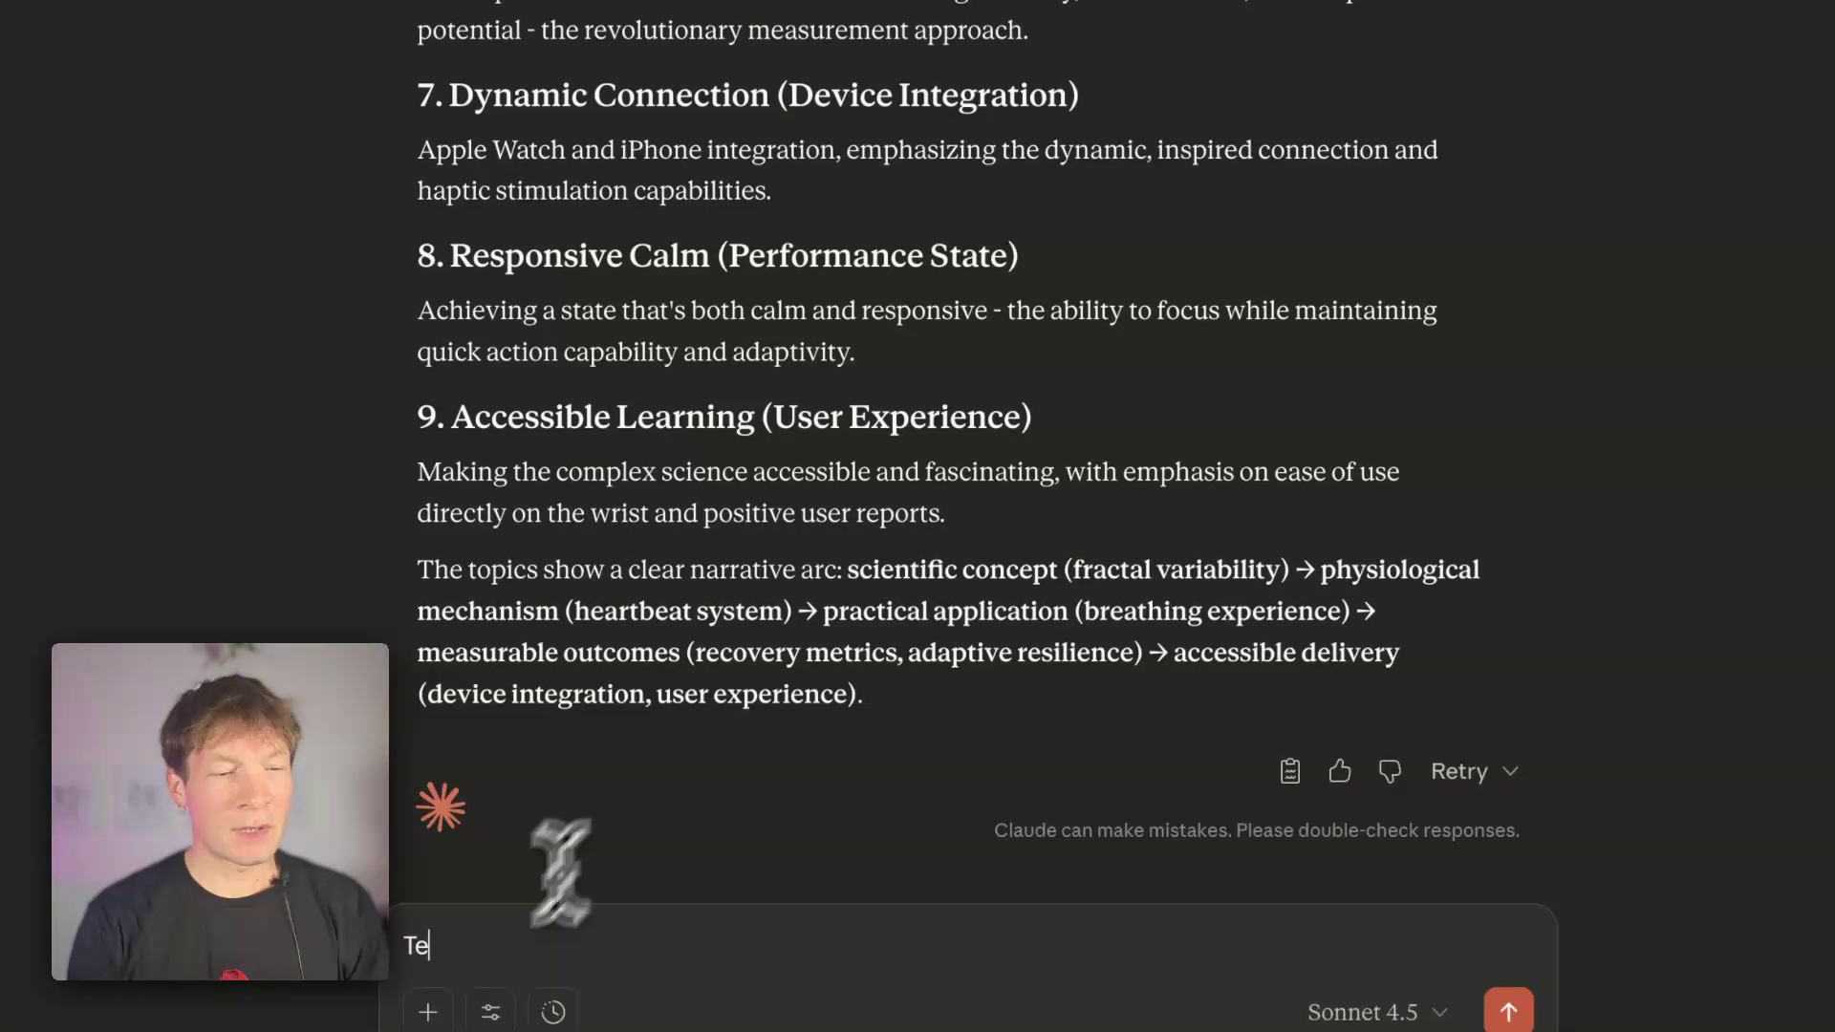
{"action": "type", "text": "ll me what are the gaps inside"}
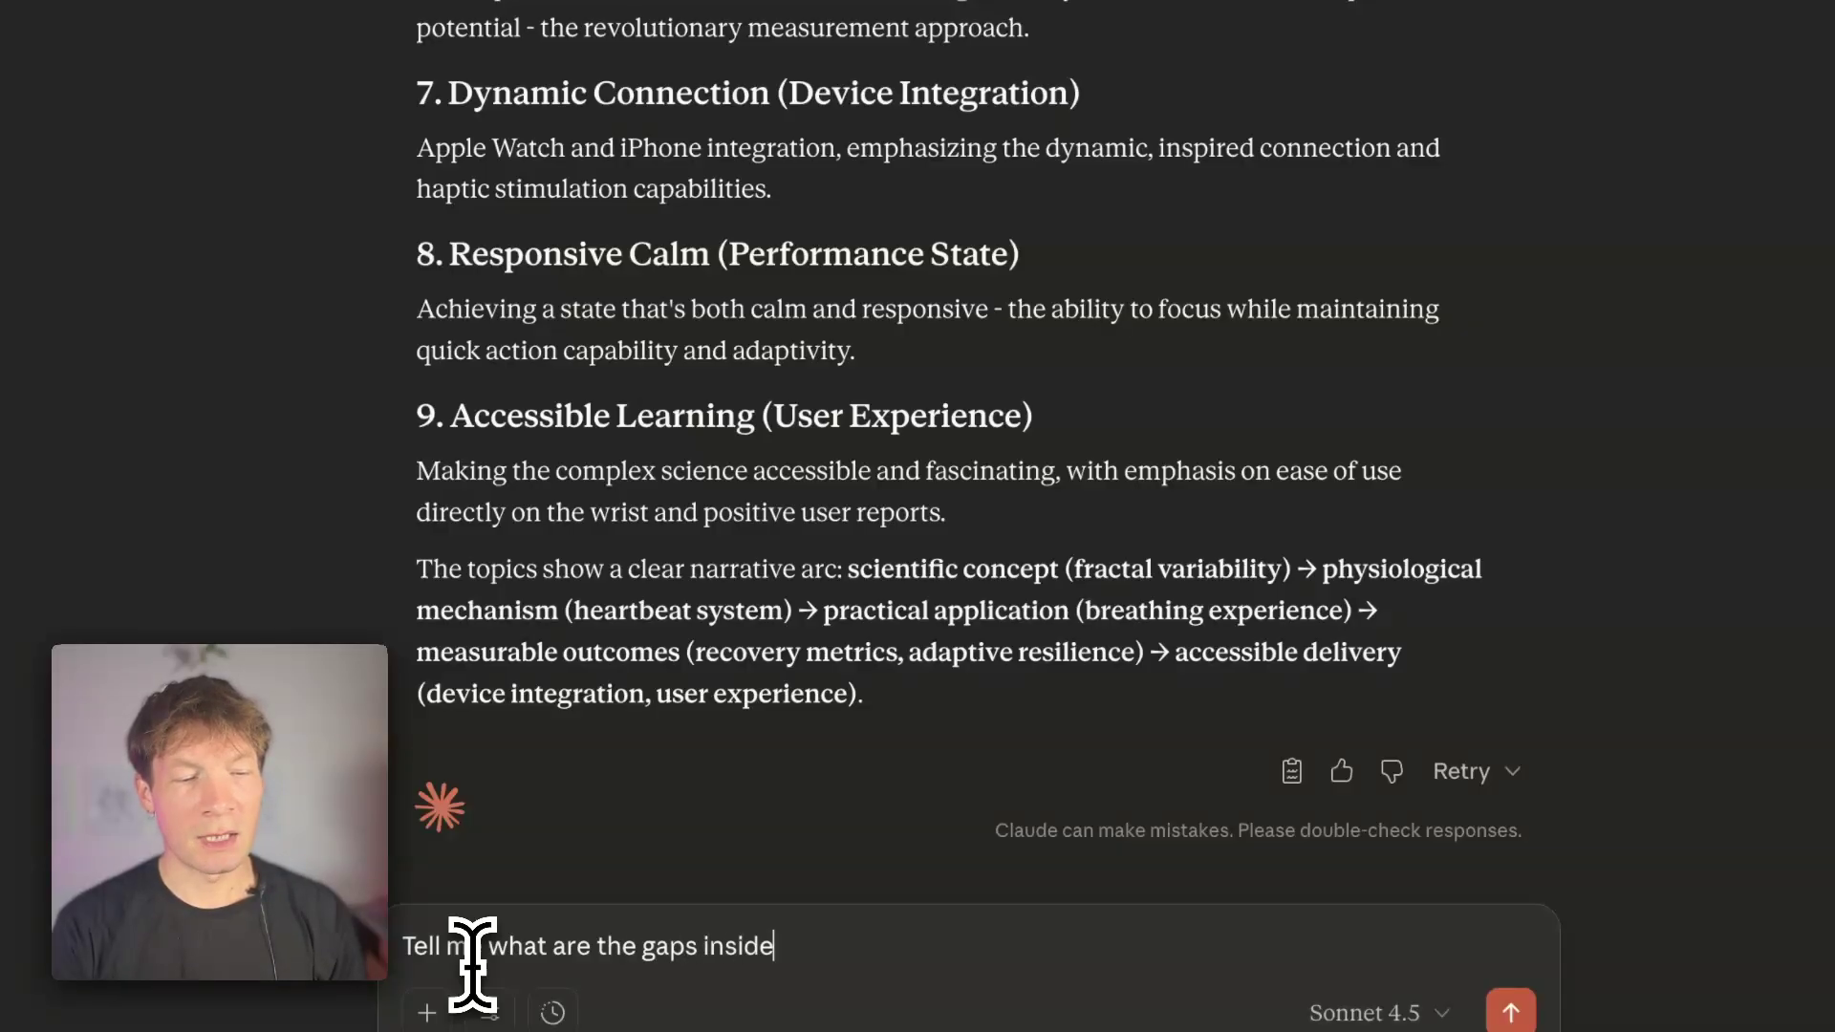
{"action": "key", "text": "Return"}
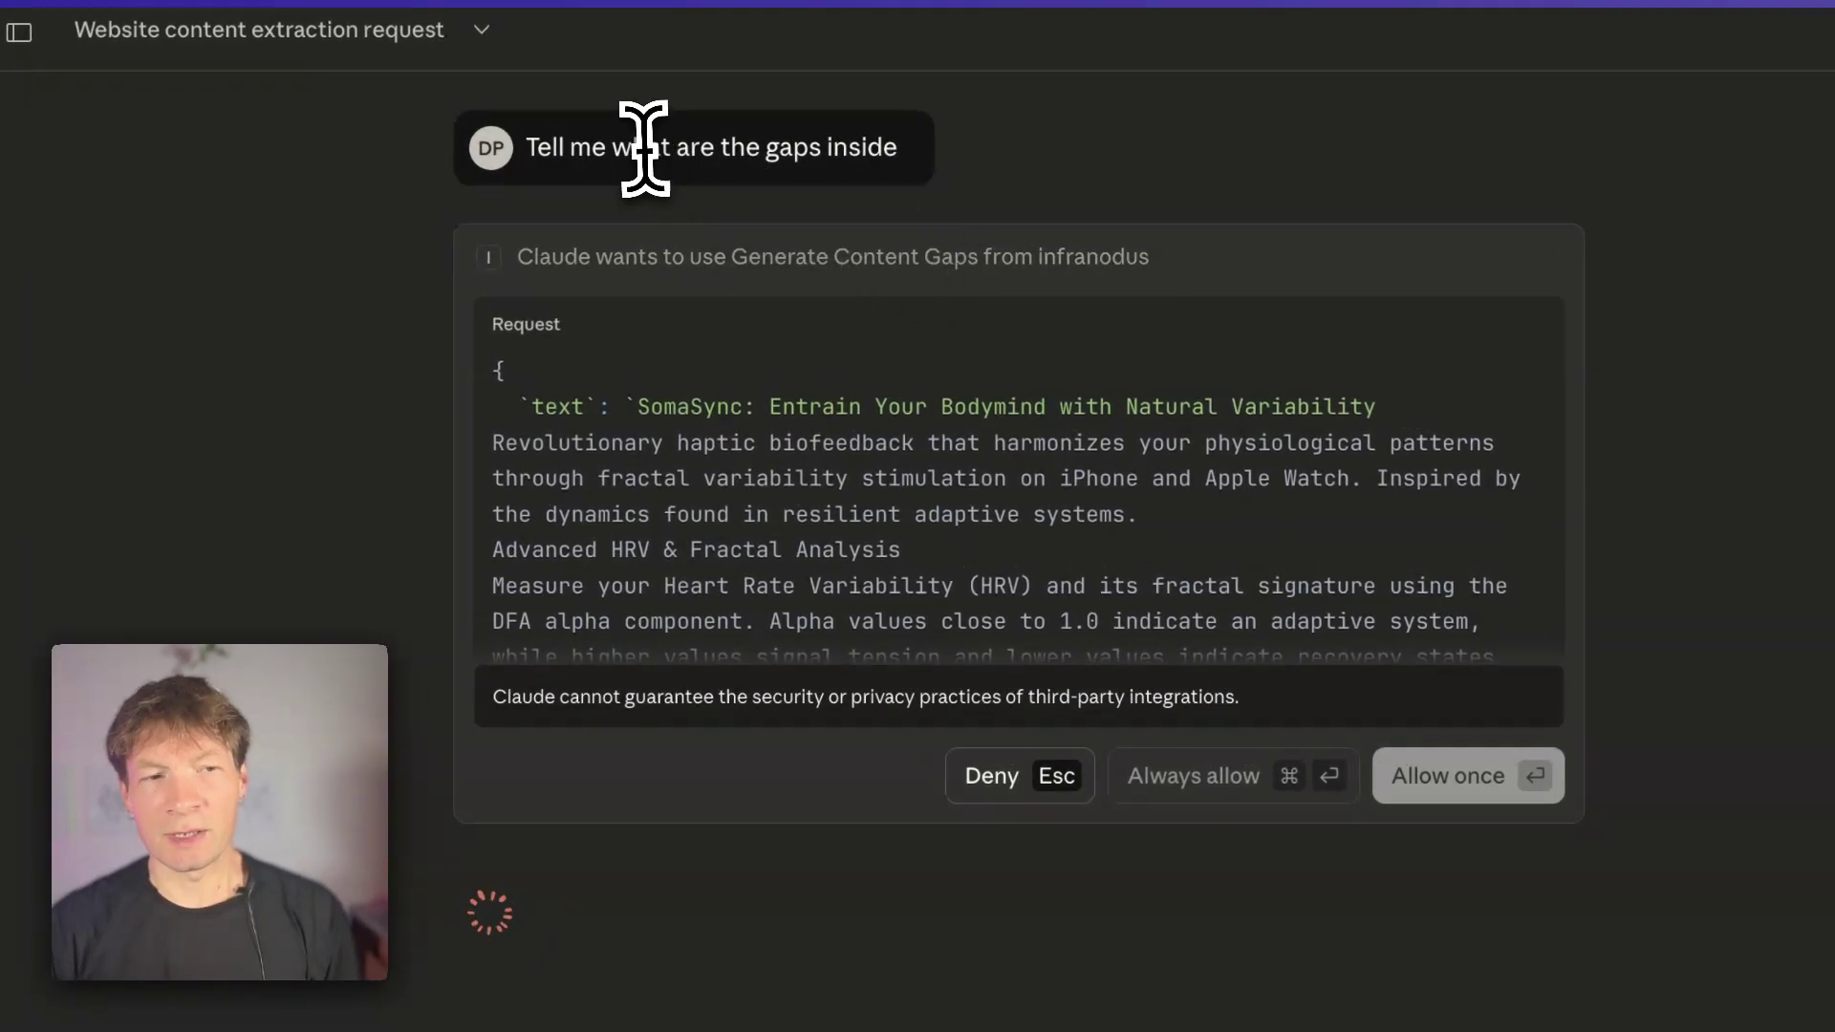
{"action": "scroll", "coordinate": [800, 512], "scroll_direction": "down", "scroll_amount": 5}
{"action": "scroll", "coordinate": [800, 518], "scroll_direction": "down", "scroll_amount": 5}
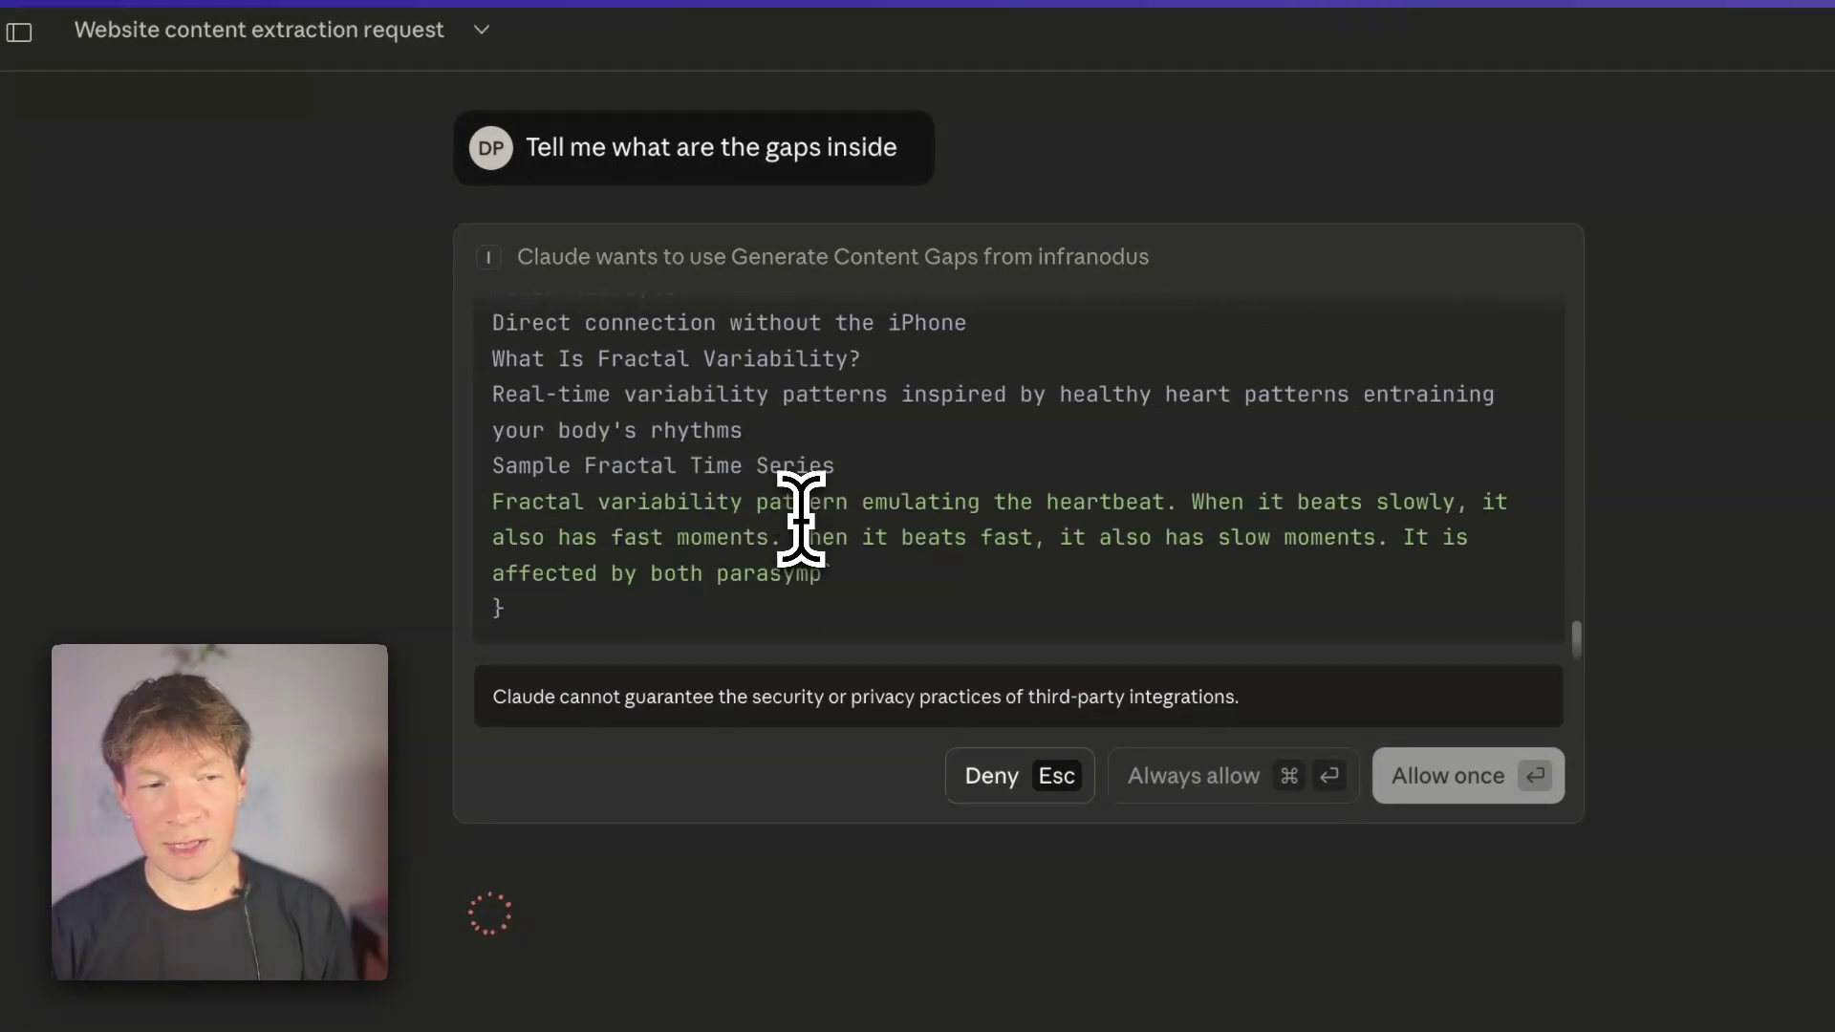
{"action": "scroll", "coordinate": [775, 483], "scroll_direction": "down", "scroll_amount": 5}
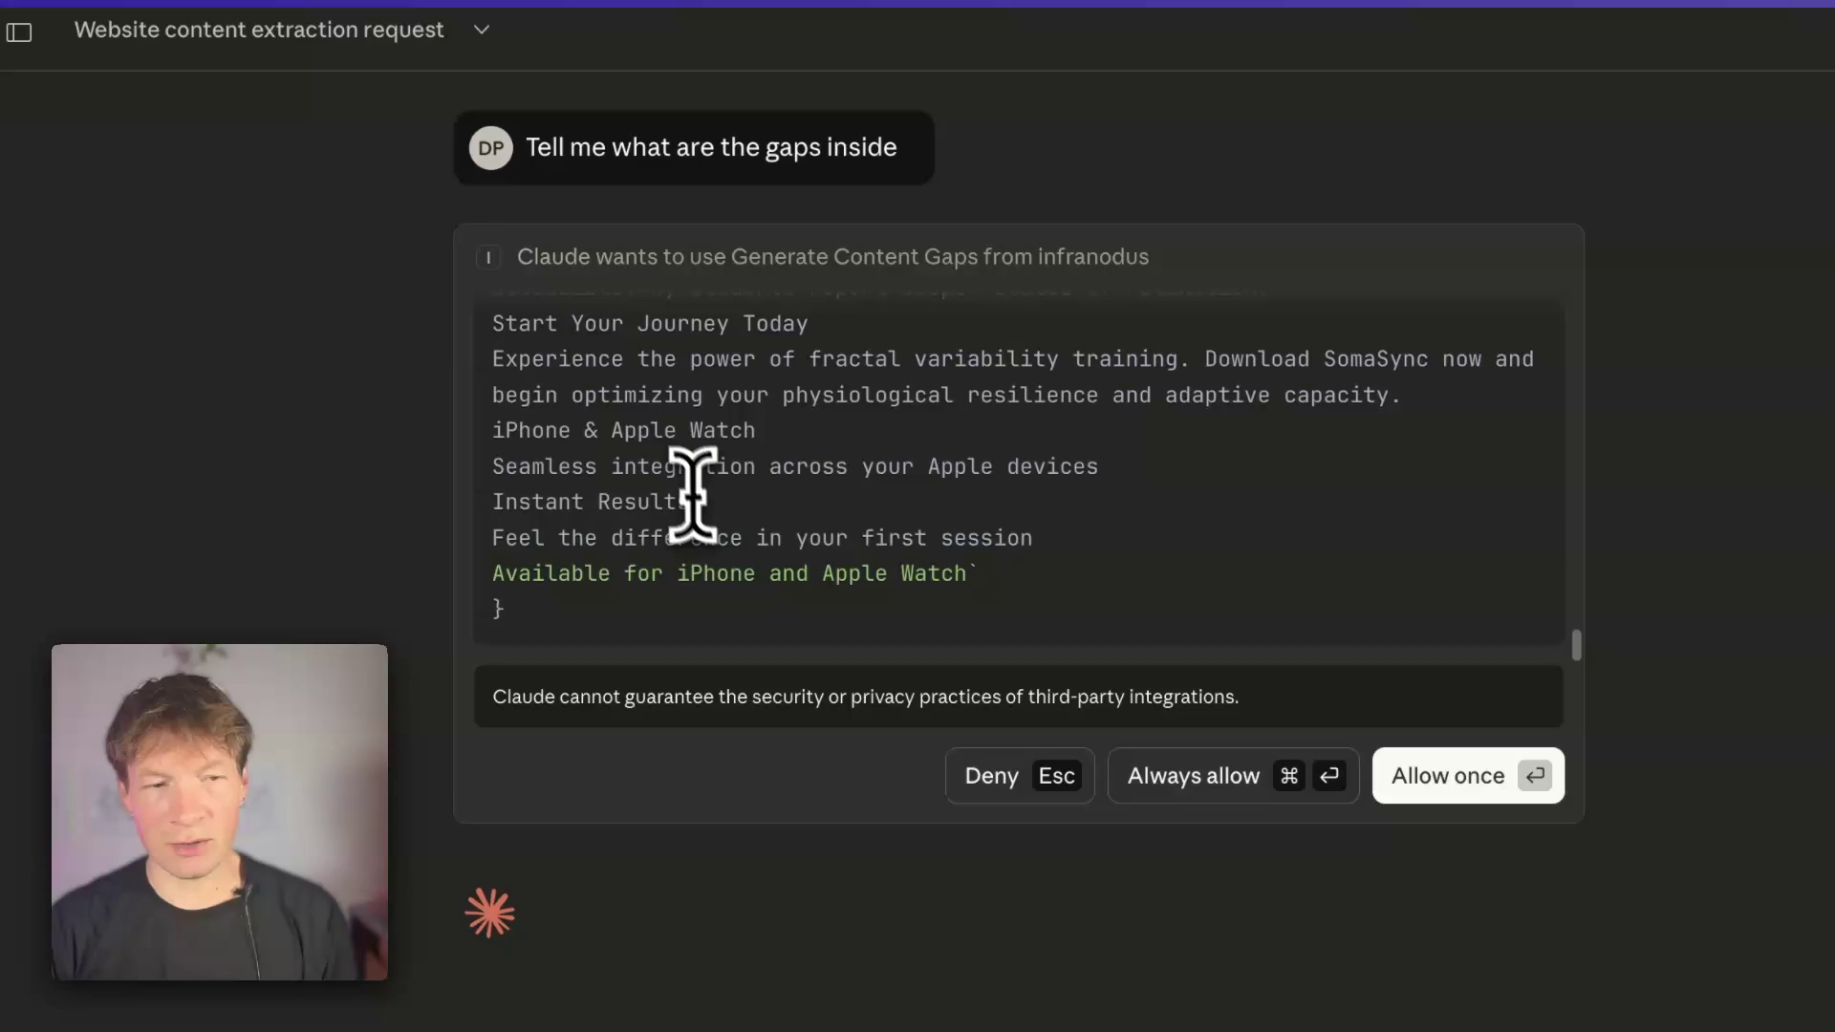
{"action": "left_click", "coordinate": [1312, 678]}
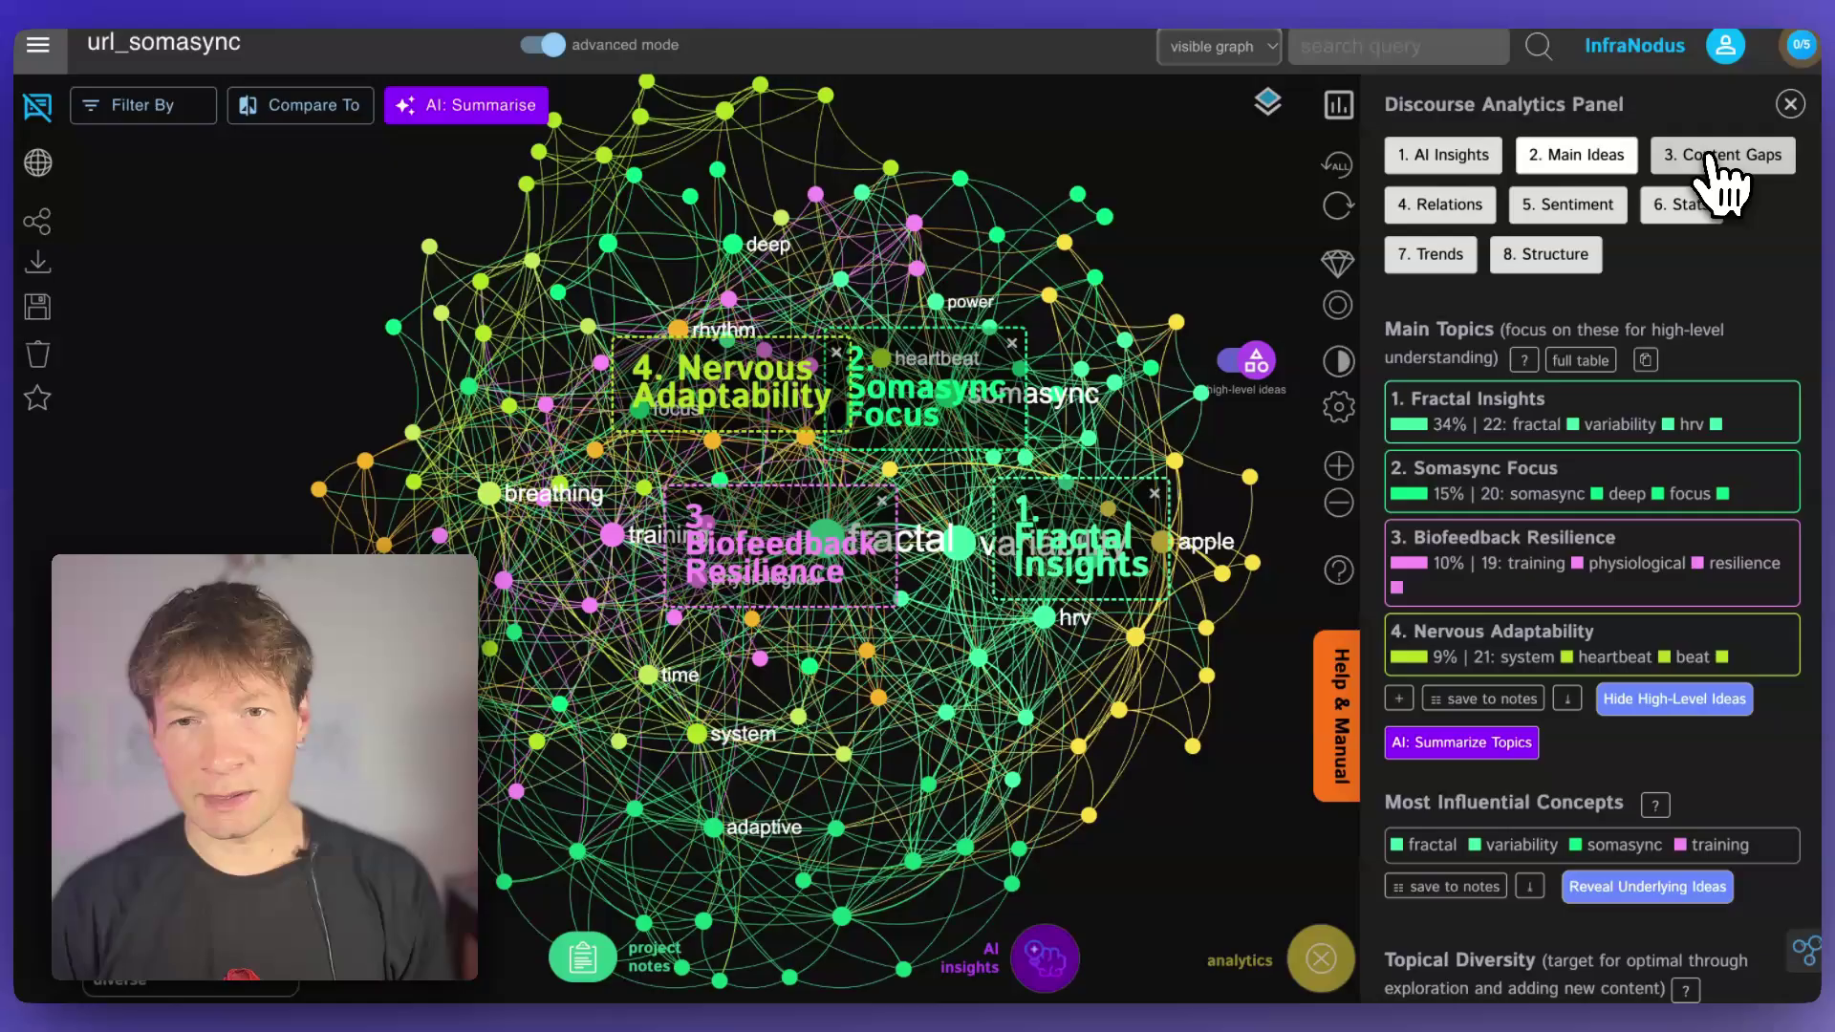
- Open the 3. Content Gaps tab and cycle through several structural gaps with Show Another Gap
{"action": "left_click", "coordinate": [1722, 173]}
{"action": "left_click", "coordinate": [1389, 648]}
{"action": "left_click", "coordinate": [1499, 648]}
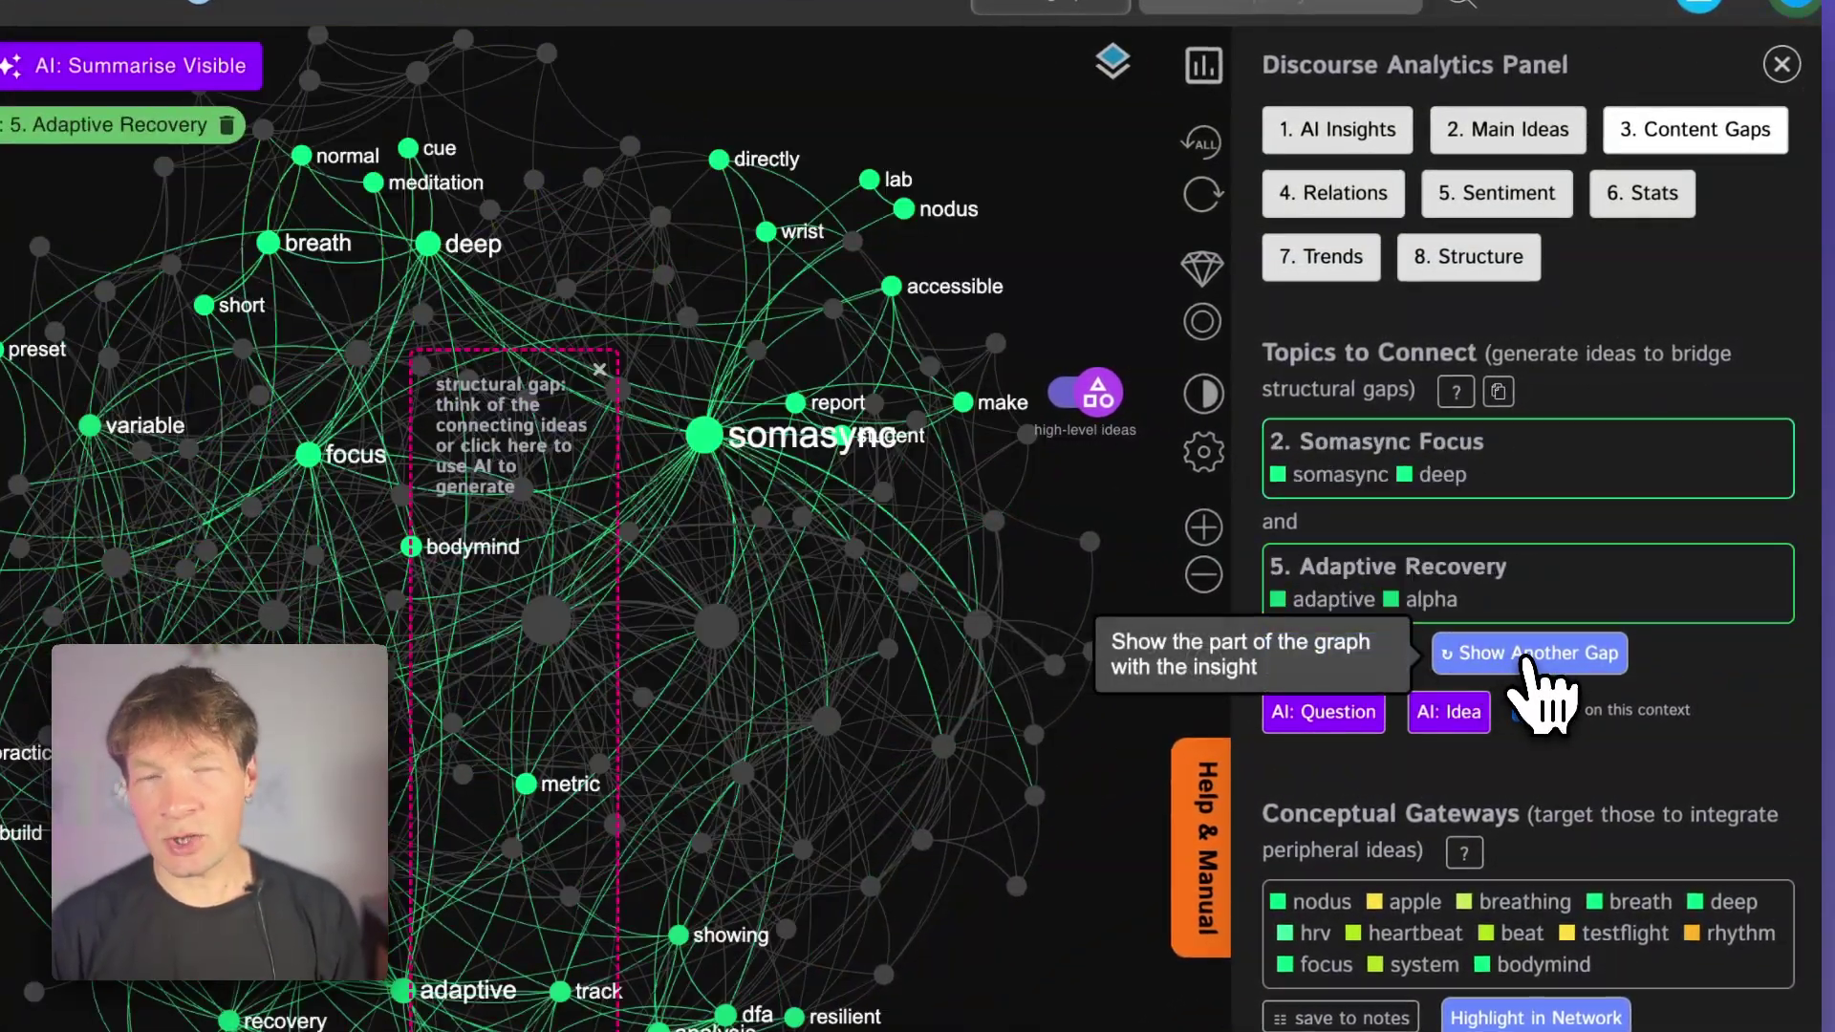
{"action": "left_click", "coordinate": [1529, 663]}
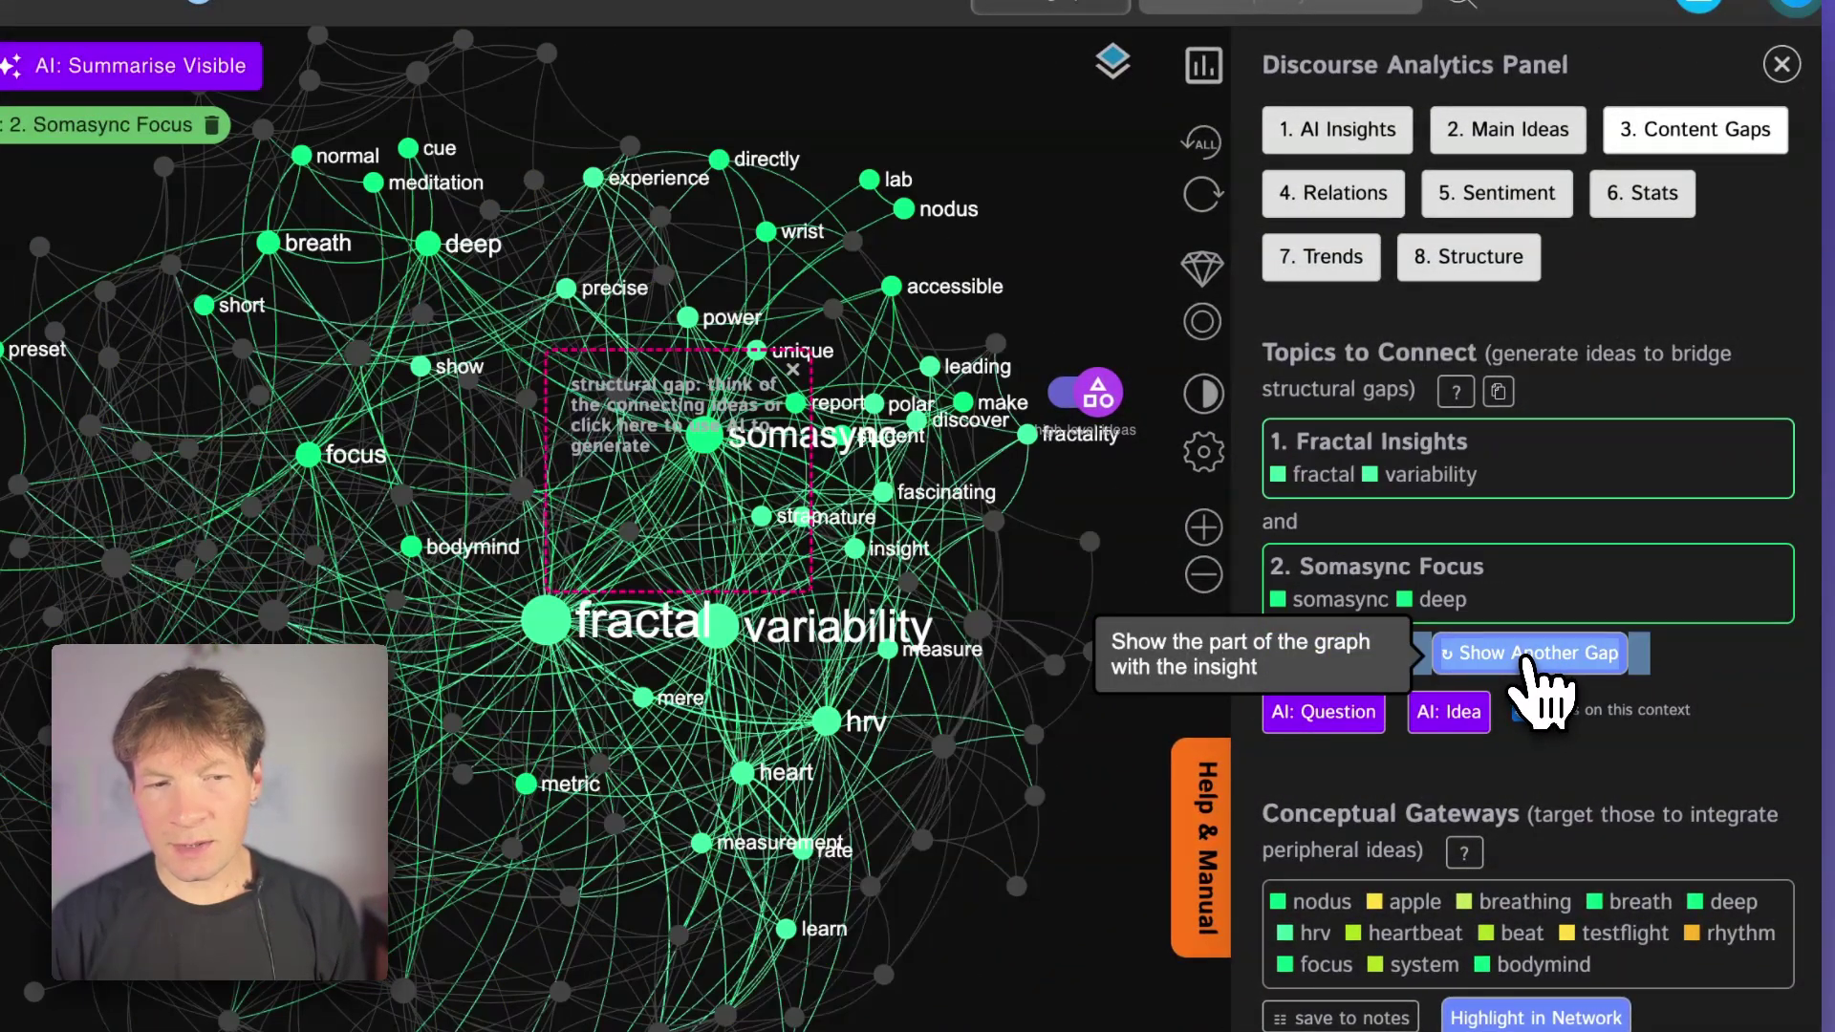
{"action": "left_click", "coordinate": [1529, 659]}
{"action": "left_click", "coordinate": [1529, 659]}
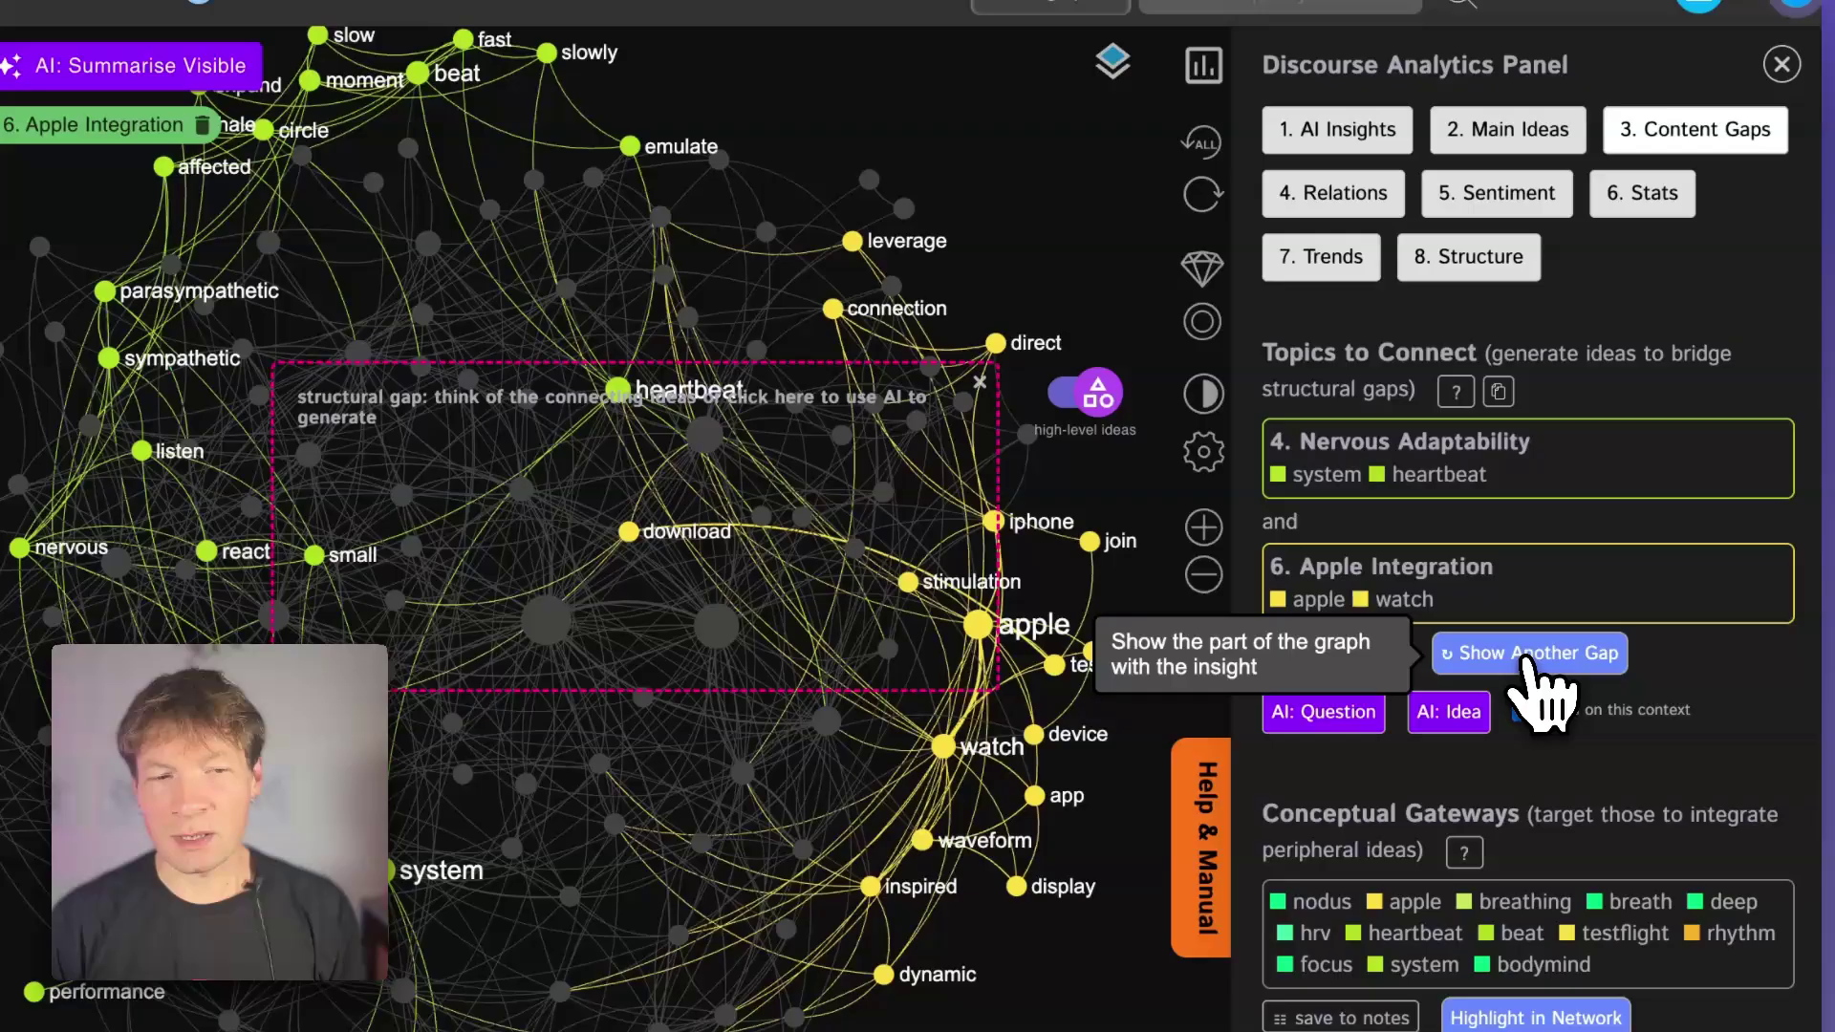
{"action": "left_click", "coordinate": [1530, 661]}
{"action": "left_click", "coordinate": [1528, 660]}
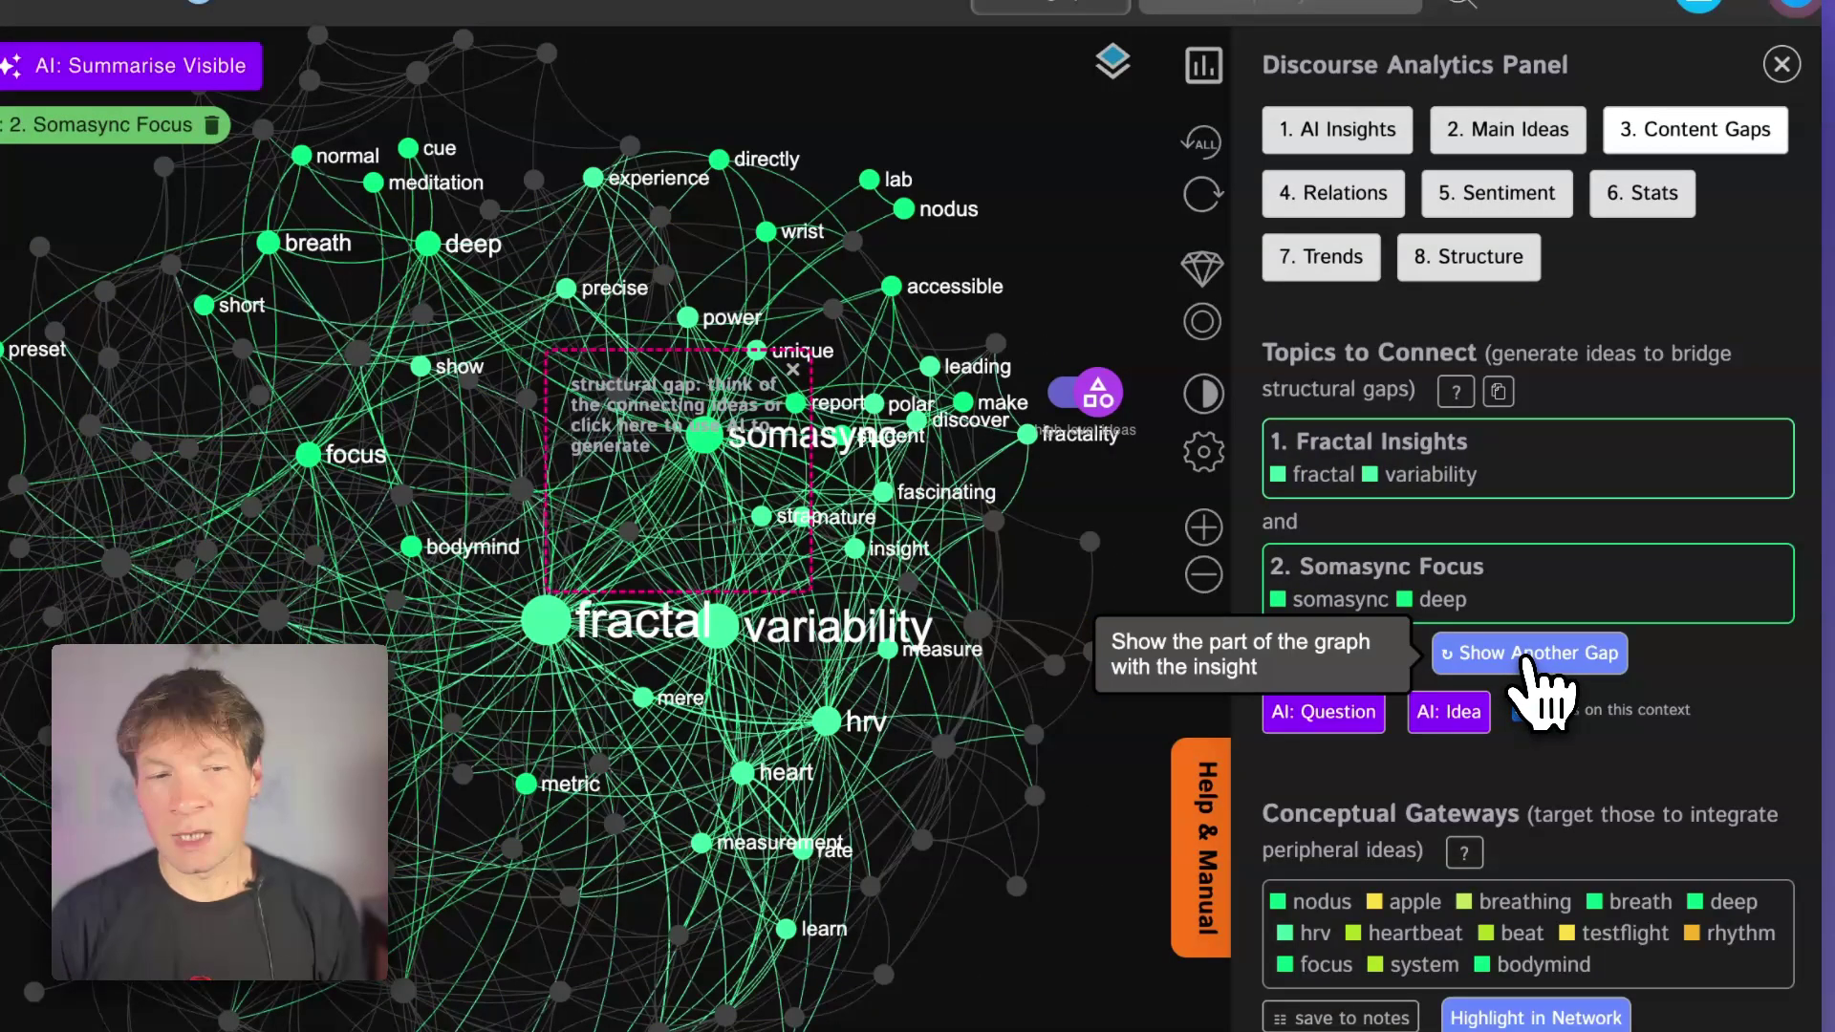
{"action": "left_click", "coordinate": [1529, 660]}
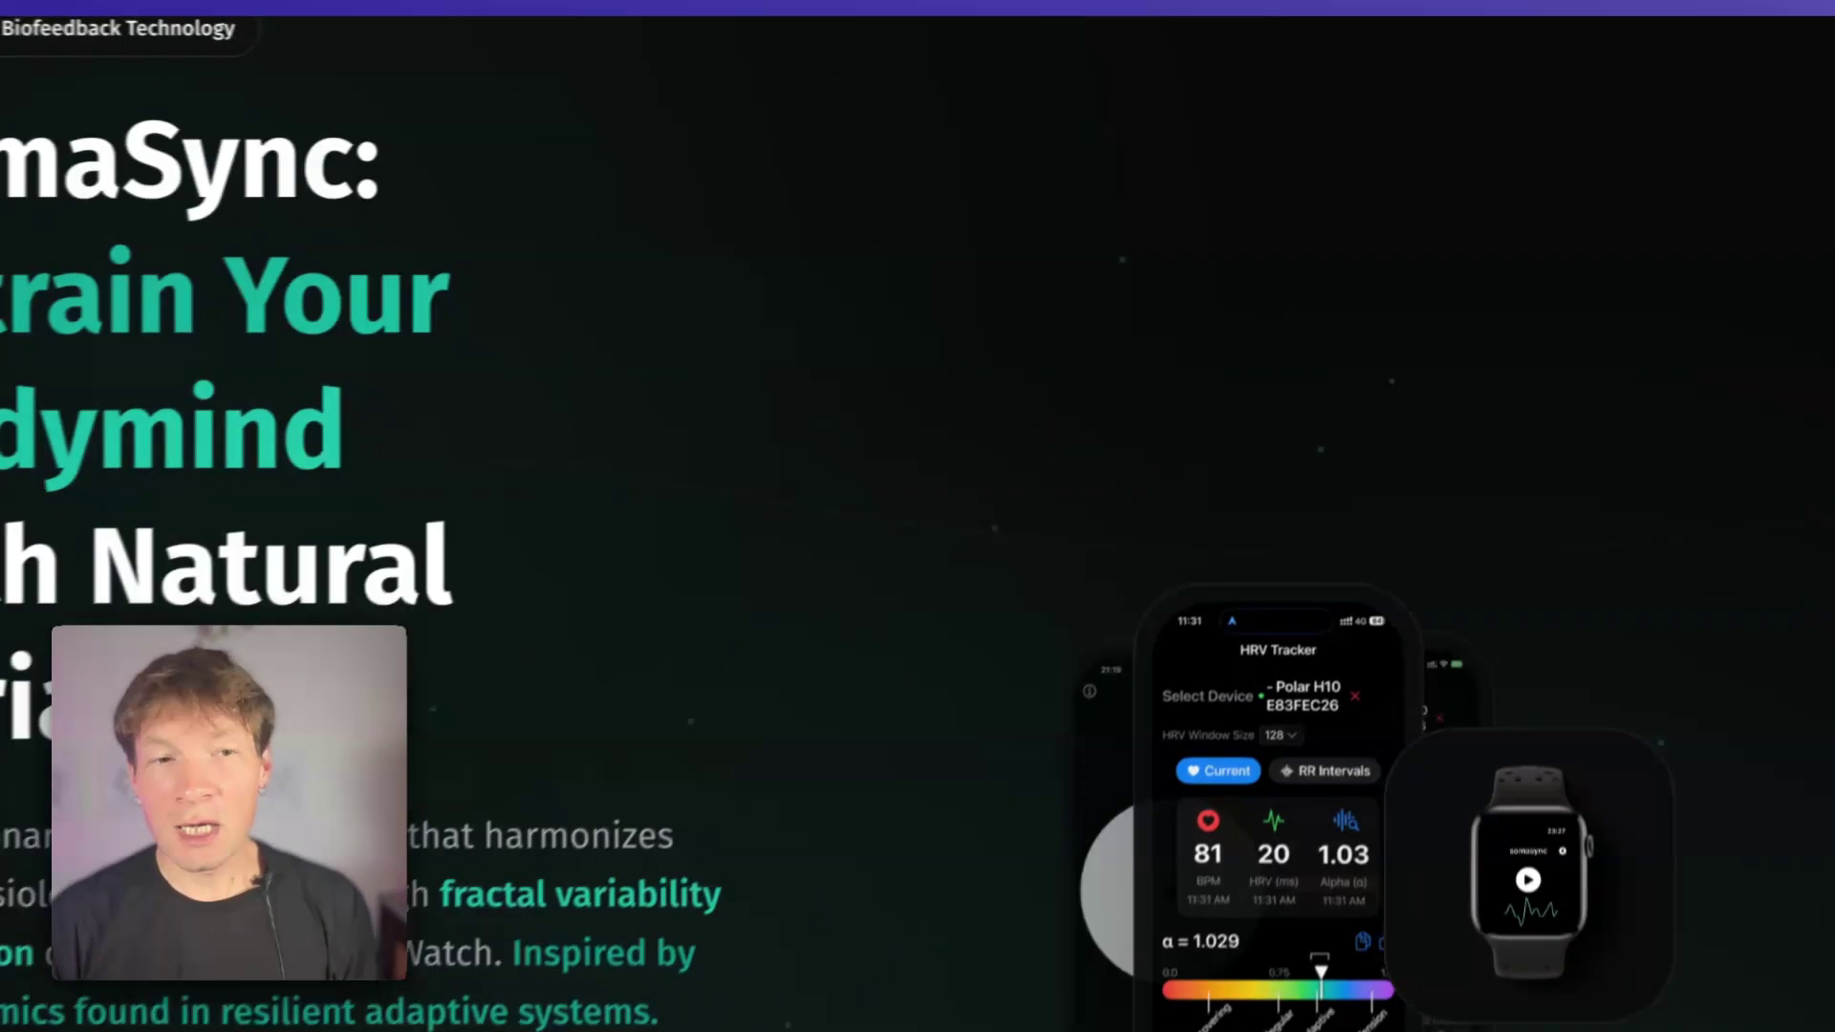
{"action": "scroll", "coordinate": [717, 790], "scroll_direction": "down", "scroll_amount": 5}
{"action": "scroll", "coordinate": [759, 796], "scroll_direction": "up", "scroll_amount": 5}
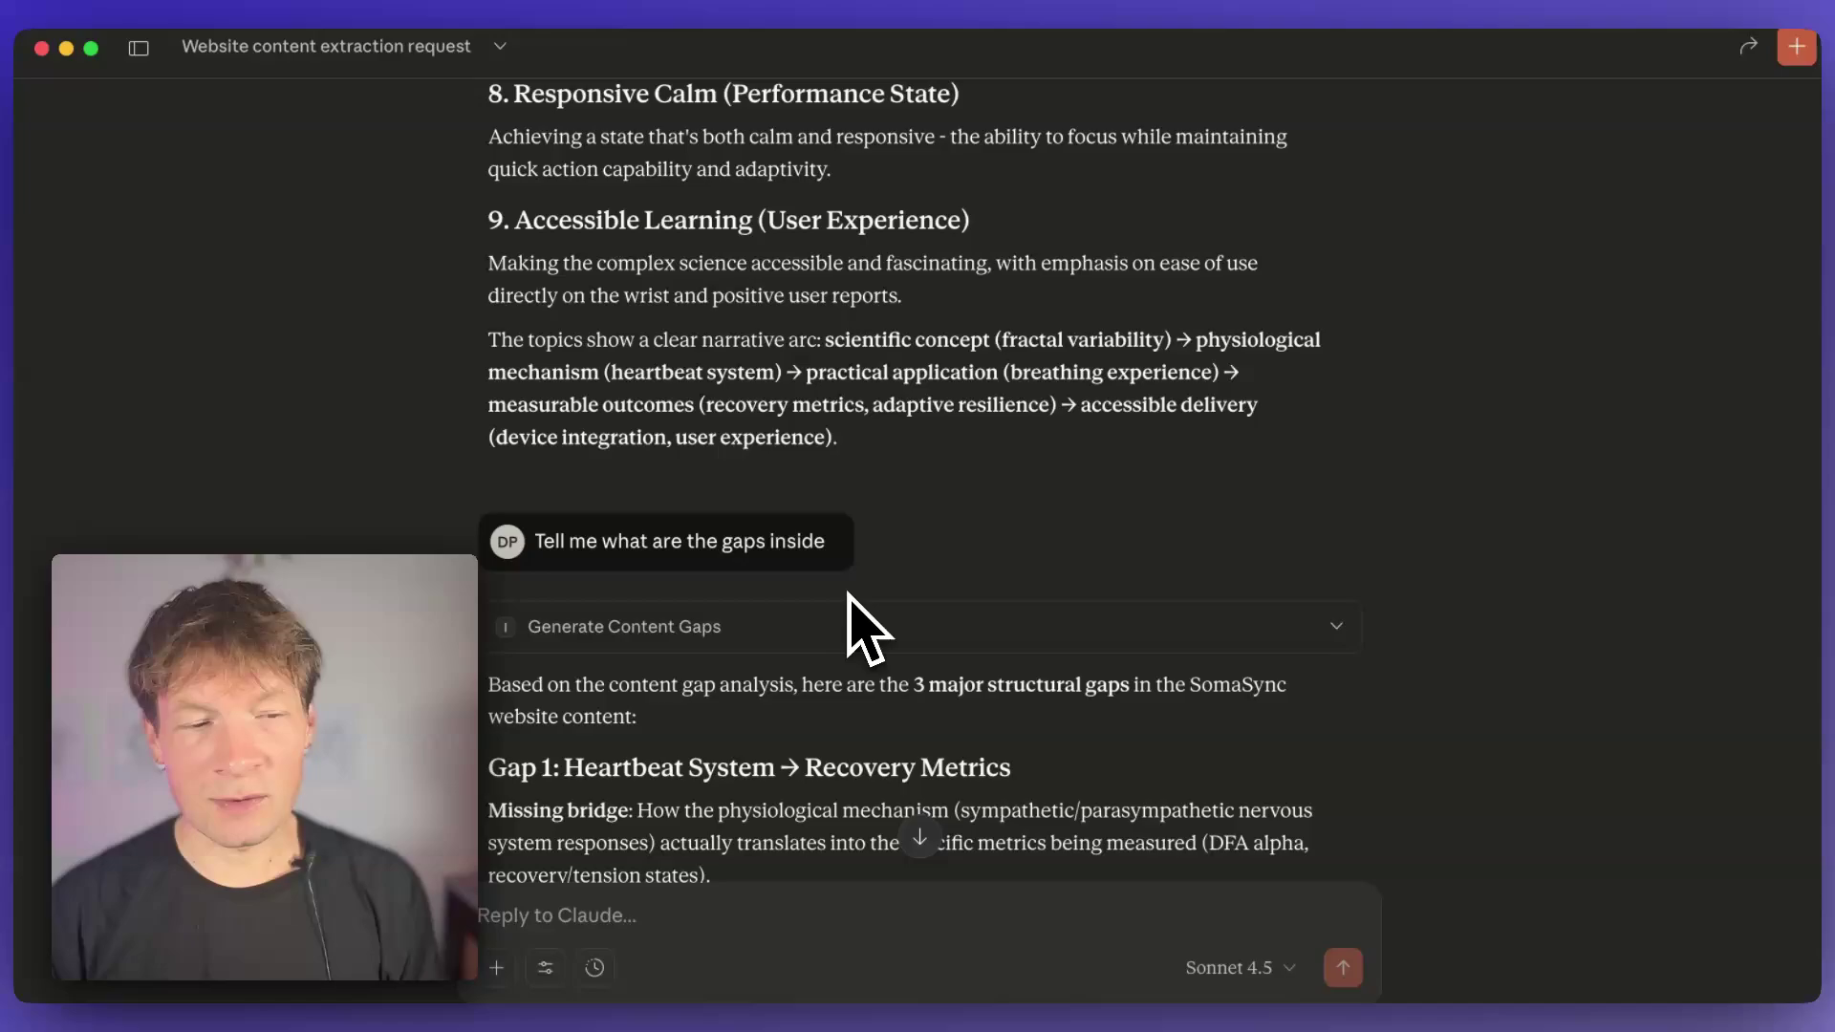
{"action": "scroll", "coordinate": [750, 766], "scroll_direction": "down", "scroll_amount": 3}
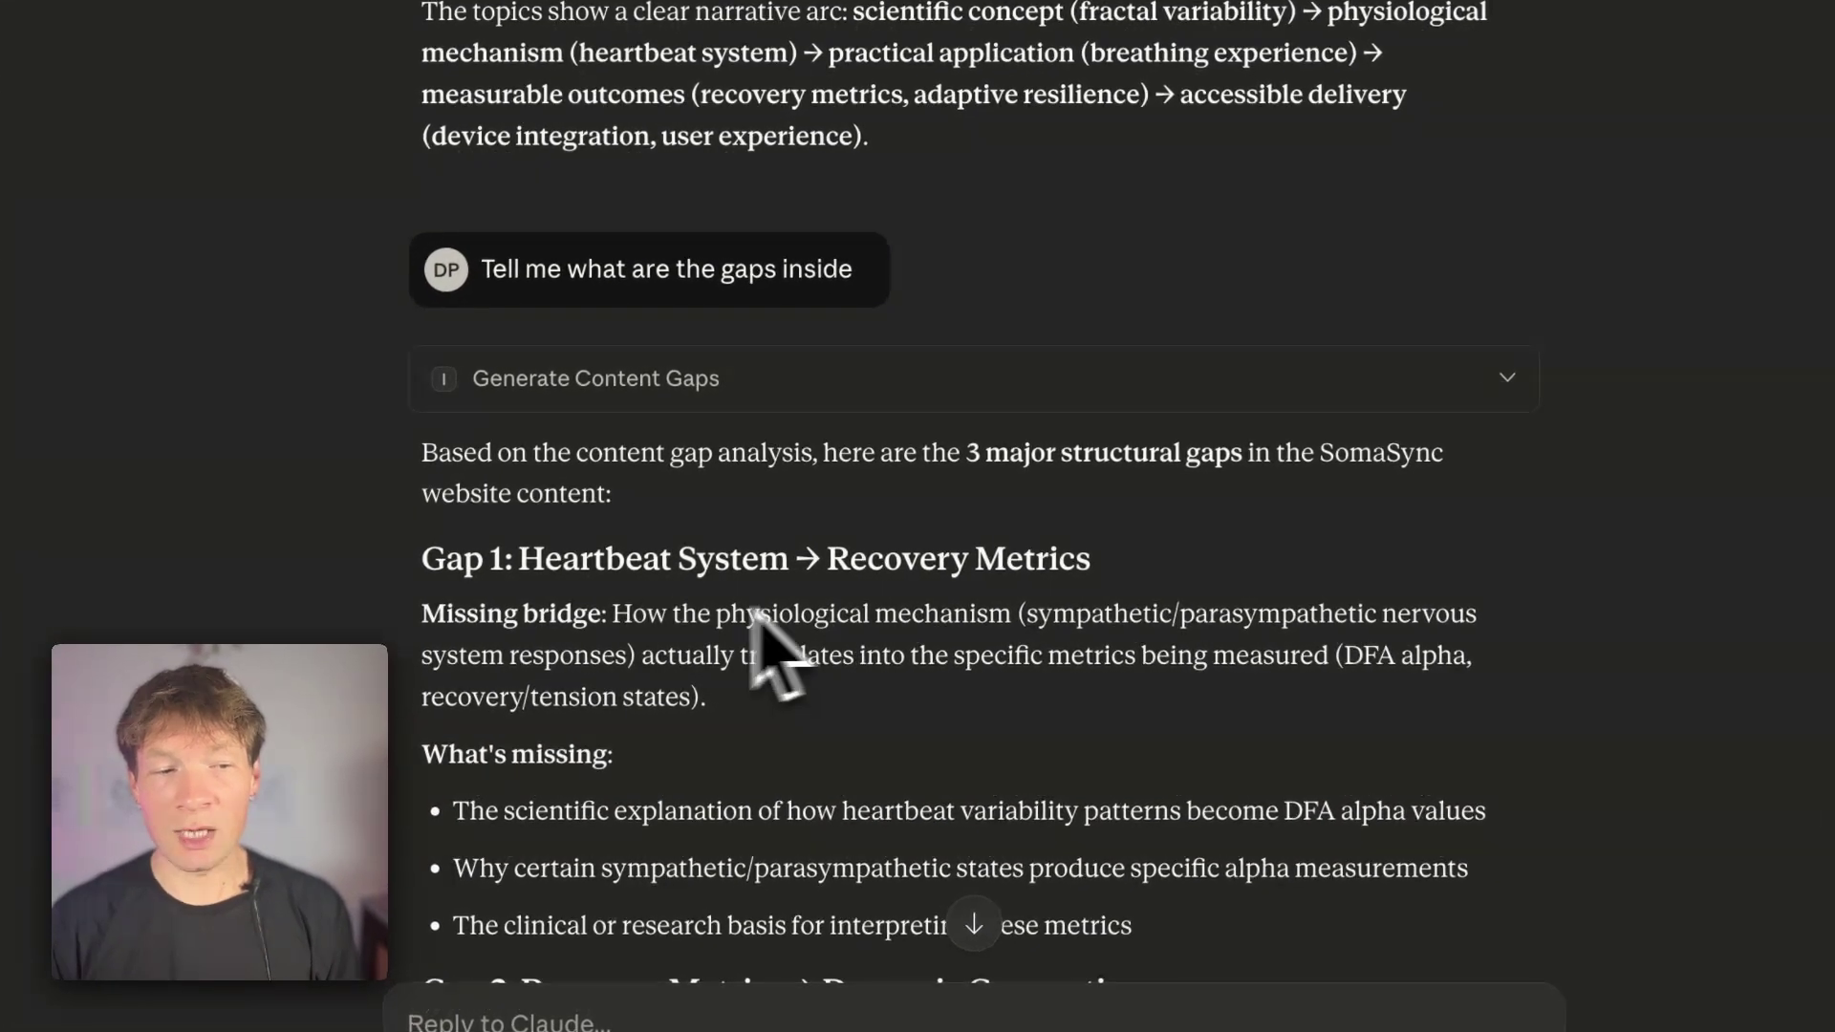
{"action": "scroll", "coordinate": [765, 637], "scroll_direction": "down", "scroll_amount": 2}
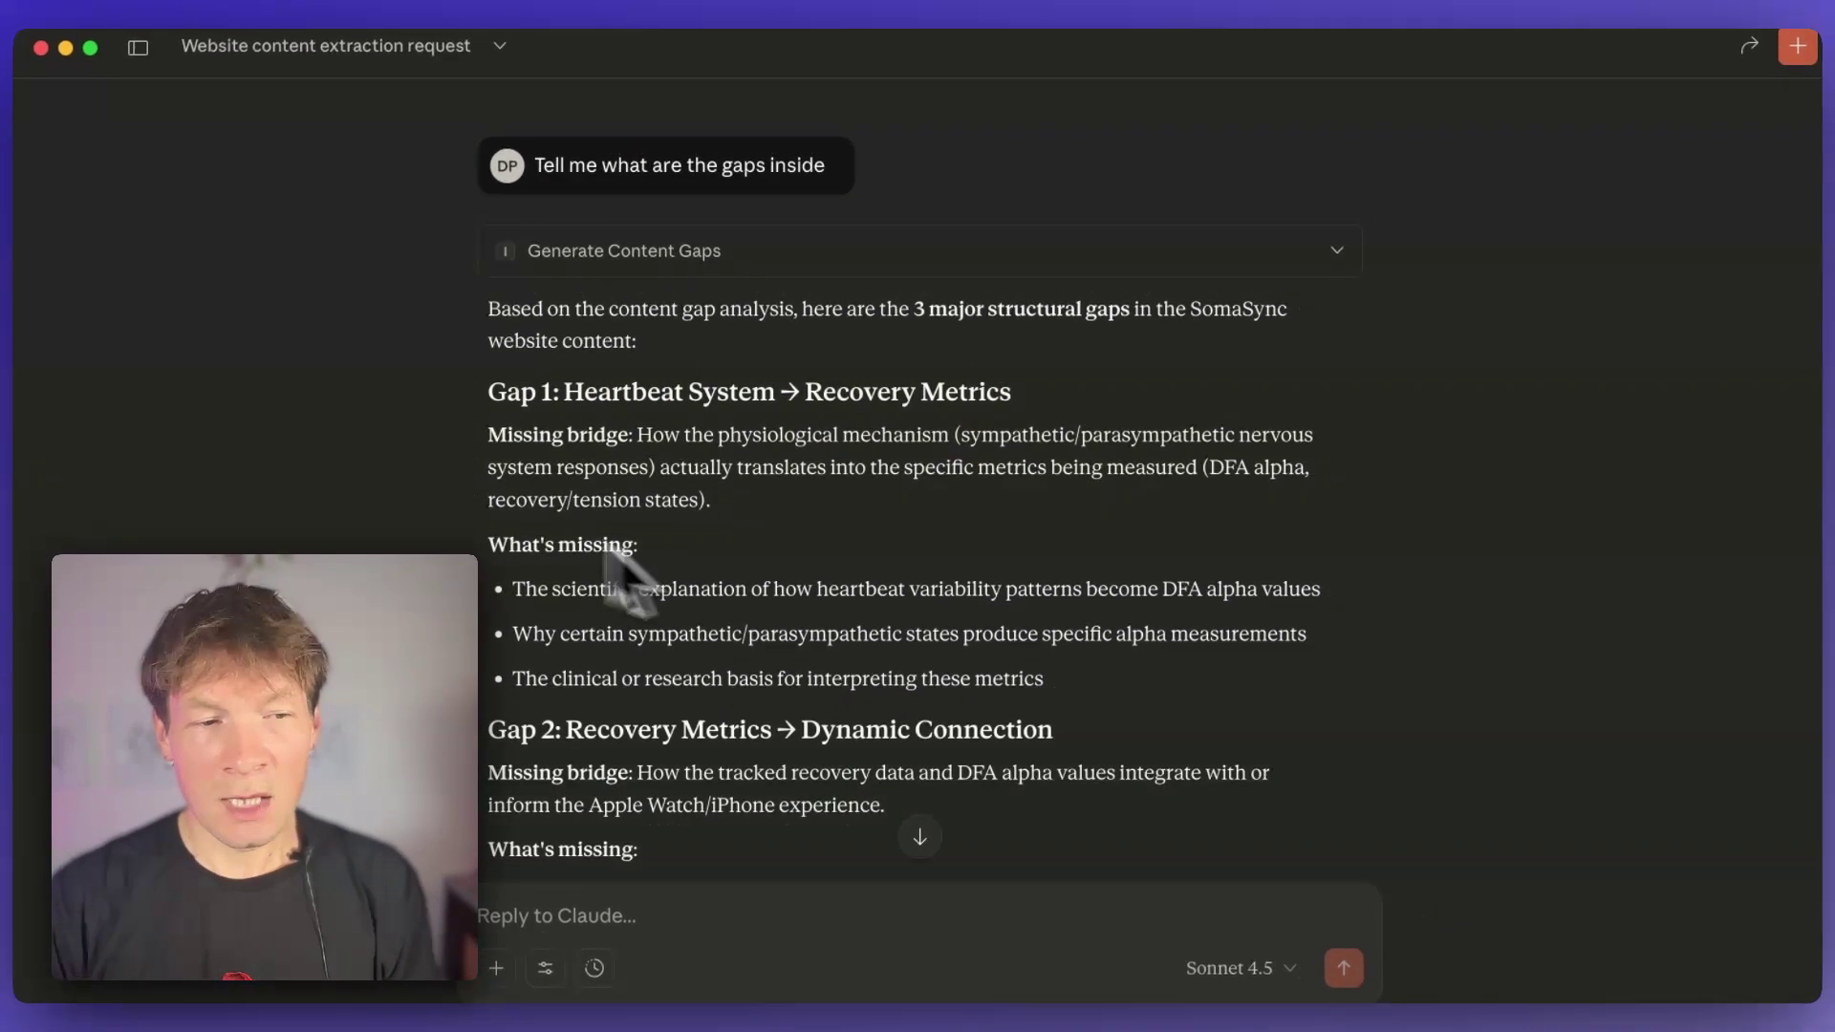
{"action": "scroll", "coordinate": [681, 659], "scroll_direction": "down", "scroll_amount": 5}
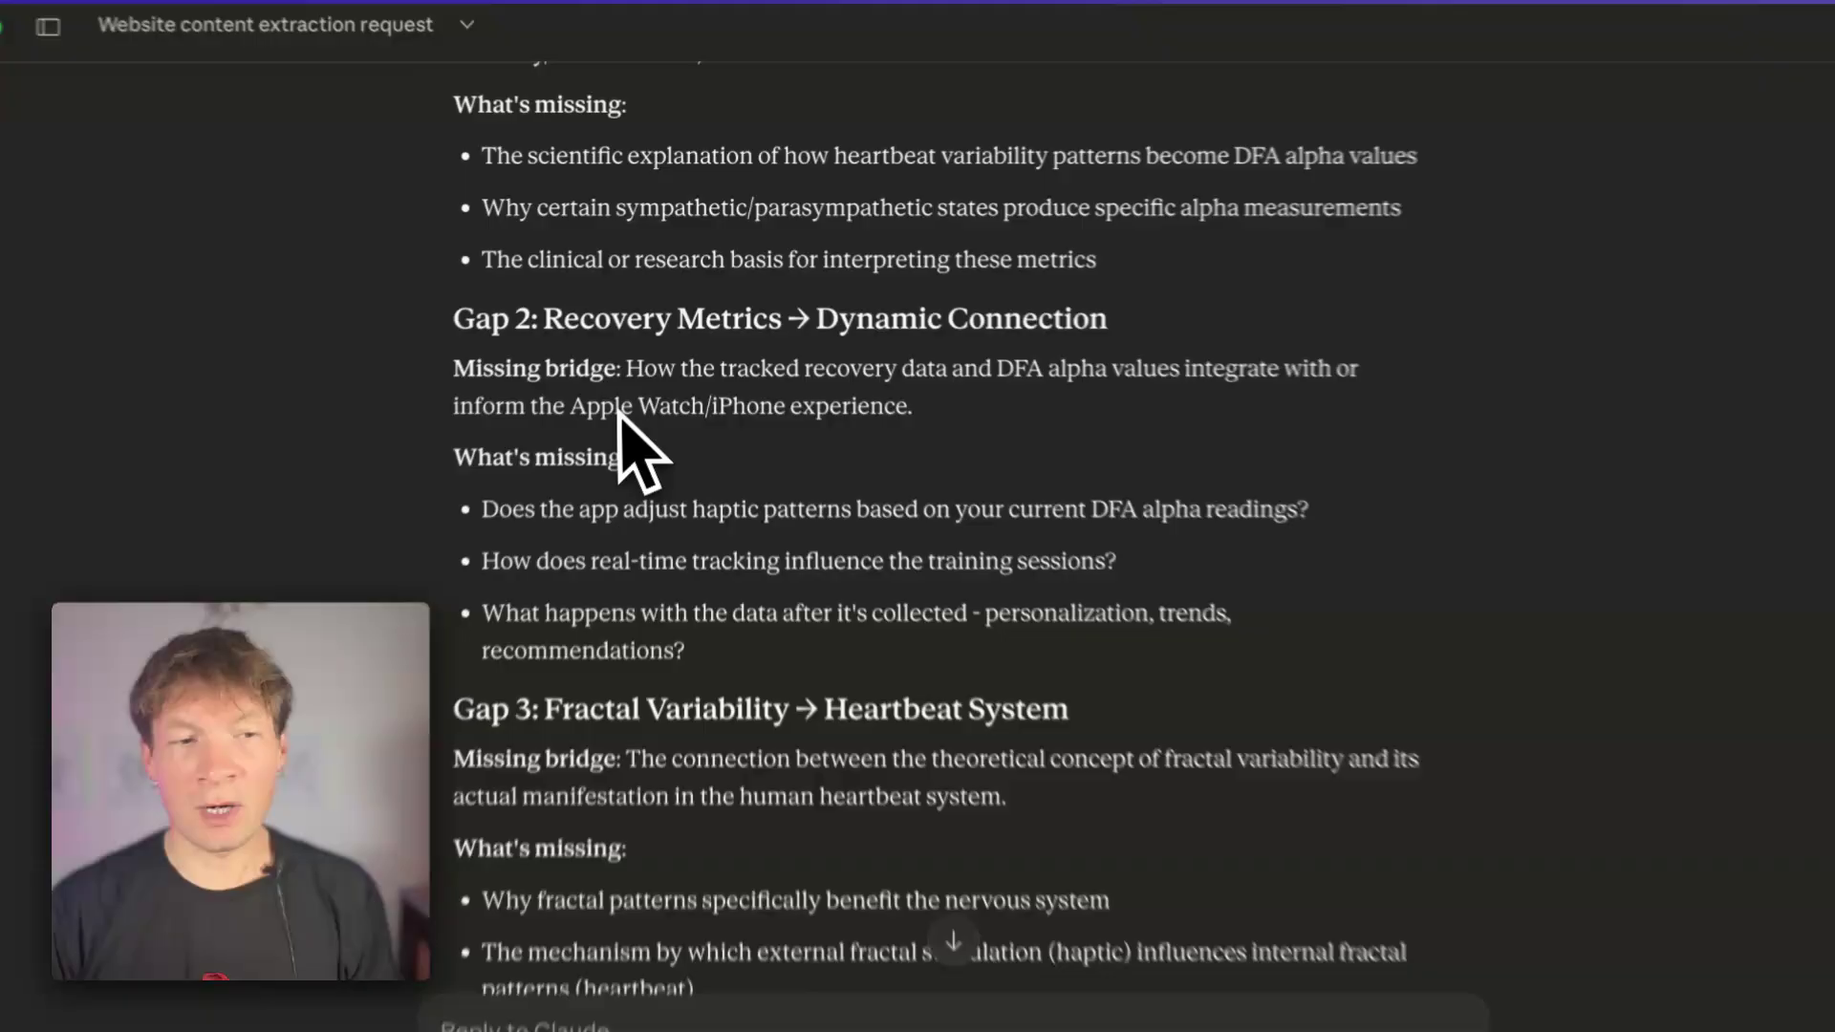
{"action": "left_click_drag", "start_coordinate": [530, 333], "coordinate": [918, 334]}
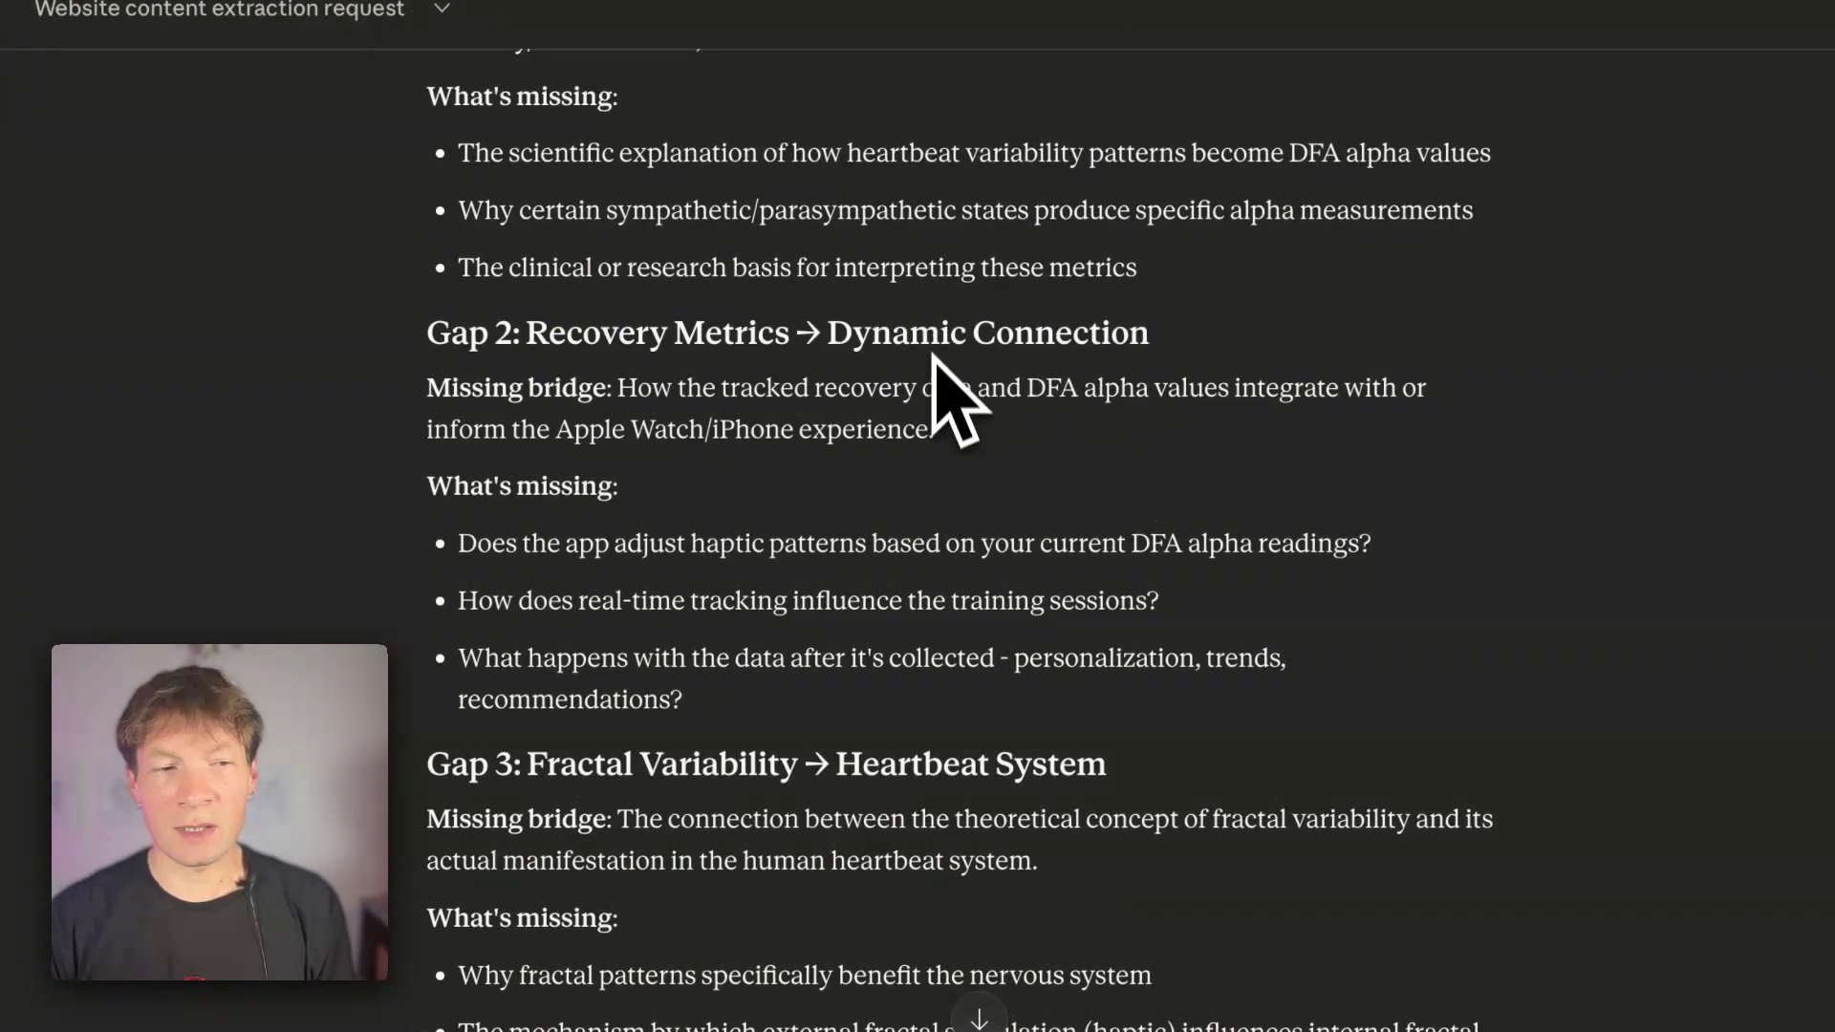
- Highlight the Gap 3 bridge text while reading, then clear the selection
{"action": "left_click_drag", "start_coordinate": [692, 763], "coordinate": [1037, 860]}
{"action": "left_click", "coordinate": [884, 693]}
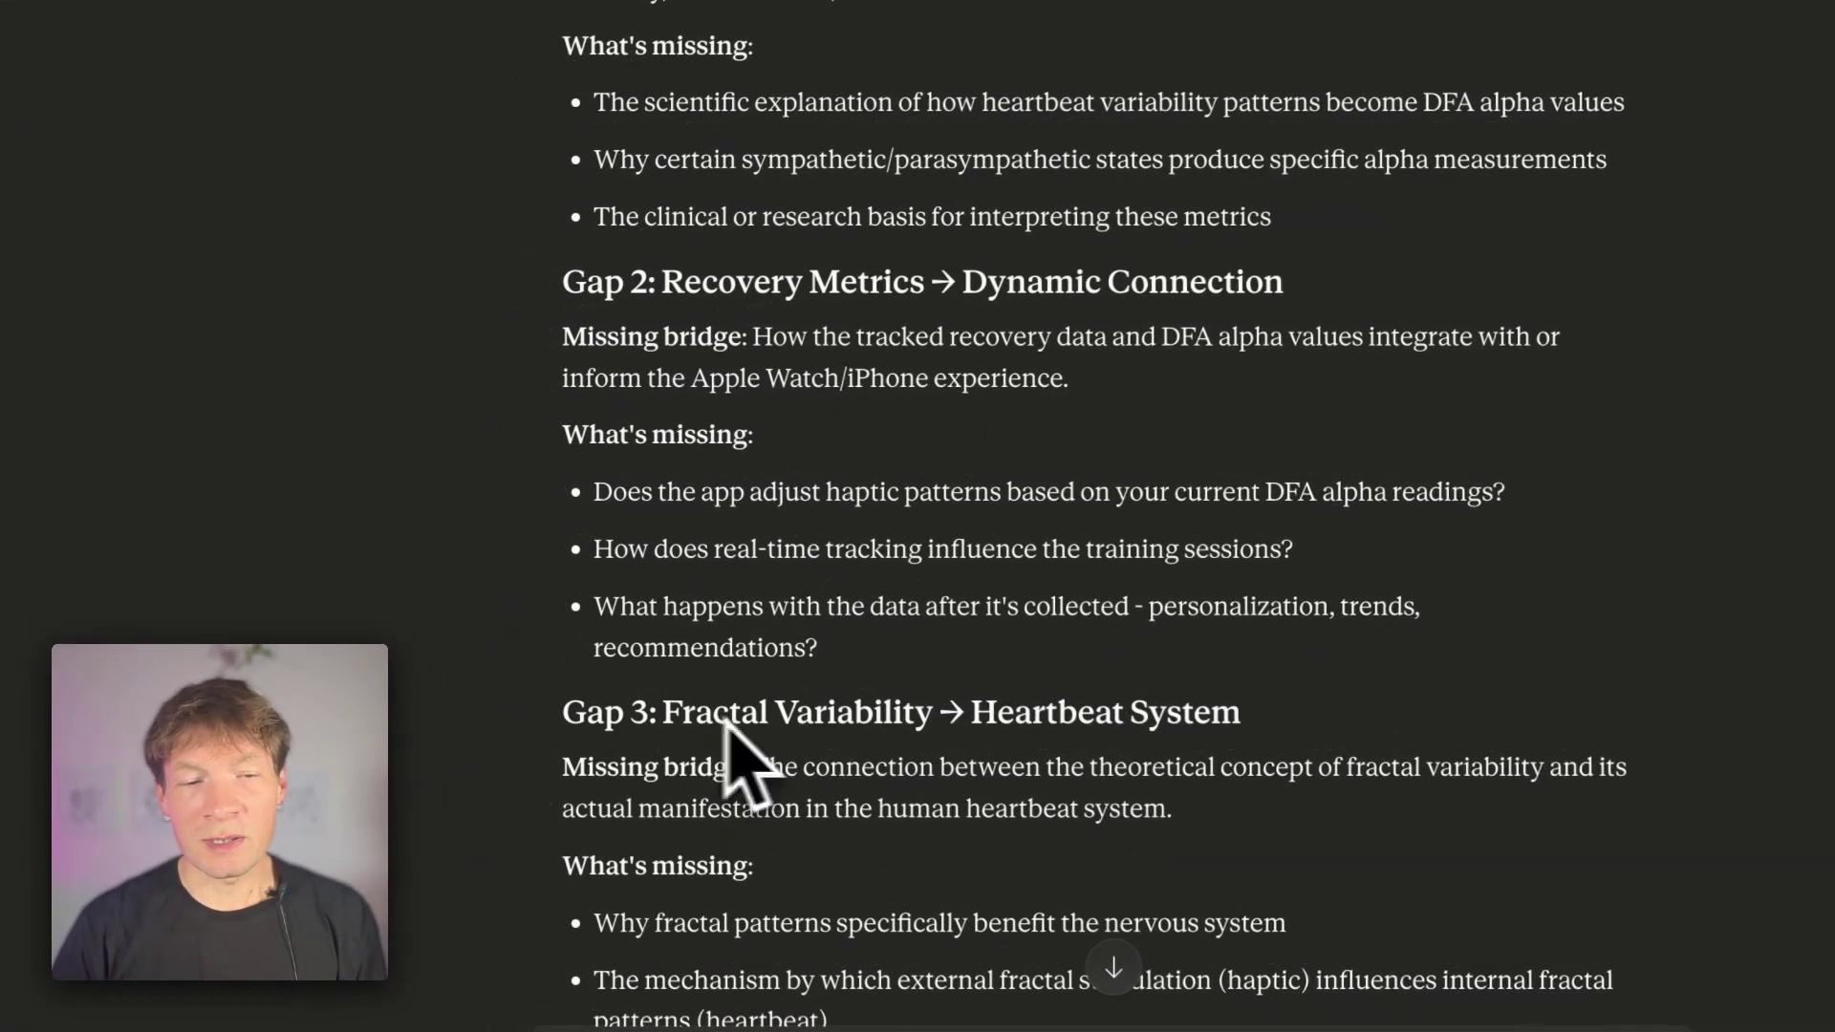
{"action": "scroll", "coordinate": [728, 735], "scroll_direction": "down", "scroll_amount": 5}
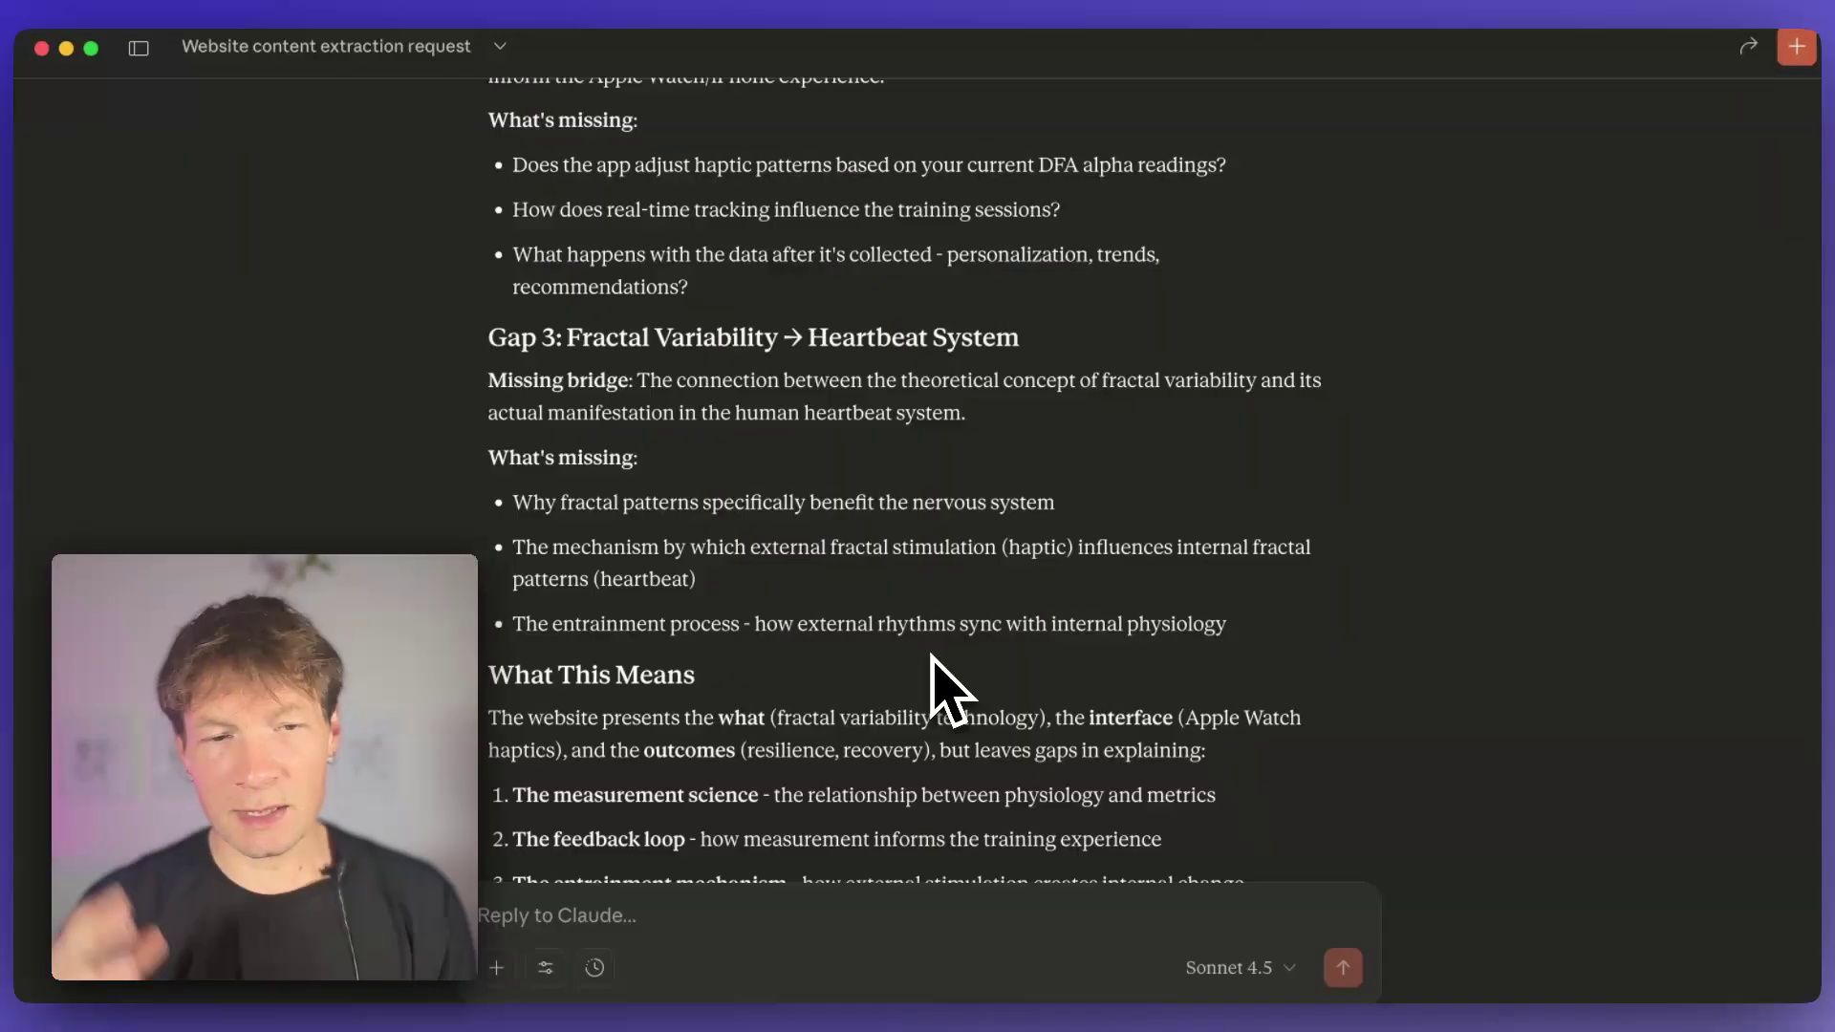
{"action": "scroll", "coordinate": [656, 770], "scroll_direction": "down", "scroll_amount": 3}
{"action": "type", "text": "Give me some ideas on how i can improve the page based on this feedbac"}
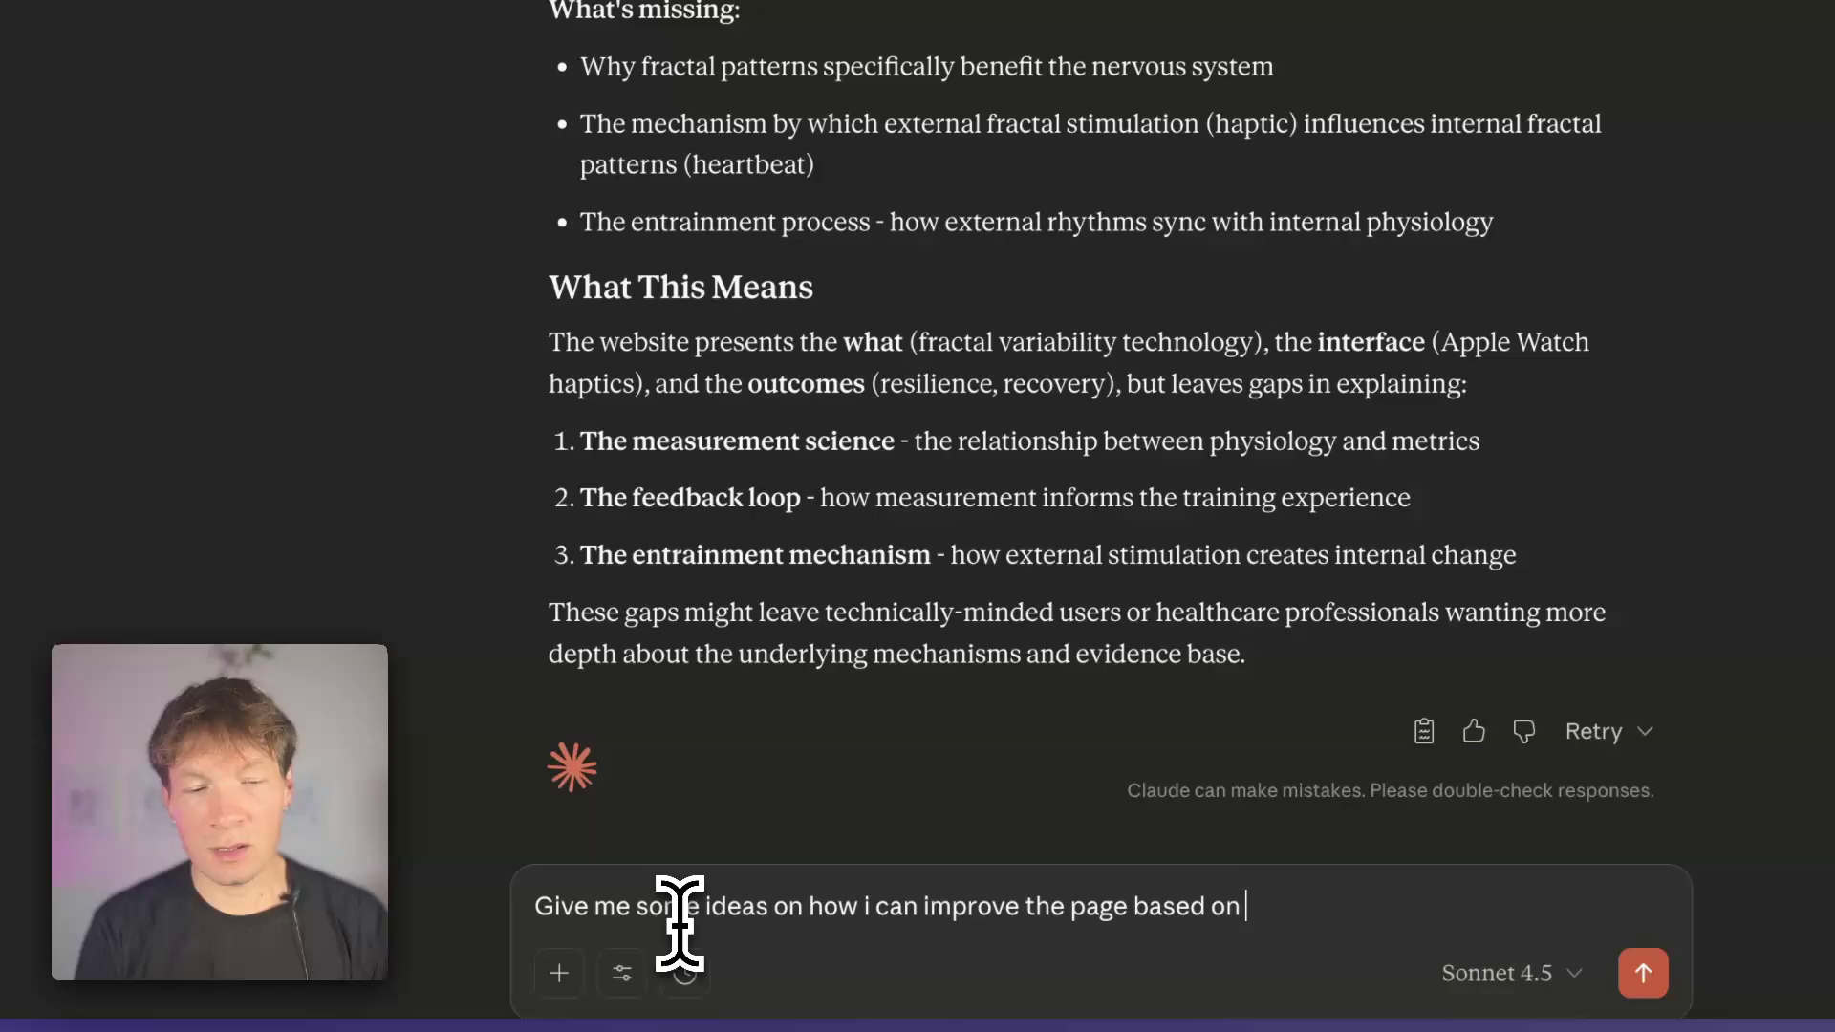
{"action": "type", "text": "k"}
- Send the page-improvement request and allow the Generate Research Ideas tool once
{"action": "key", "text": "Return"}
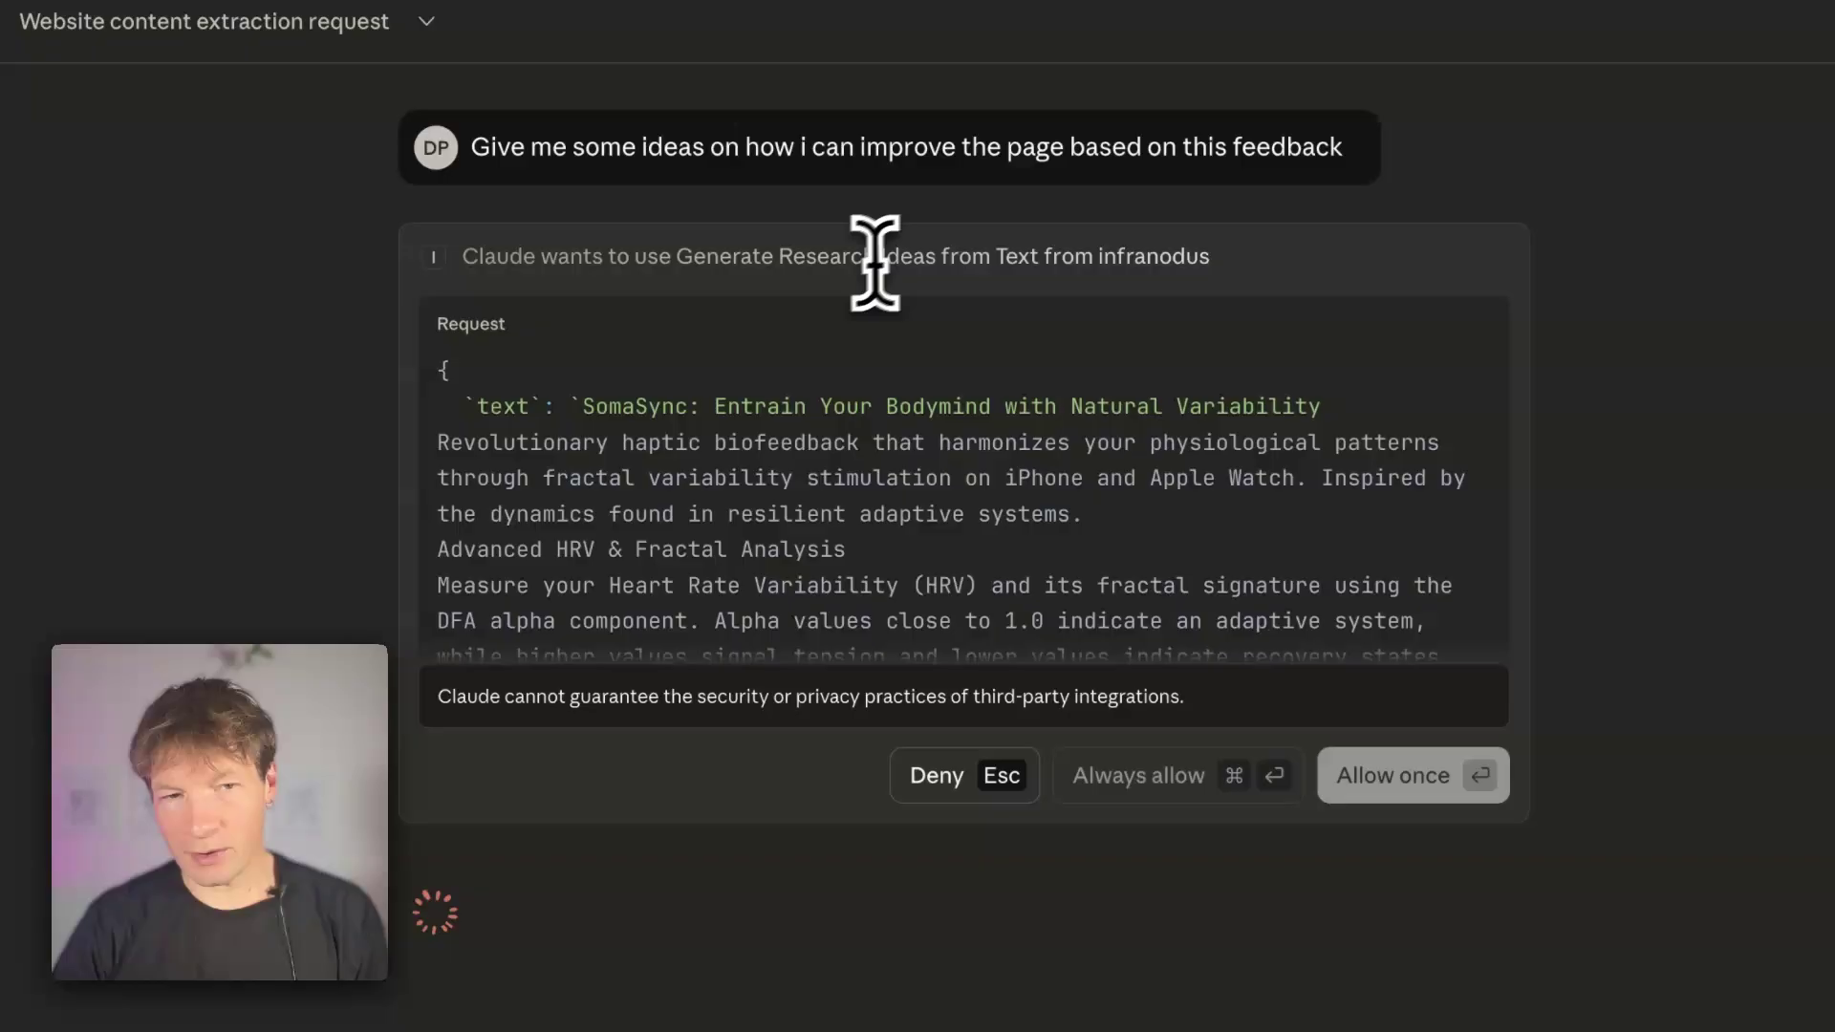
{"action": "scroll", "coordinate": [966, 475], "scroll_direction": "down", "scroll_amount": 5}
{"action": "scroll", "coordinate": [960, 492], "scroll_direction": "down", "scroll_amount": 5}
{"action": "scroll", "coordinate": [957, 492], "scroll_direction": "down", "scroll_amount": 5}
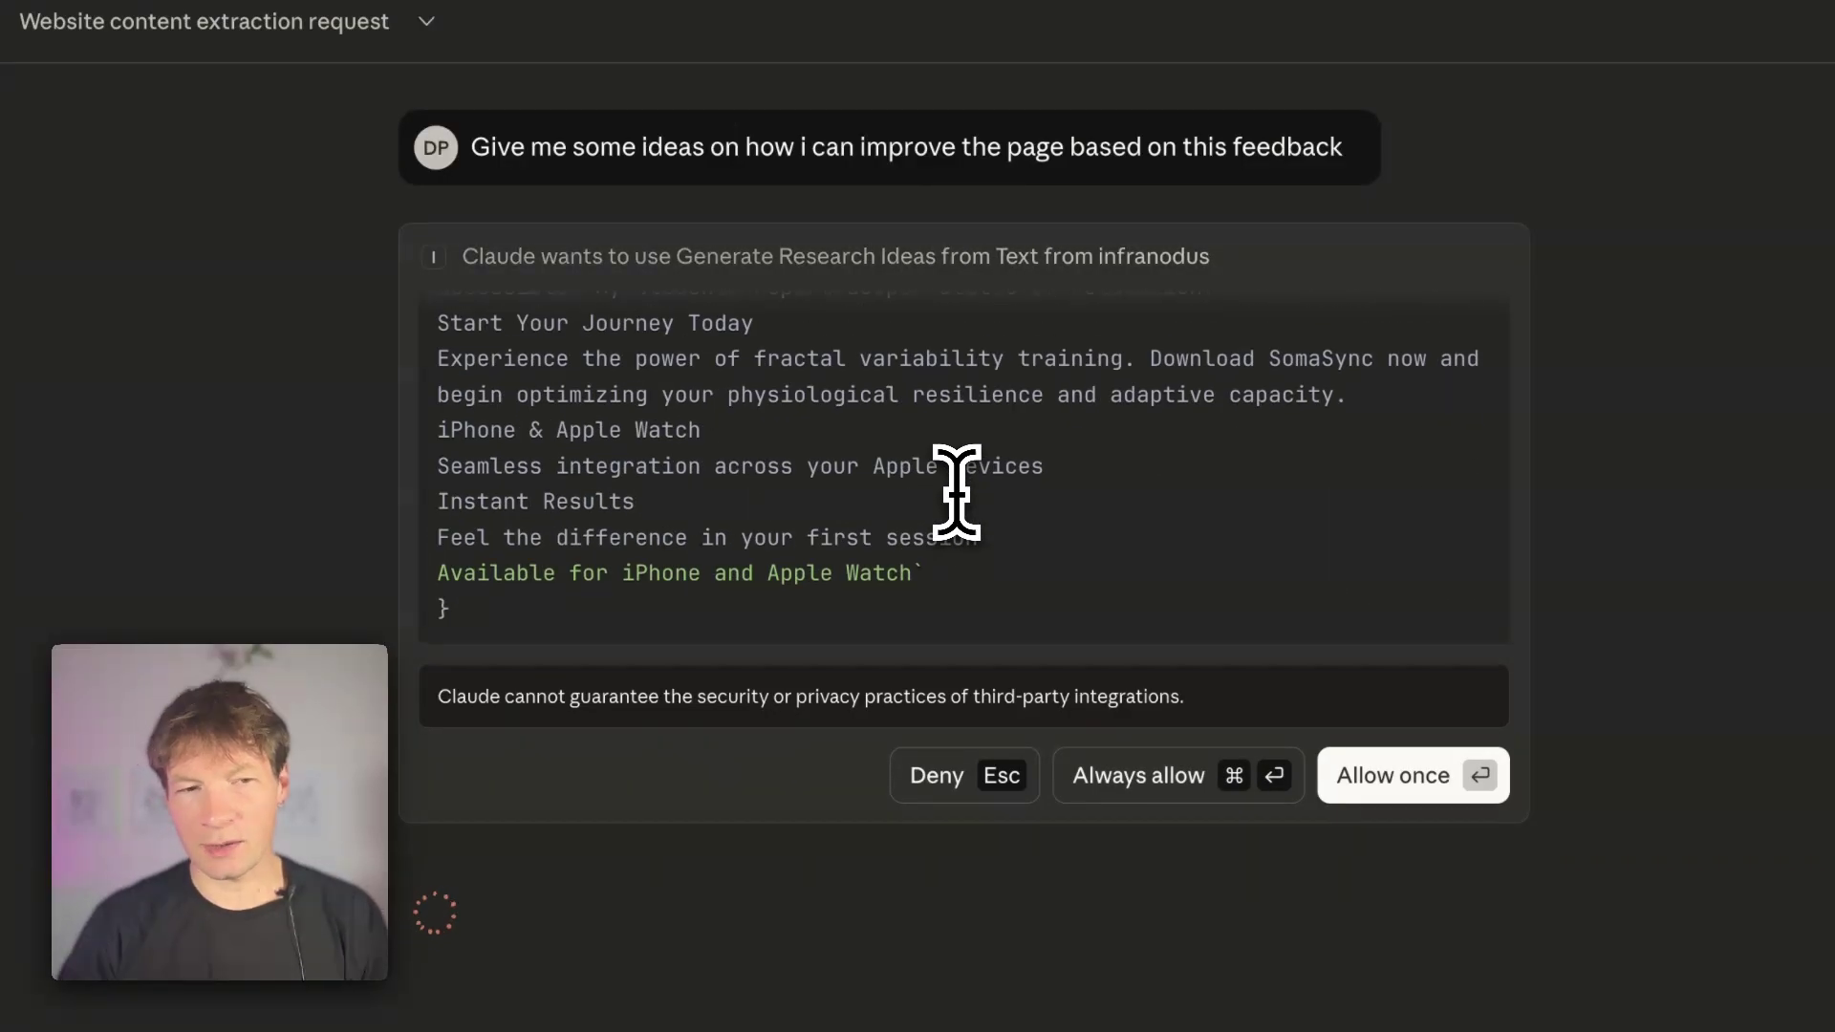
{"action": "left_click", "coordinate": [1412, 774]}
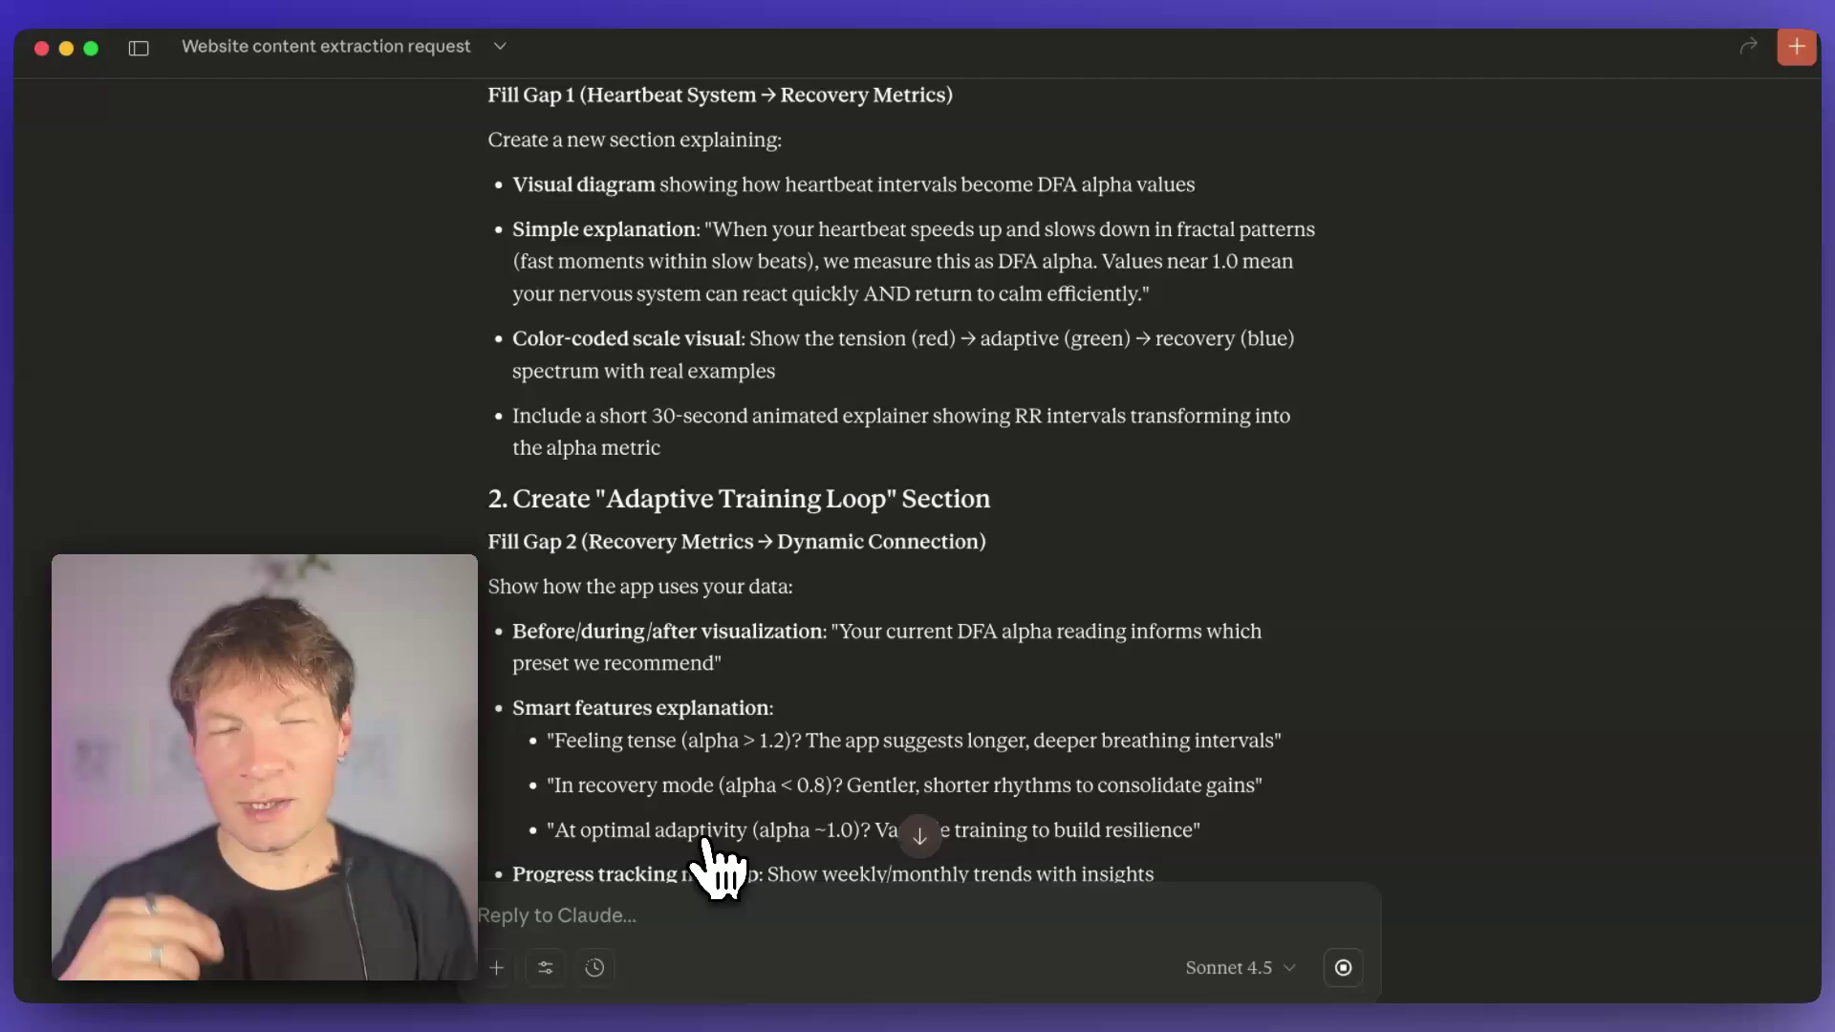
{"action": "scroll", "coordinate": [760, 861], "scroll_direction": "down", "scroll_amount": 3}
{"action": "scroll", "coordinate": [803, 761], "scroll_direction": "down", "scroll_amount": 1}
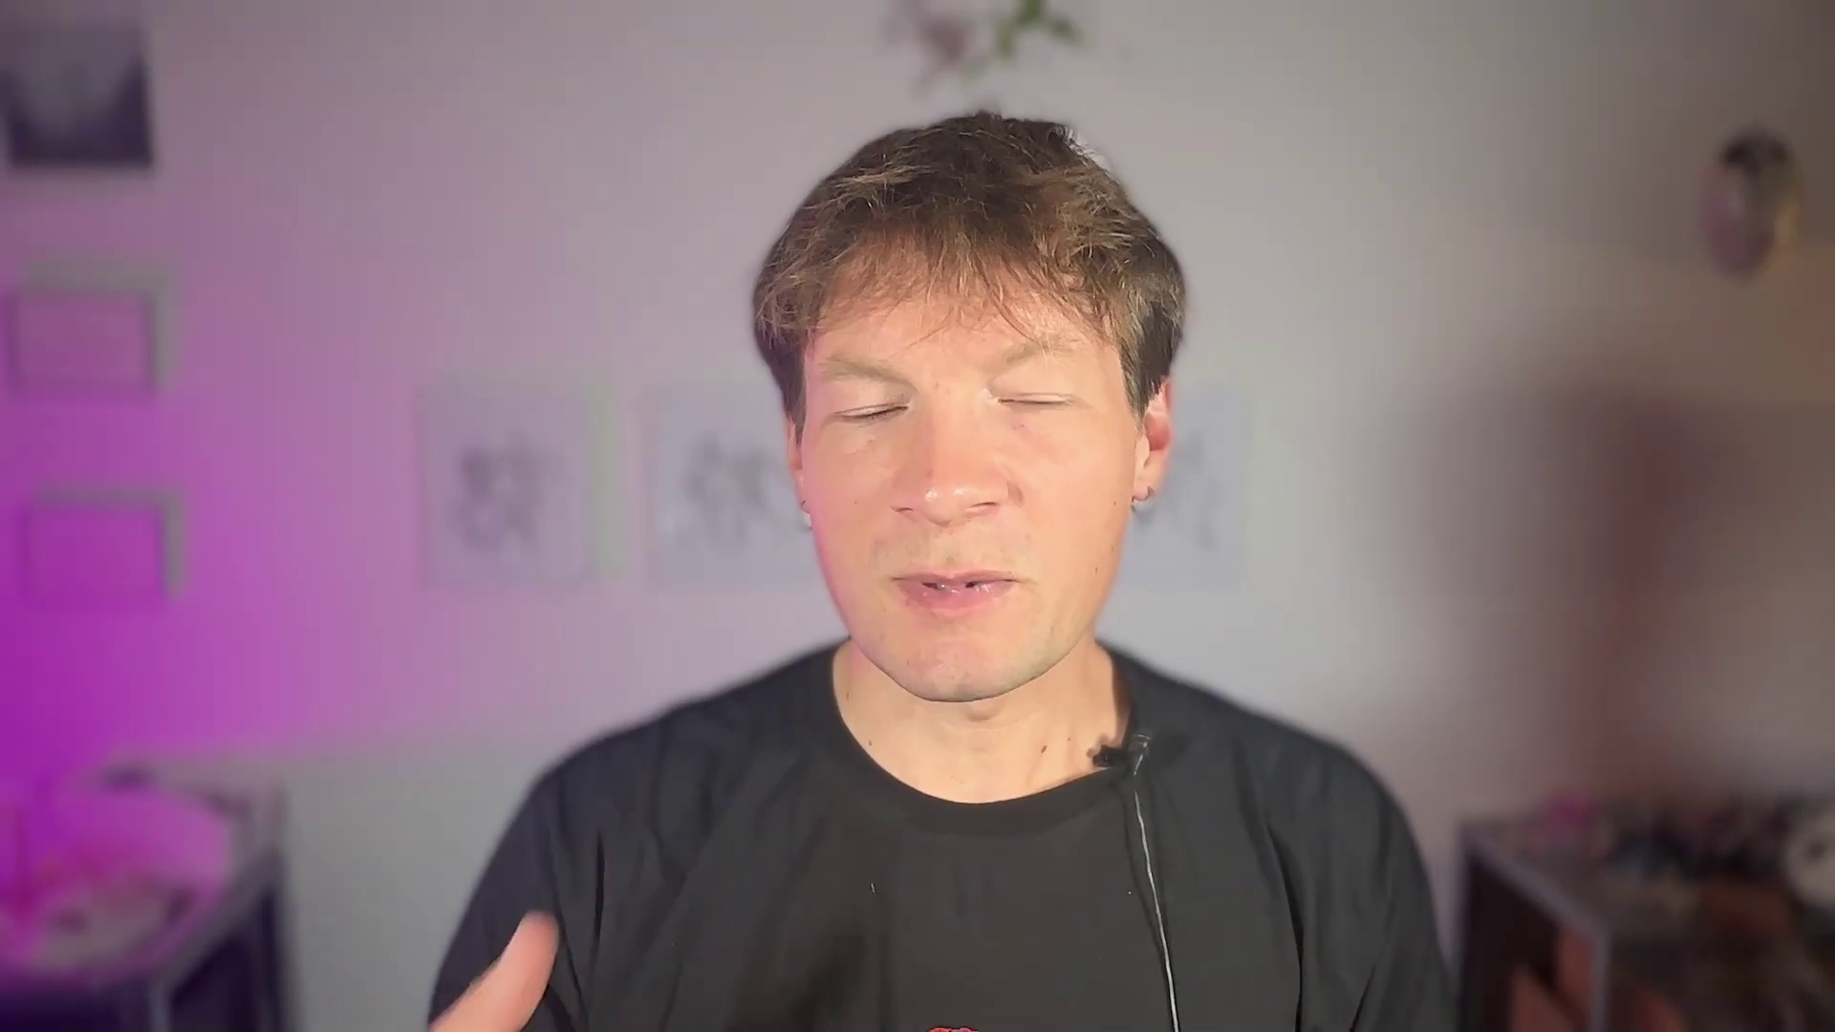
{"action": "scroll", "coordinate": [889, 567], "scroll_direction": "down", "scroll_amount": 2}
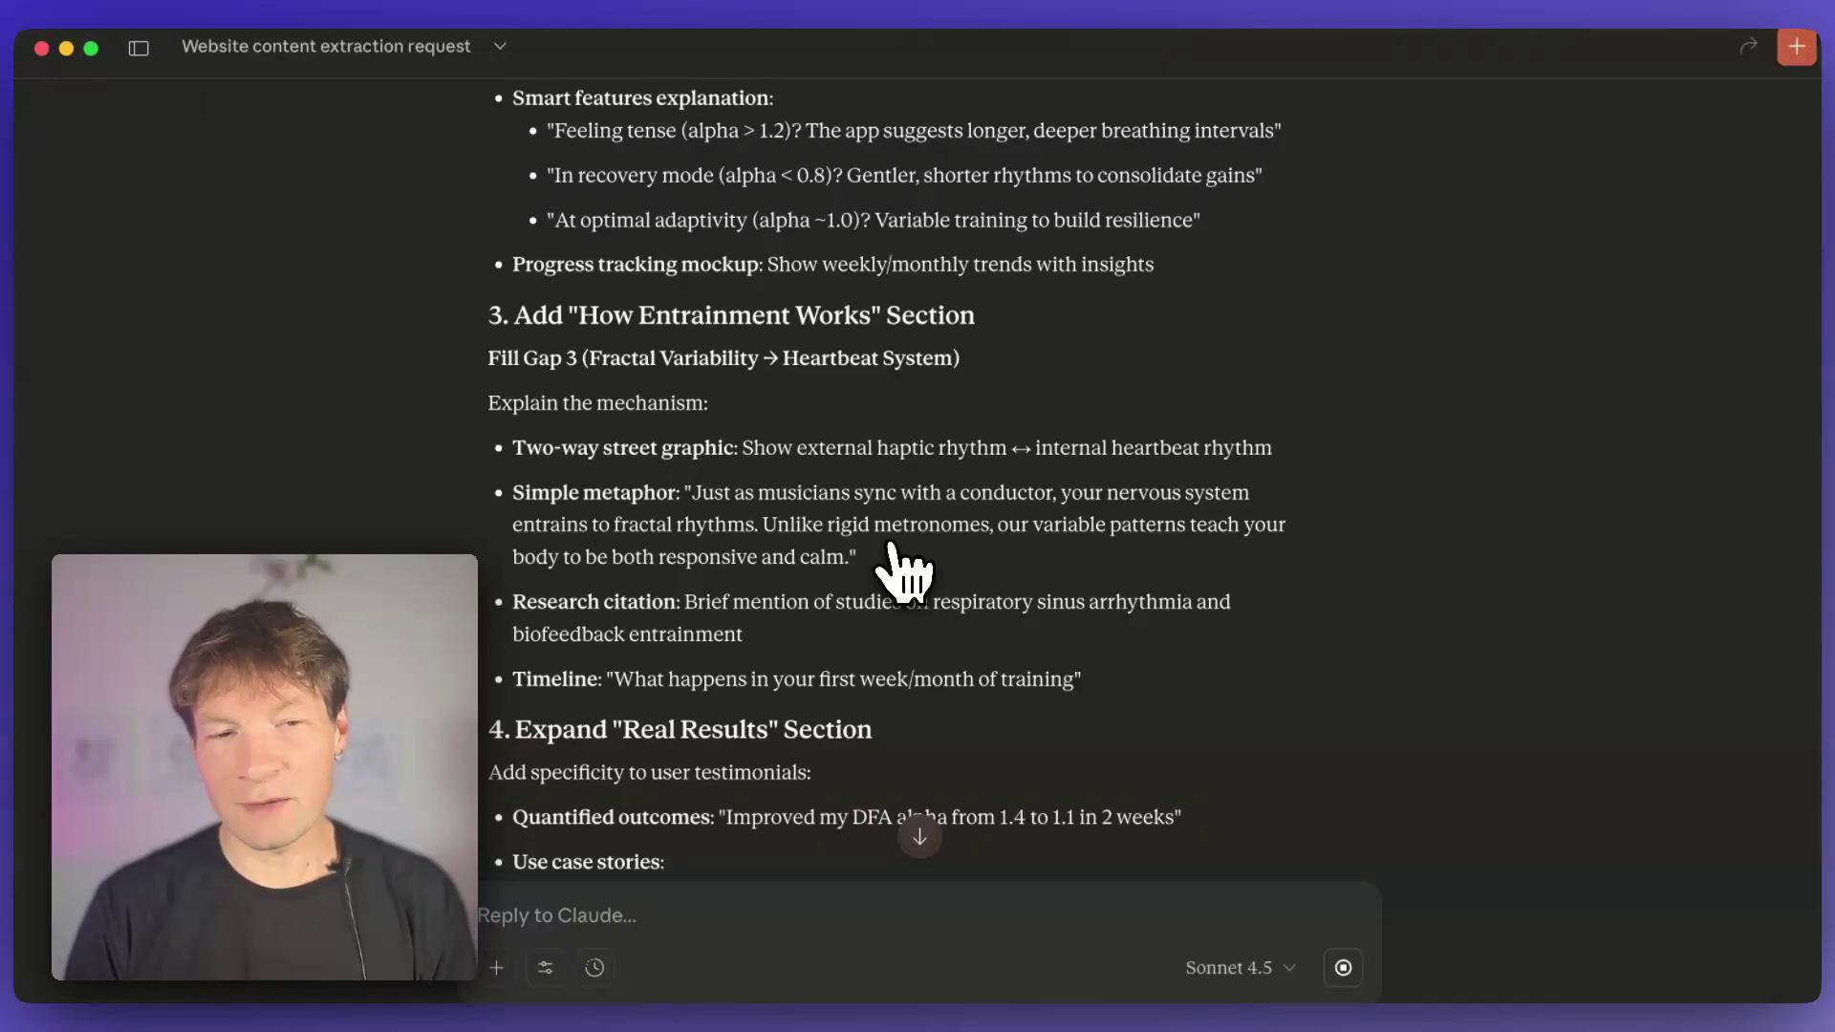
{"action": "scroll", "coordinate": [904, 301], "scroll_direction": "up", "scroll_amount": 5}
{"action": "scroll", "coordinate": [946, 279], "scroll_direction": "up", "scroll_amount": 5}
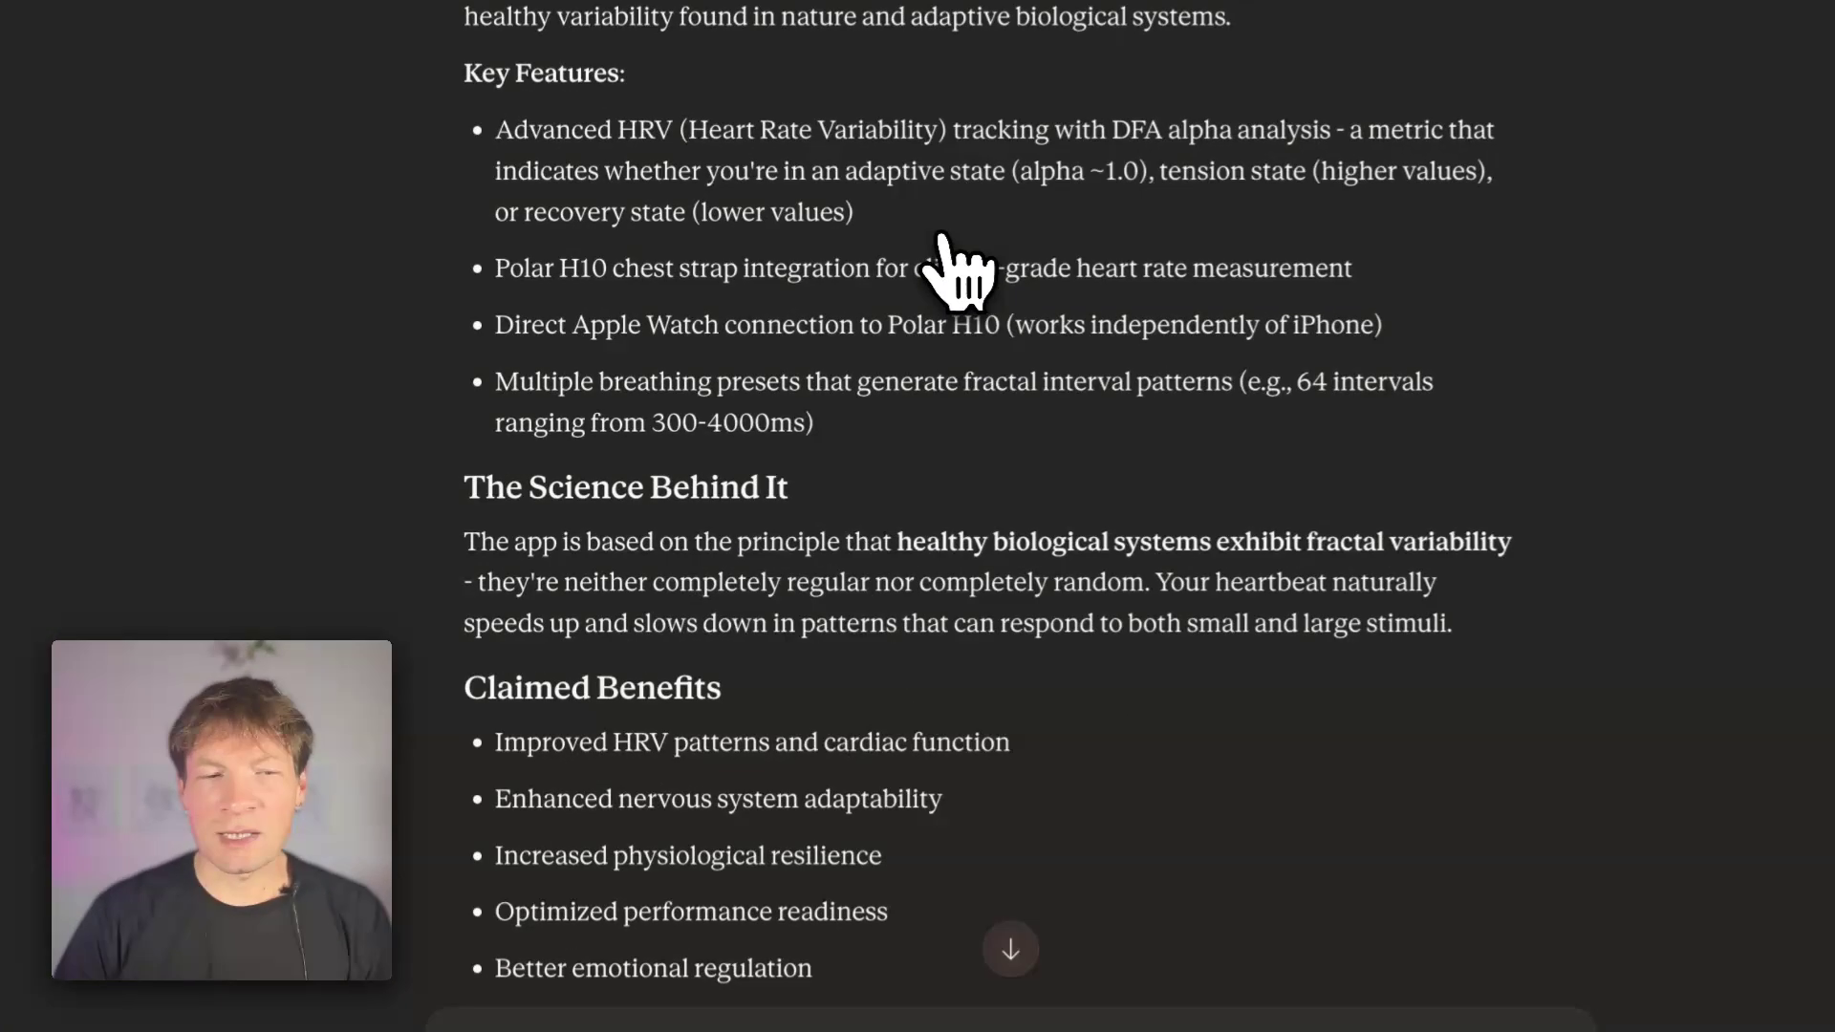
{"action": "scroll", "coordinate": [956, 270], "scroll_direction": "down", "scroll_amount": 3}
{"action": "scroll", "coordinate": [955, 268], "scroll_direction": "up", "scroll_amount": 10}
{"action": "scroll", "coordinate": [955, 268], "scroll_direction": "up", "scroll_amount": 5}
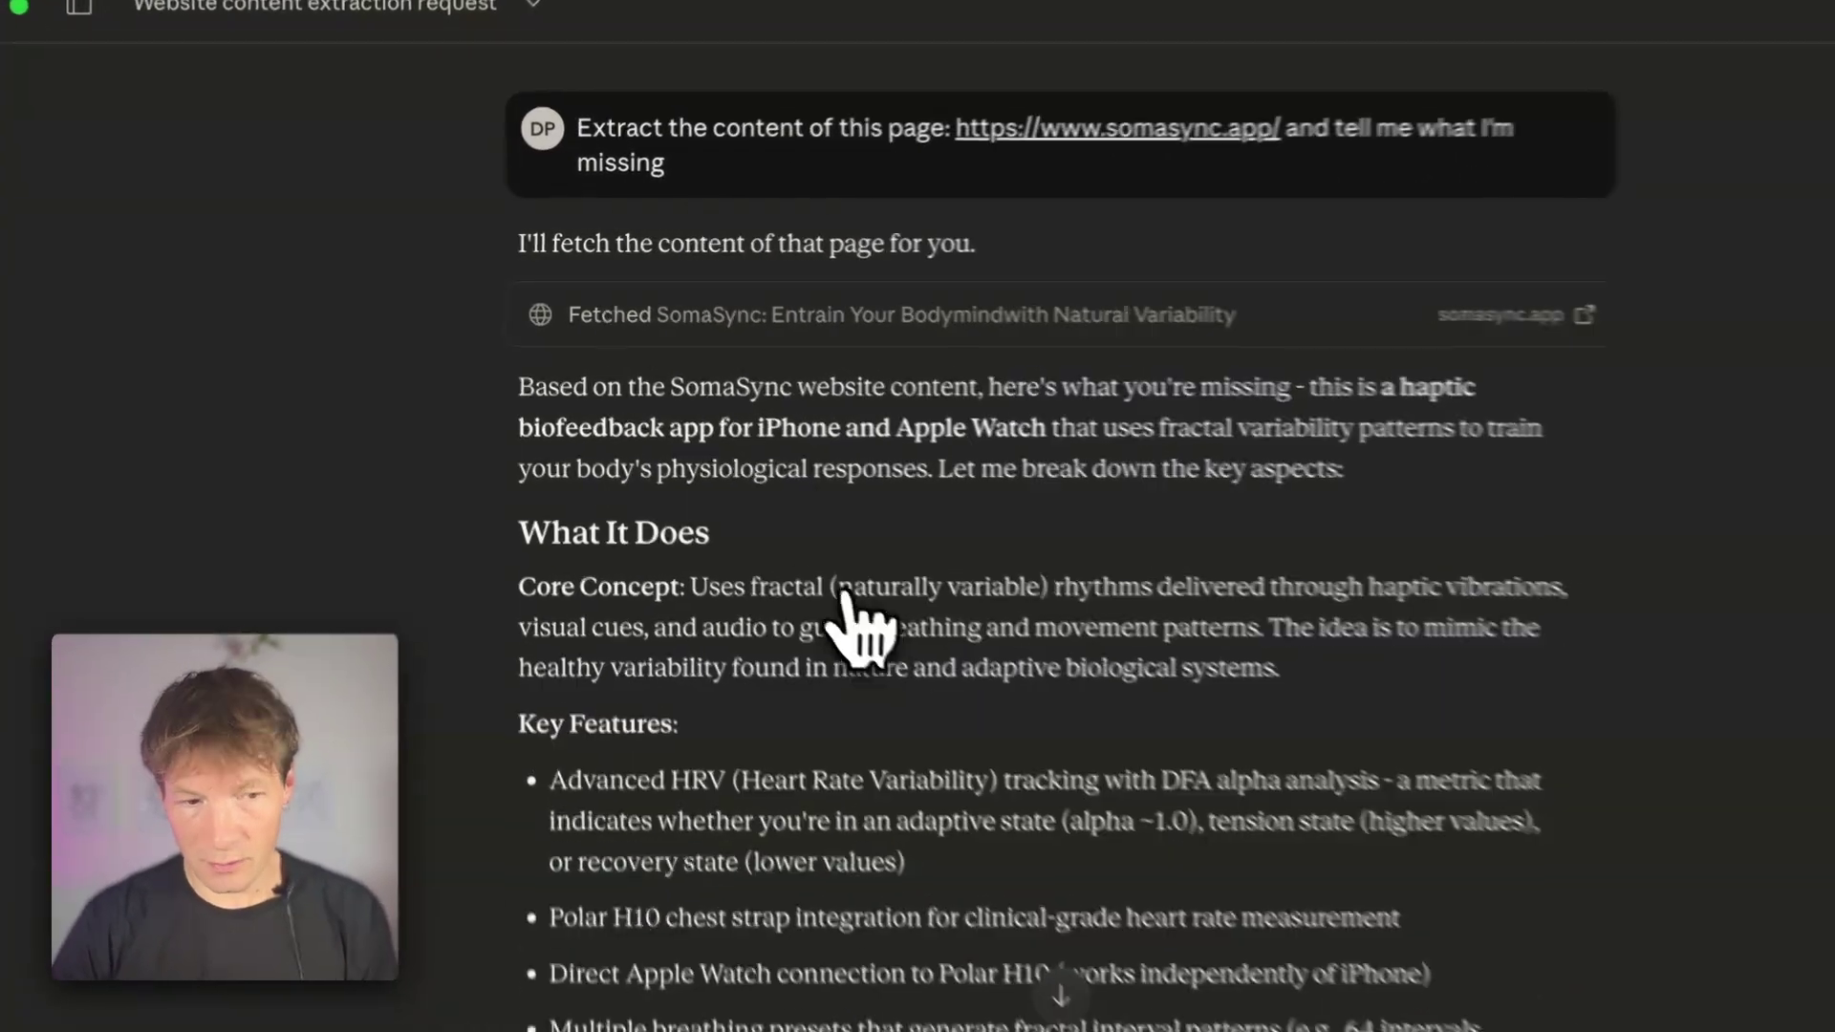
{"action": "scroll", "coordinate": [861, 617], "scroll_direction": "down", "scroll_amount": 10}
{"action": "scroll", "coordinate": [922, 622], "scroll_direction": "down", "scroll_amount": 5}
{"action": "scroll", "coordinate": [796, 502], "scroll_direction": "up", "scroll_amount": 3}
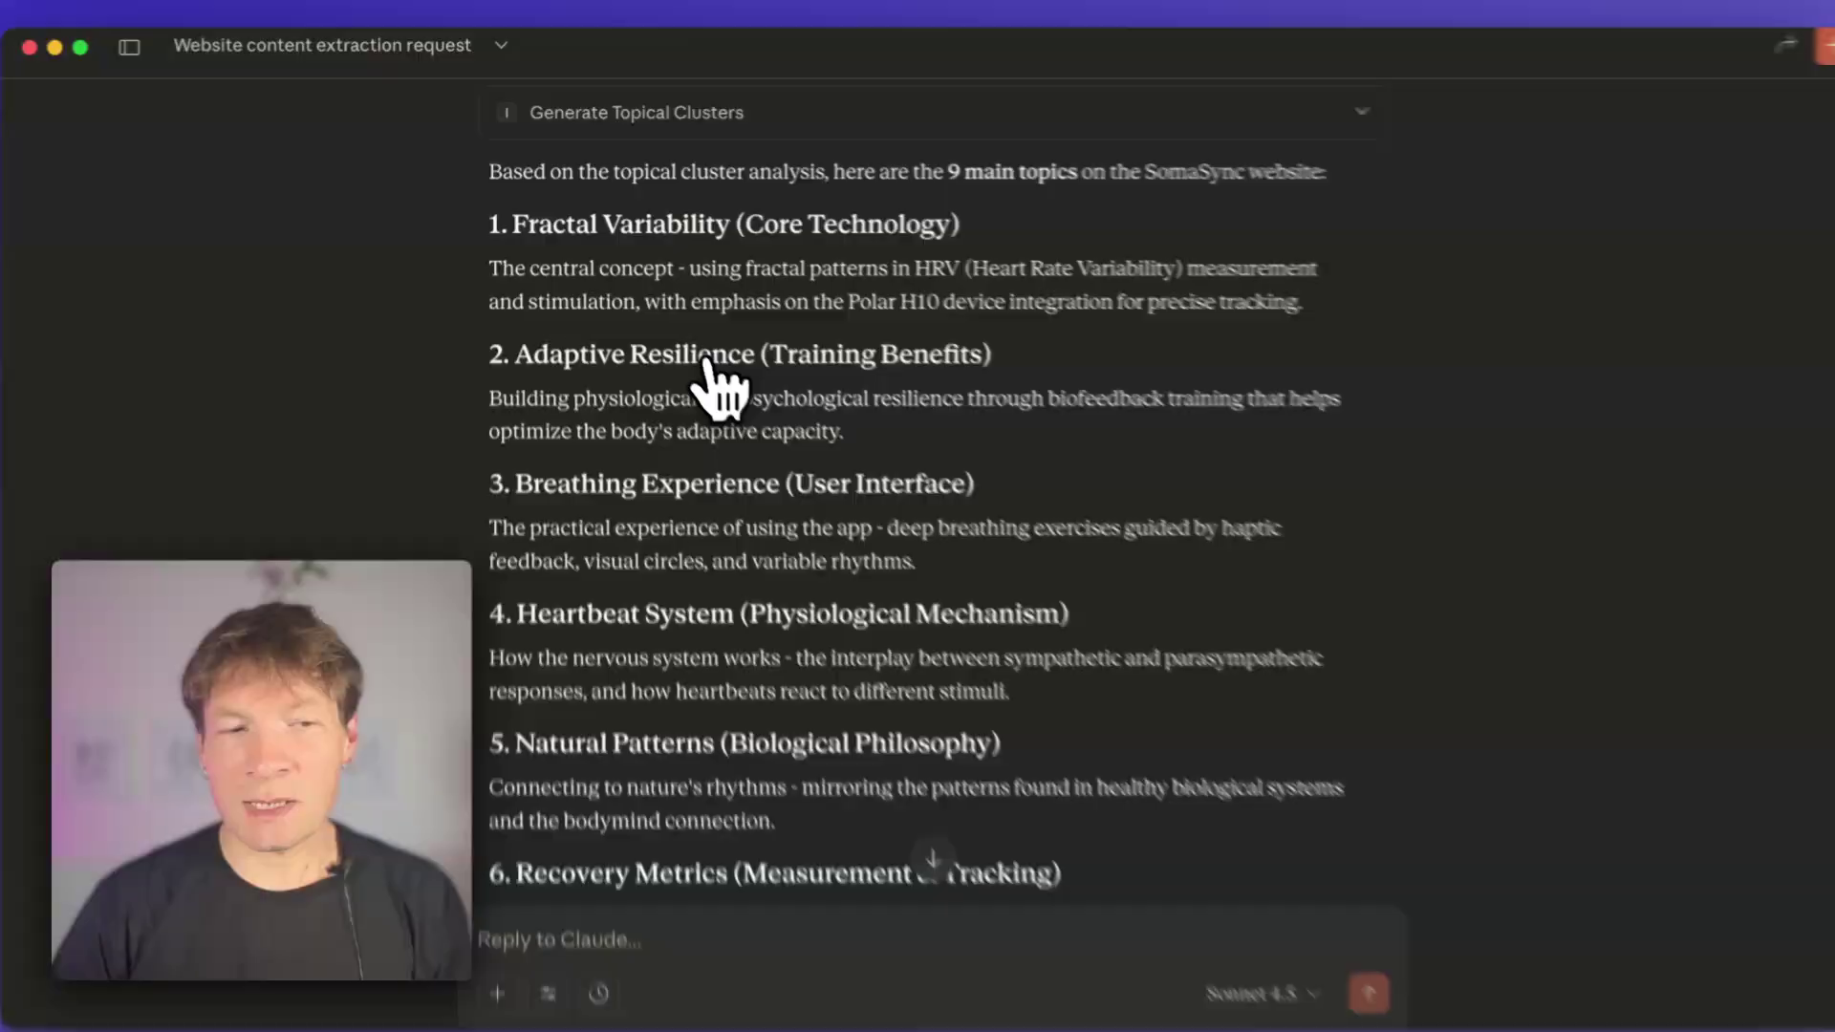
{"action": "scroll", "coordinate": [722, 383], "scroll_direction": "up", "scroll_amount": 2}
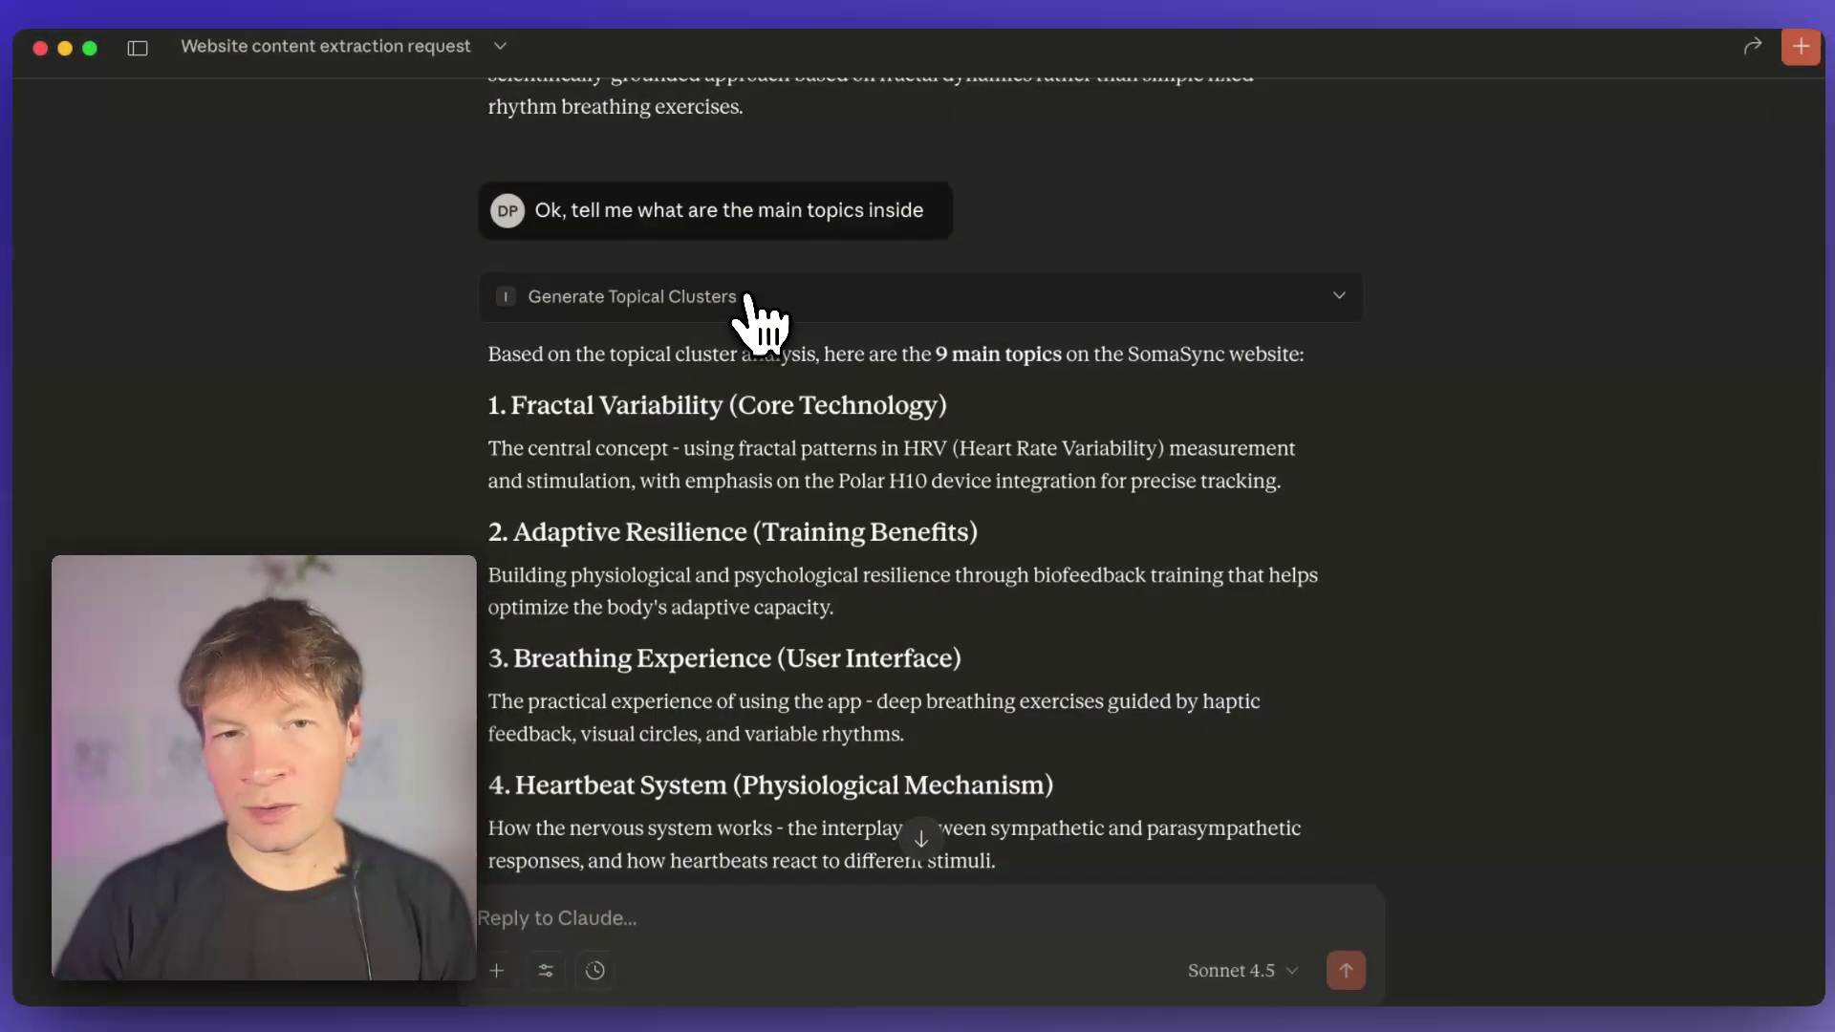
{"action": "scroll", "coordinate": [750, 319], "scroll_direction": "down", "scroll_amount": 3}
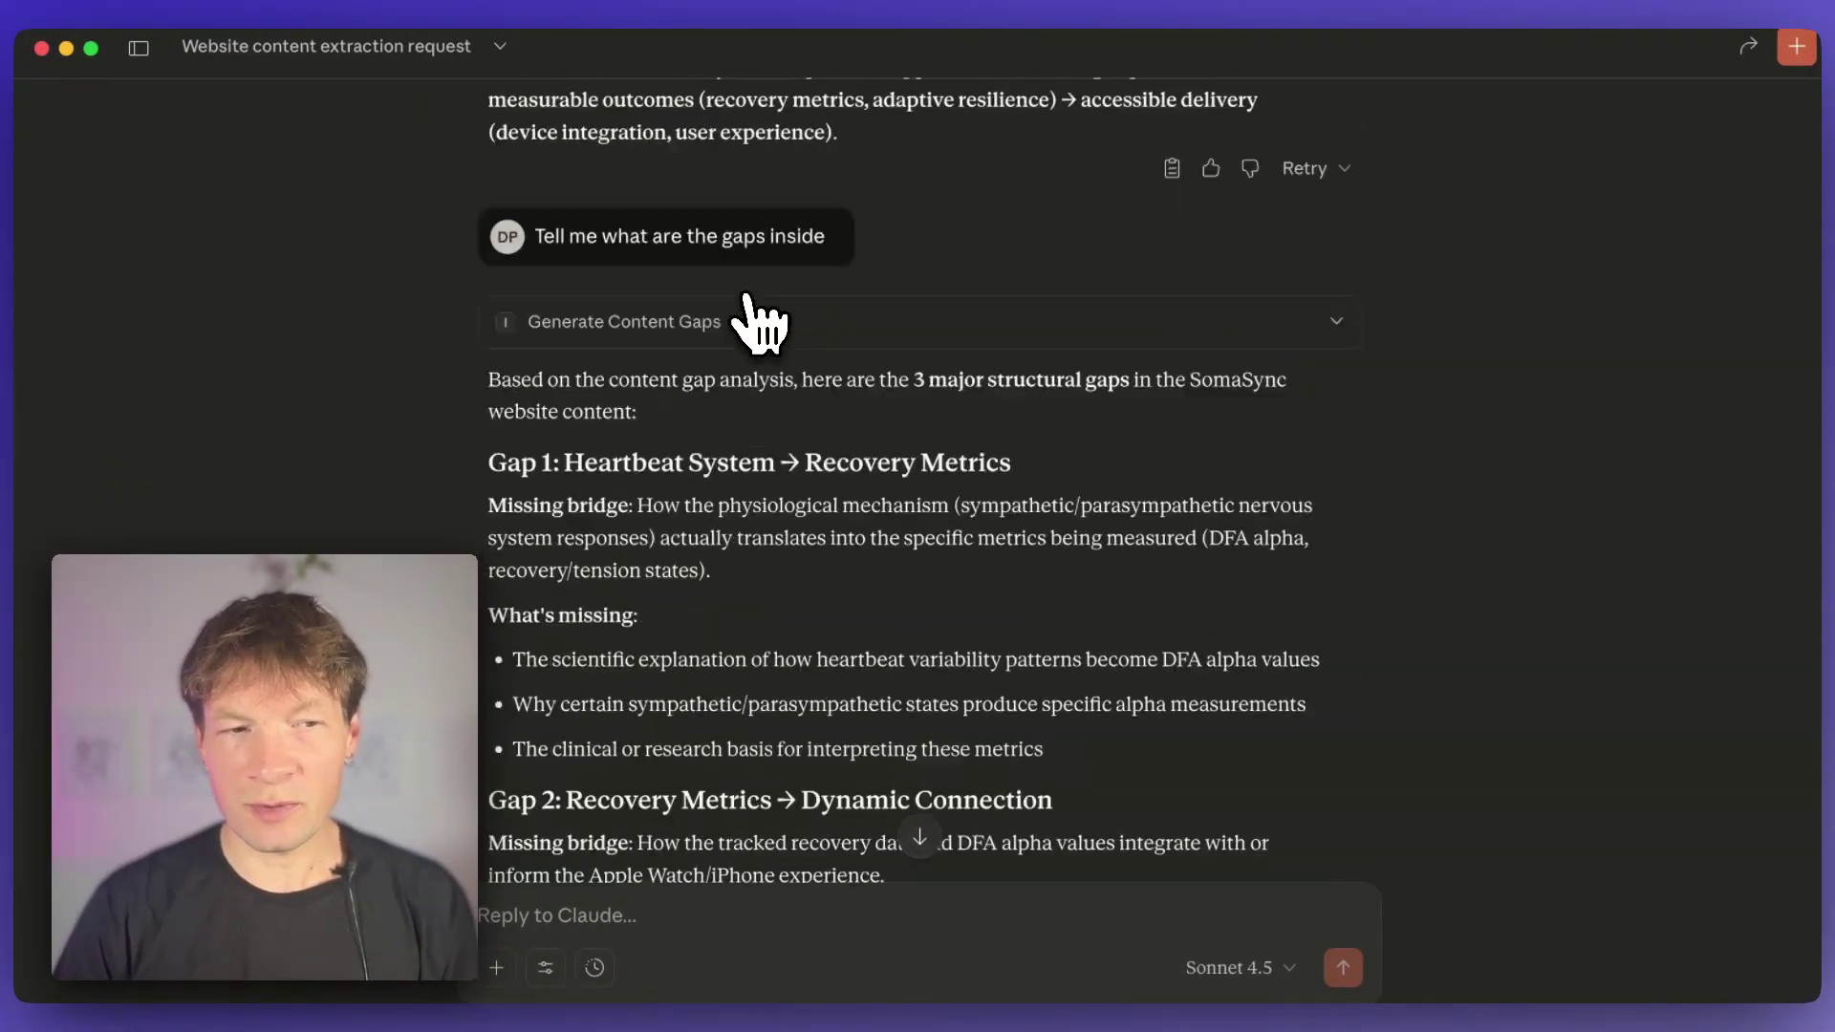
{"action": "scroll", "coordinate": [756, 318], "scroll_direction": "down", "scroll_amount": 1}
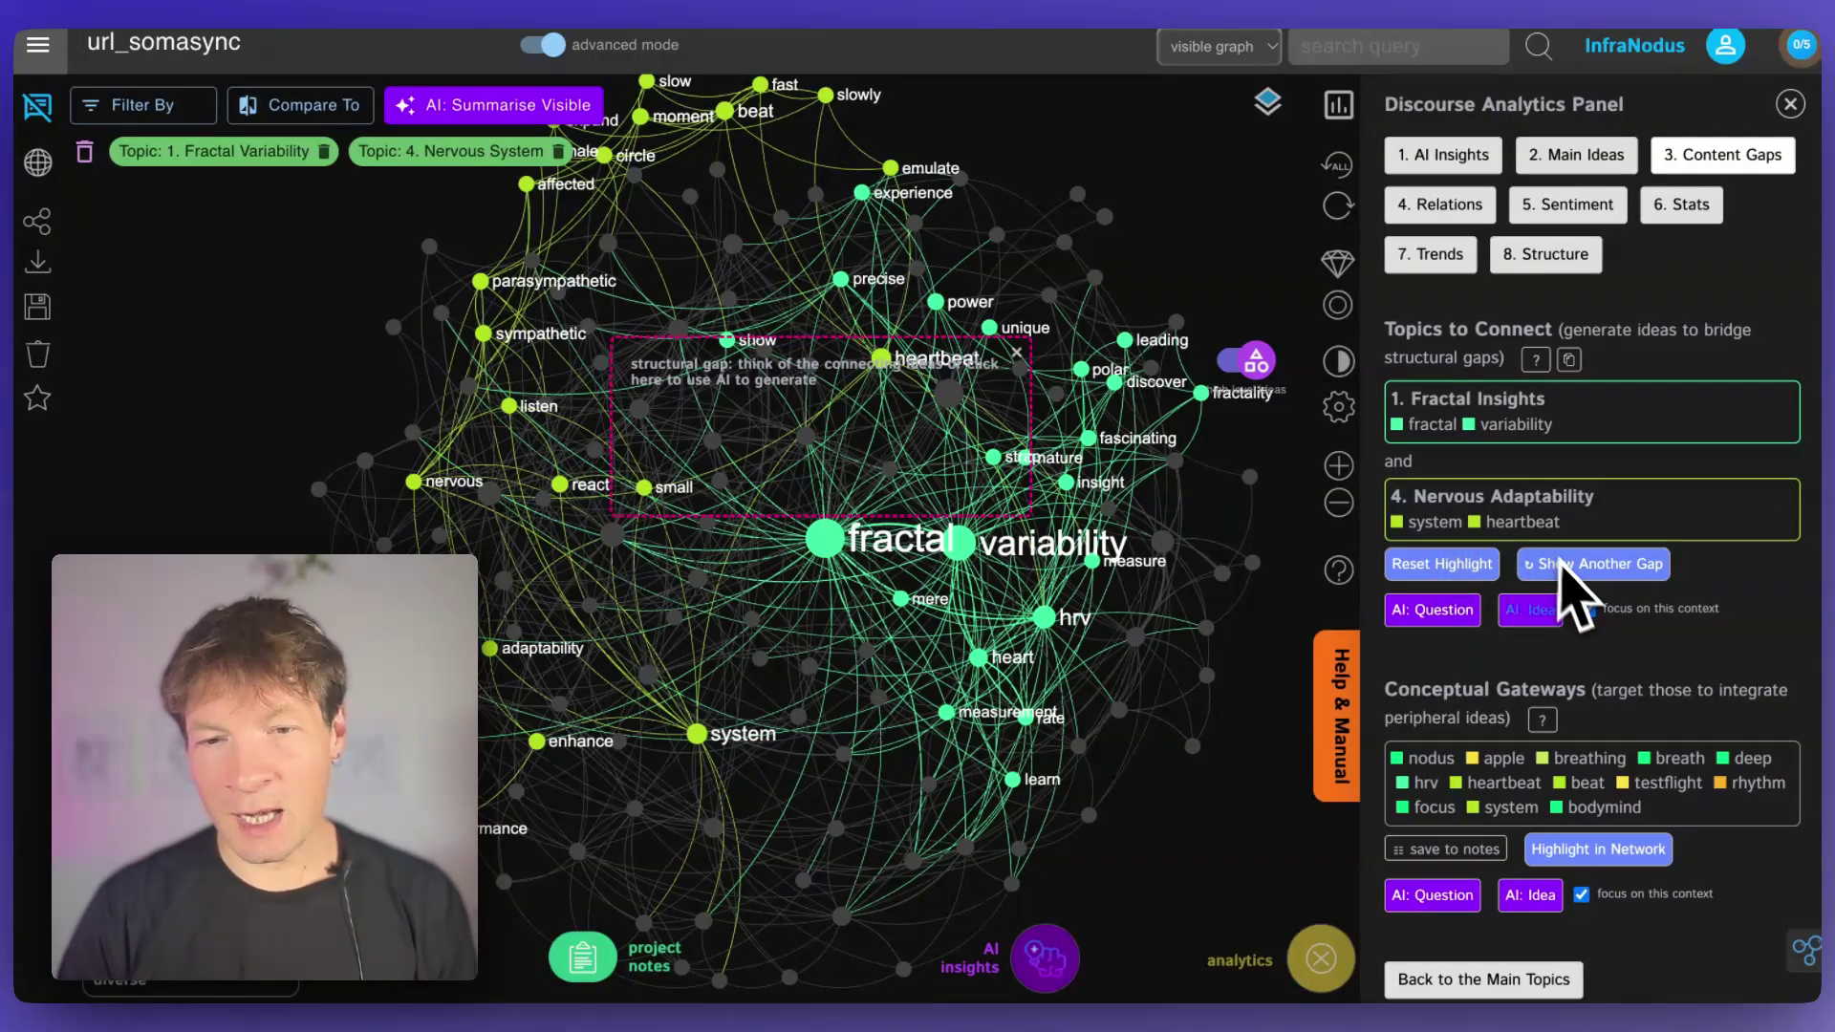
- Cycle through structural gaps until Somasync Focus and Adaptive Recovery are paired
{"action": "left_click", "coordinate": [1563, 567]}
{"action": "left_click", "coordinate": [1563, 567]}
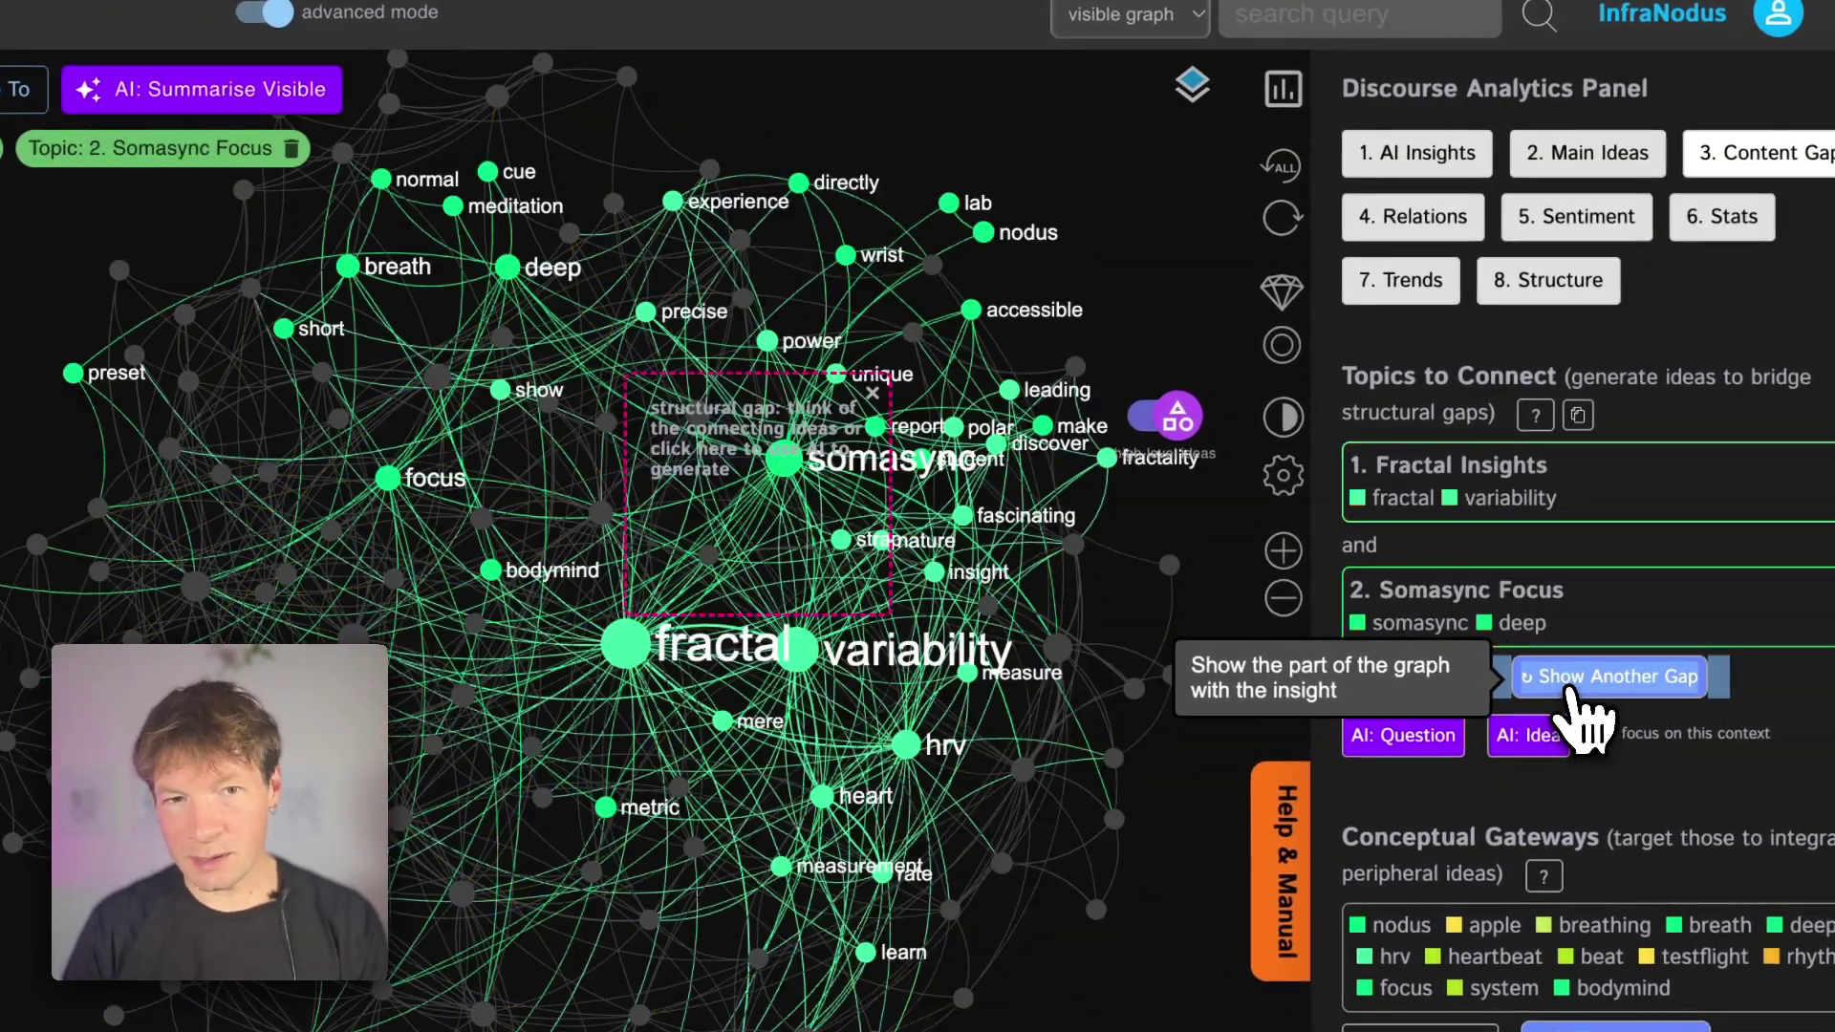
{"action": "left_click", "coordinate": [1576, 685]}
{"action": "left_click", "coordinate": [1577, 685]}
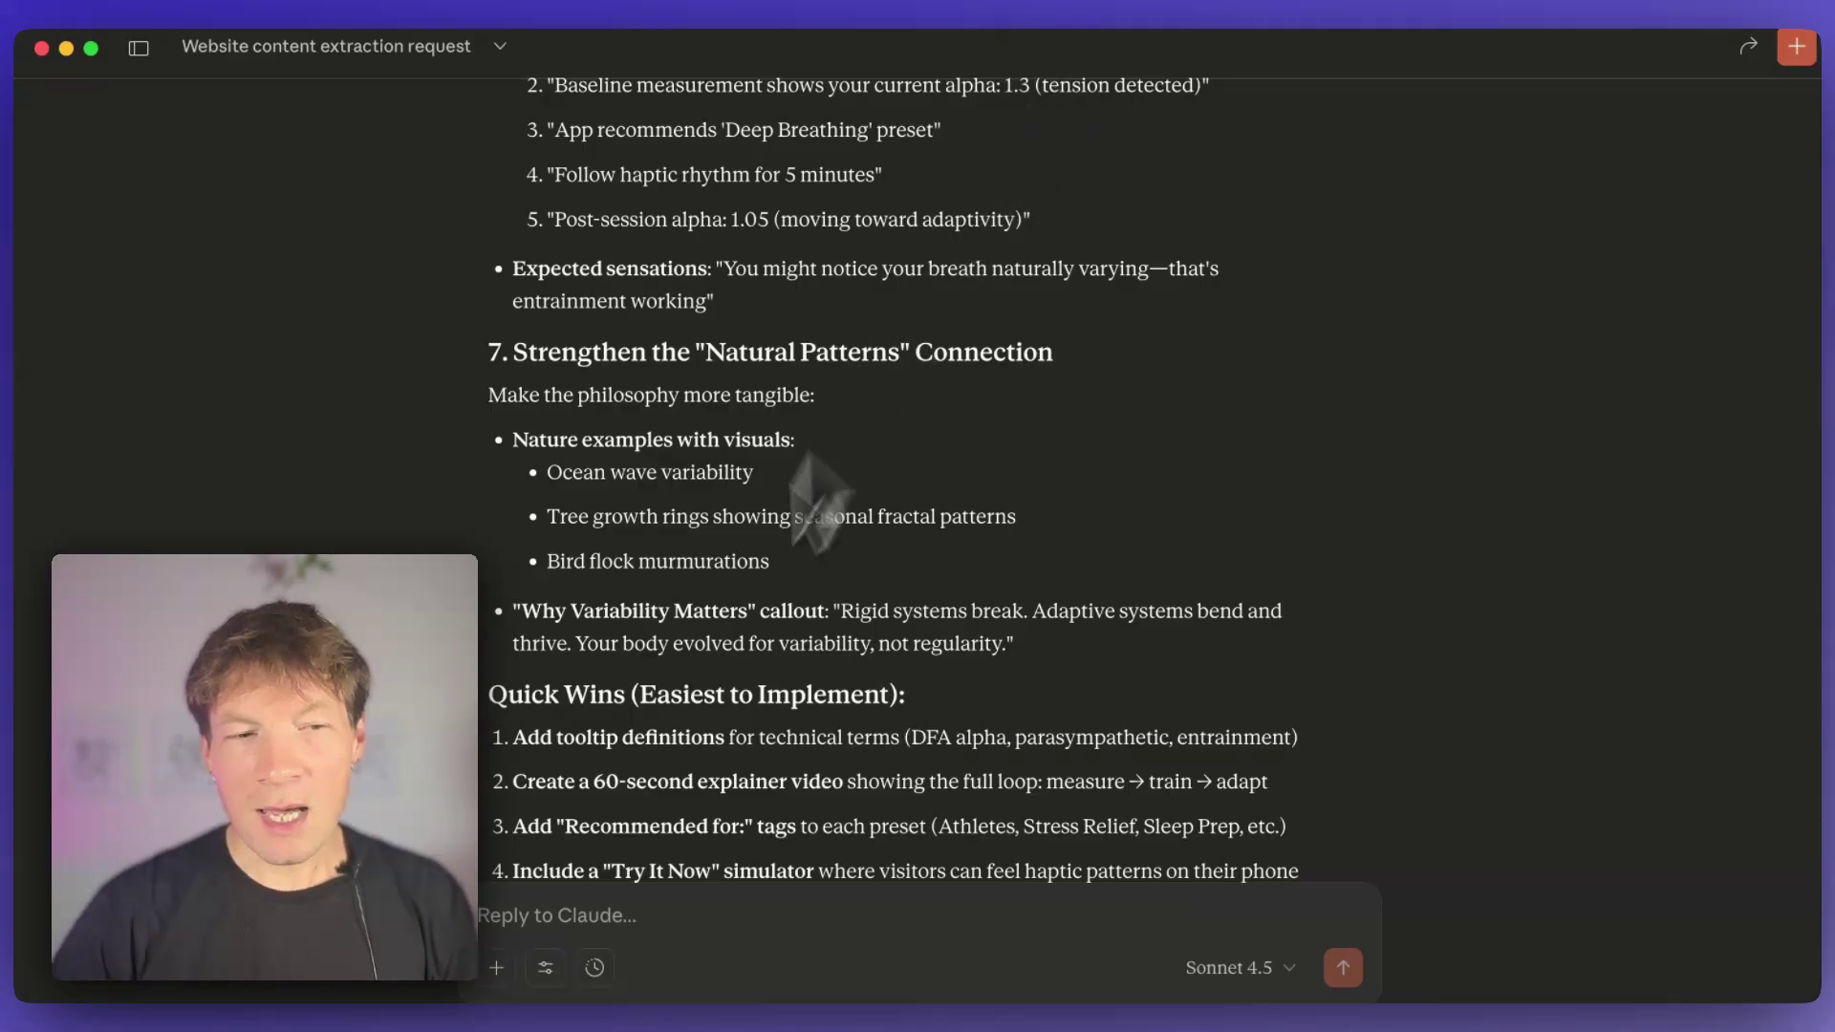
{"action": "scroll", "coordinate": [779, 728], "scroll_direction": "down", "scroll_amount": 3}
{"action": "scroll", "coordinate": [799, 728], "scroll_direction": "down", "scroll_amount": 1}
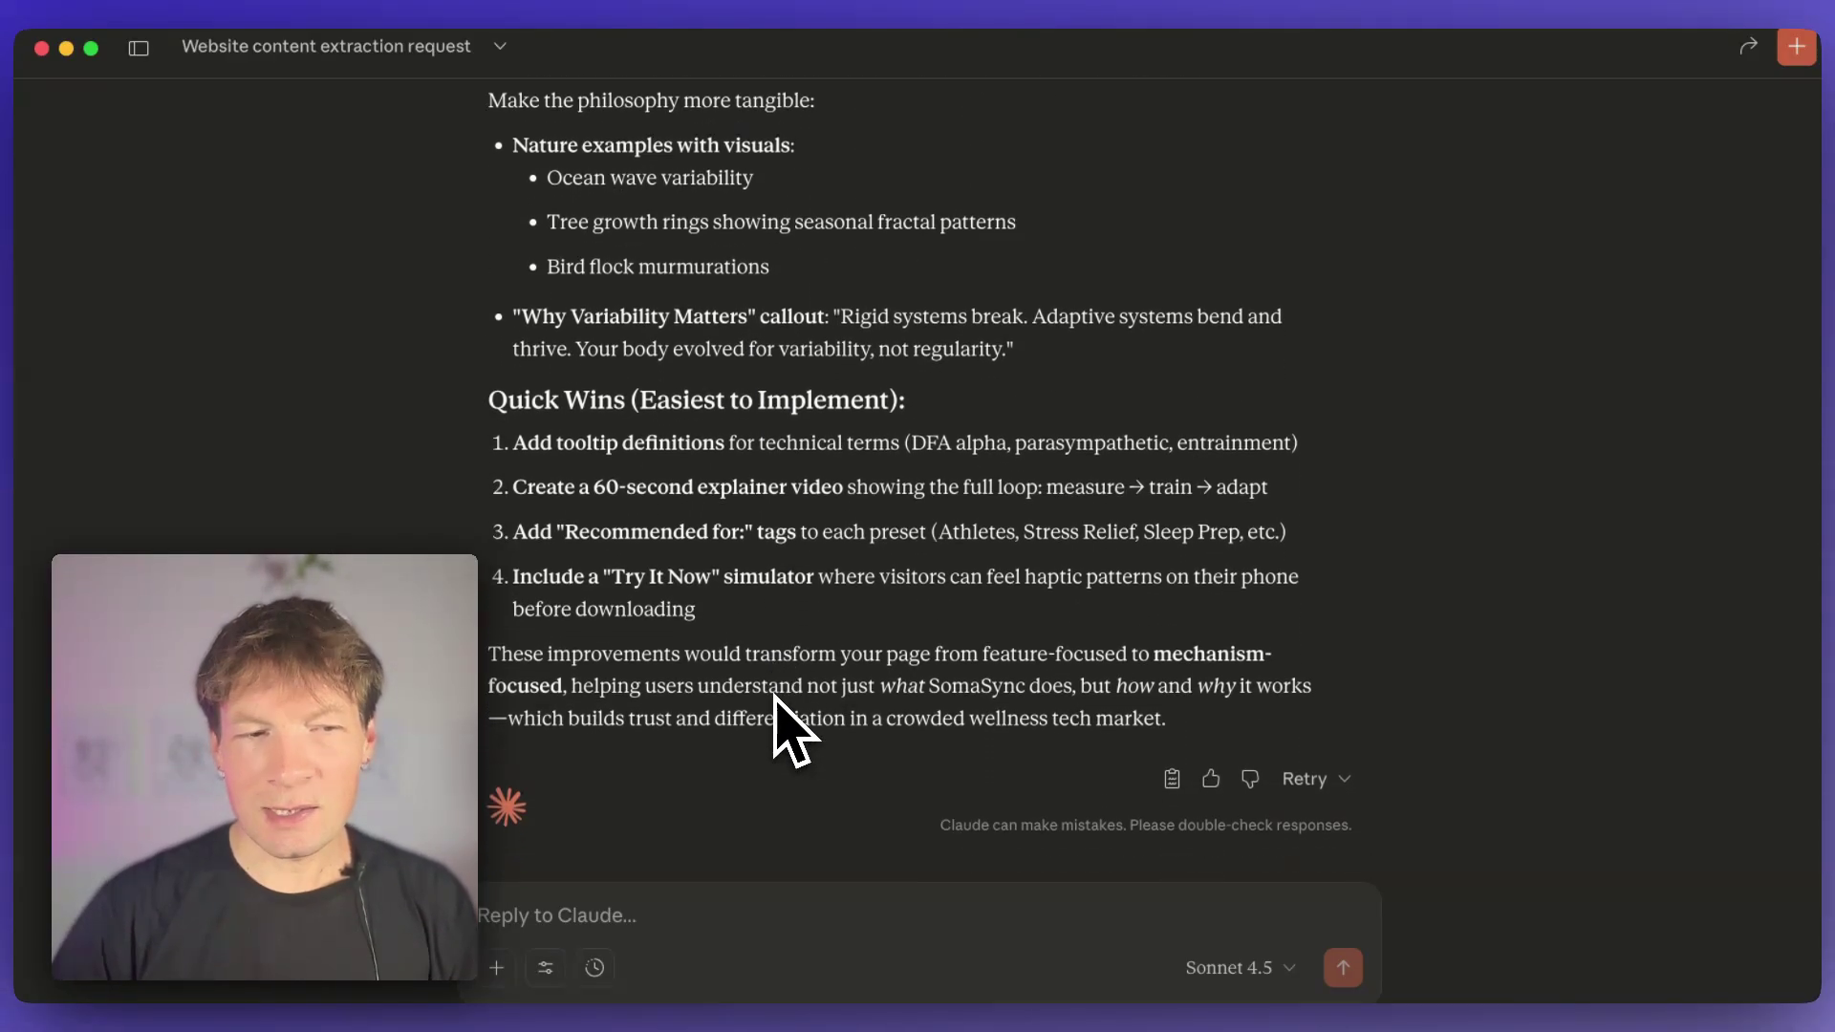
{"action": "scroll", "coordinate": [738, 425], "scroll_direction": "up", "scroll_amount": 1}
{"action": "scroll", "coordinate": [723, 538], "scroll_direction": "up", "scroll_amount": 8}
{"action": "scroll", "coordinate": [726, 535], "scroll_direction": "up", "scroll_amount": 5}
{"action": "scroll", "coordinate": [730, 573], "scroll_direction": "down", "scroll_amount": 10}
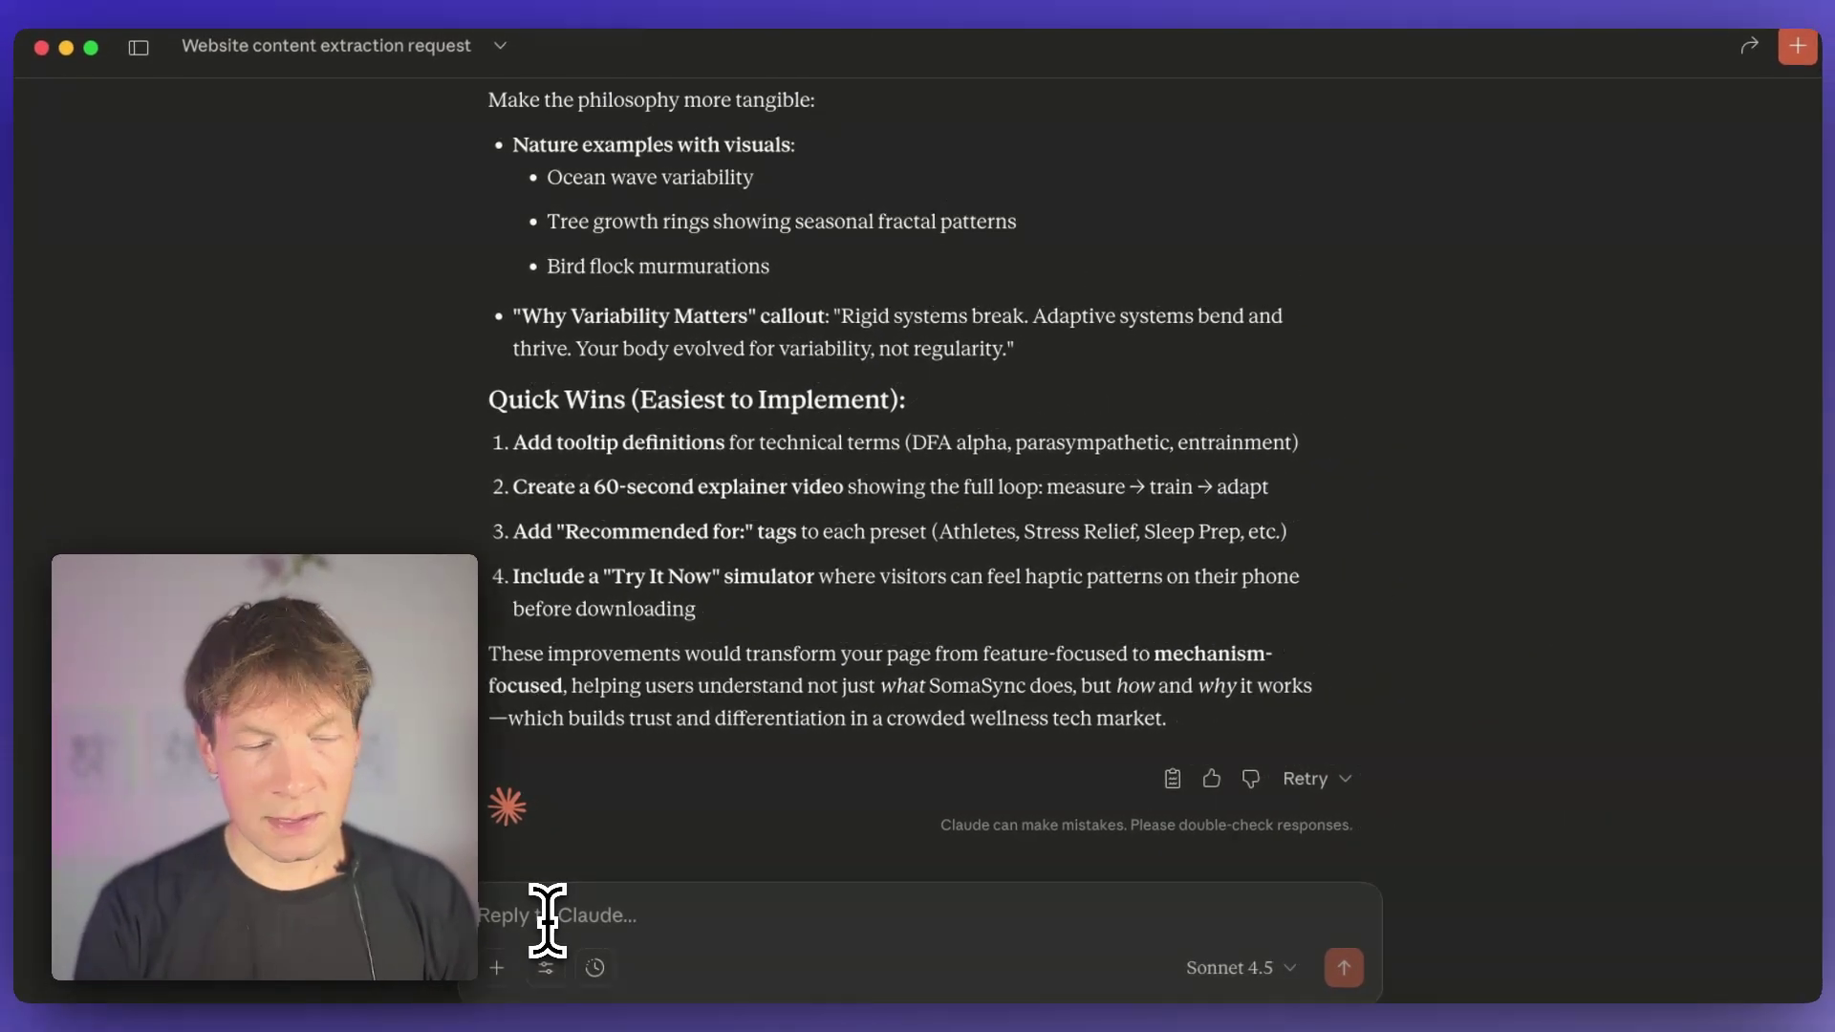
{"action": "type", "text": "Ok"}
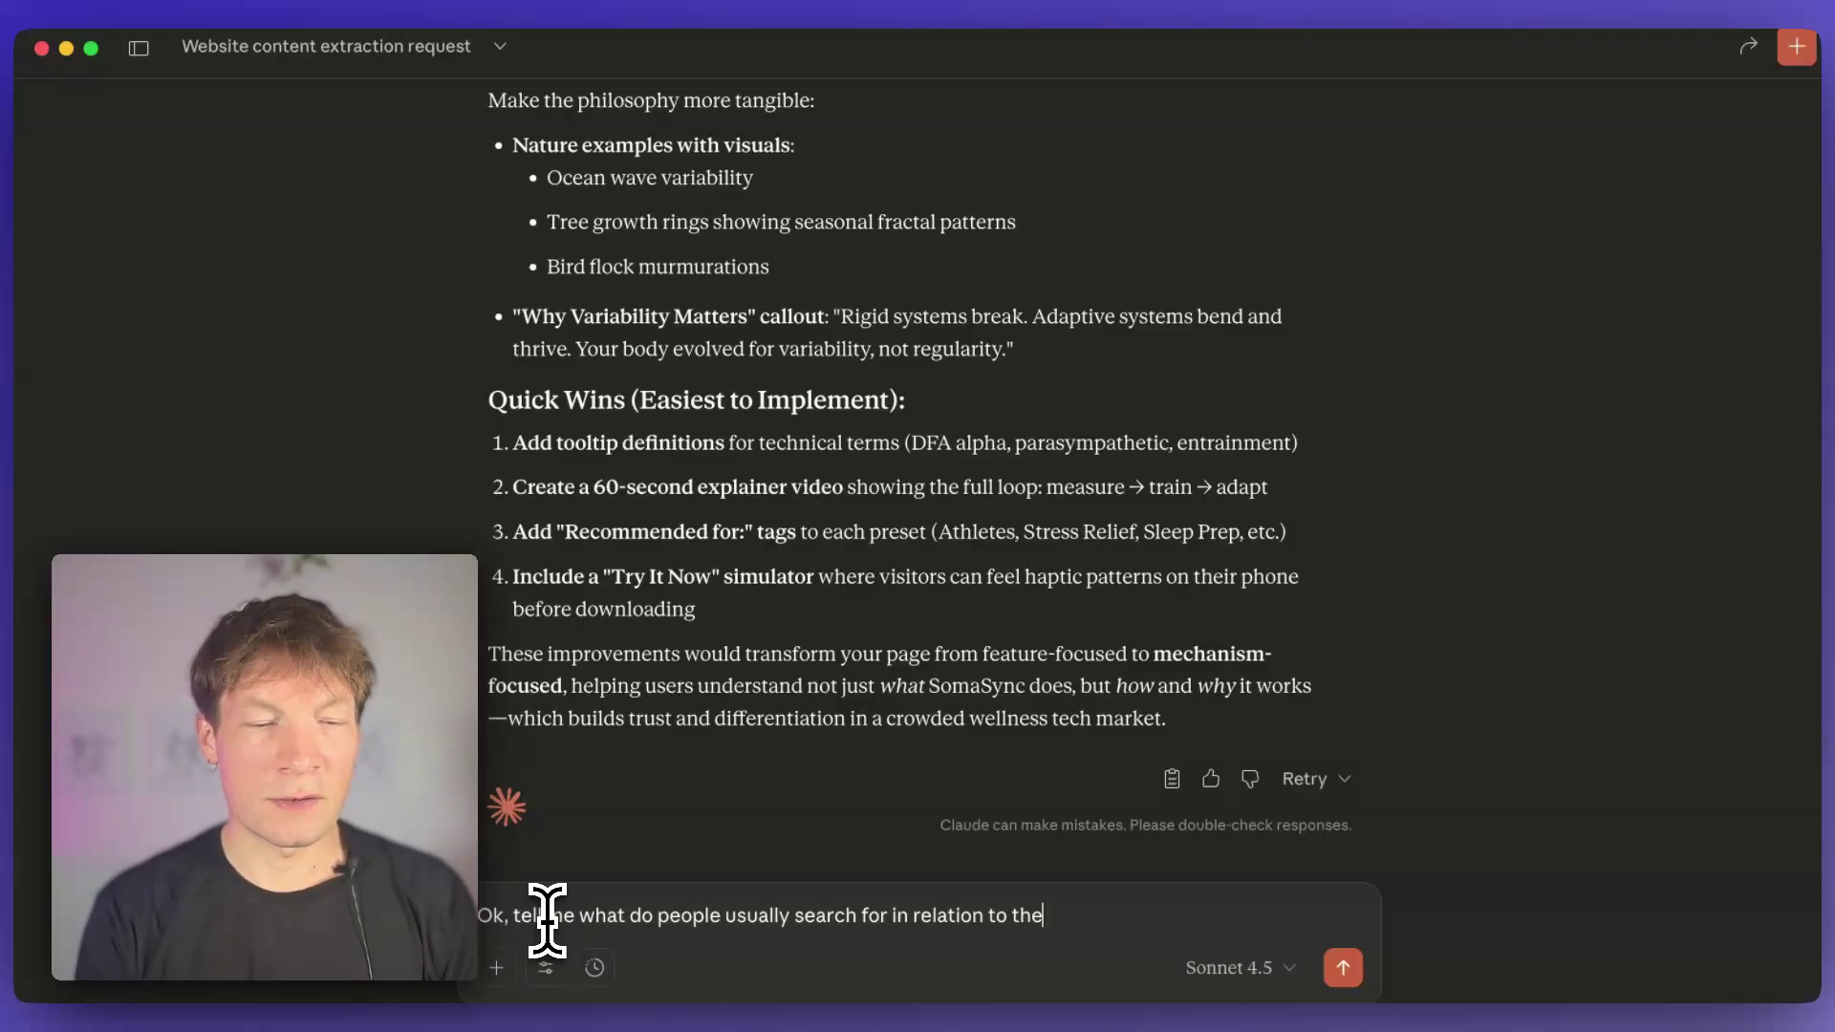
{"action": "type", "text": "se topic"}
- Send the search question, check the InfraNodus tools, and expand the first search-intent call
{"action": "key", "text": "Return"}
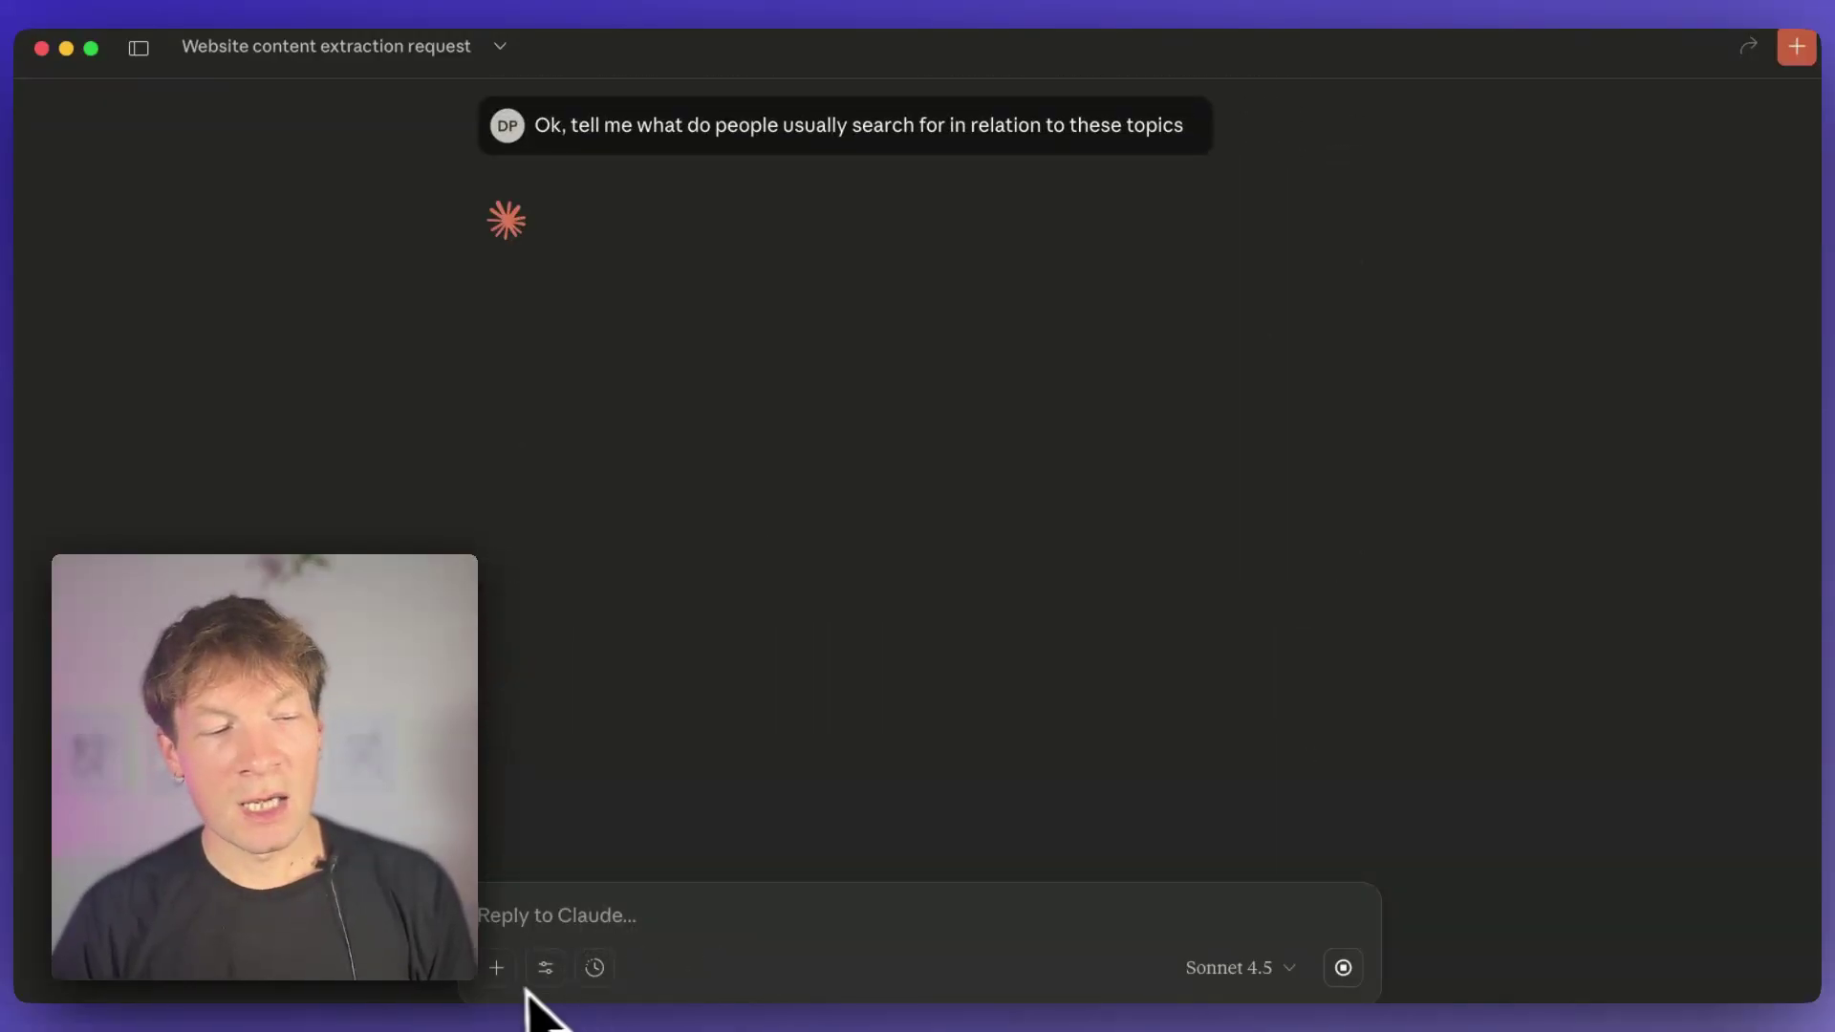
{"action": "left_click", "coordinate": [544, 967]}
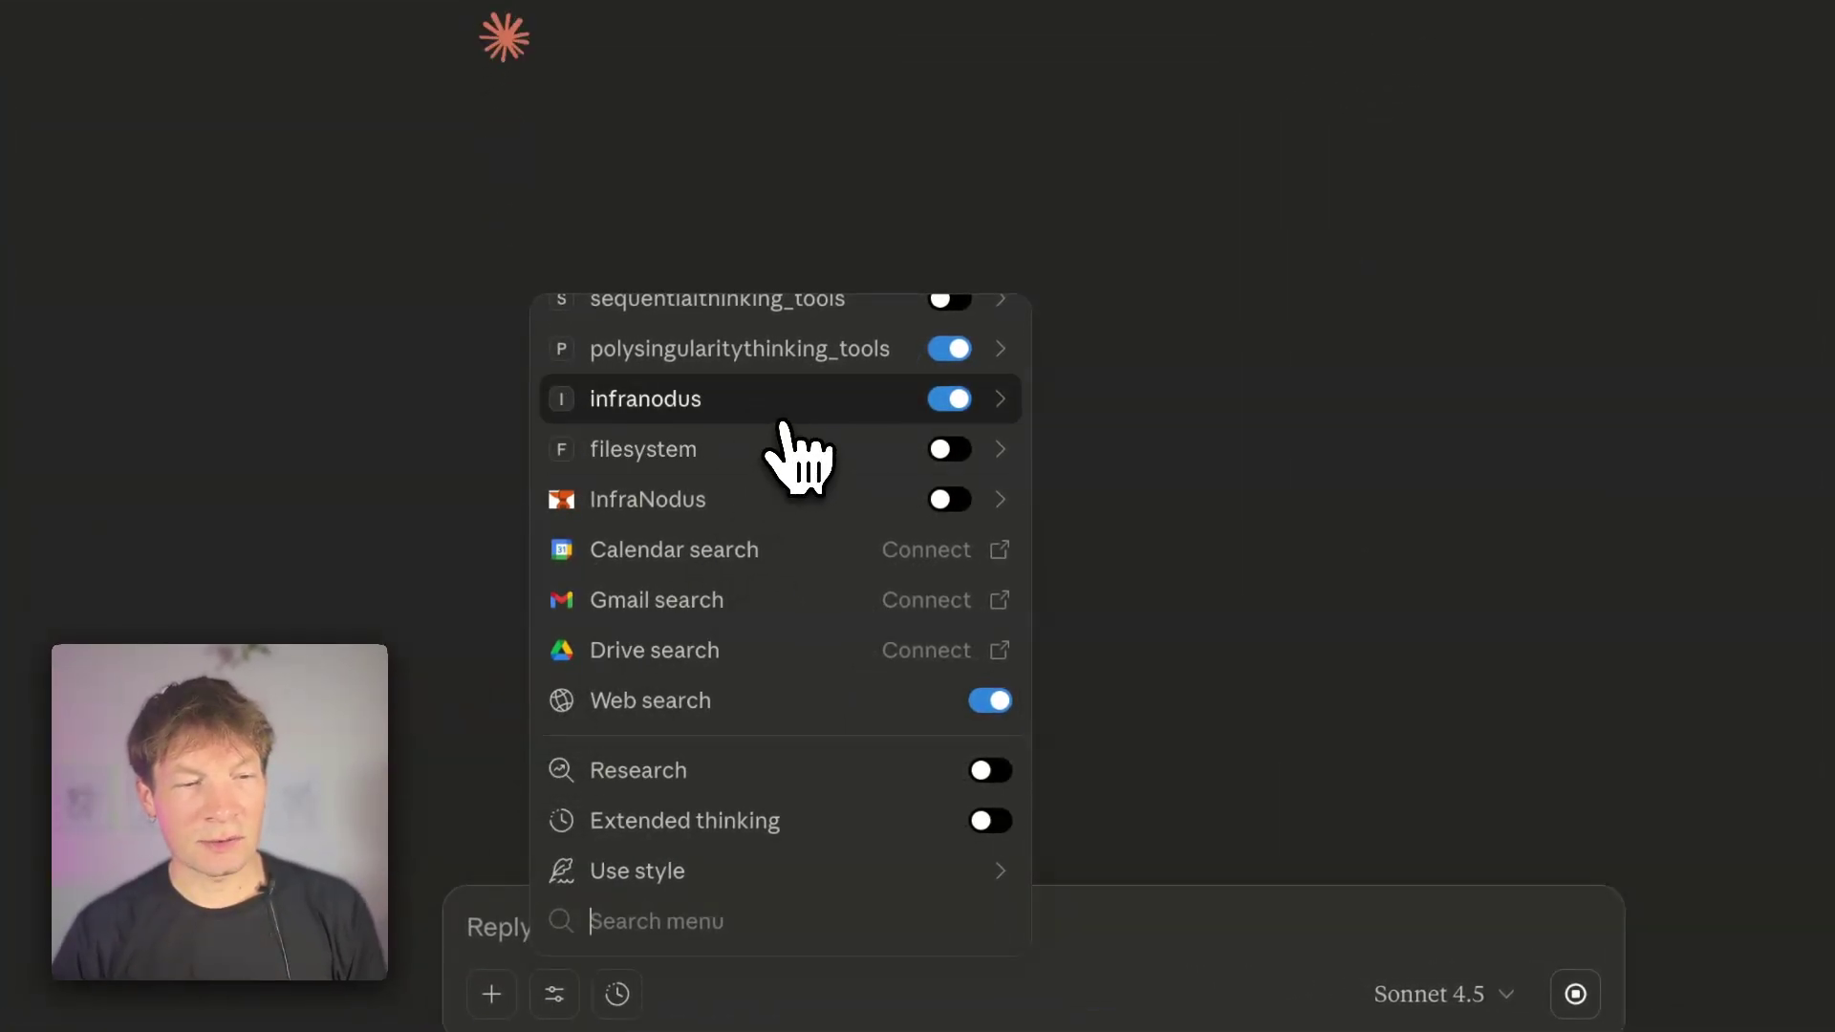
{"action": "left_click", "coordinate": [782, 409]}
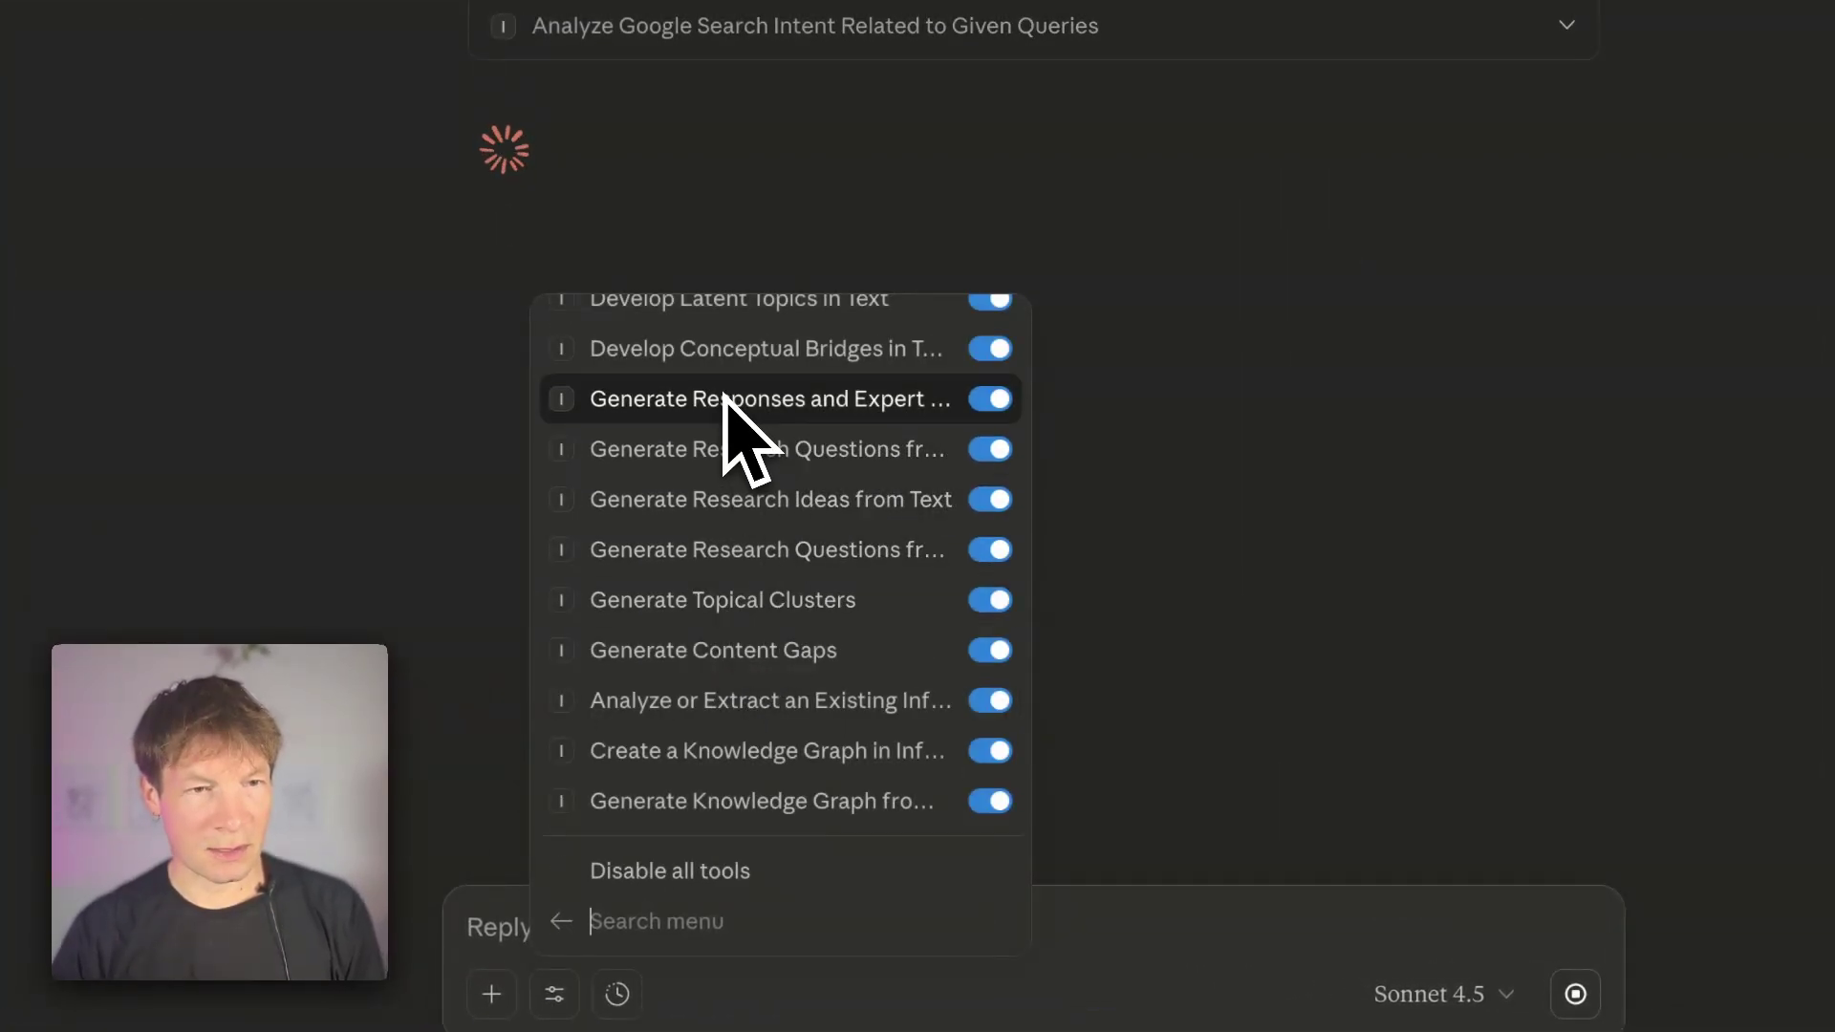
{"action": "left_click", "coordinate": [843, 236]}
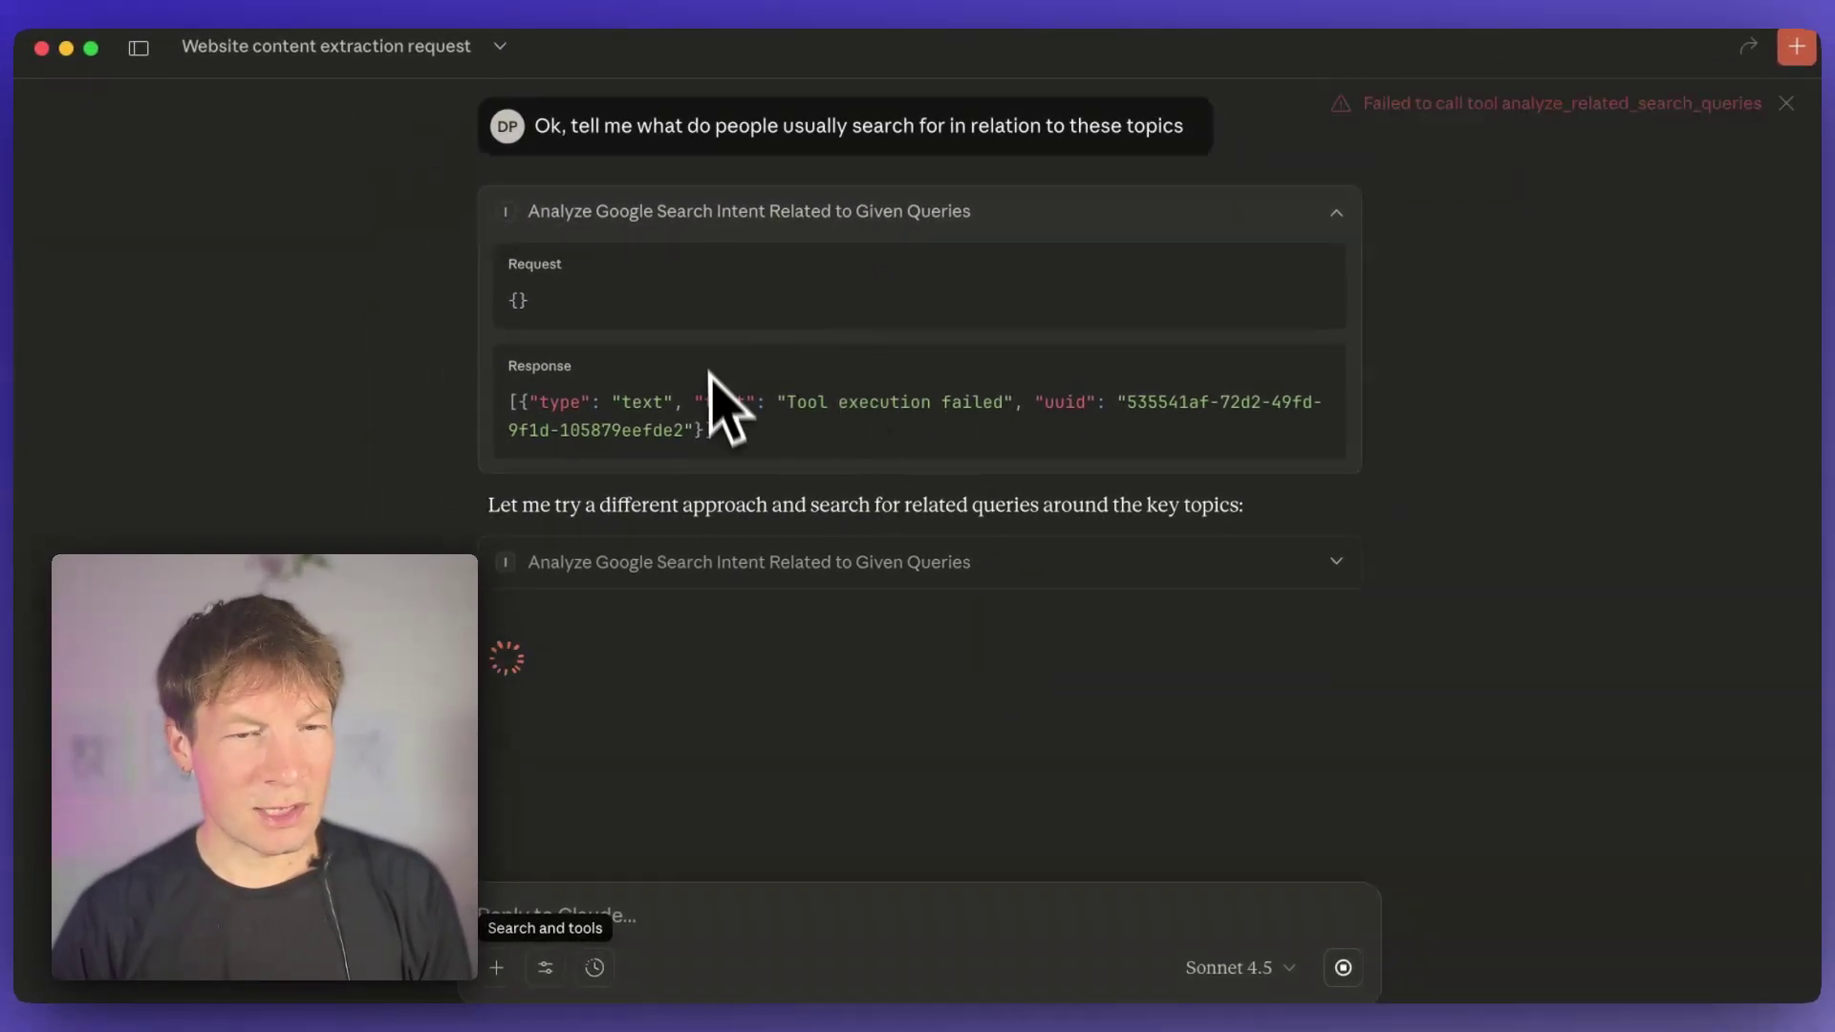
- Inspect the retry search call's HRV training, biofeedback app and Polar H10 queries
{"action": "left_click", "coordinate": [726, 572]}
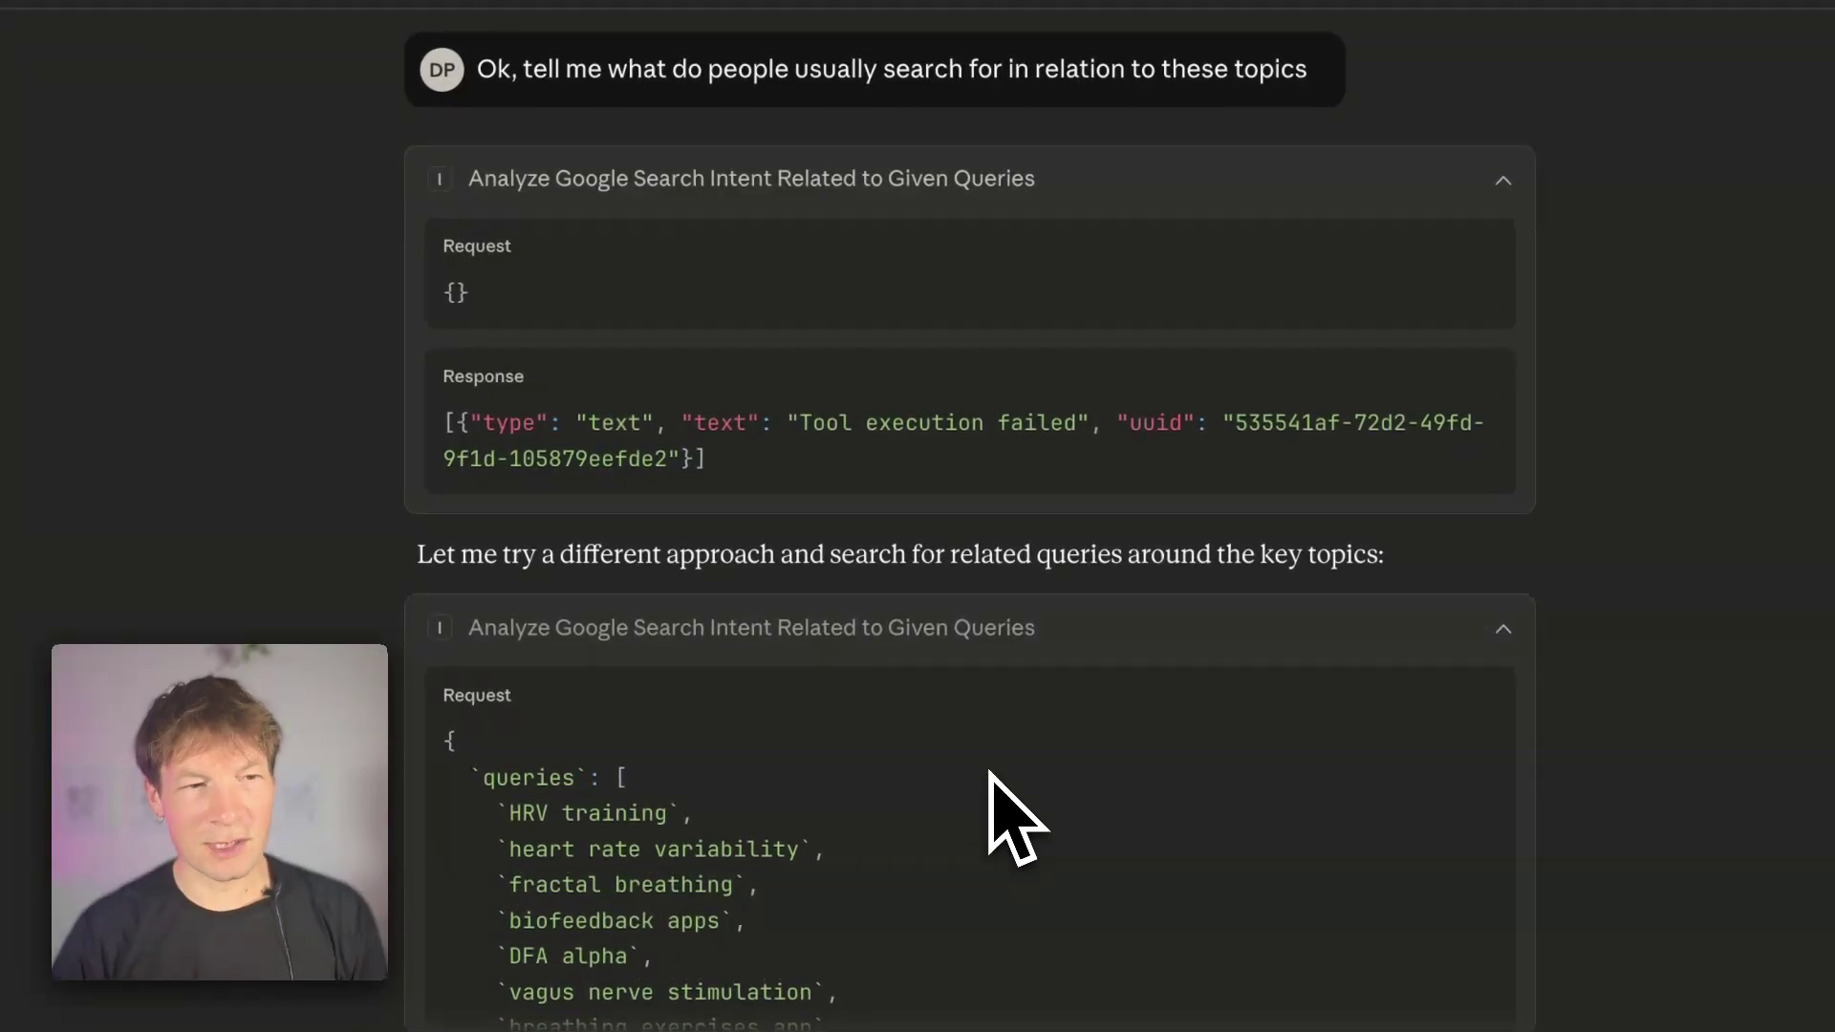
{"action": "scroll", "coordinate": [894, 574], "scroll_direction": "down", "scroll_amount": 2}
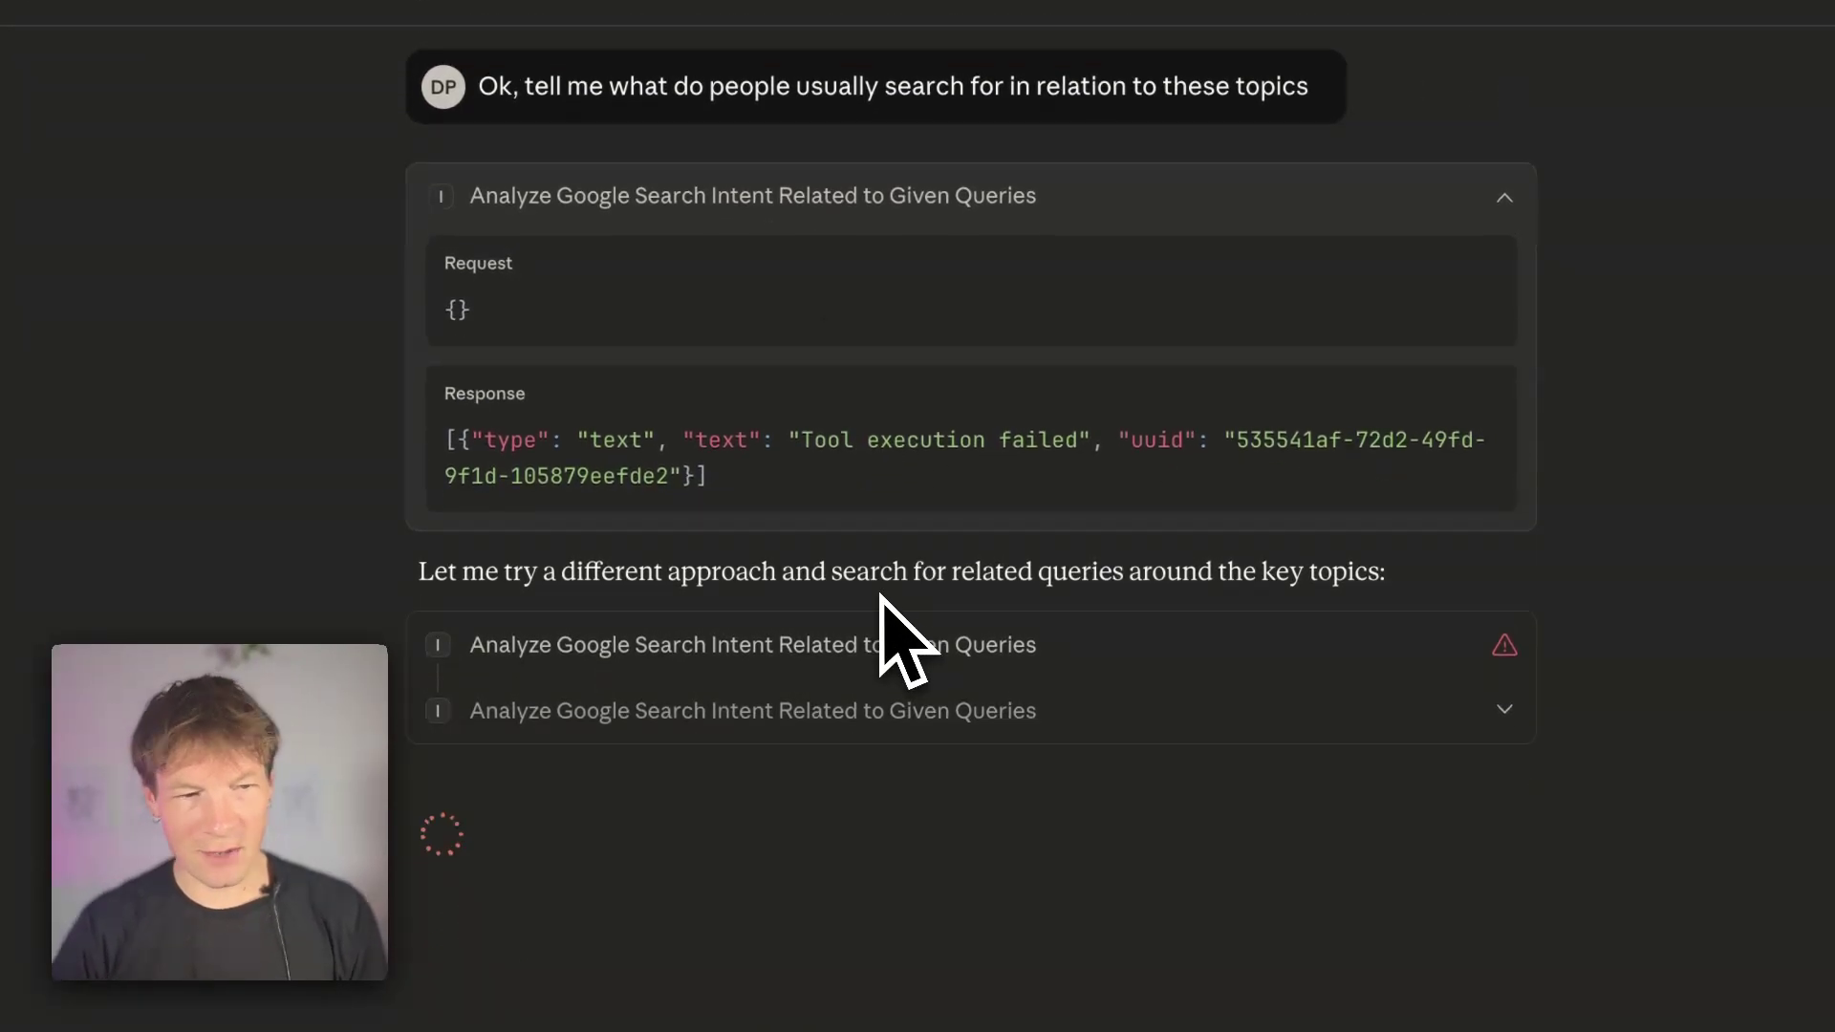
{"action": "scroll", "coordinate": [861, 764], "scroll_direction": "down", "scroll_amount": 2}
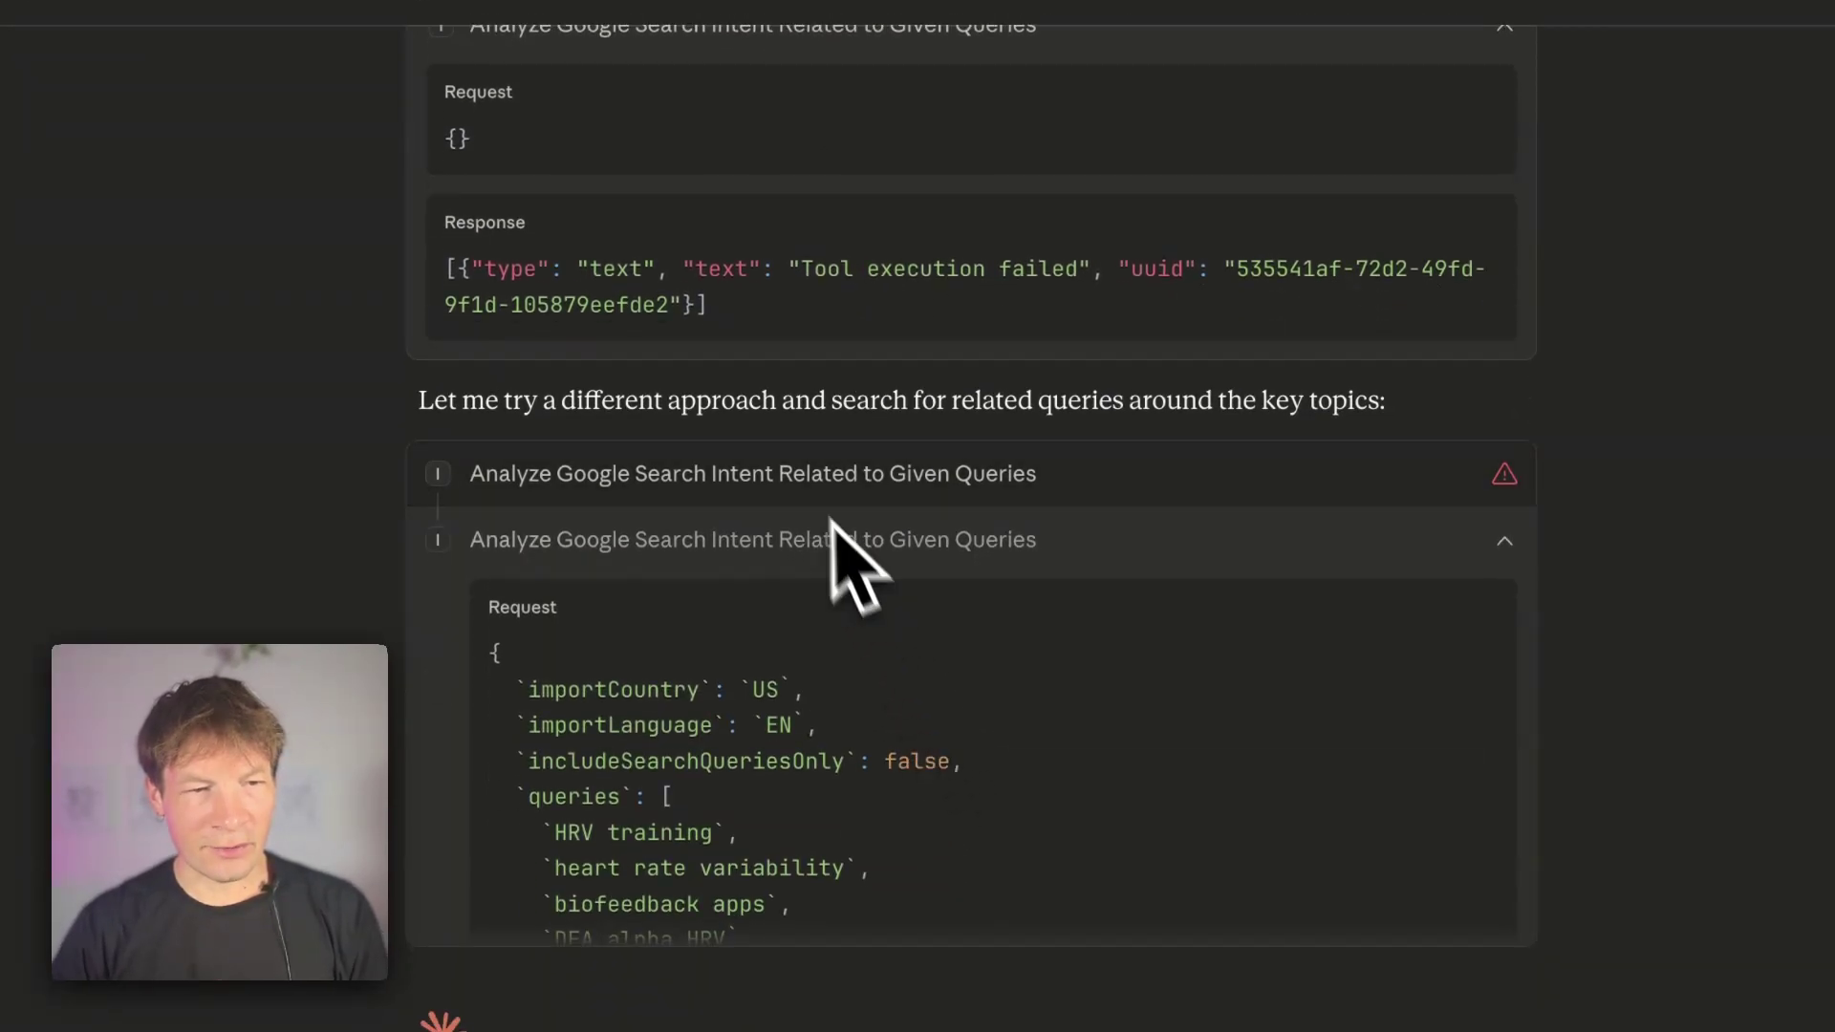
{"action": "scroll", "coordinate": [840, 739], "scroll_direction": "down", "scroll_amount": 2}
{"action": "scroll", "coordinate": [862, 729], "scroll_direction": "down", "scroll_amount": 2}
{"action": "scroll", "coordinate": [797, 667], "scroll_direction": "up", "scroll_amount": 2}
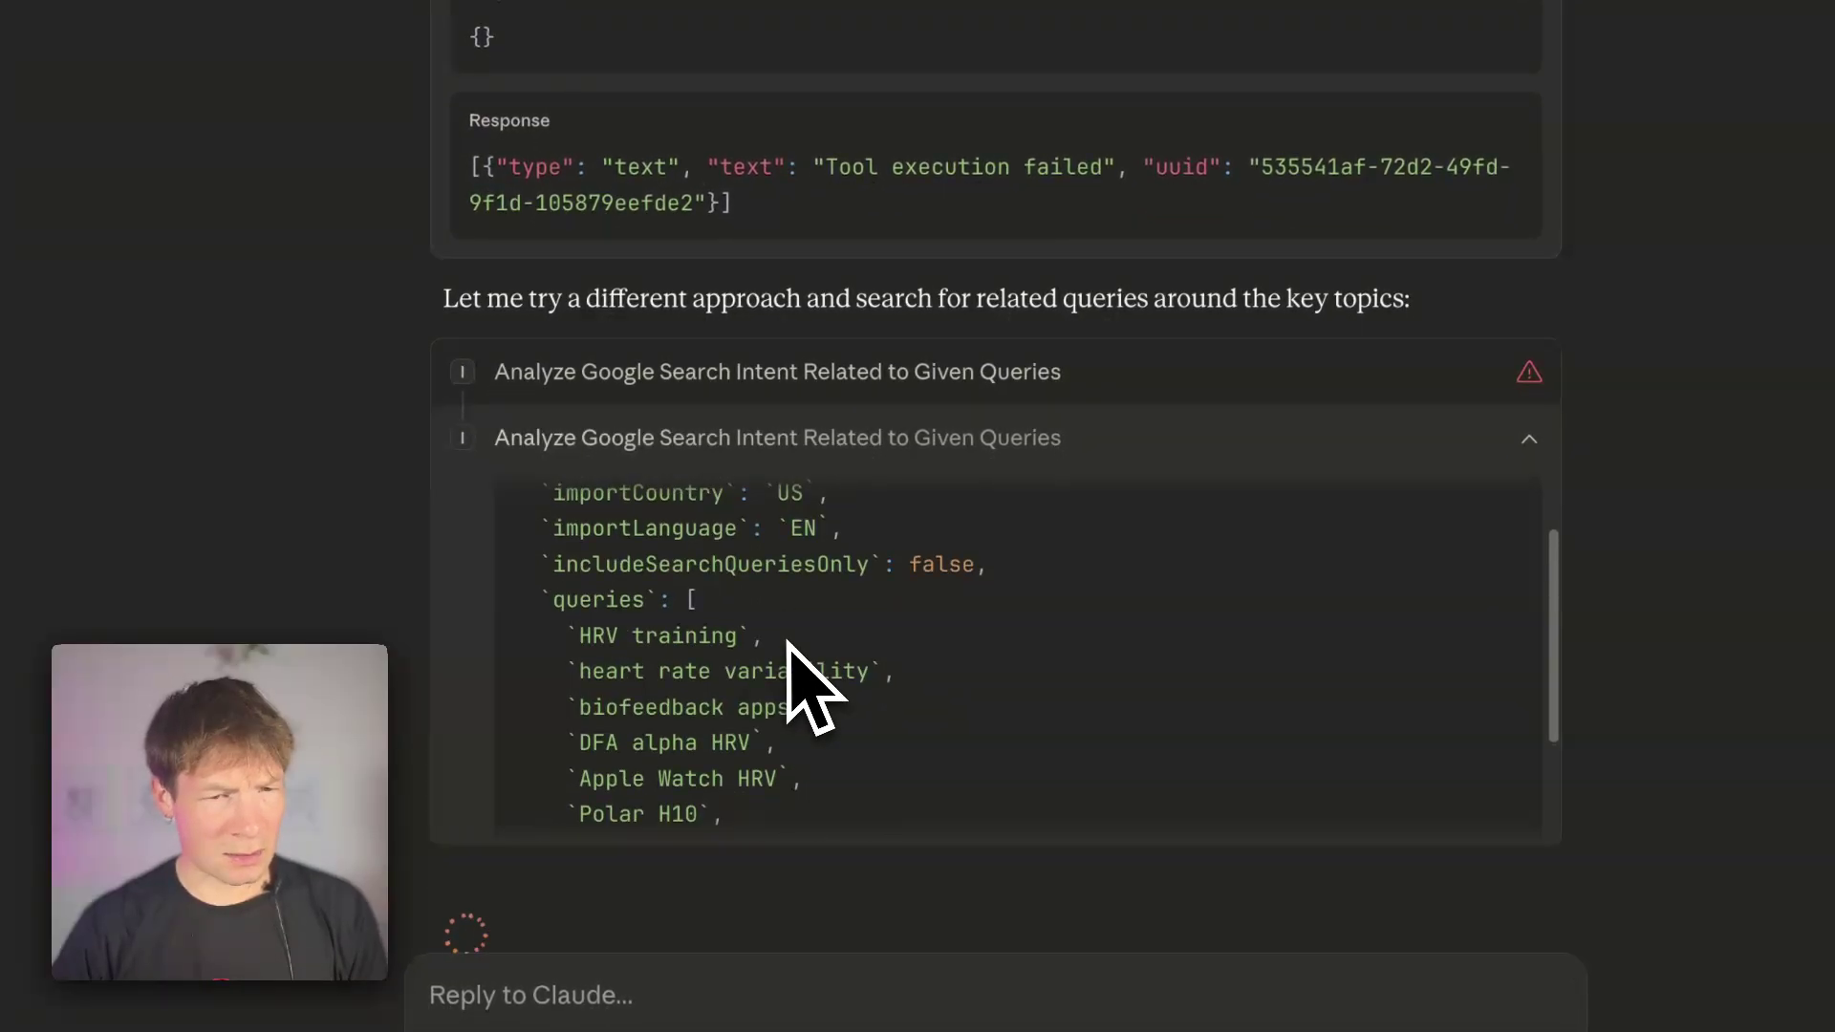
{"action": "left_click", "coordinate": [832, 447]}
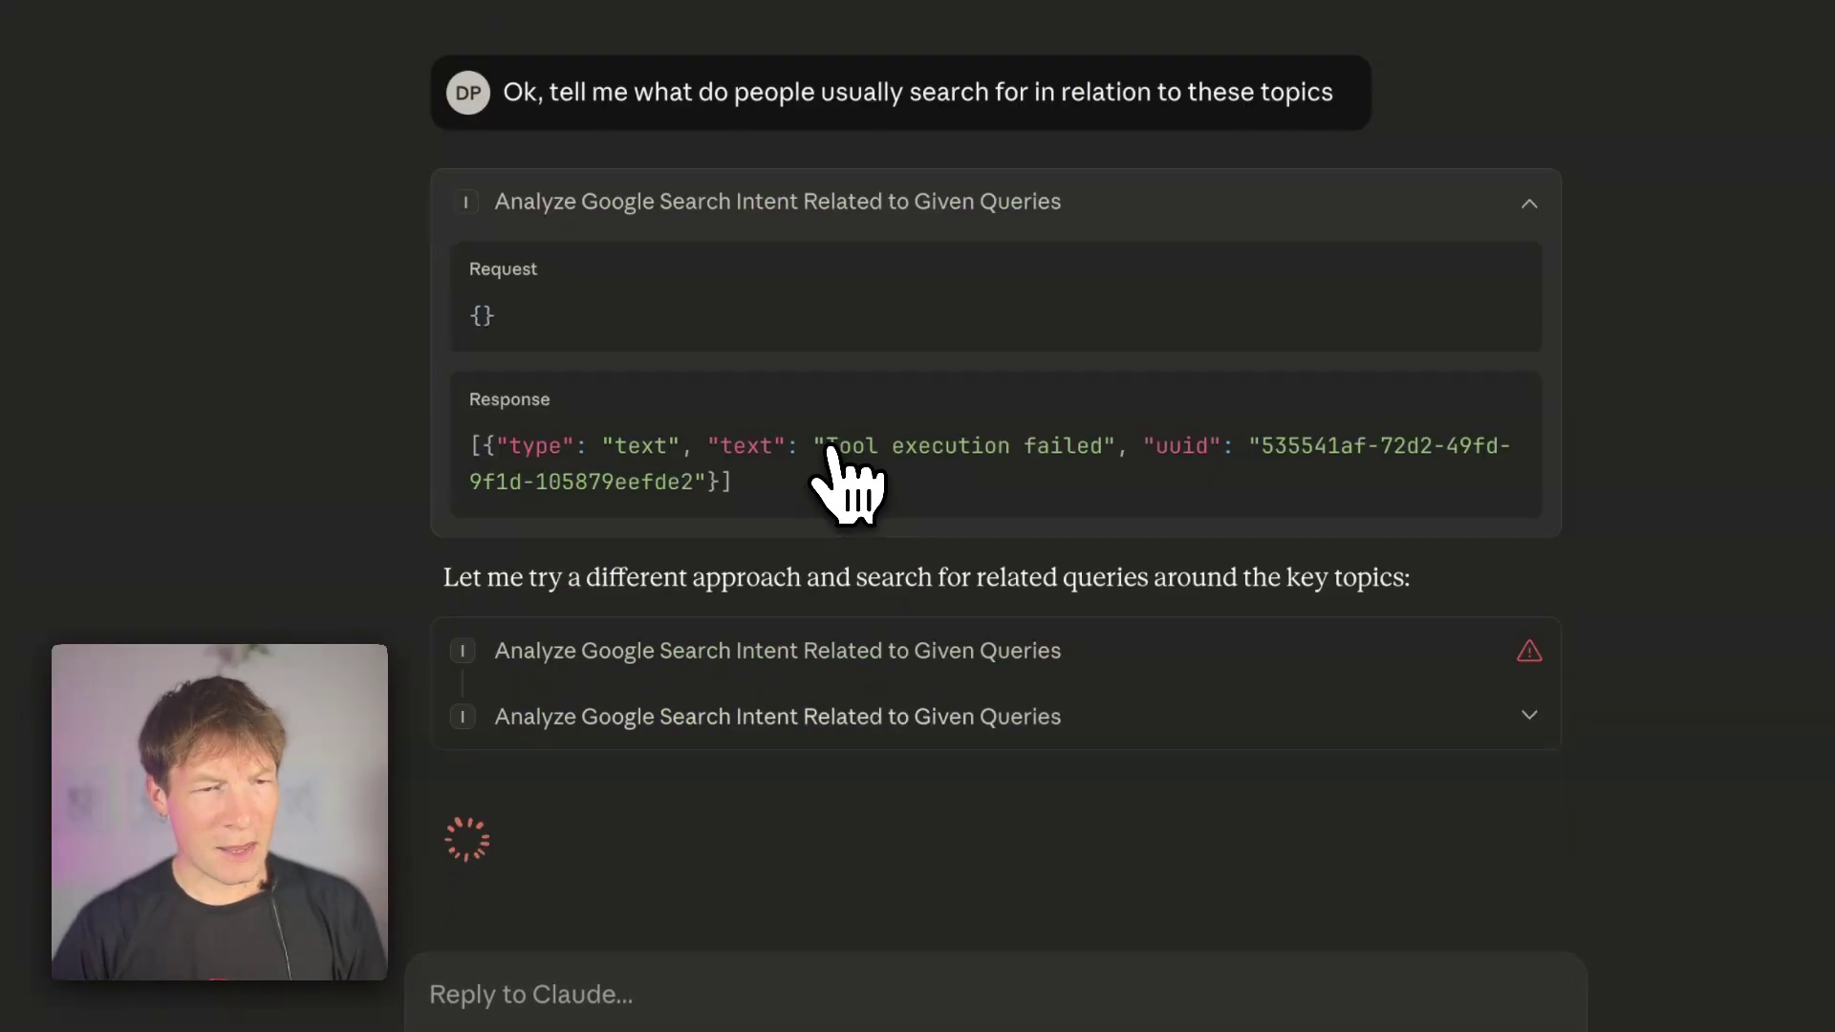
{"action": "left_click", "coordinate": [790, 717]}
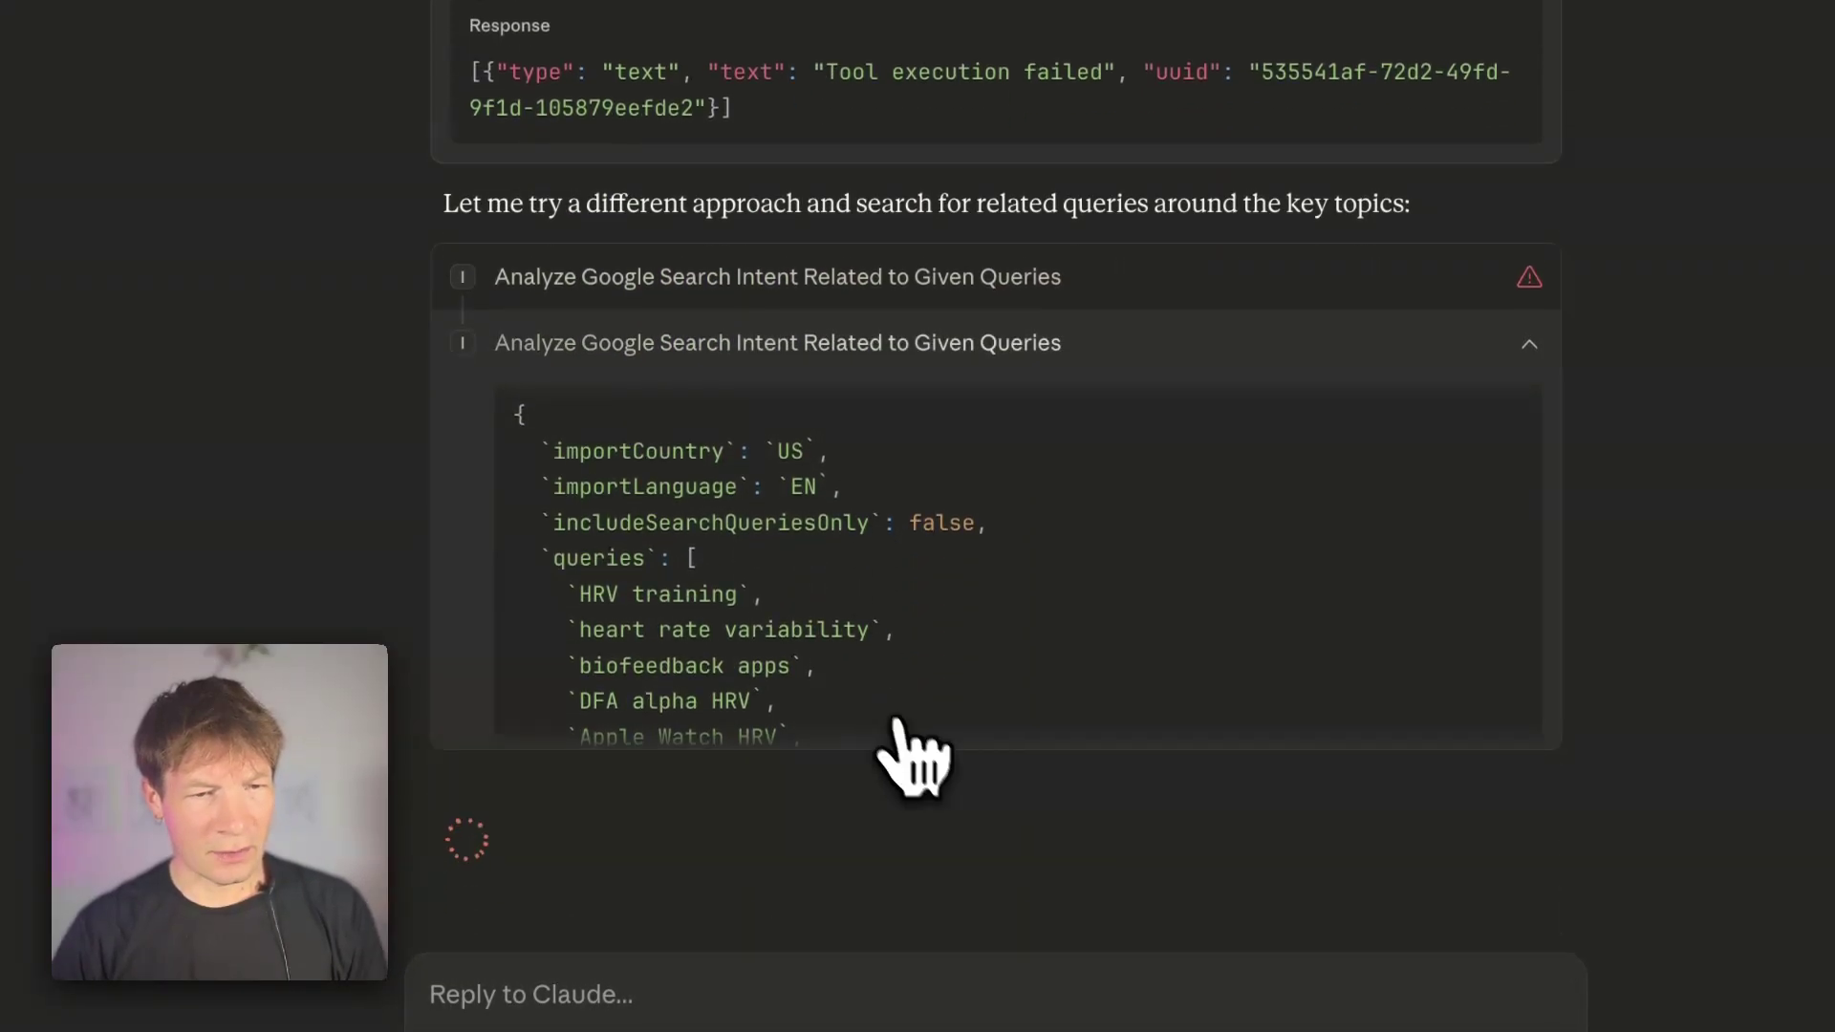
{"action": "scroll", "coordinate": [781, 595], "scroll_direction": "up", "scroll_amount": 2}
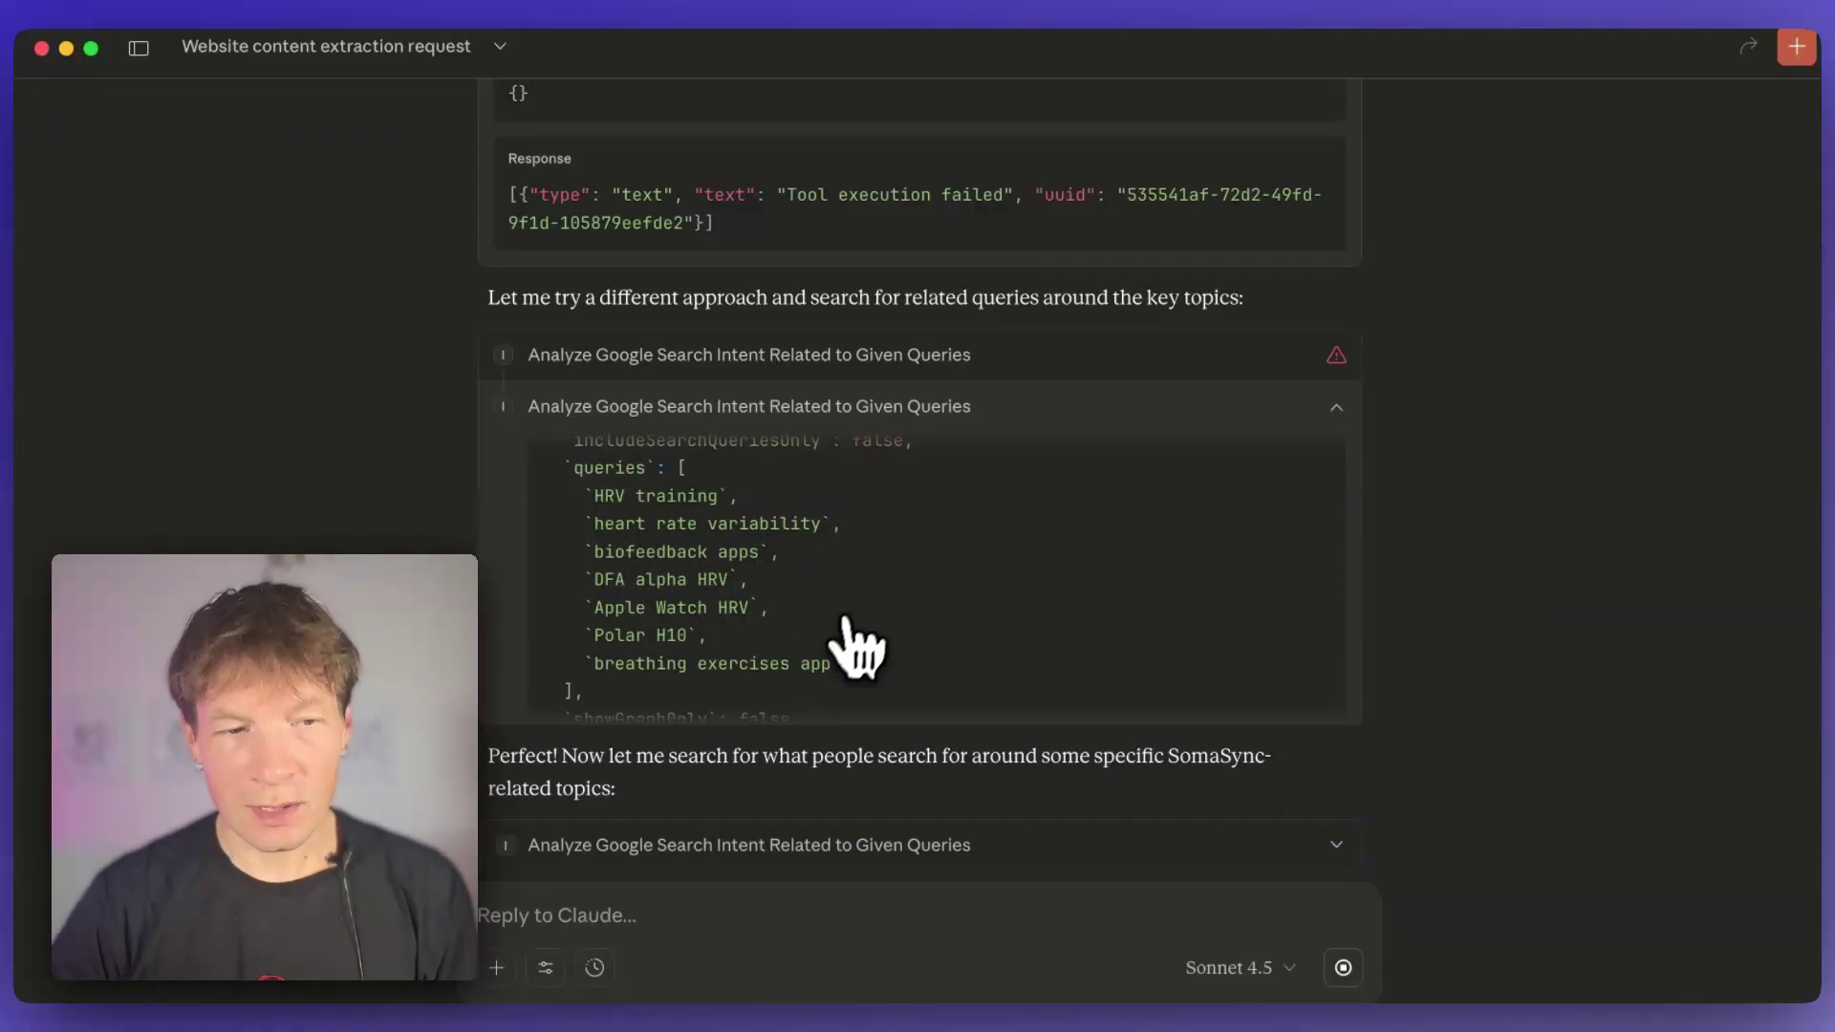
{"action": "scroll", "coordinate": [383, 398], "scroll_direction": "up", "scroll_amount": 15}
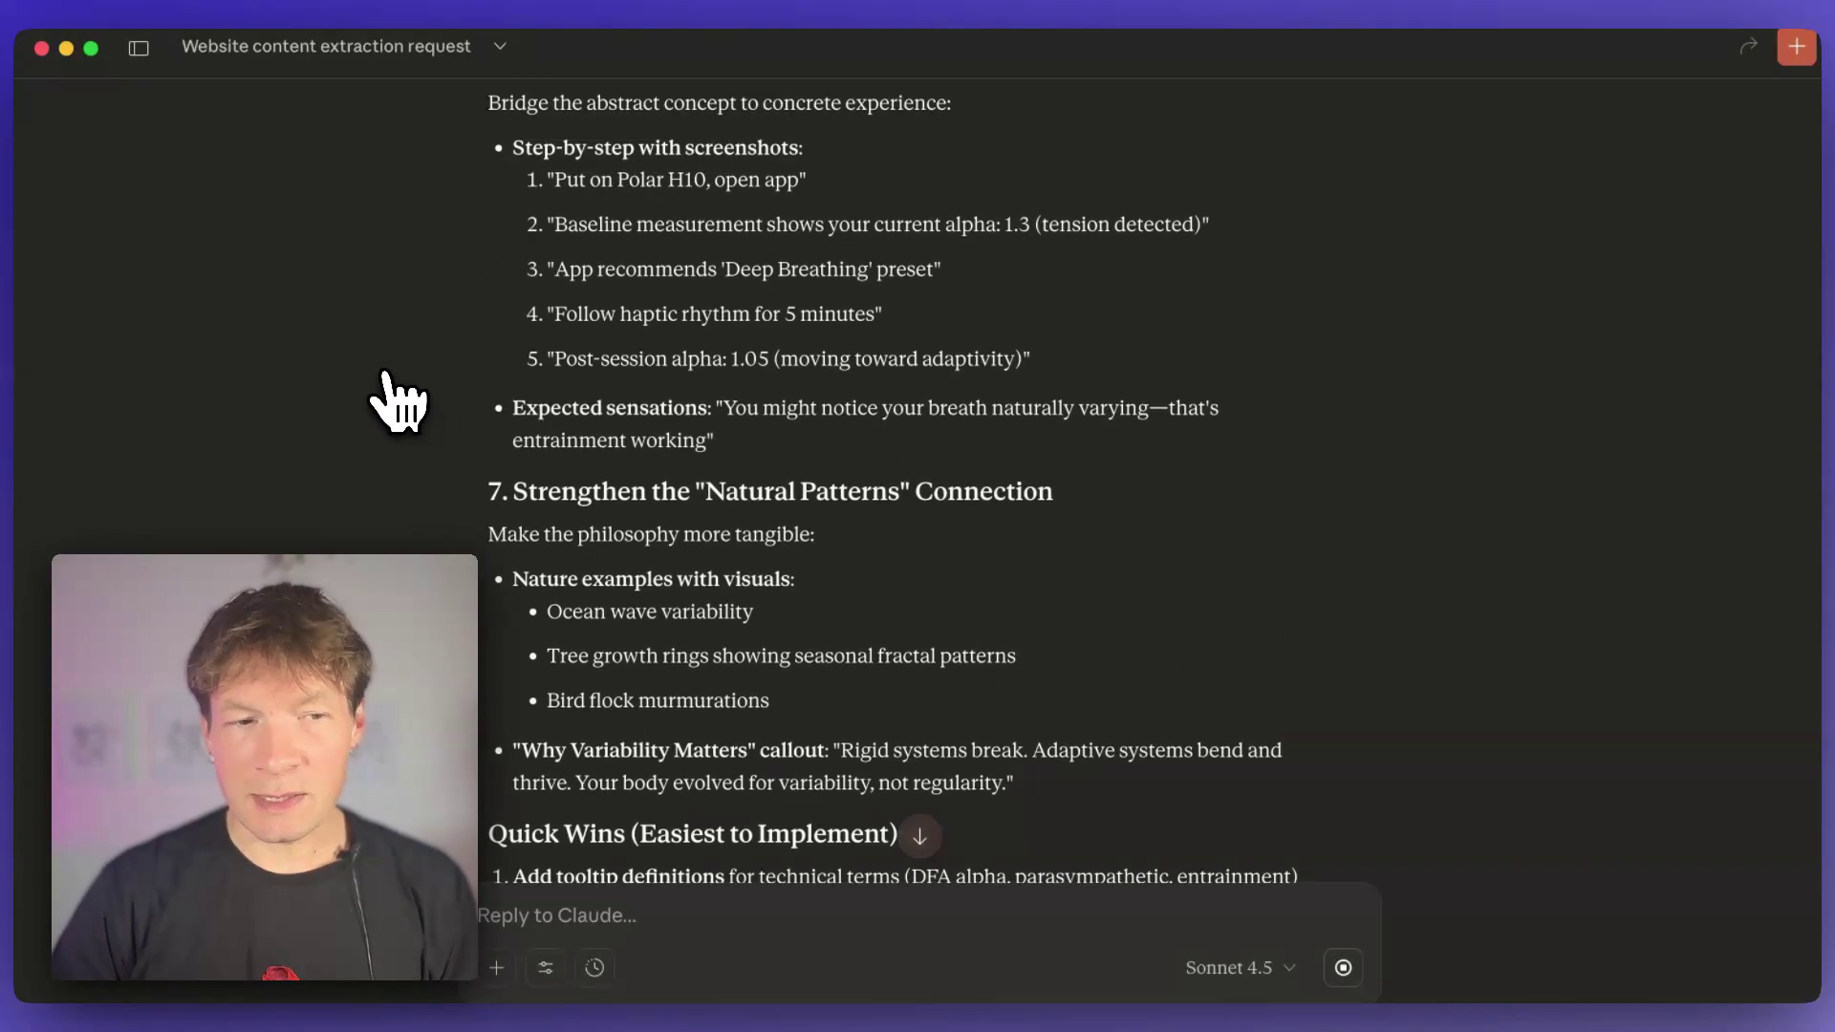
{"action": "scroll", "coordinate": [382, 397], "scroll_direction": "up", "scroll_amount": 5}
{"action": "scroll", "coordinate": [382, 397], "scroll_direction": "down", "scroll_amount": 20}
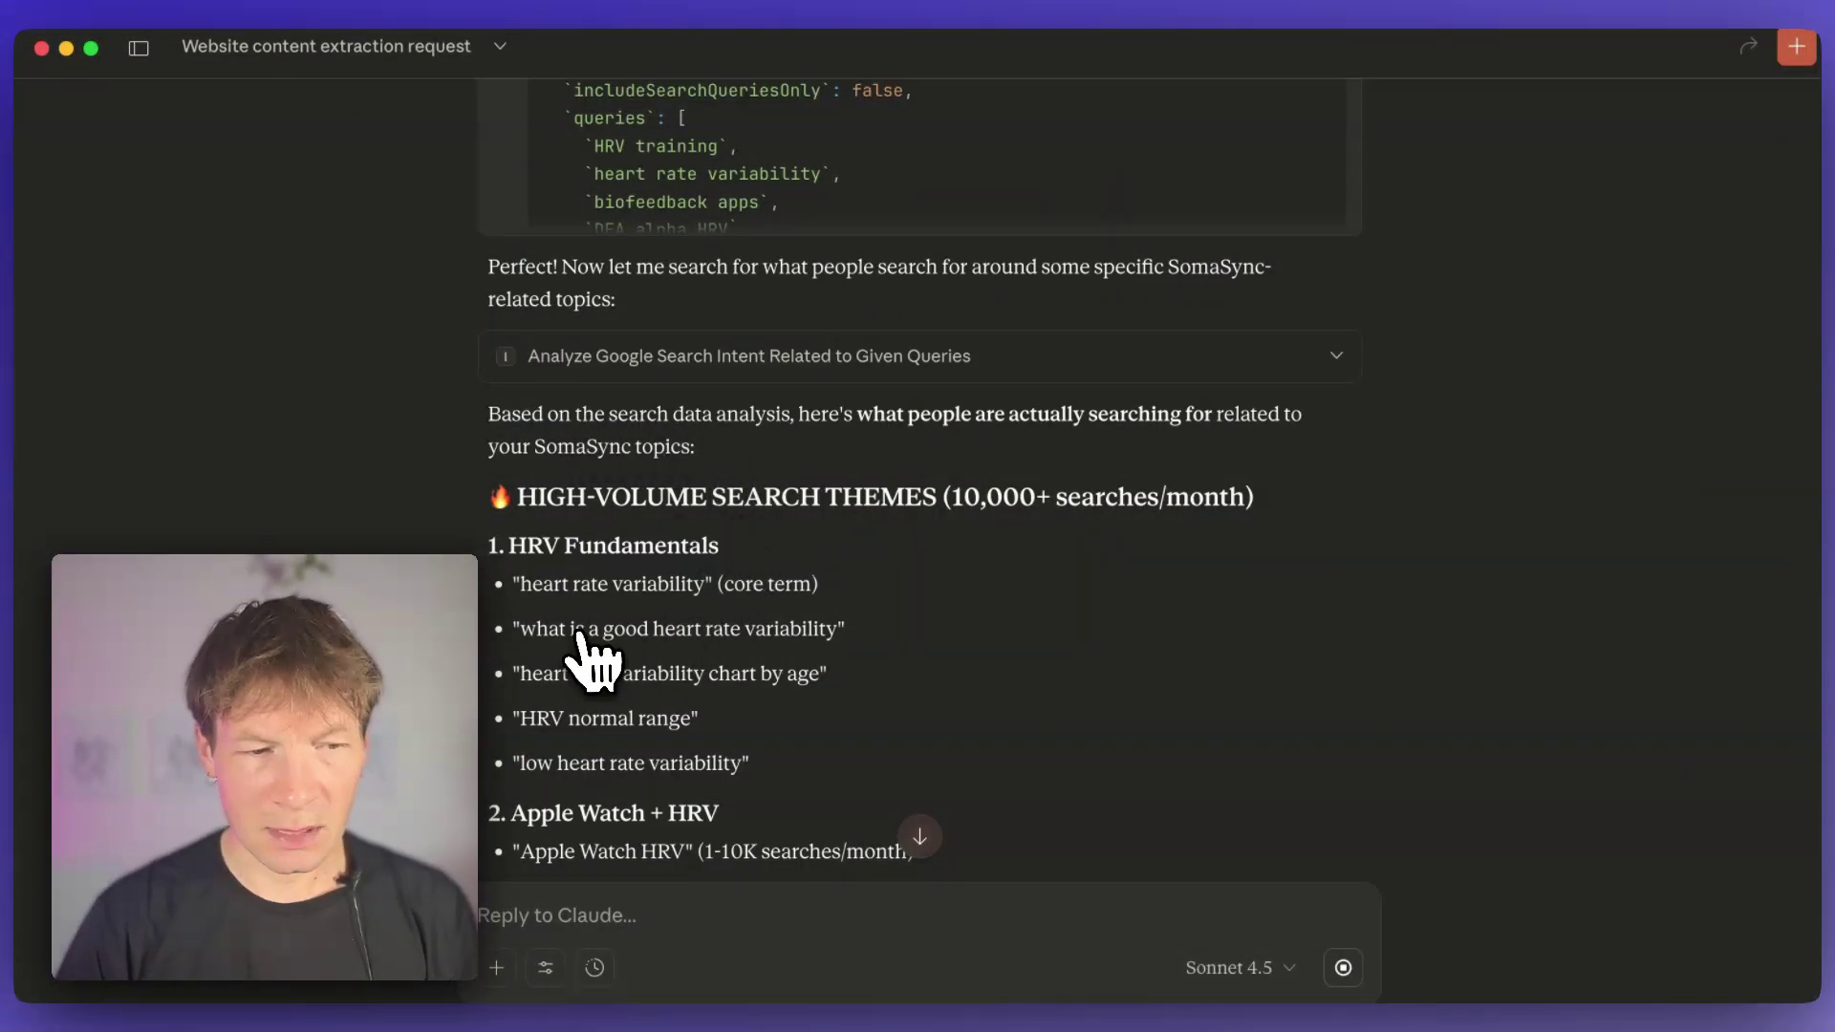
{"action": "scroll", "coordinate": [589, 657], "scroll_direction": "down", "scroll_amount": 3}
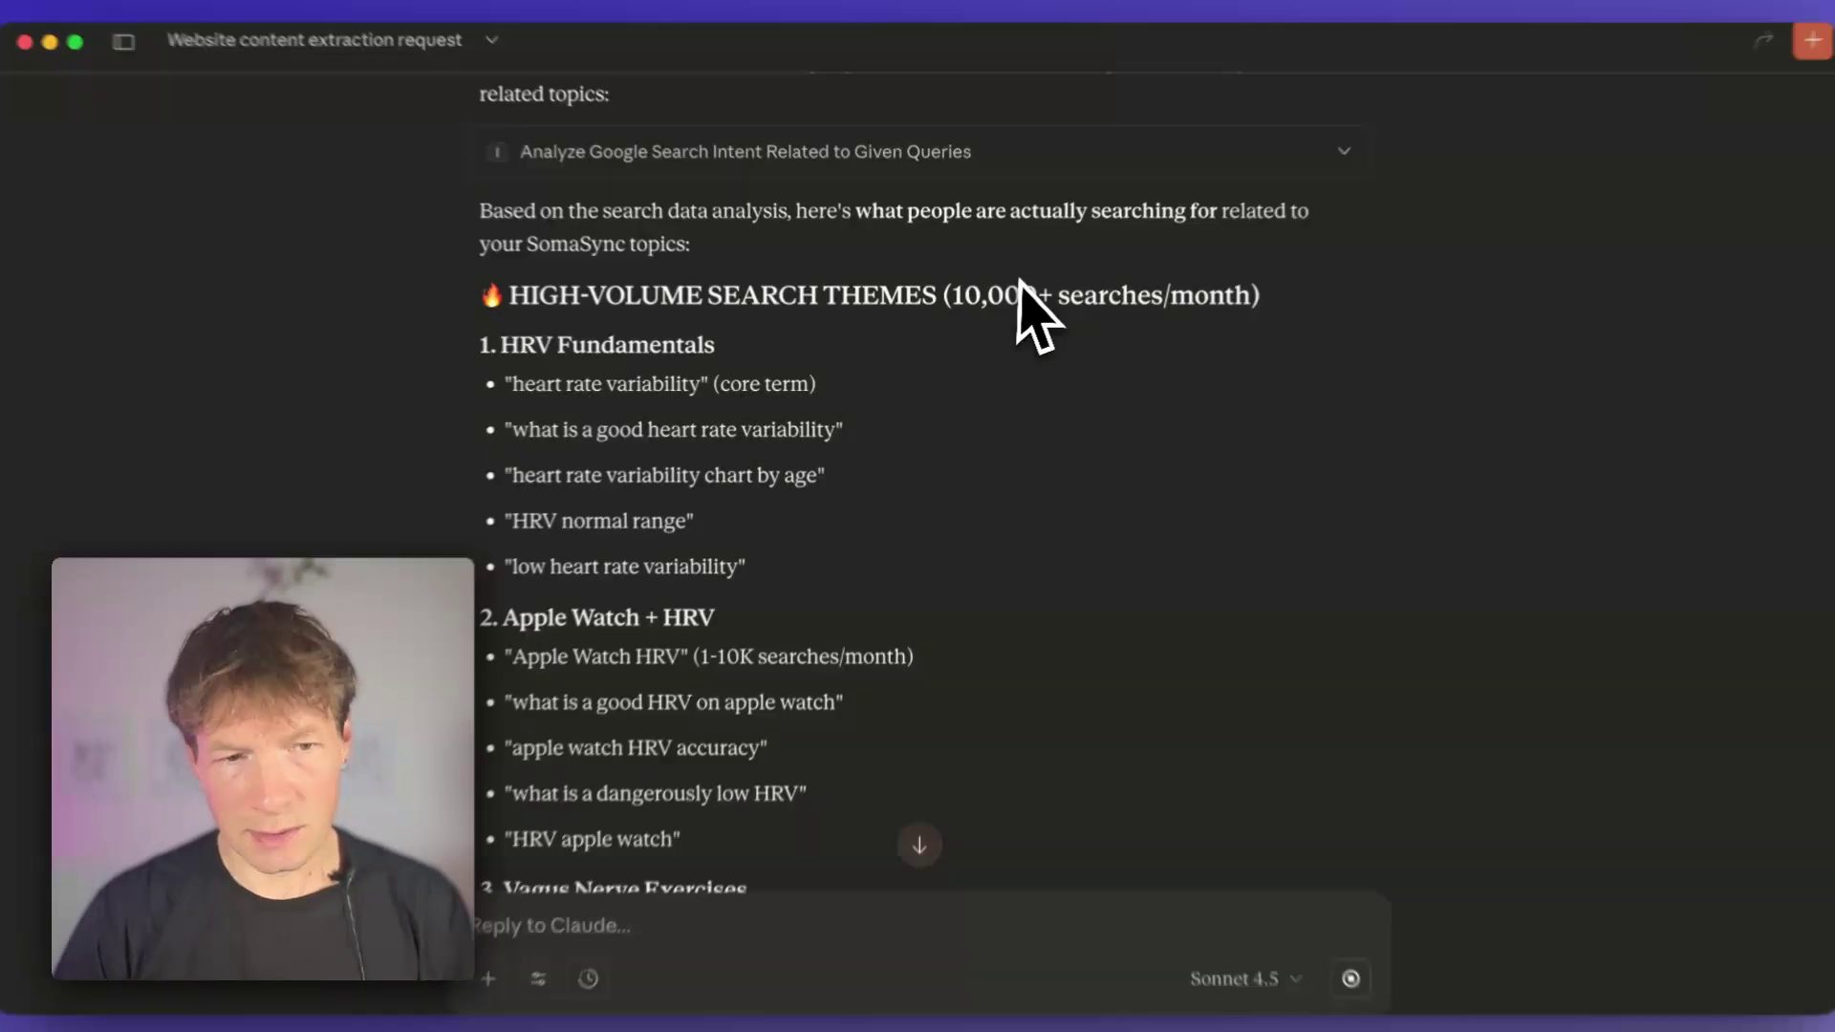
- Highlight the High-Volume Search Themes heading and the 'vagus nerve exercises' query while reading
{"action": "triple_click", "coordinate": [1339, 287]}
{"action": "left_click", "coordinate": [1372, 328]}
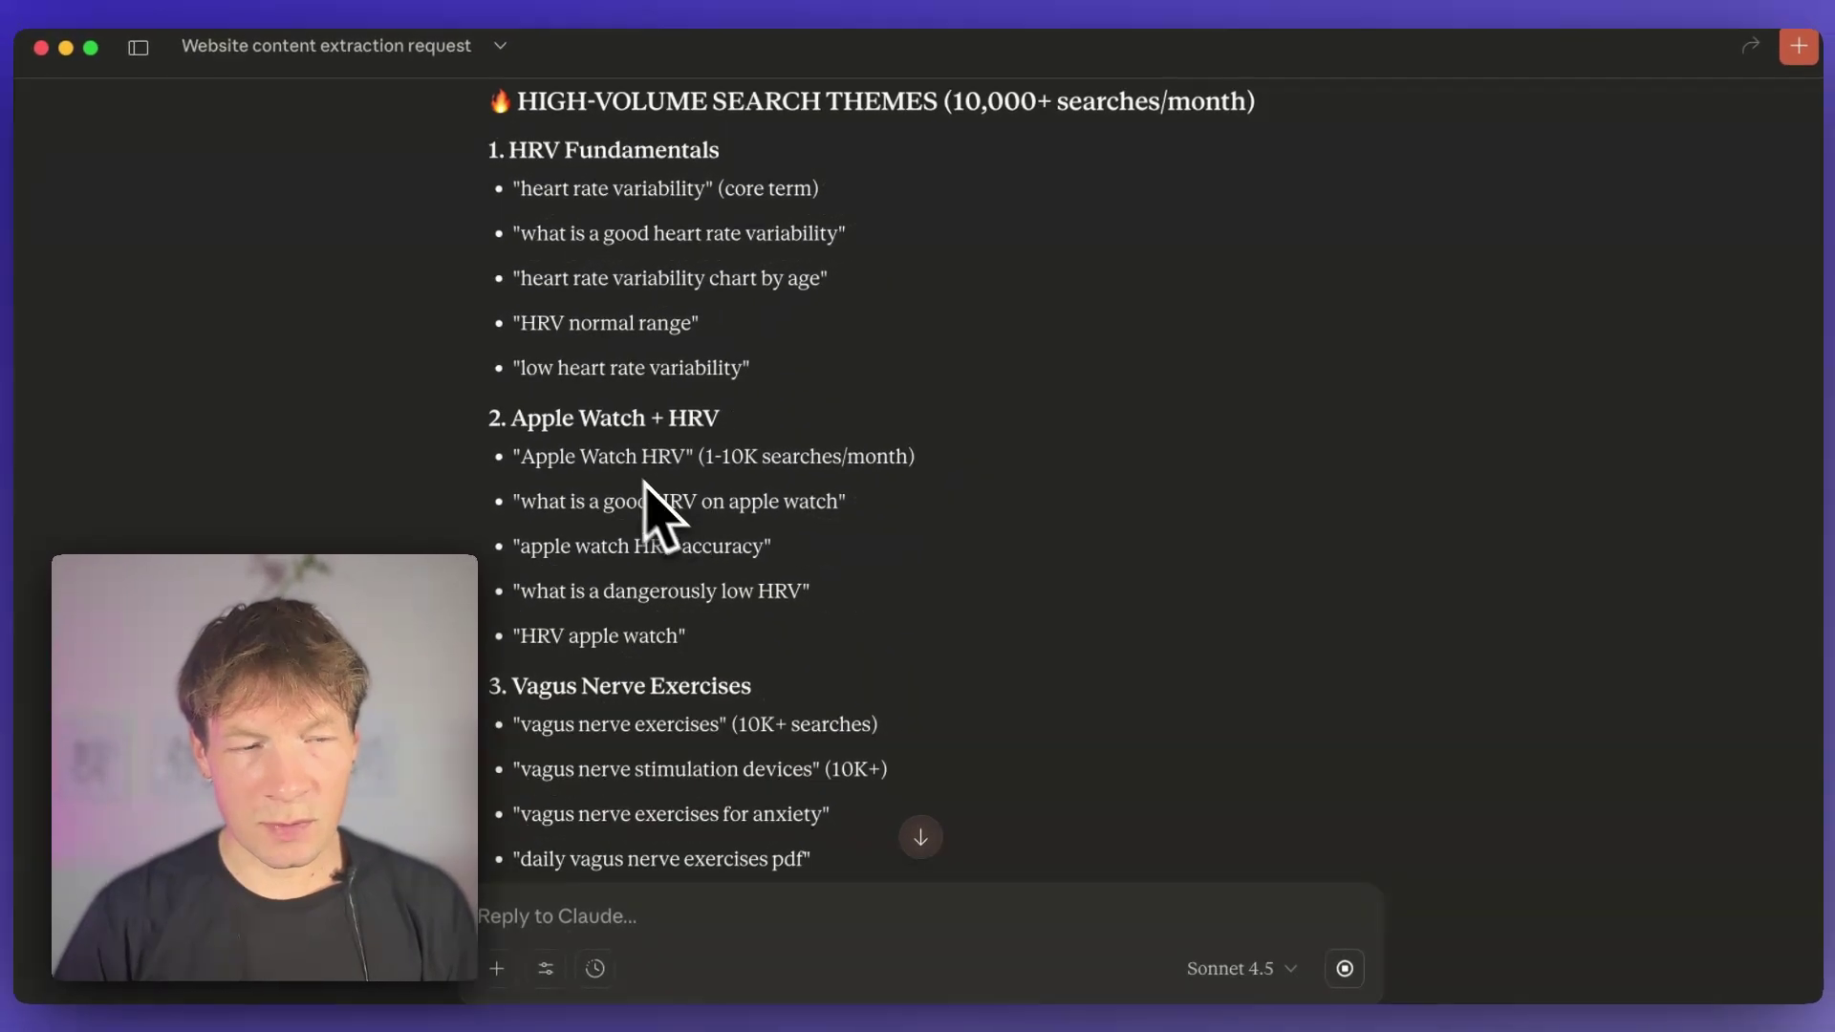
{"action": "scroll", "coordinate": [646, 517], "scroll_direction": "down", "scroll_amount": 2}
{"action": "scroll", "coordinate": [622, 574], "scroll_direction": "down", "scroll_amount": 2}
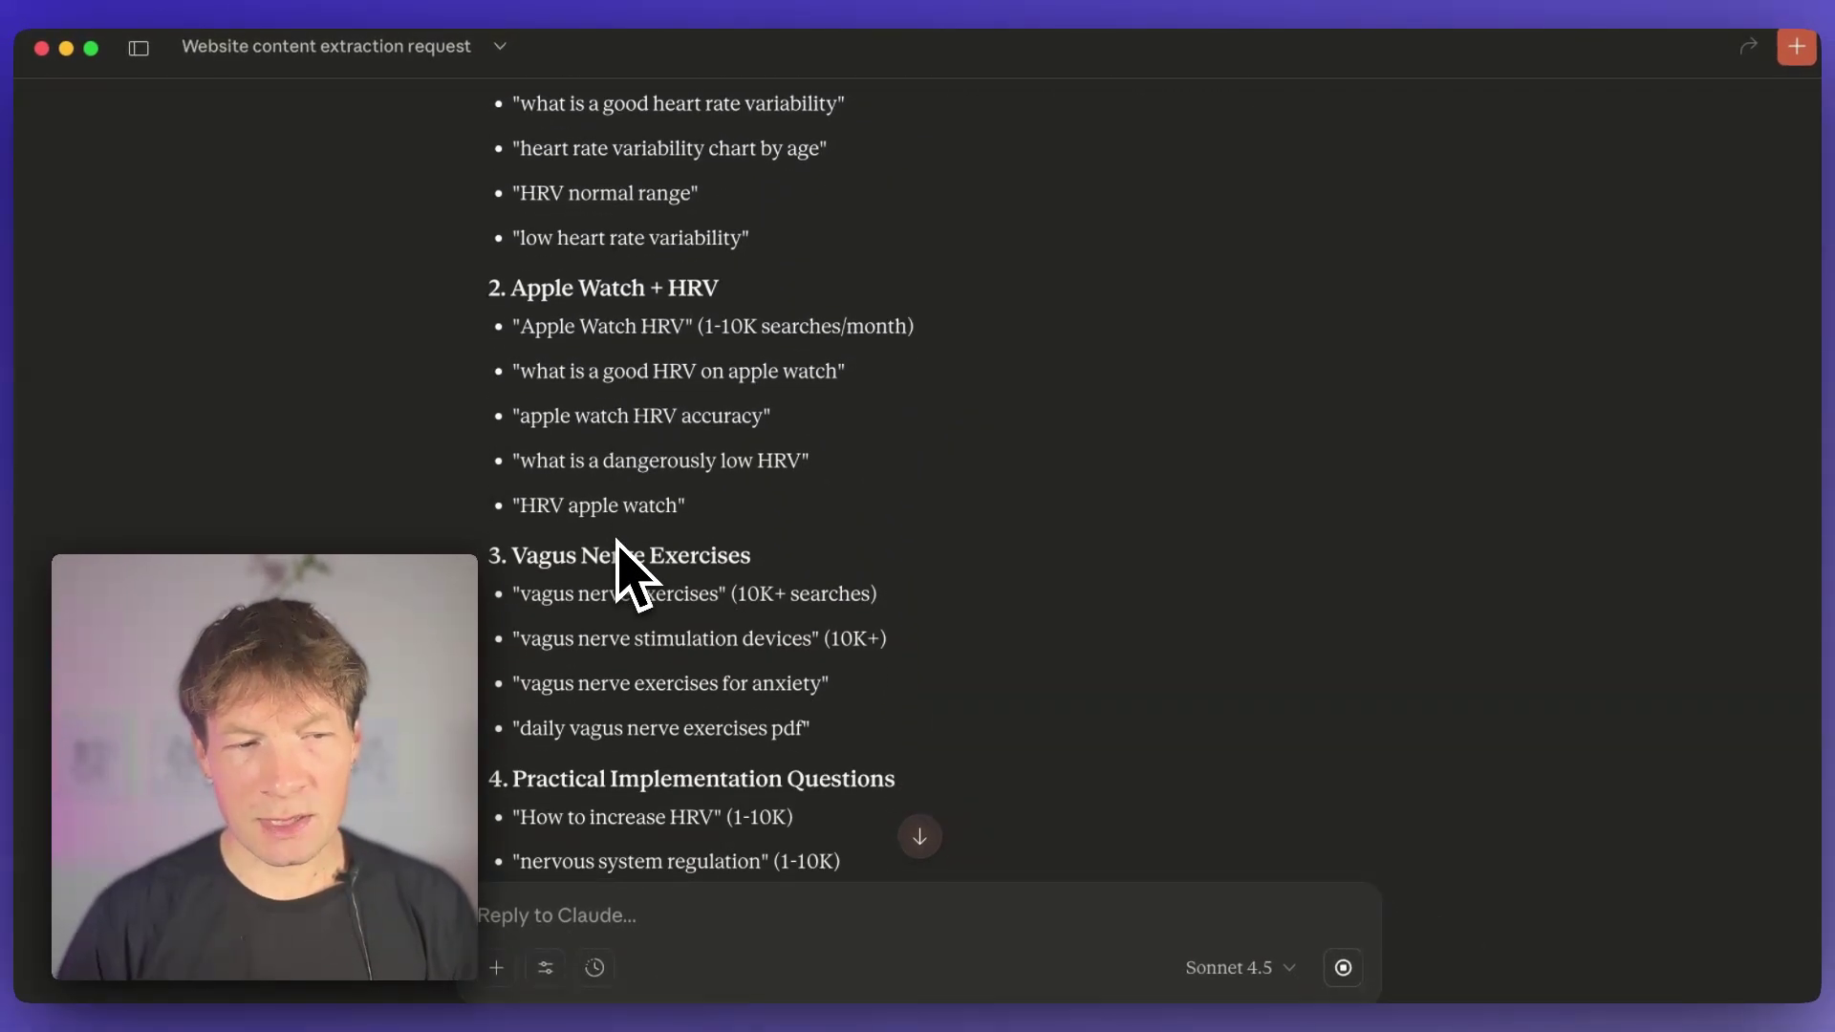
{"action": "left_click_drag", "start_coordinate": [514, 594], "coordinate": [722, 592]}
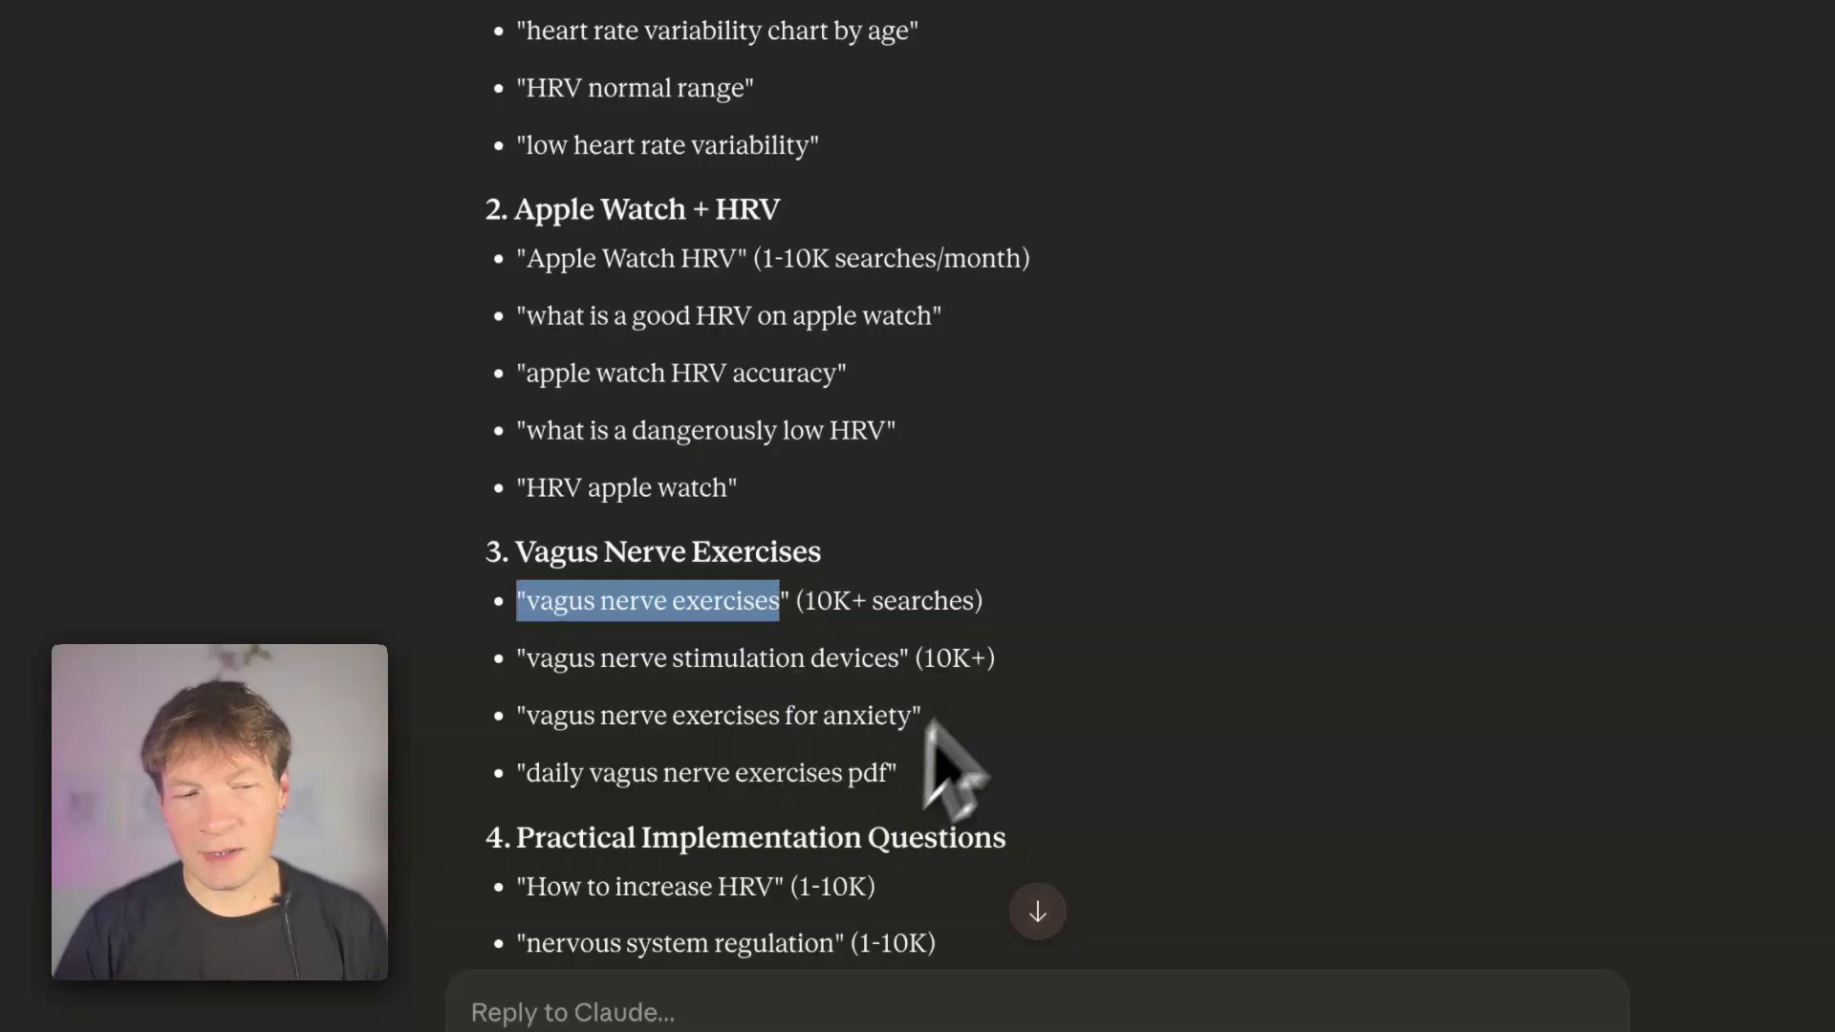
{"action": "scroll", "coordinate": [919, 637], "scroll_direction": "down", "scroll_amount": 5}
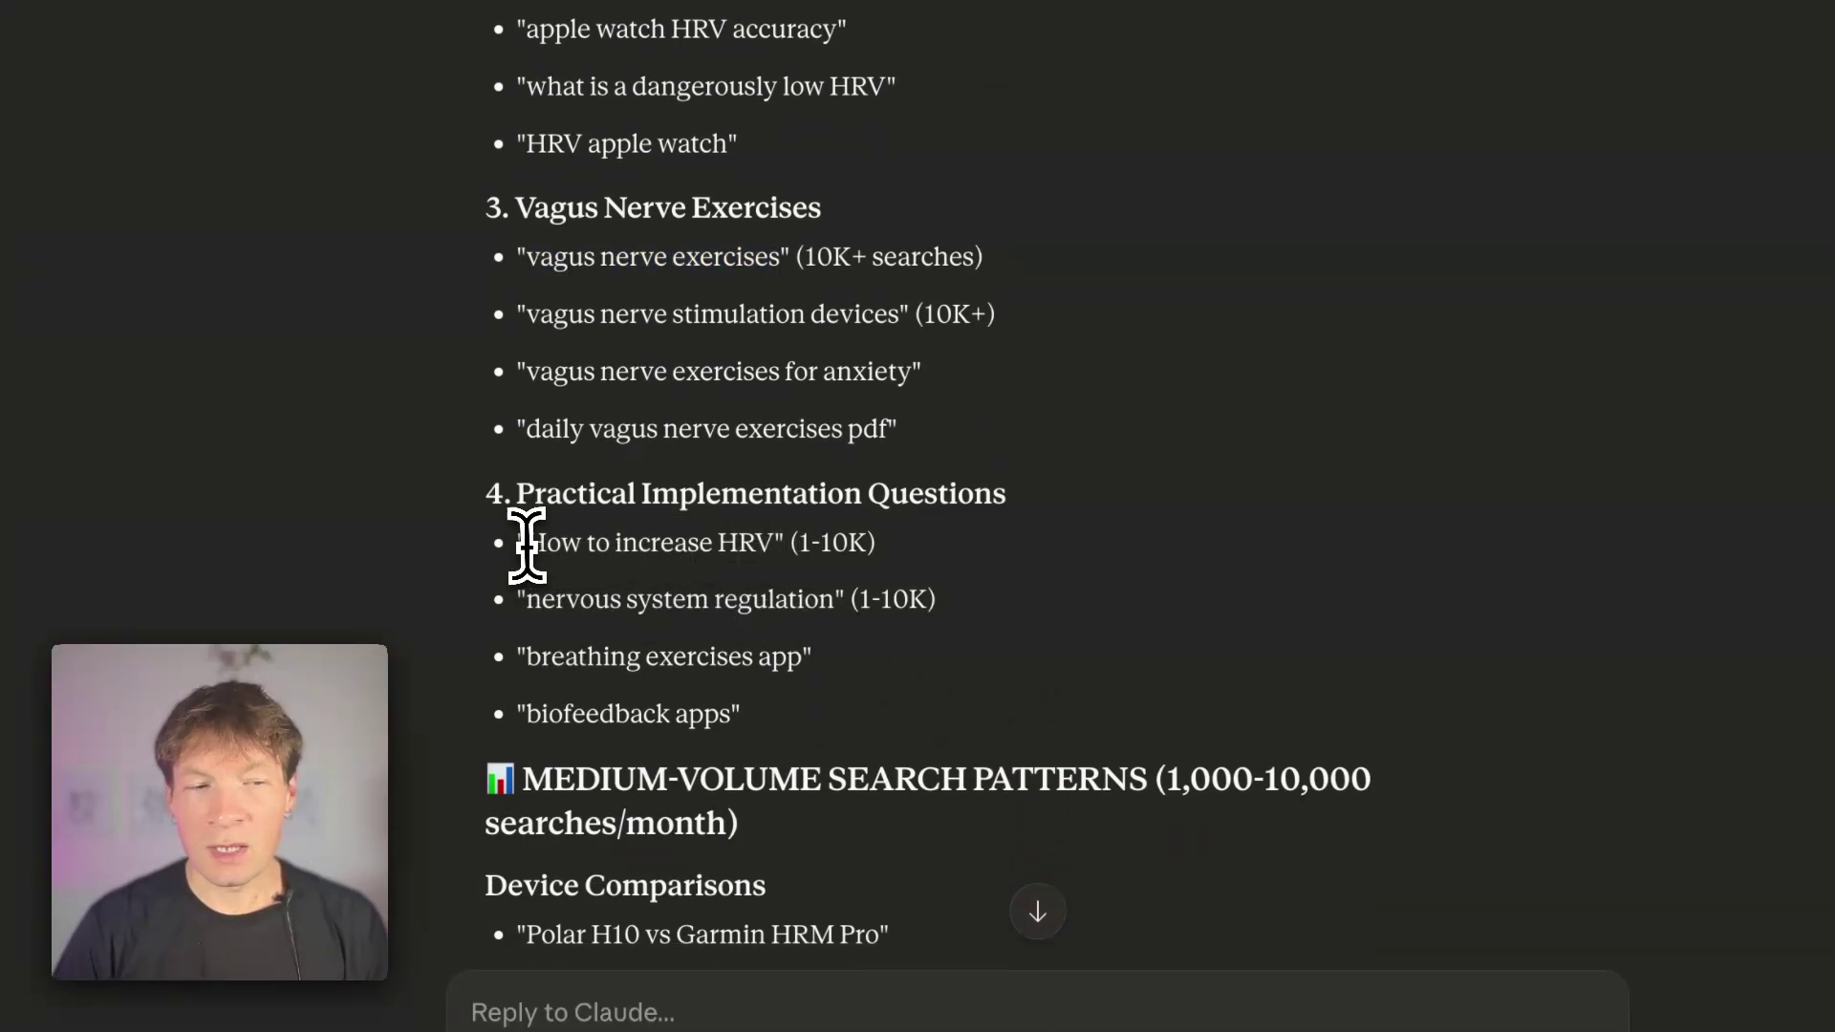
{"action": "scroll", "coordinate": [674, 564], "scroll_direction": "down", "scroll_amount": 3}
{"action": "scroll", "coordinate": [759, 492], "scroll_direction": "down", "scroll_amount": 4}
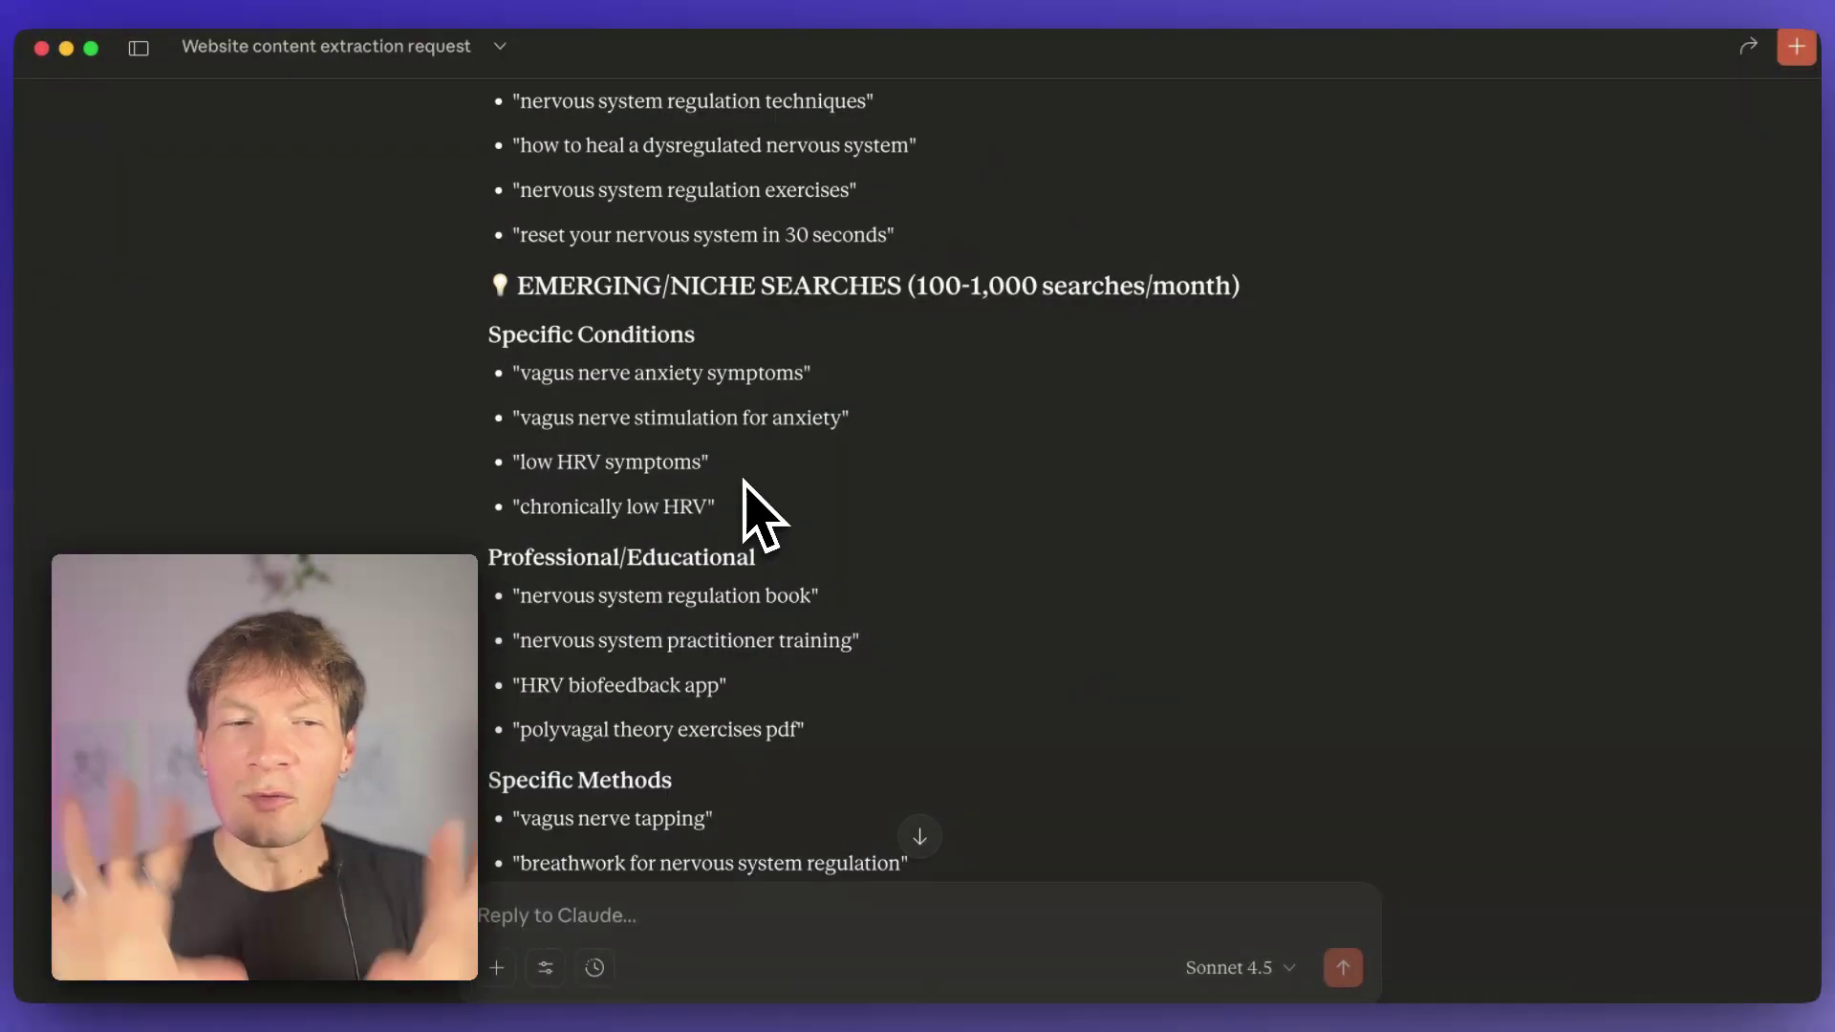
{"action": "scroll", "coordinate": [747, 508], "scroll_direction": "down", "scroll_amount": 10}
{"action": "scroll", "coordinate": [746, 510], "scroll_direction": "down", "scroll_amount": 10}
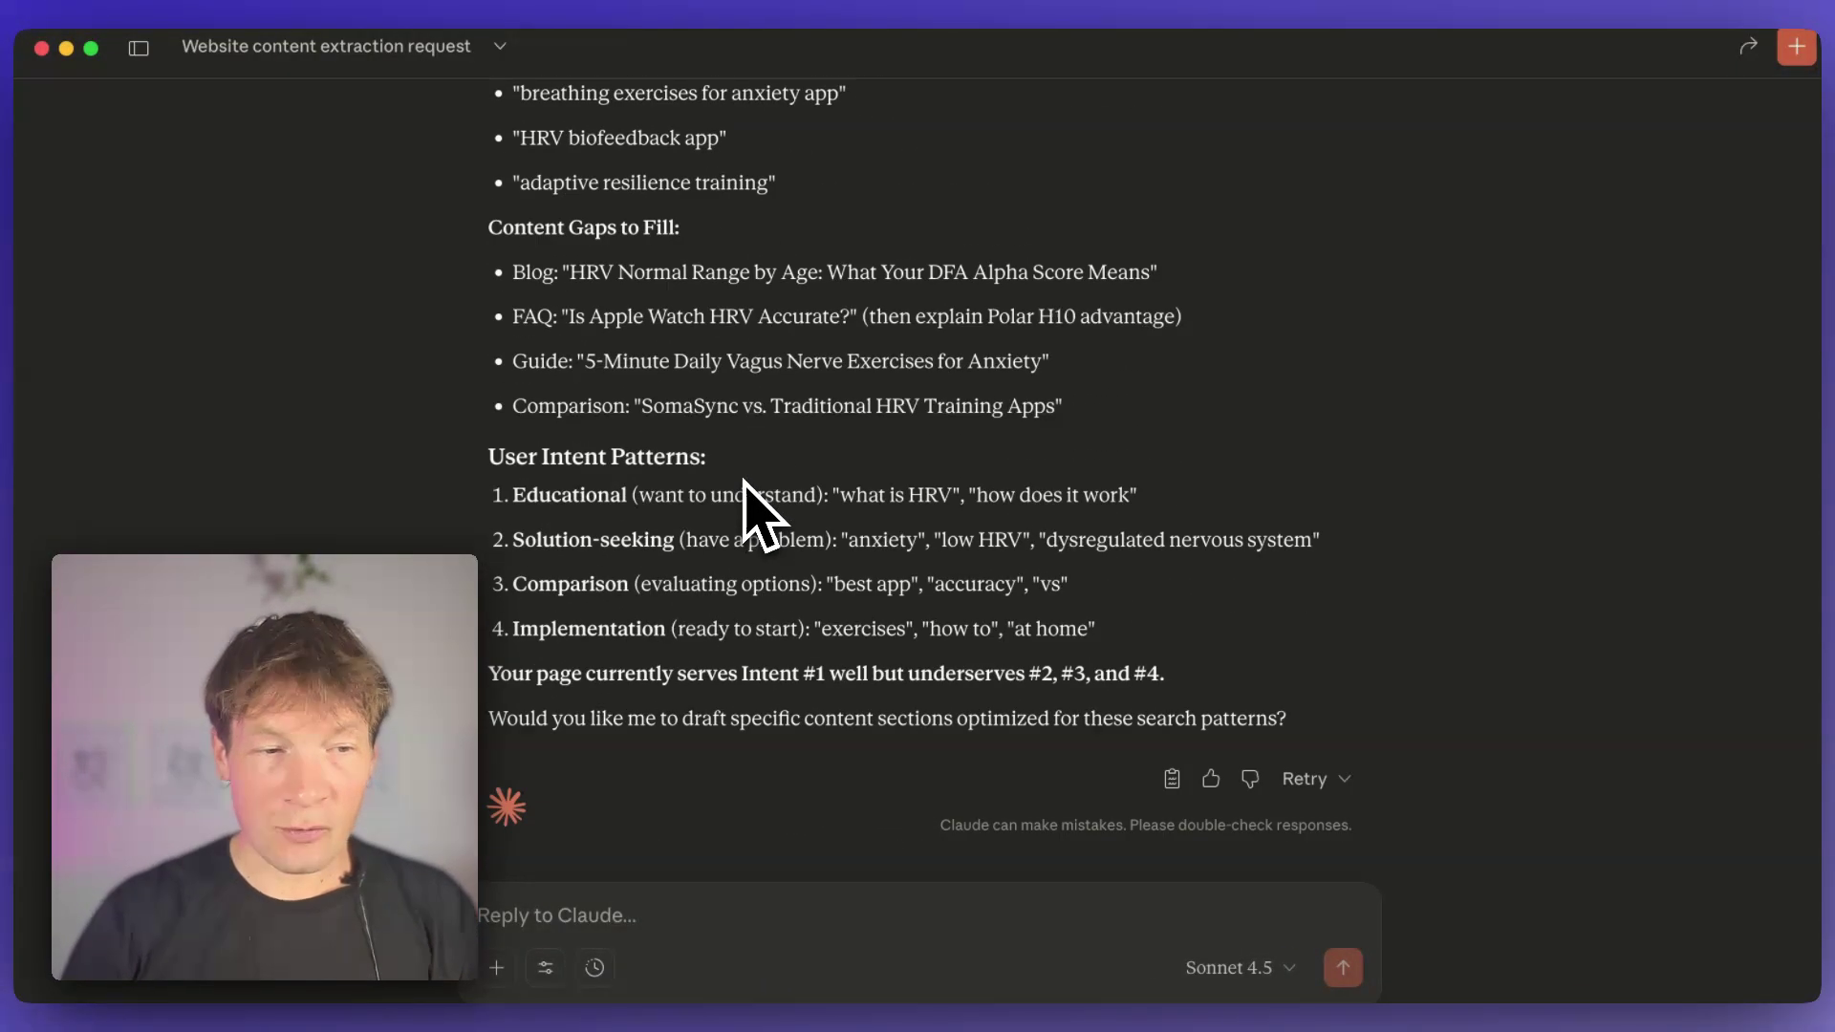
- Ask Claude how to integrate the search ideas into the landing page
{"action": "left_click", "coordinate": [507, 924]}
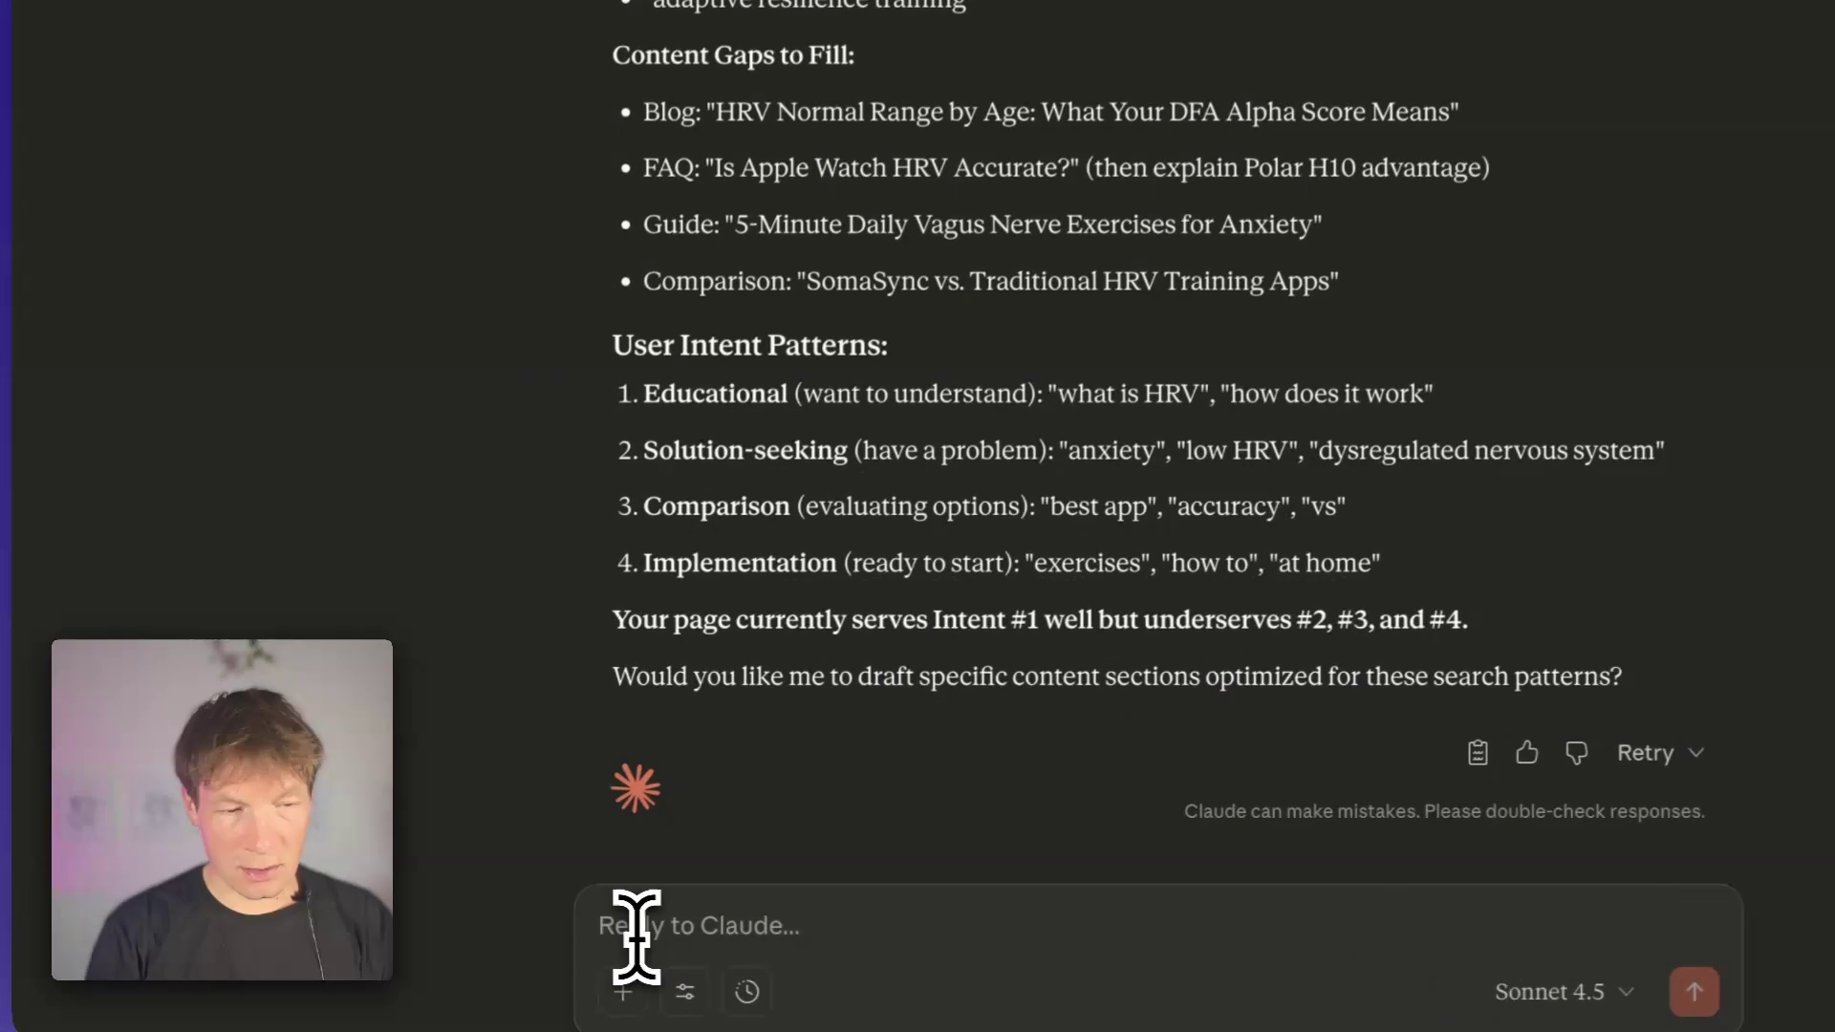
{"action": "type", "text": "Ok so how i could integrate those ideas into this landing page?"}
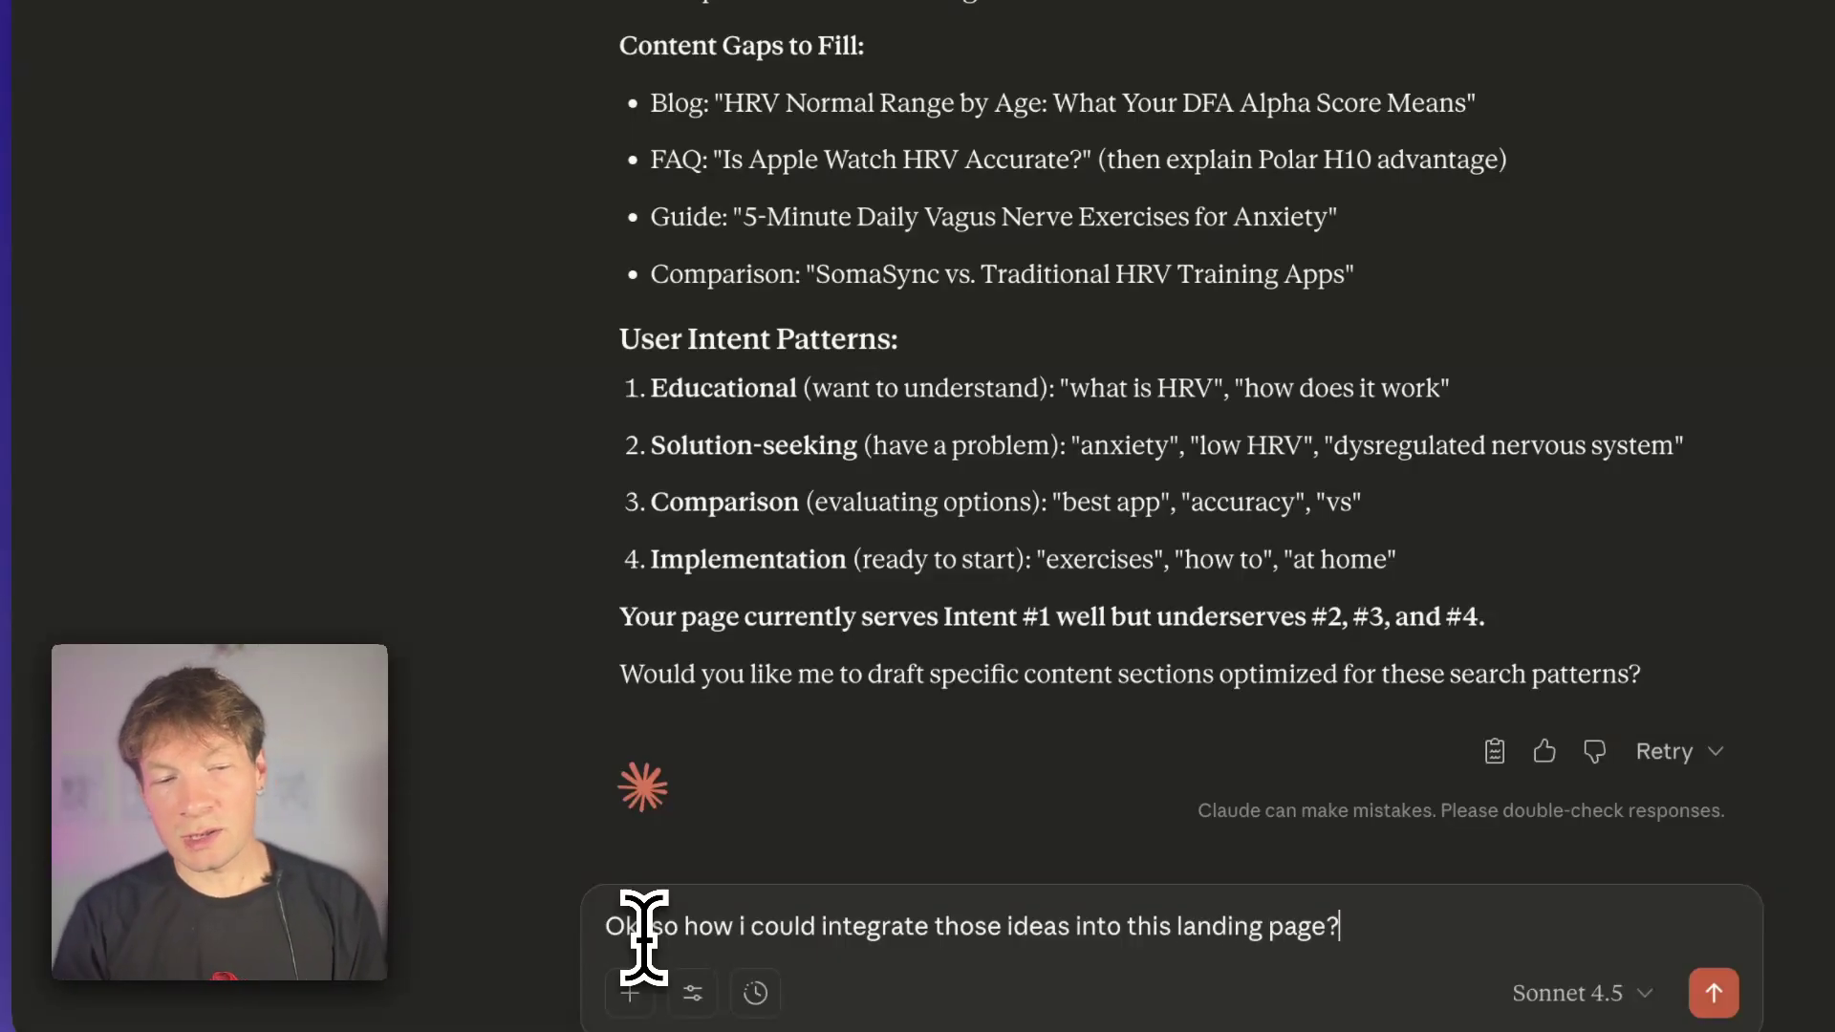
{"action": "key", "text": "Return"}
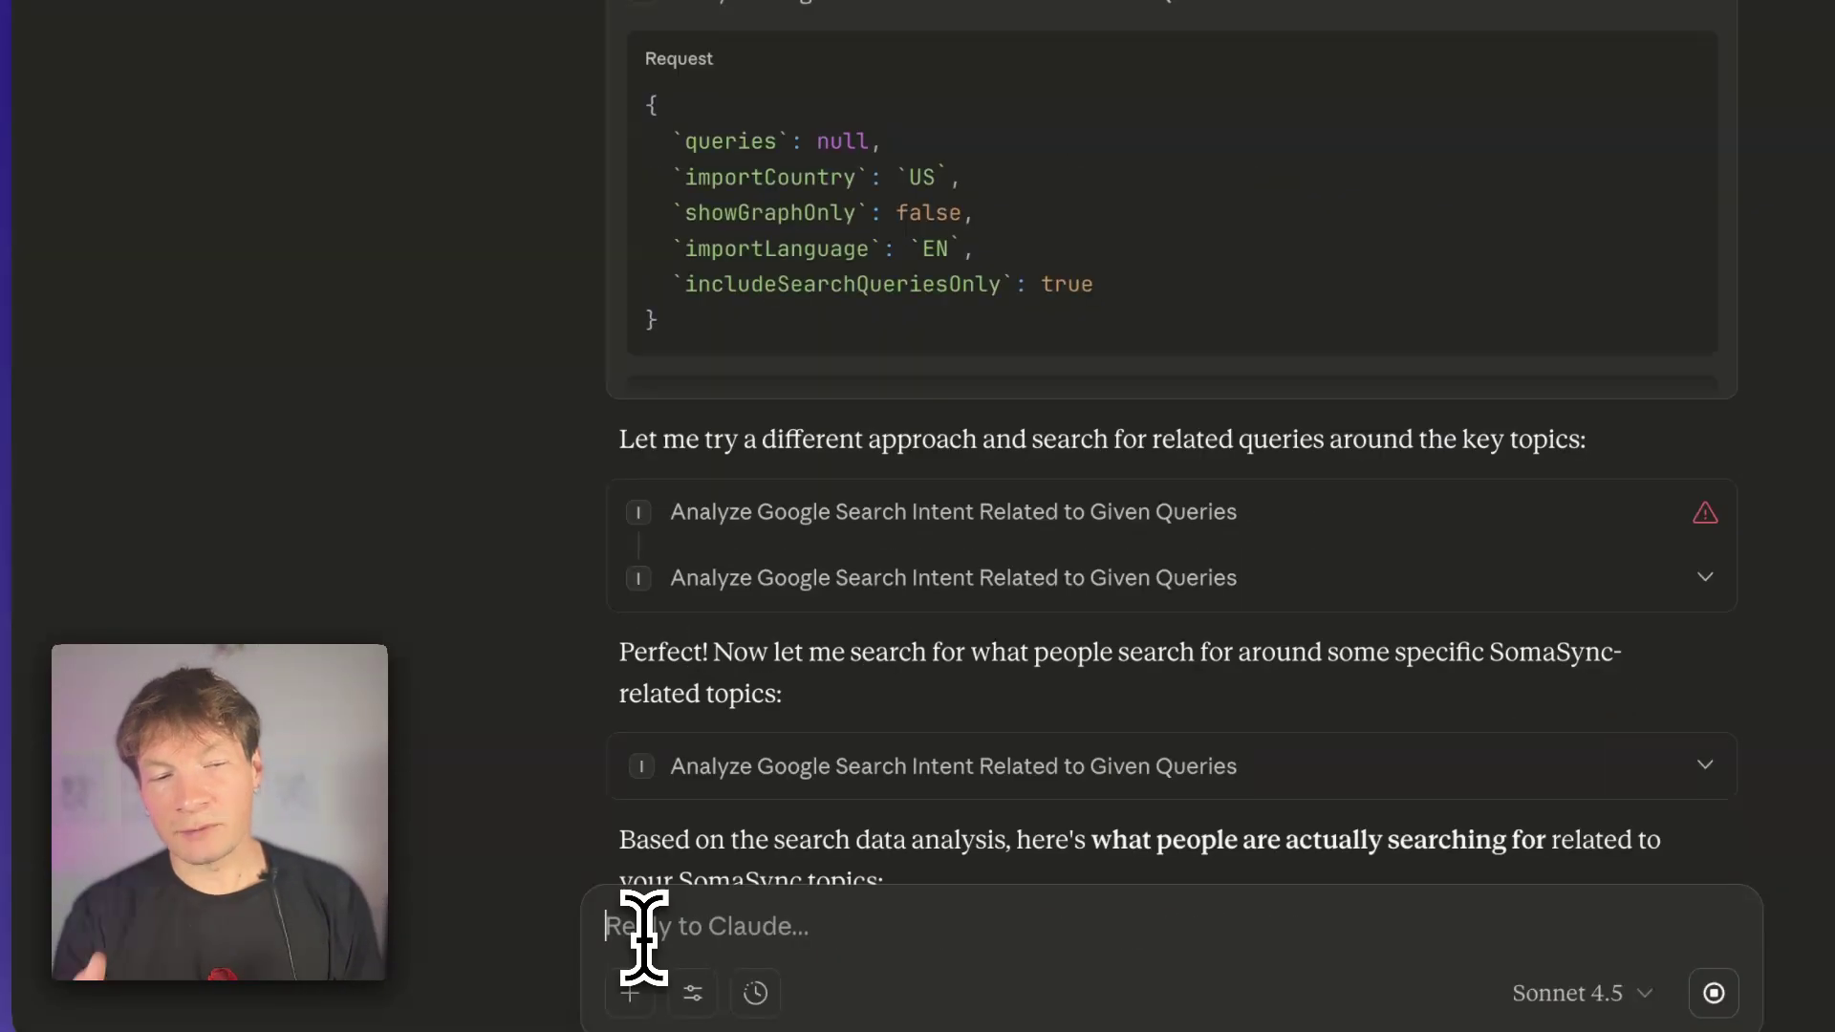
{"action": "scroll", "coordinate": [790, 320], "scroll_direction": "up", "scroll_amount": 3}
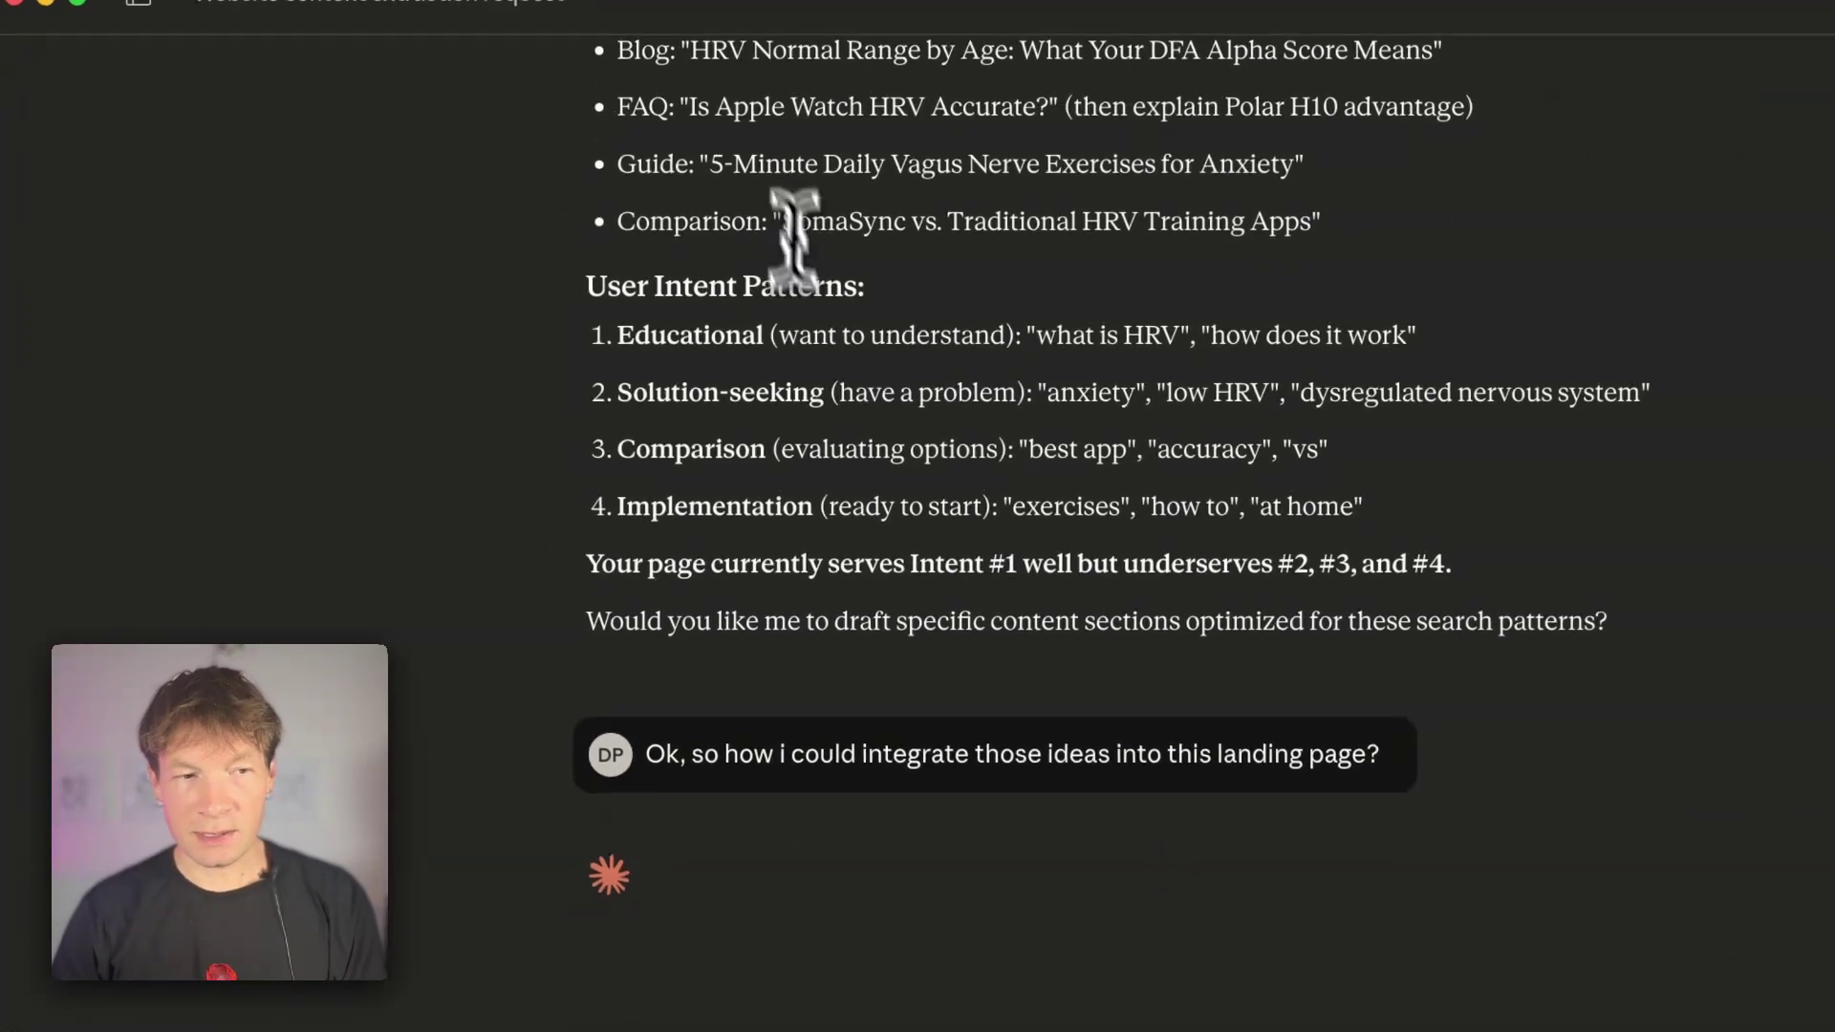
{"action": "scroll", "coordinate": [885, 512], "scroll_direction": "up", "scroll_amount": 5}
{"action": "scroll", "coordinate": [884, 512], "scroll_direction": "up", "scroll_amount": 5}
{"action": "scroll", "coordinate": [887, 511], "scroll_direction": "up", "scroll_amount": 5}
{"action": "scroll", "coordinate": [884, 512], "scroll_direction": "up", "scroll_amount": 2}
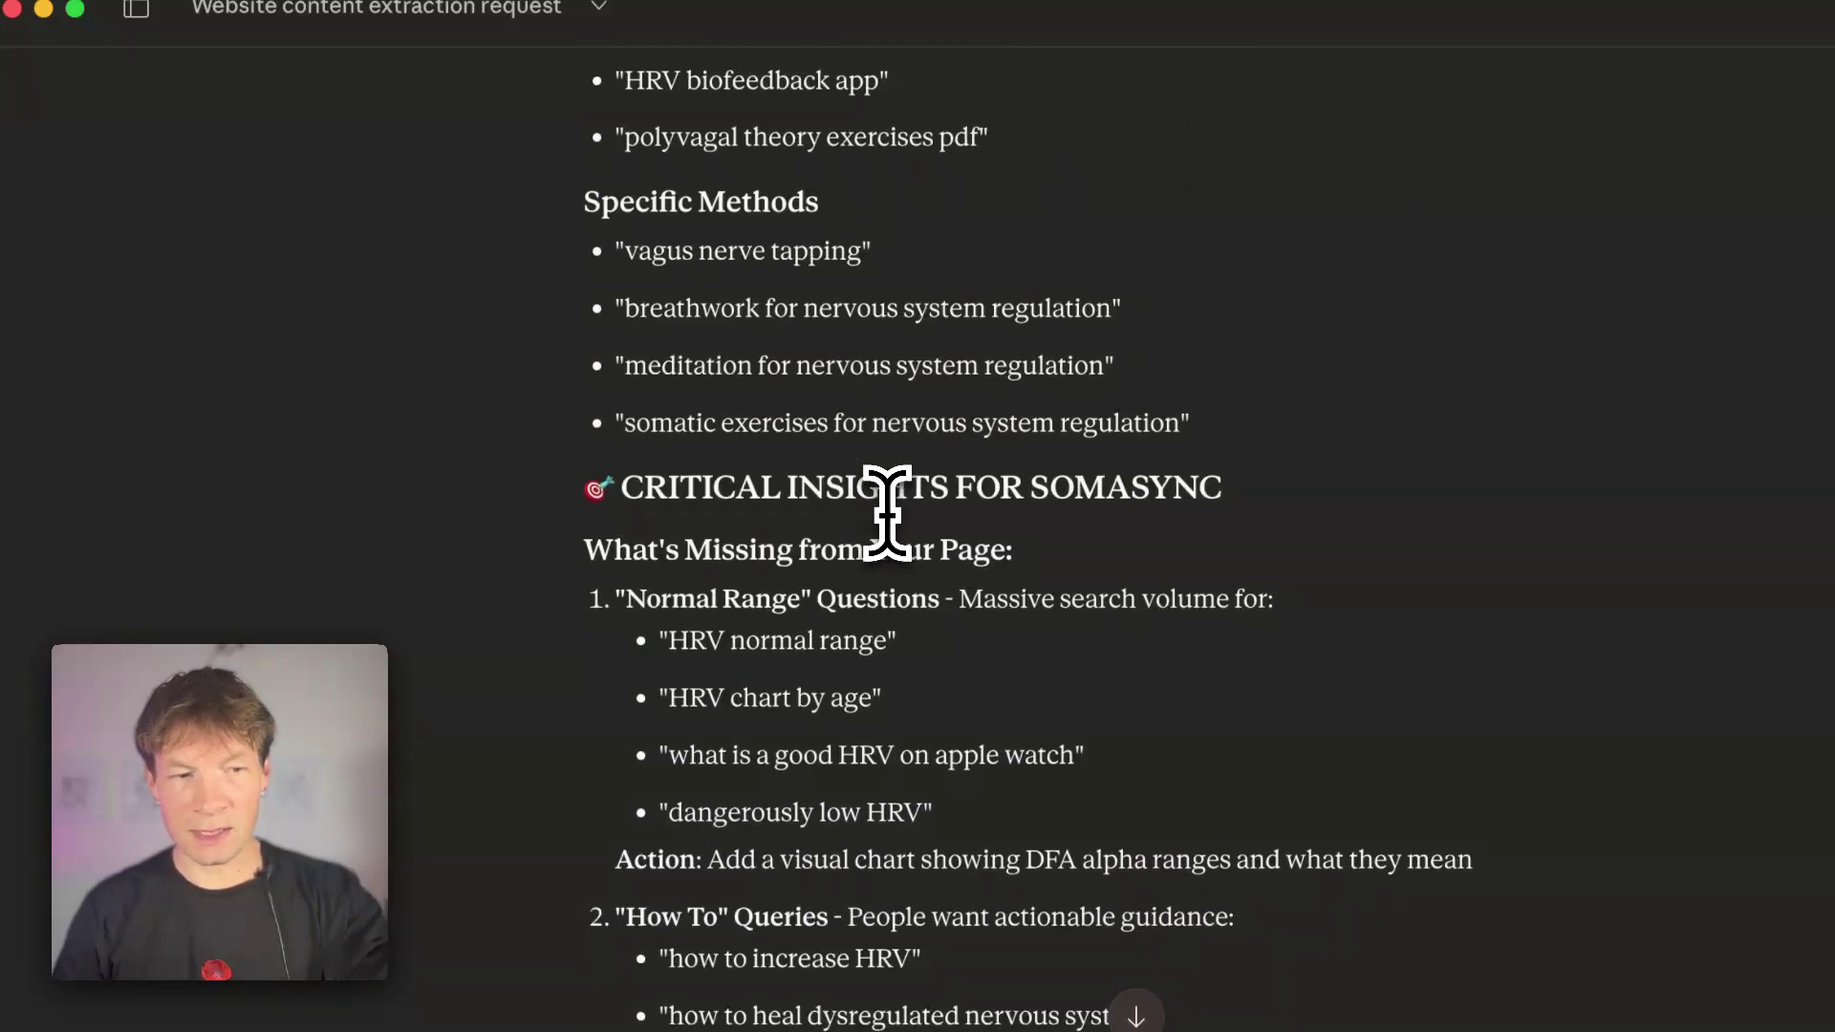
{"action": "scroll", "coordinate": [889, 496], "scroll_direction": "down", "scroll_amount": 5}
{"action": "scroll", "coordinate": [889, 516], "scroll_direction": "up", "scroll_amount": 10}
{"action": "scroll", "coordinate": [750, 444], "scroll_direction": "up", "scroll_amount": 5}
{"action": "scroll", "coordinate": [727, 438], "scroll_direction": "down", "scroll_amount": 5}
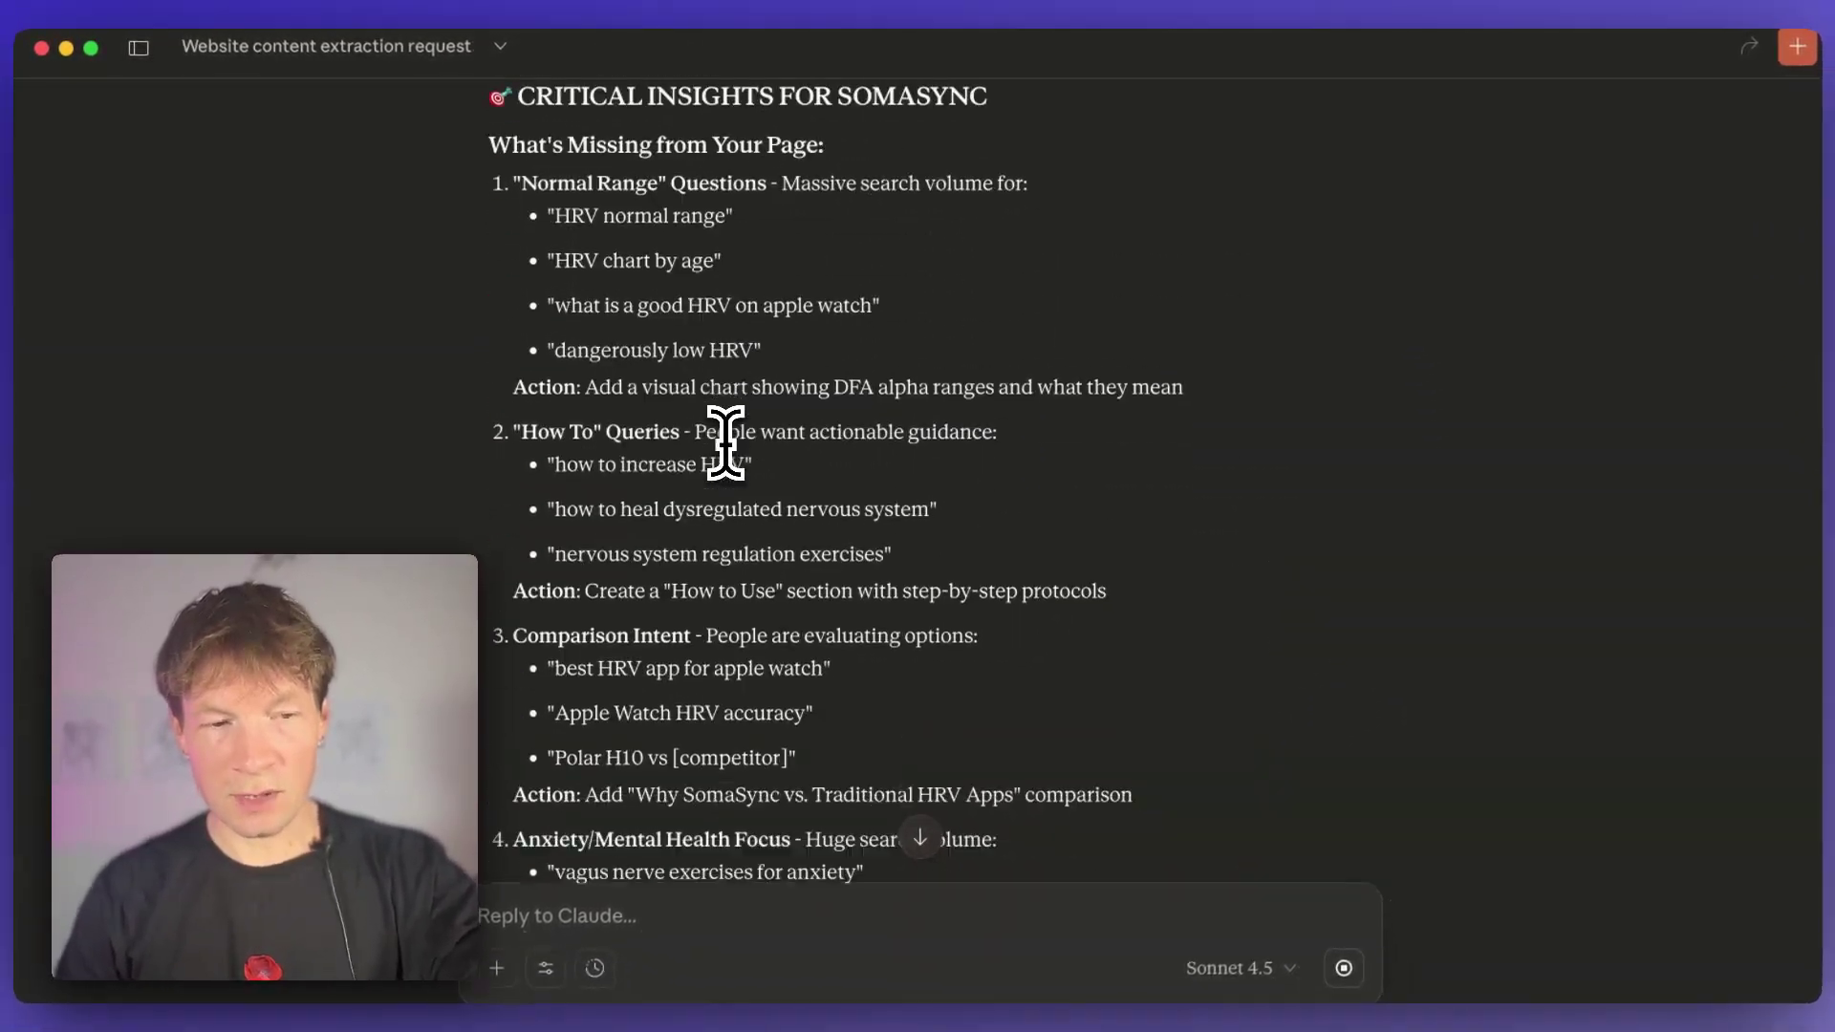
{"action": "scroll", "coordinate": [726, 433], "scroll_direction": "down", "scroll_amount": 5}
{"action": "scroll", "coordinate": [726, 433], "scroll_direction": "down", "scroll_amount": 5}
{"action": "scroll", "coordinate": [725, 438], "scroll_direction": "down", "scroll_amount": 10}
{"action": "scroll", "coordinate": [725, 444], "scroll_direction": "down", "scroll_amount": 2}
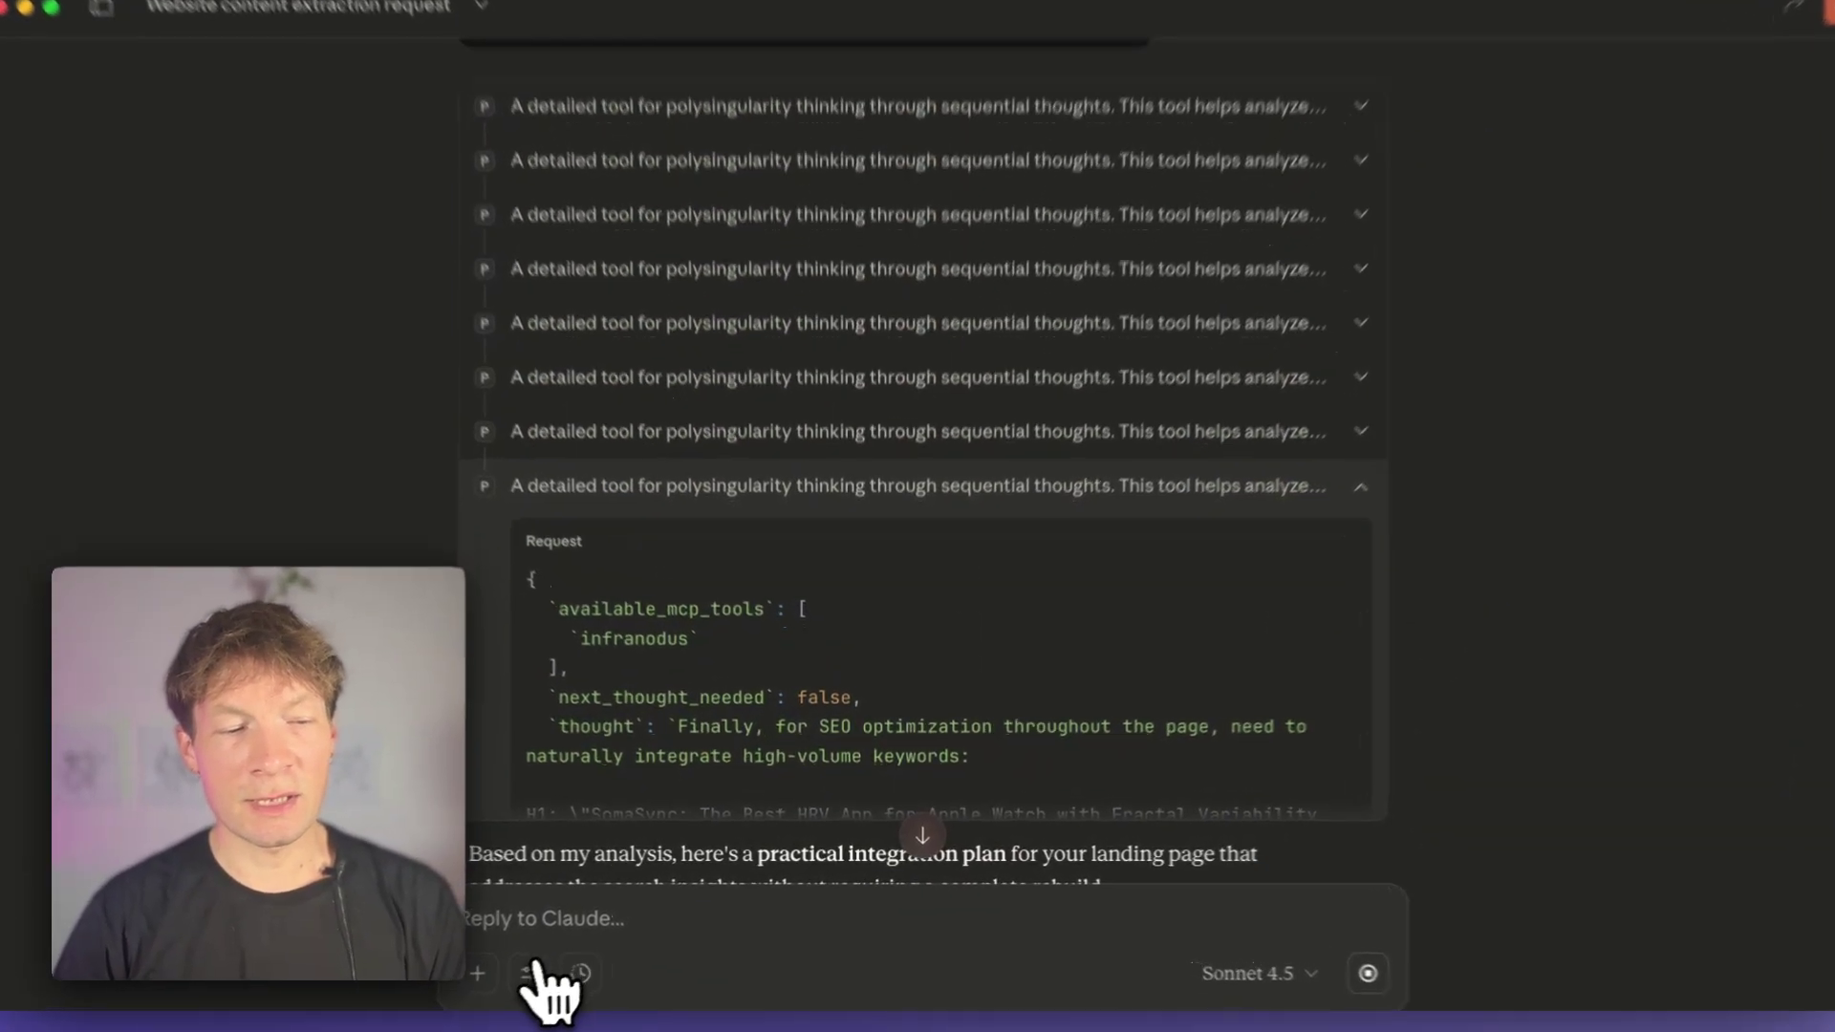
{"action": "left_click", "coordinate": [545, 971]}
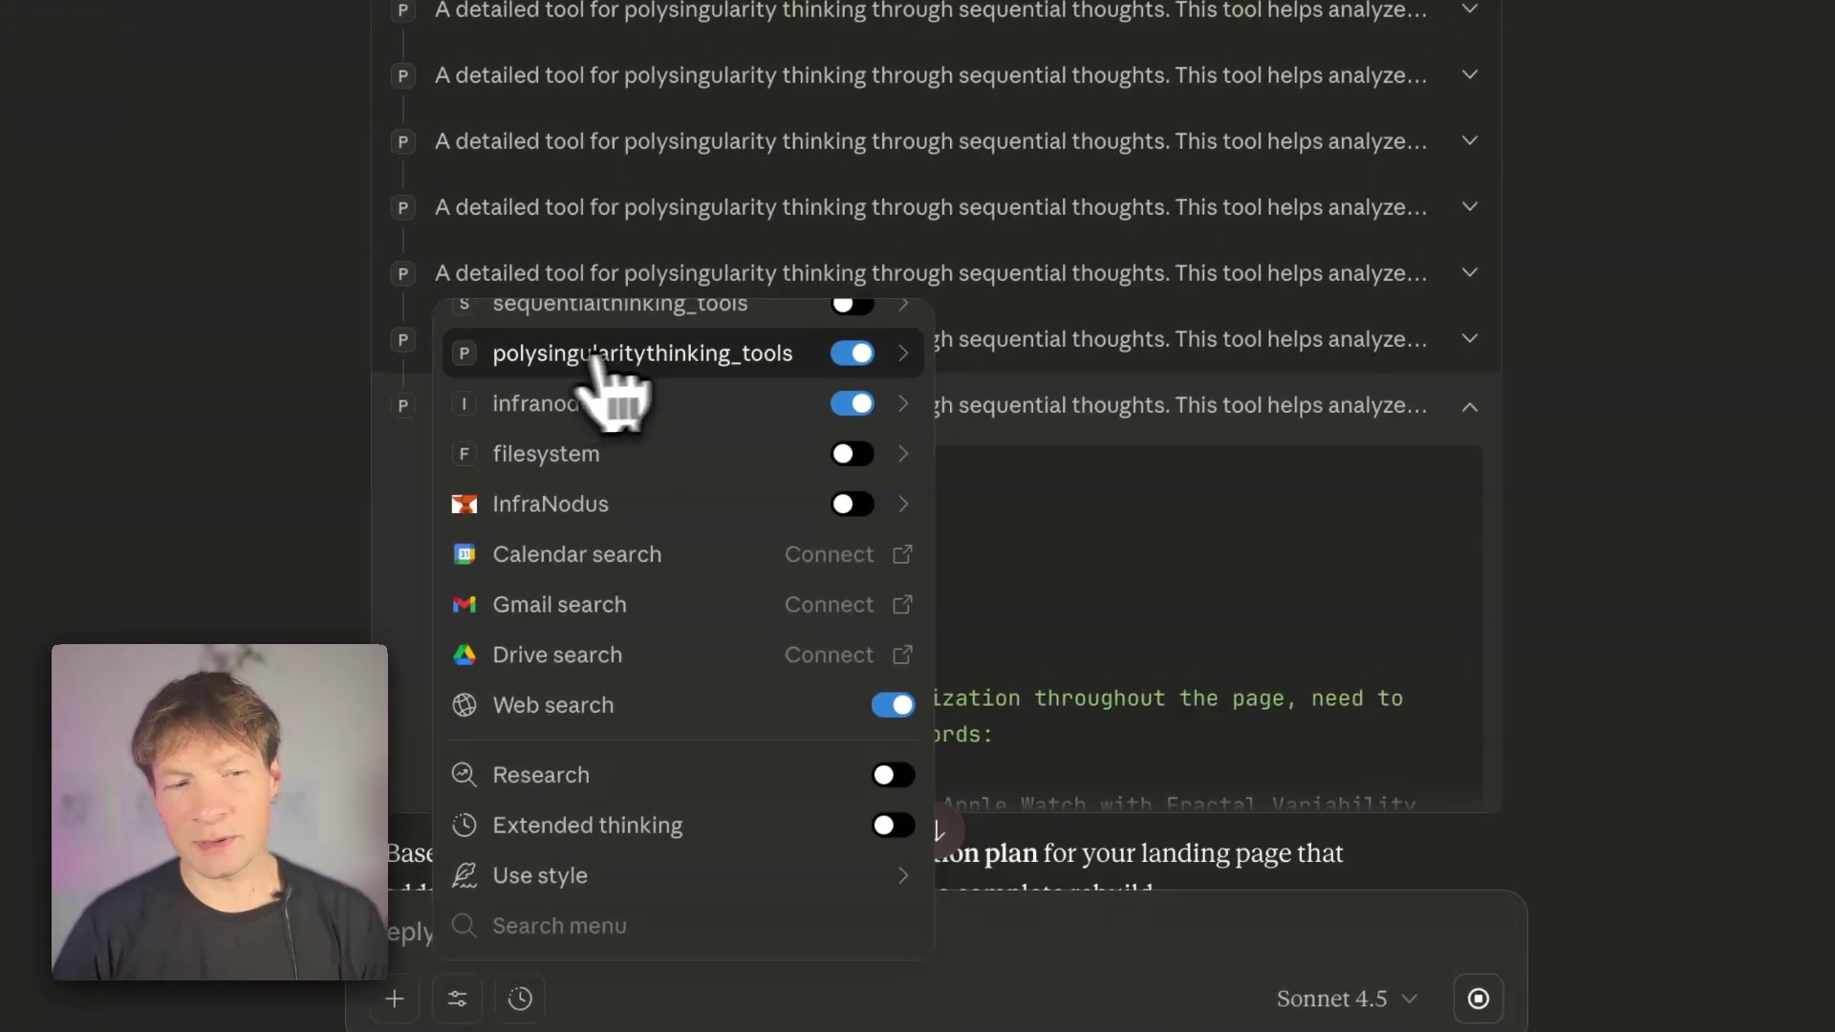
{"action": "left_click", "coordinate": [1129, 467]}
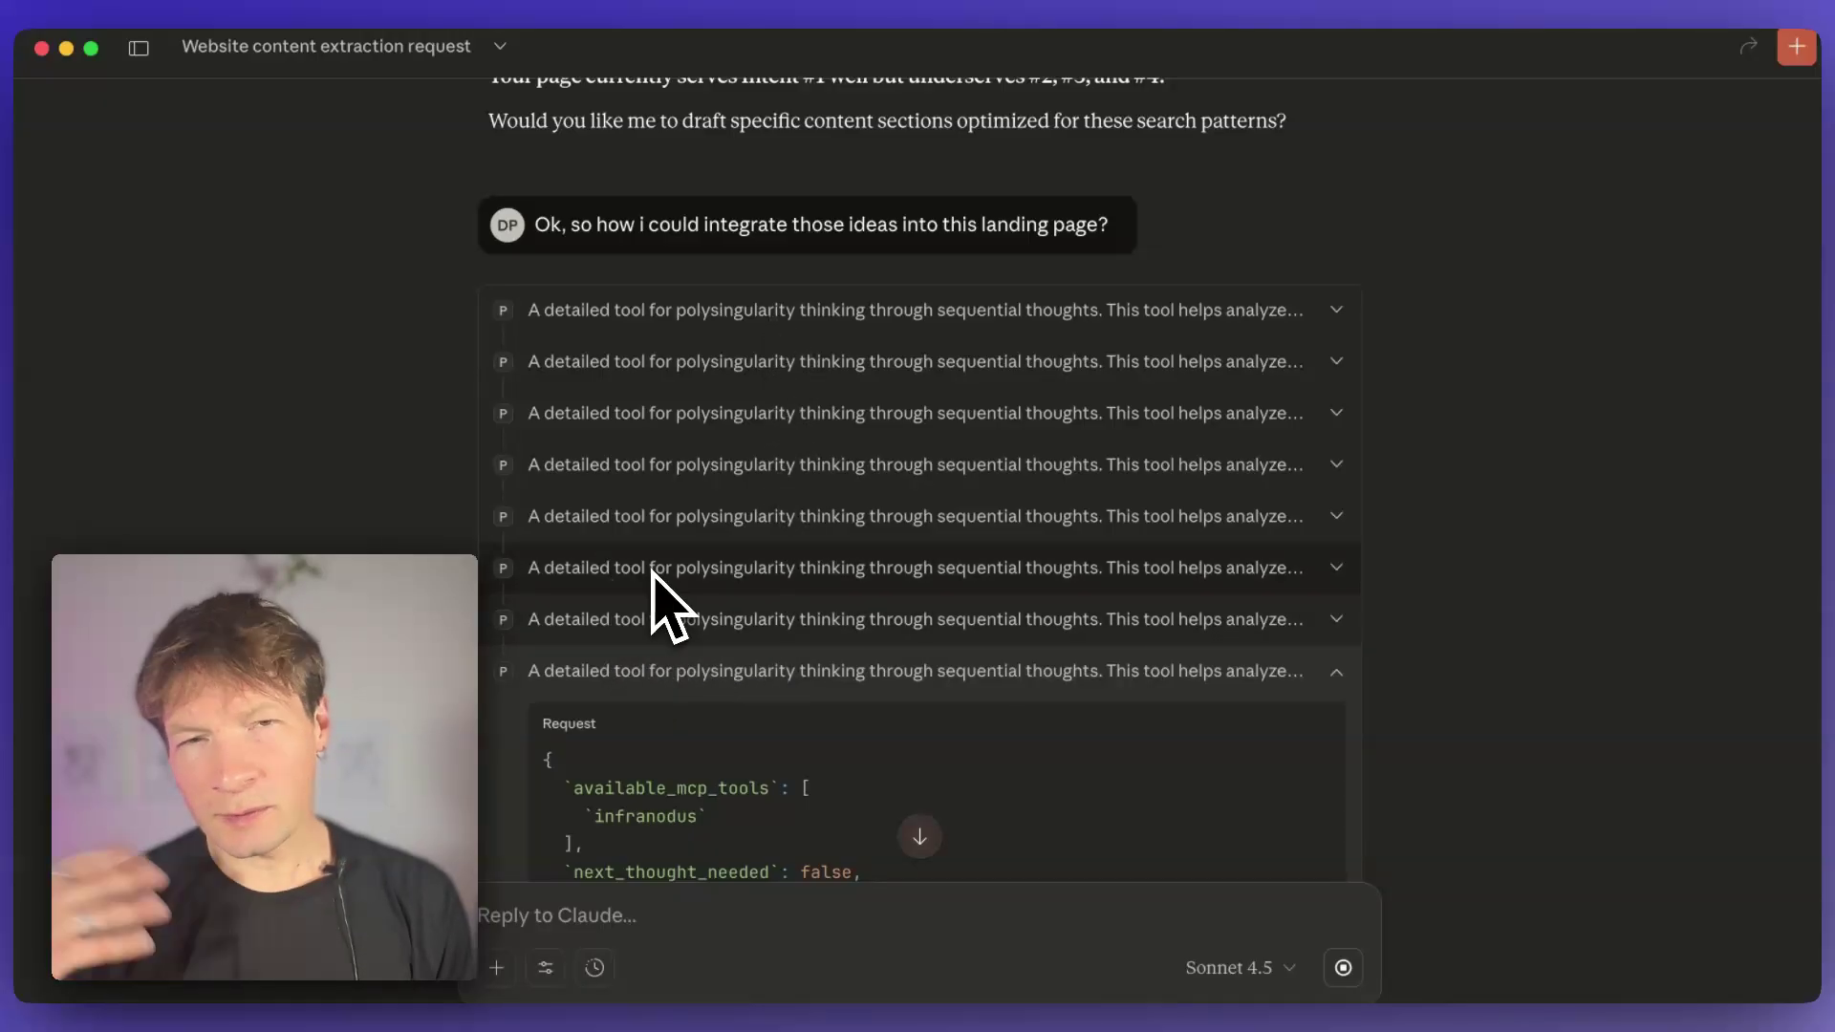
{"action": "scroll", "coordinate": [550, 588], "scroll_direction": "down", "scroll_amount": 5}
{"action": "scroll", "coordinate": [491, 655], "scroll_direction": "down", "scroll_amount": 5}
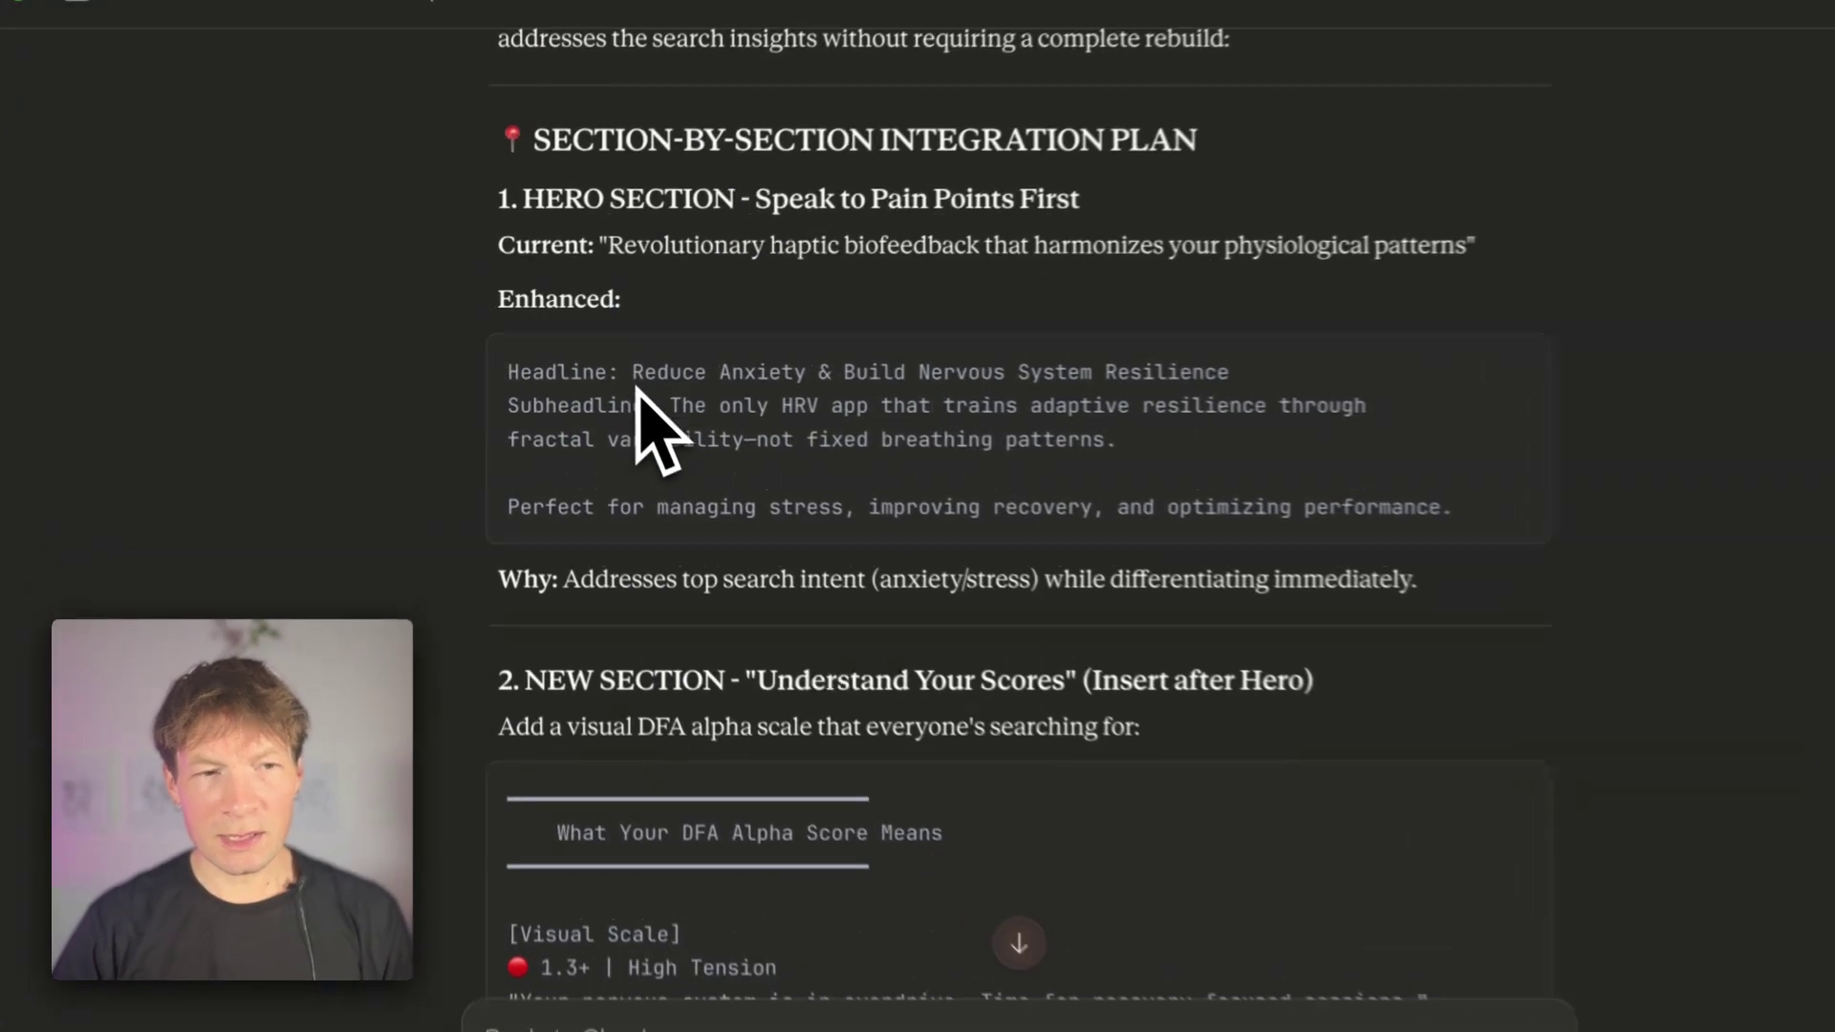
{"action": "scroll", "coordinate": [732, 373], "scroll_direction": "up", "scroll_amount": 10}
{"action": "scroll", "coordinate": [738, 561], "scroll_direction": "up", "scroll_amount": 5}
{"action": "scroll", "coordinate": [737, 757], "scroll_direction": "down", "scroll_amount": 10}
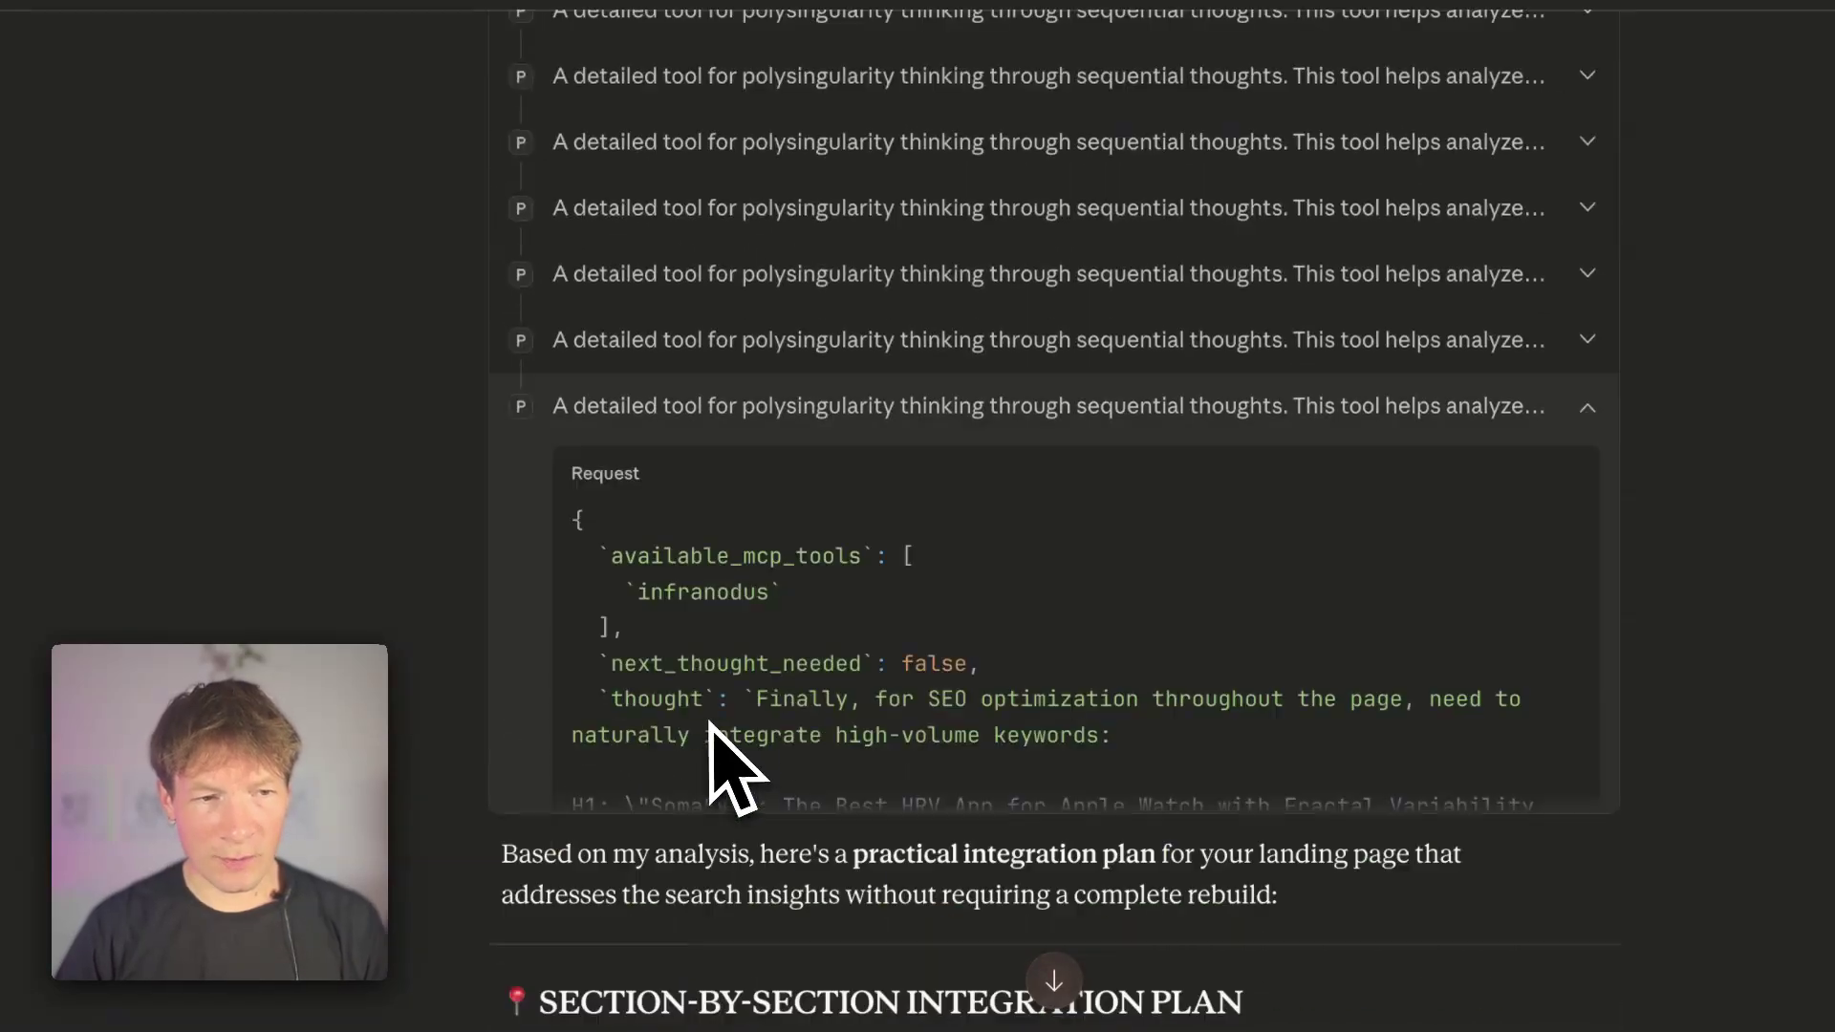
{"action": "scroll", "coordinate": [737, 757], "scroll_direction": "down", "scroll_amount": 5}
{"action": "scroll", "coordinate": [737, 757], "scroll_direction": "down", "scroll_amount": 3}
{"action": "scroll", "coordinate": [712, 731], "scroll_direction": "down", "scroll_amount": 1}
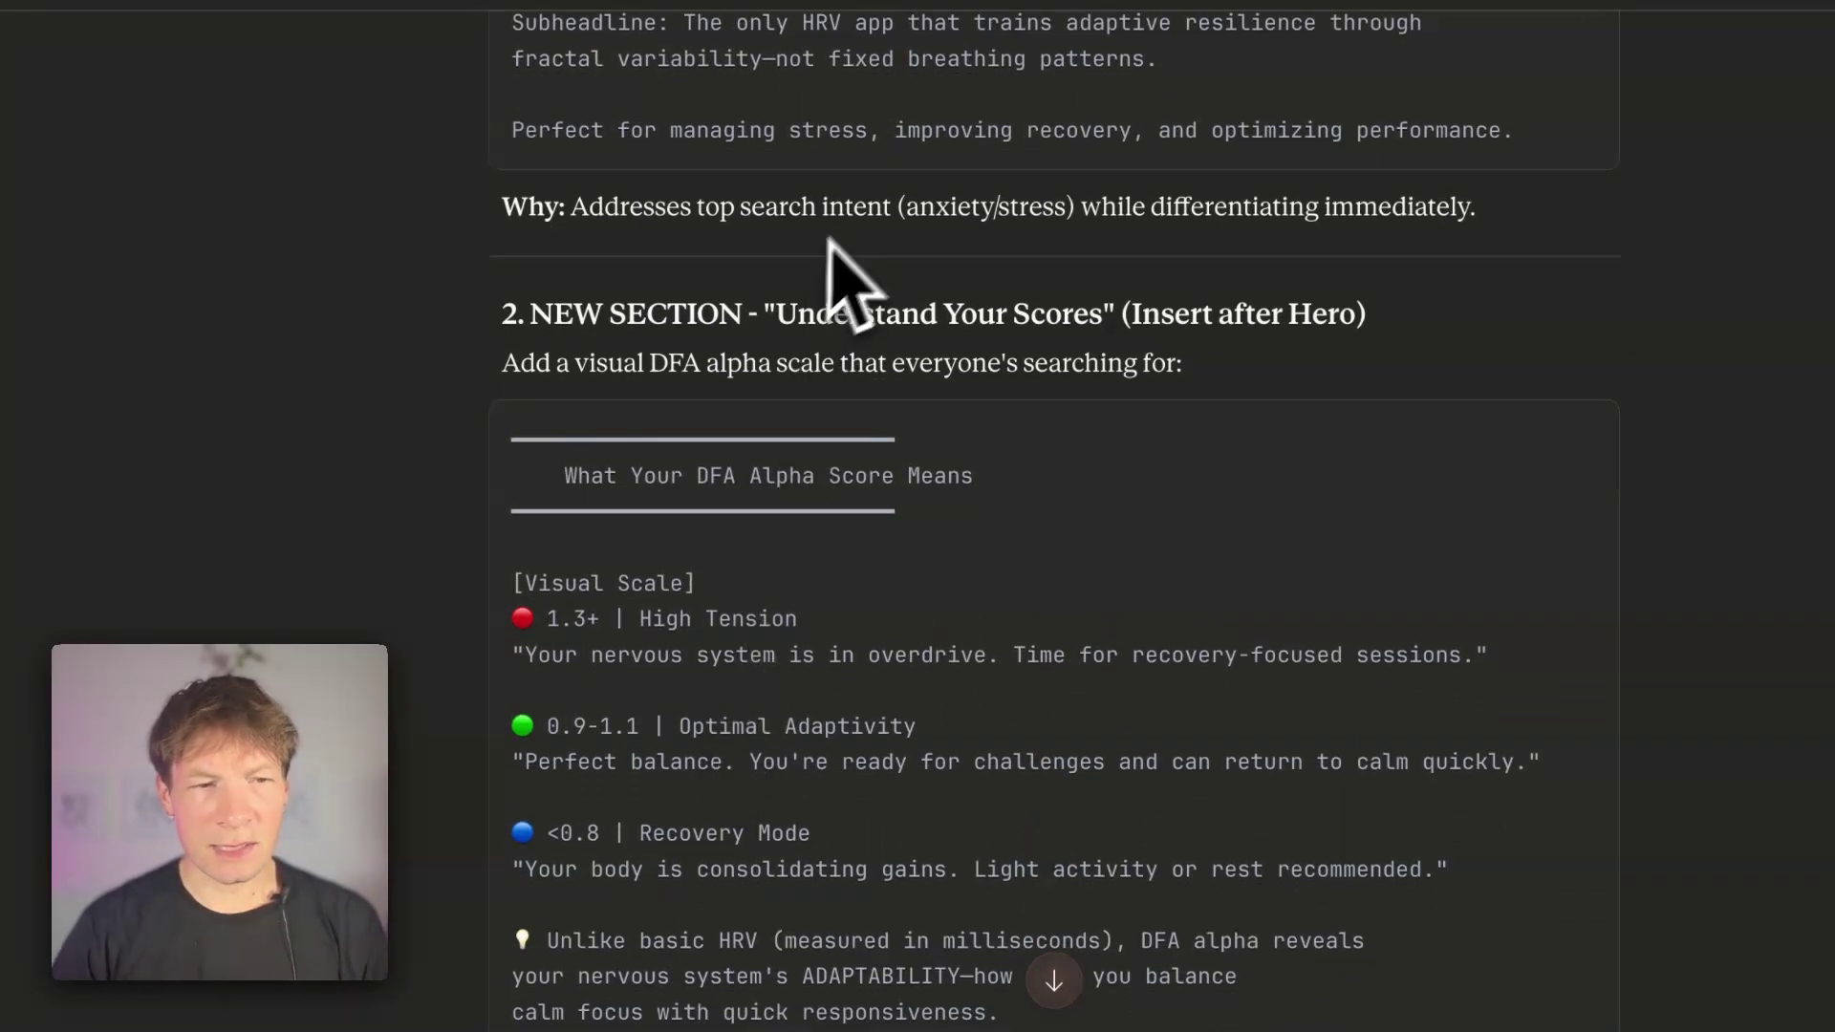
{"action": "scroll", "coordinate": [881, 319], "scroll_direction": "down", "scroll_amount": 1}
{"action": "scroll", "coordinate": [846, 431], "scroll_direction": "up", "scroll_amount": 5}
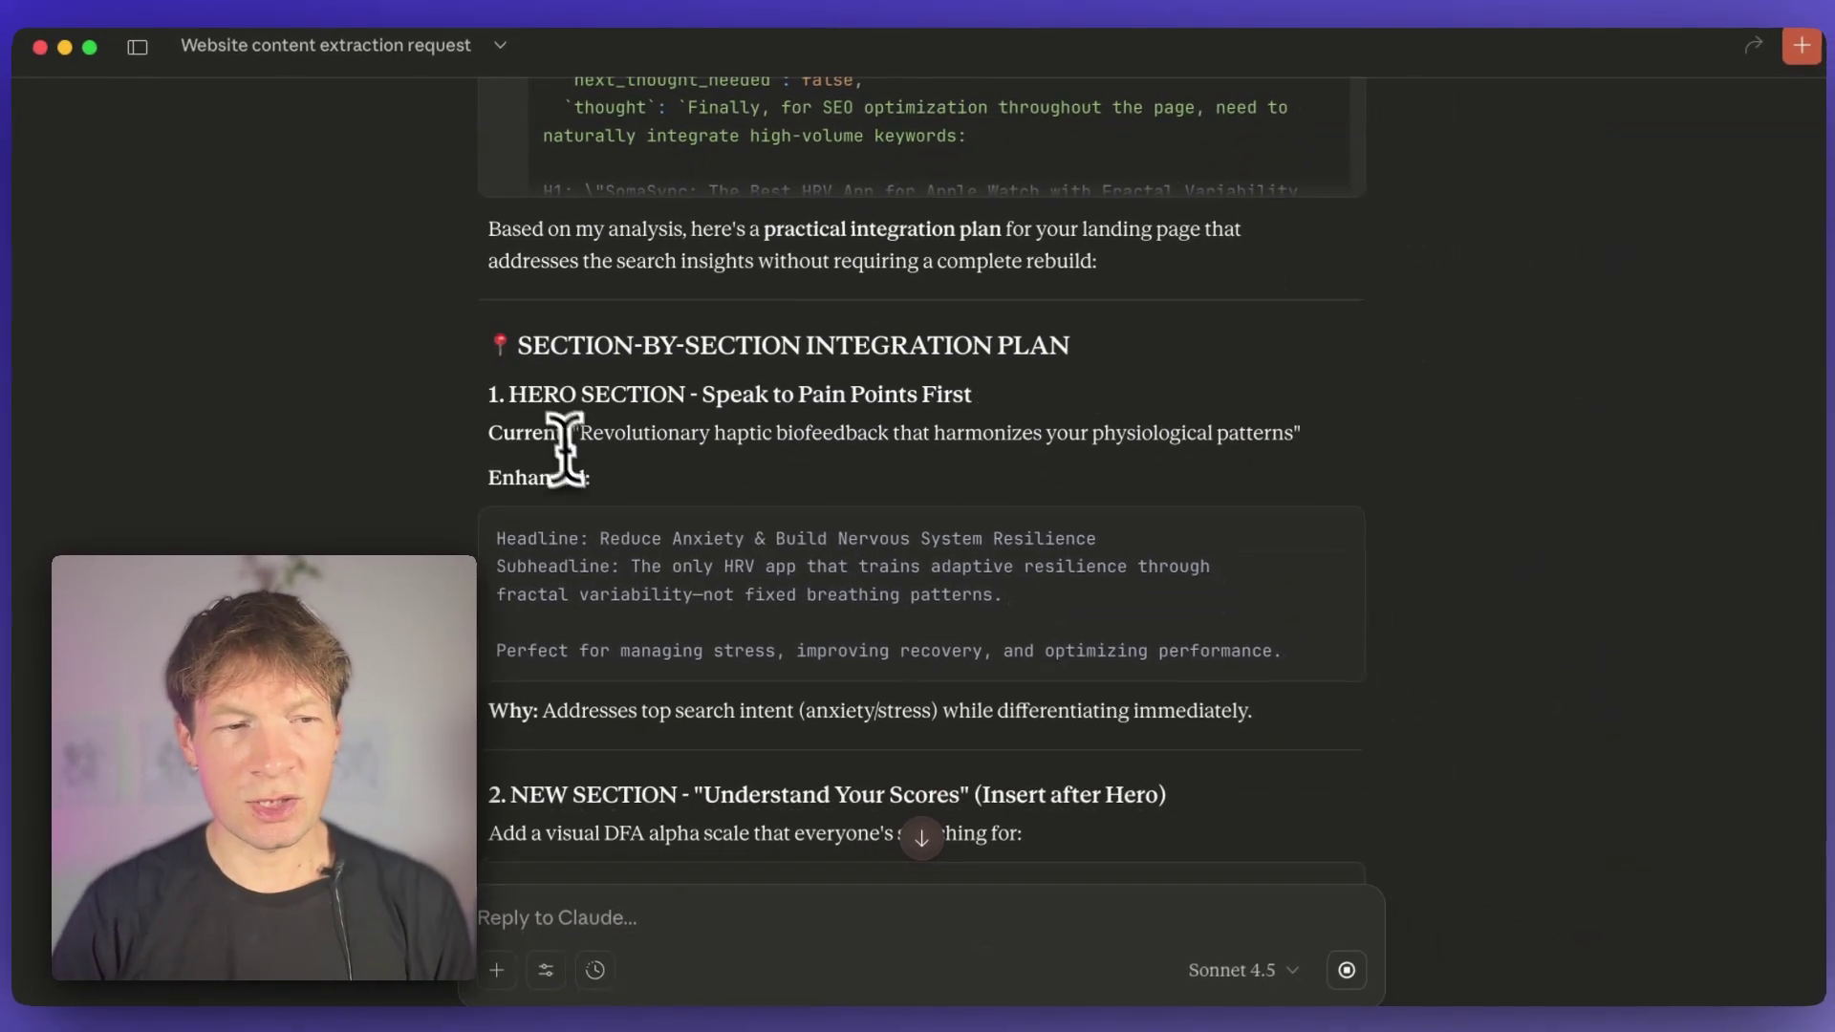
{"action": "left_click_drag", "start_coordinate": [547, 435], "coordinate": [971, 466]}
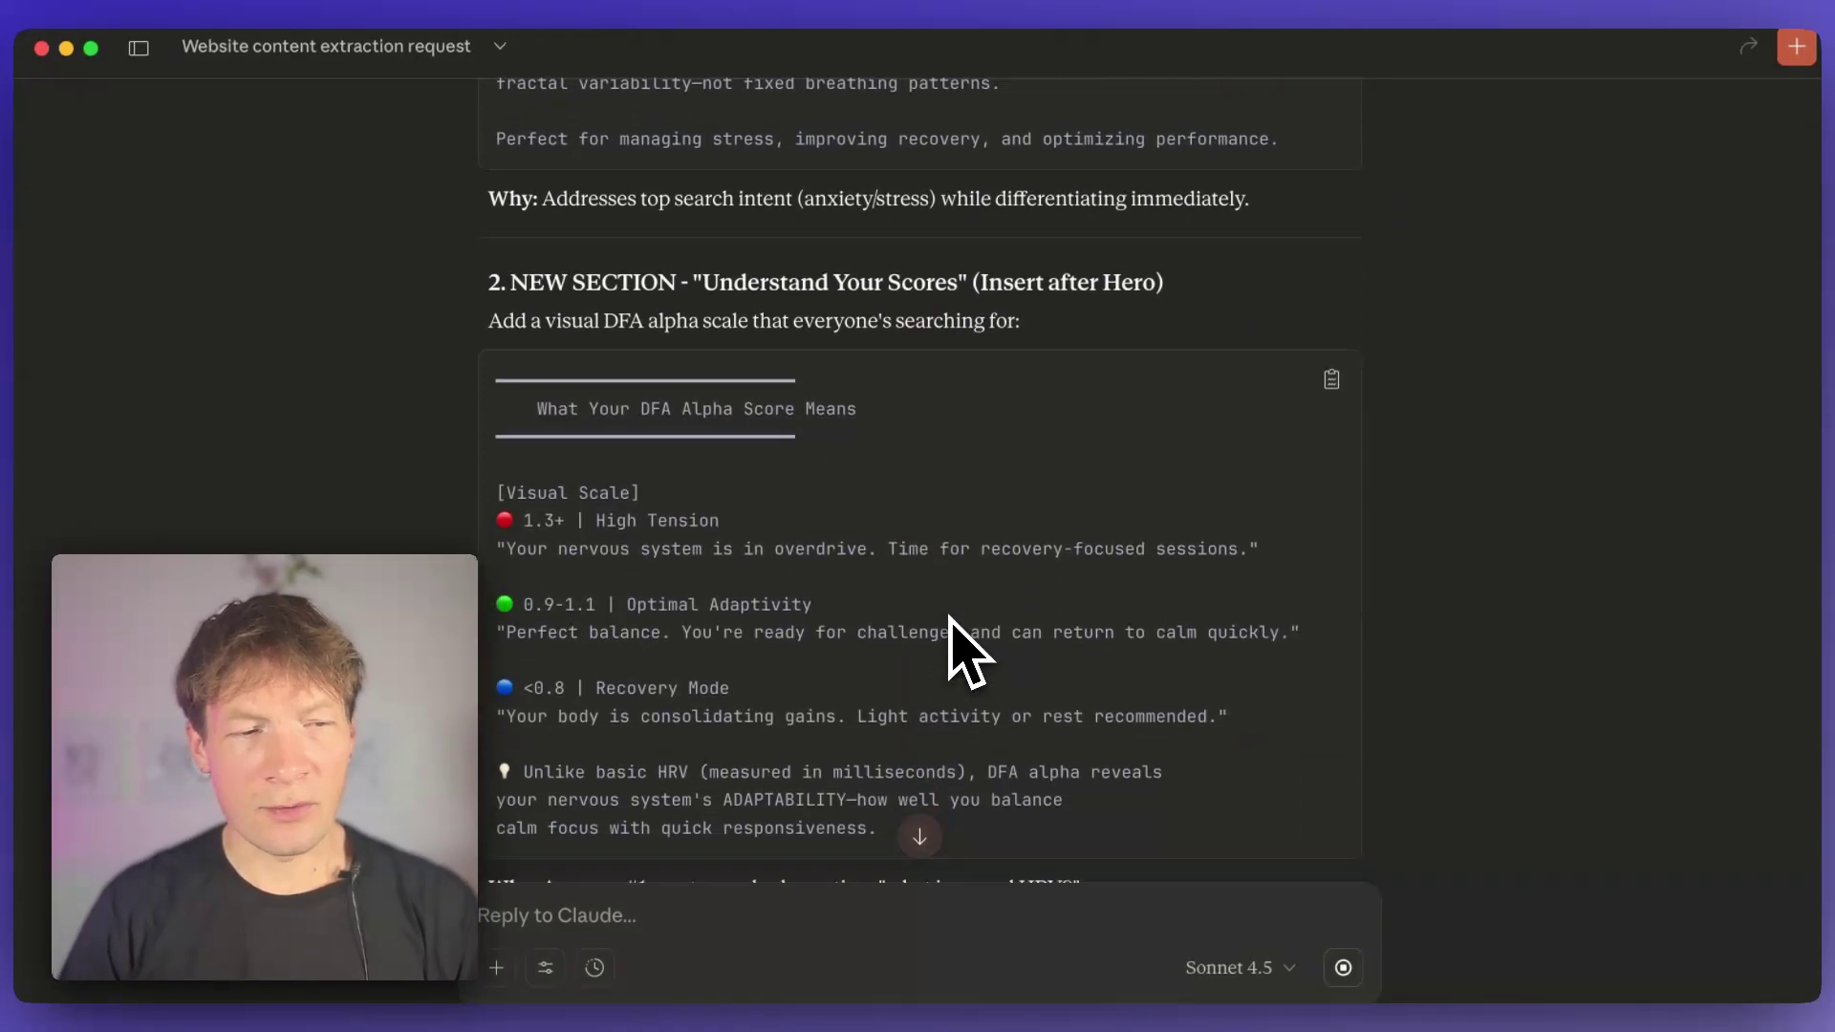
{"action": "scroll", "coordinate": [962, 653], "scroll_direction": "down", "scroll_amount": 2}
{"action": "mouse_move", "coordinate": [506, 324]}
{"action": "left_mouse_down"}
{"action": "mouse_move", "coordinate": [618, 354]}
{"action": "mouse_move", "coordinate": [686, 461]}
{"action": "left_mouse_up"}
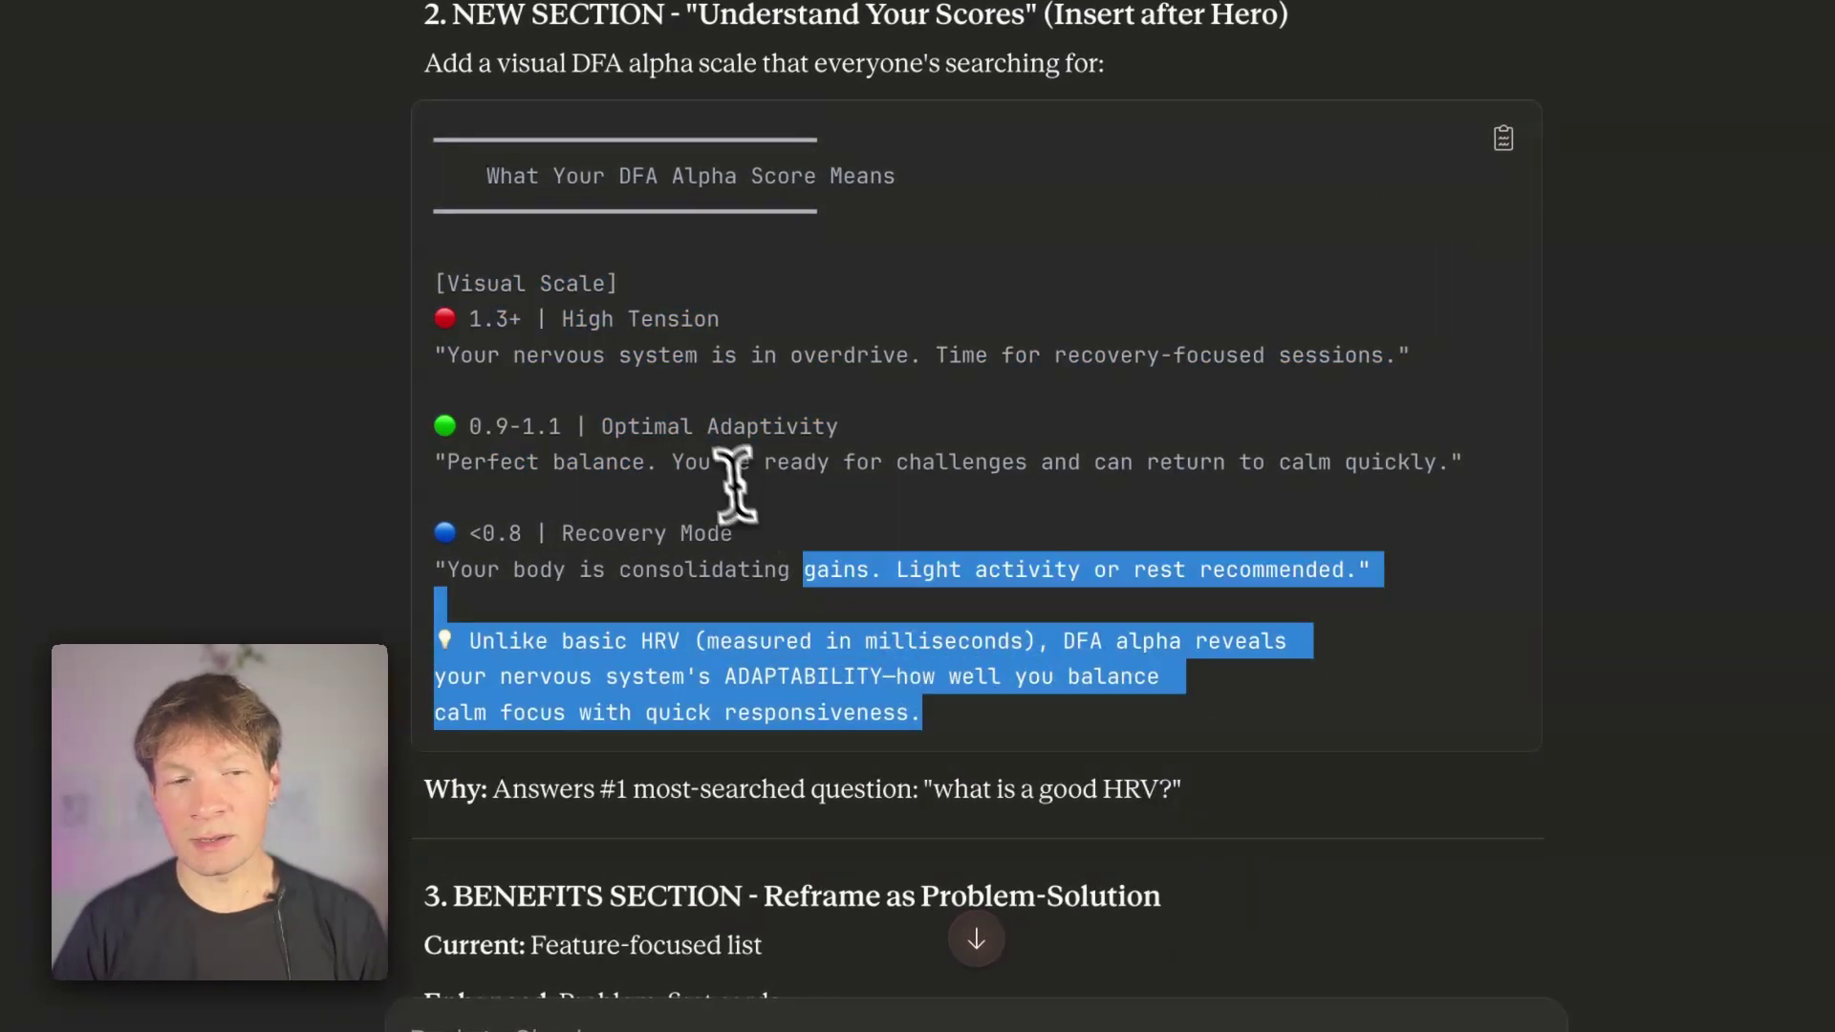
{"action": "scroll", "coordinate": [766, 703], "scroll_direction": "down", "scroll_amount": 5}
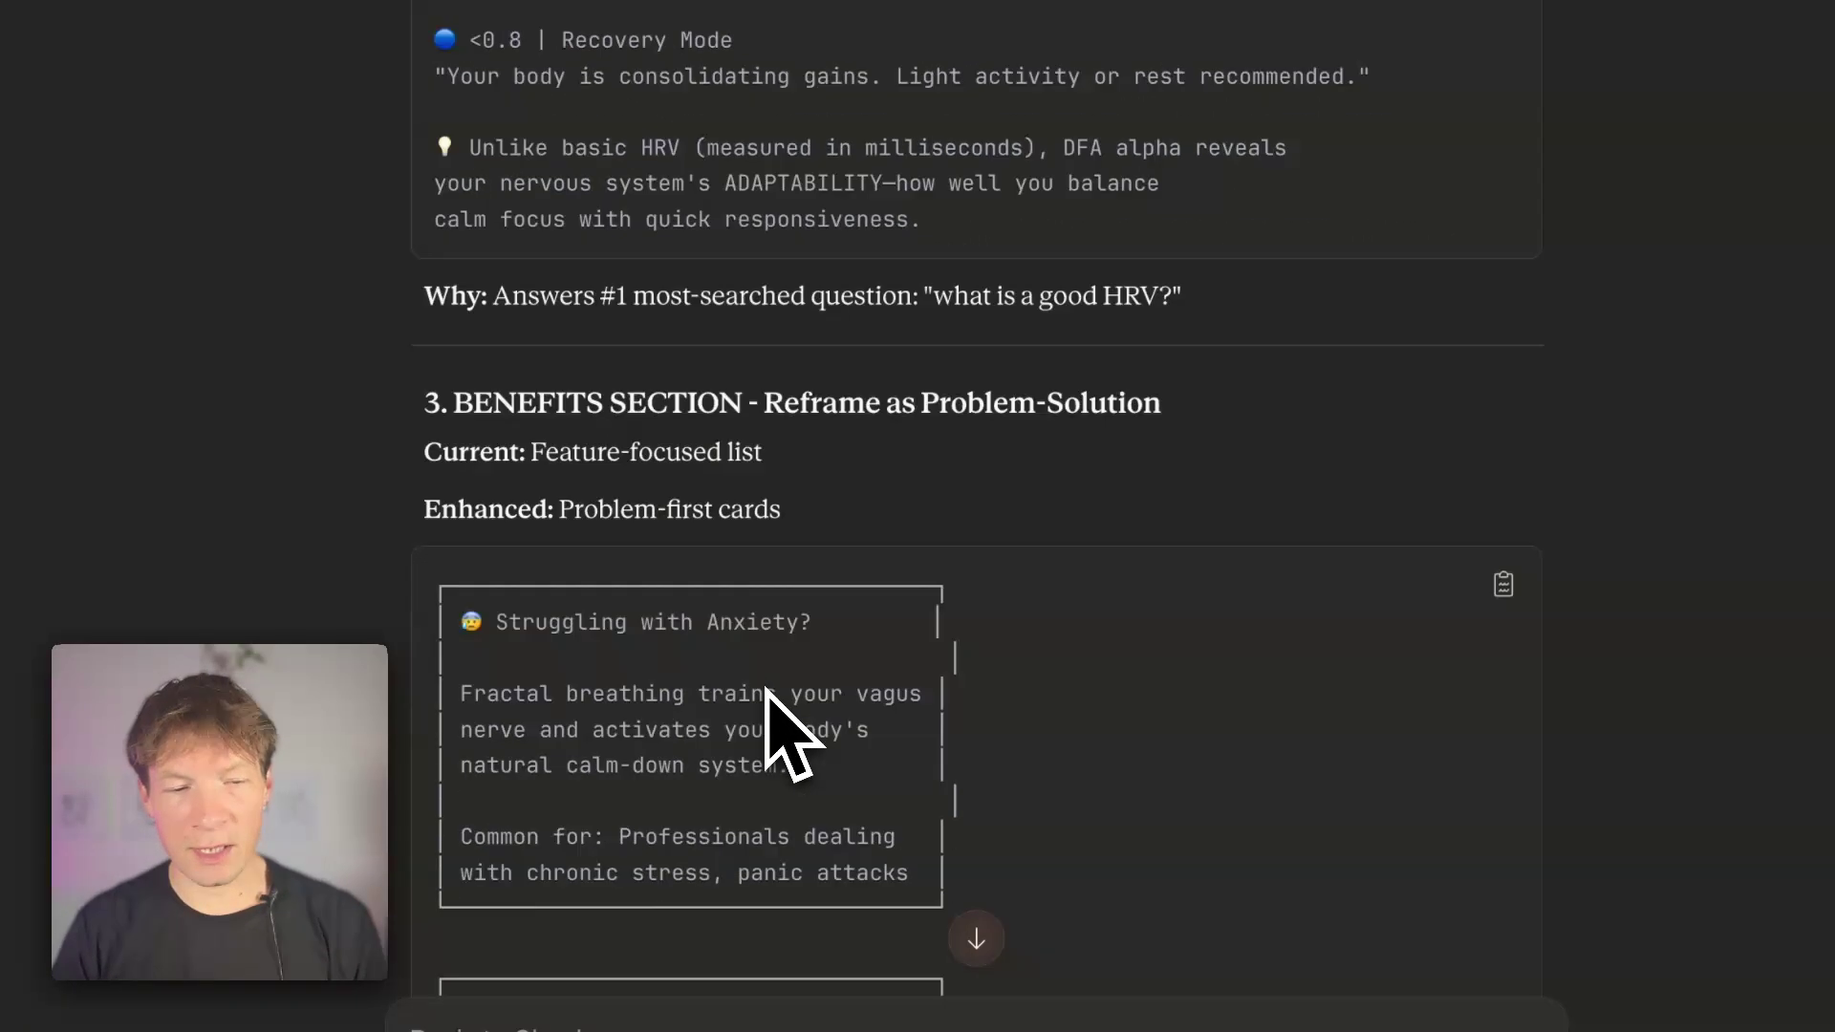
{"action": "scroll", "coordinate": [779, 615], "scroll_direction": "down", "scroll_amount": 2}
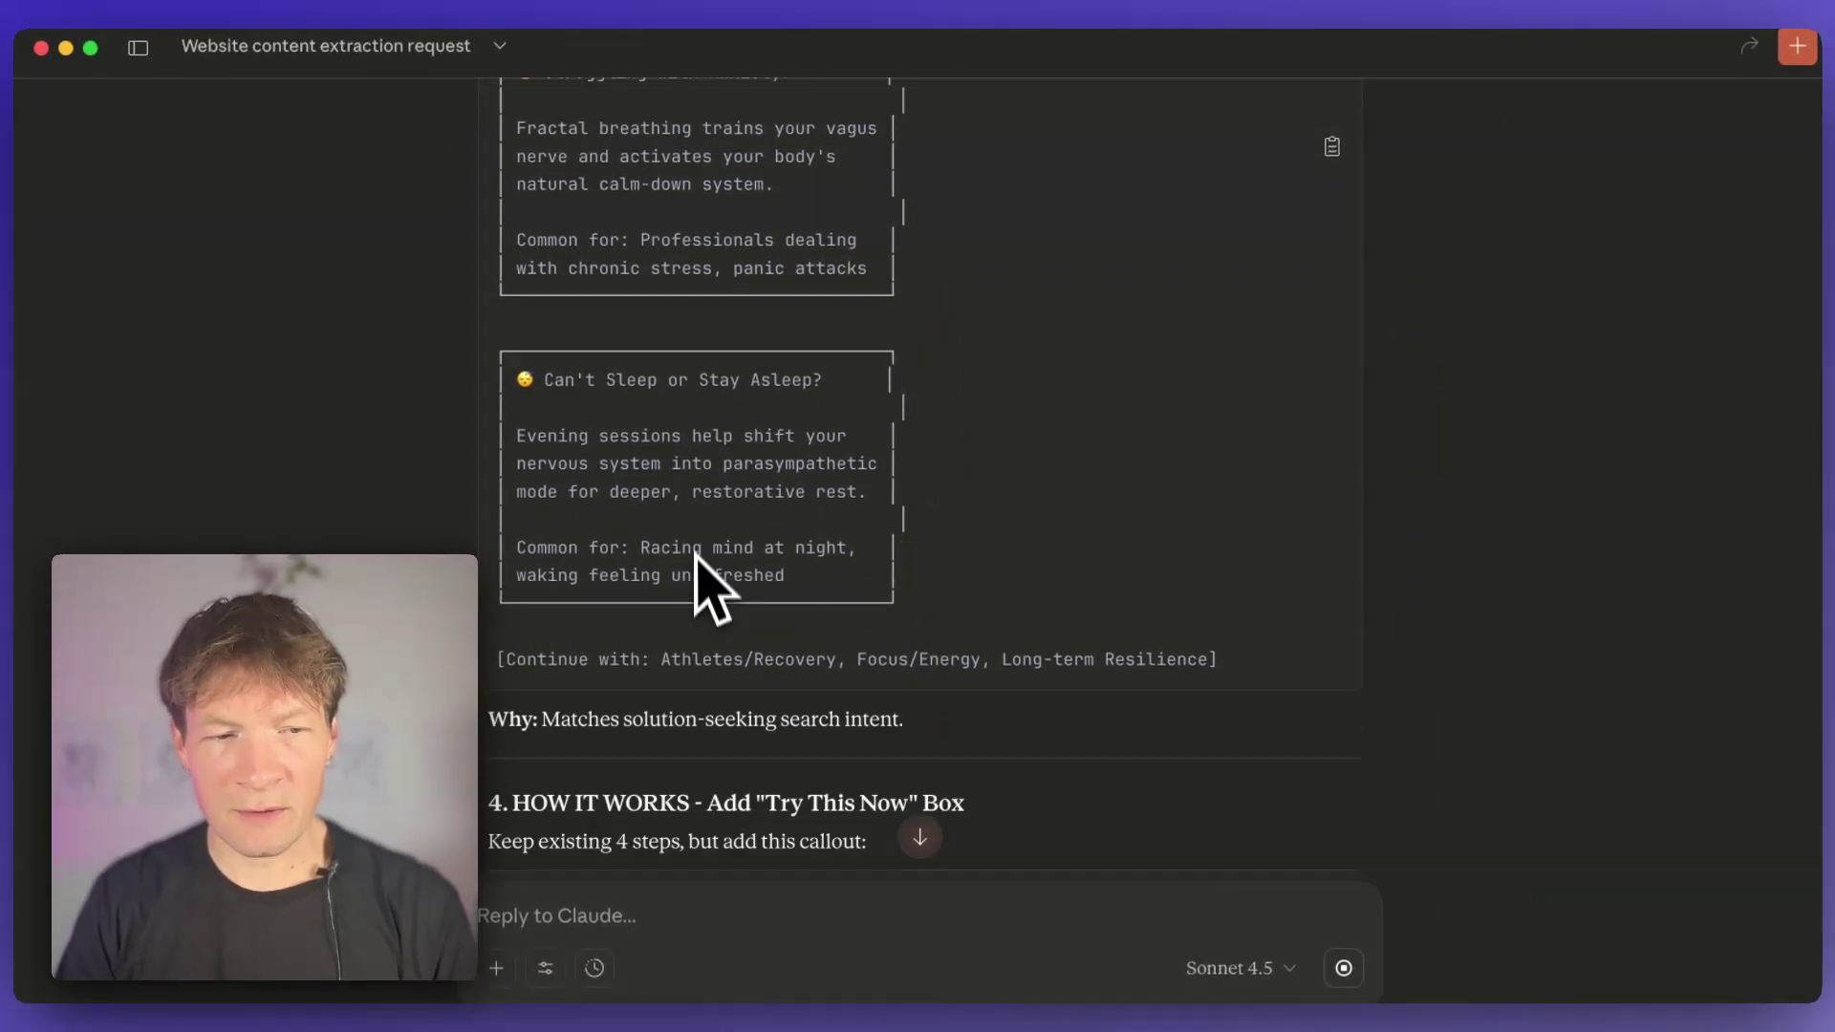
{"action": "scroll", "coordinate": [696, 573], "scroll_direction": "down", "scroll_amount": 1}
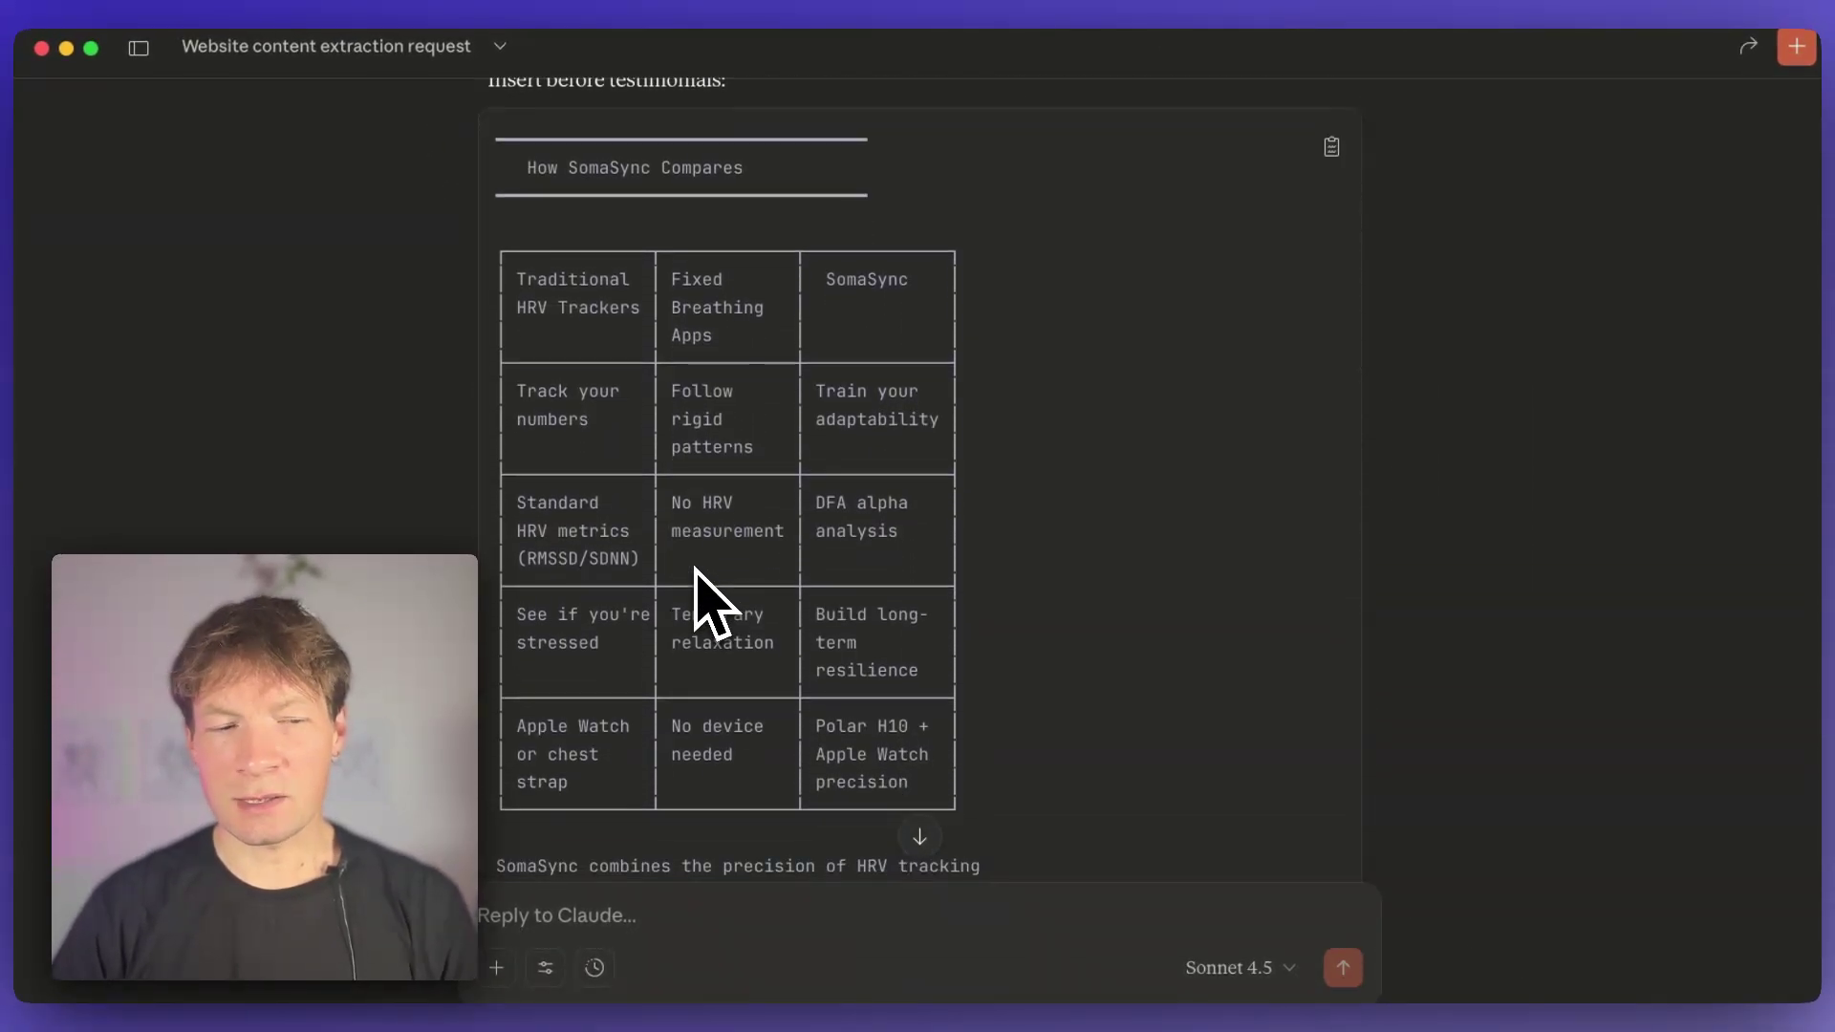
{"action": "left_click", "coordinate": [546, 969]}
{"action": "left_click", "coordinate": [373, 553]}
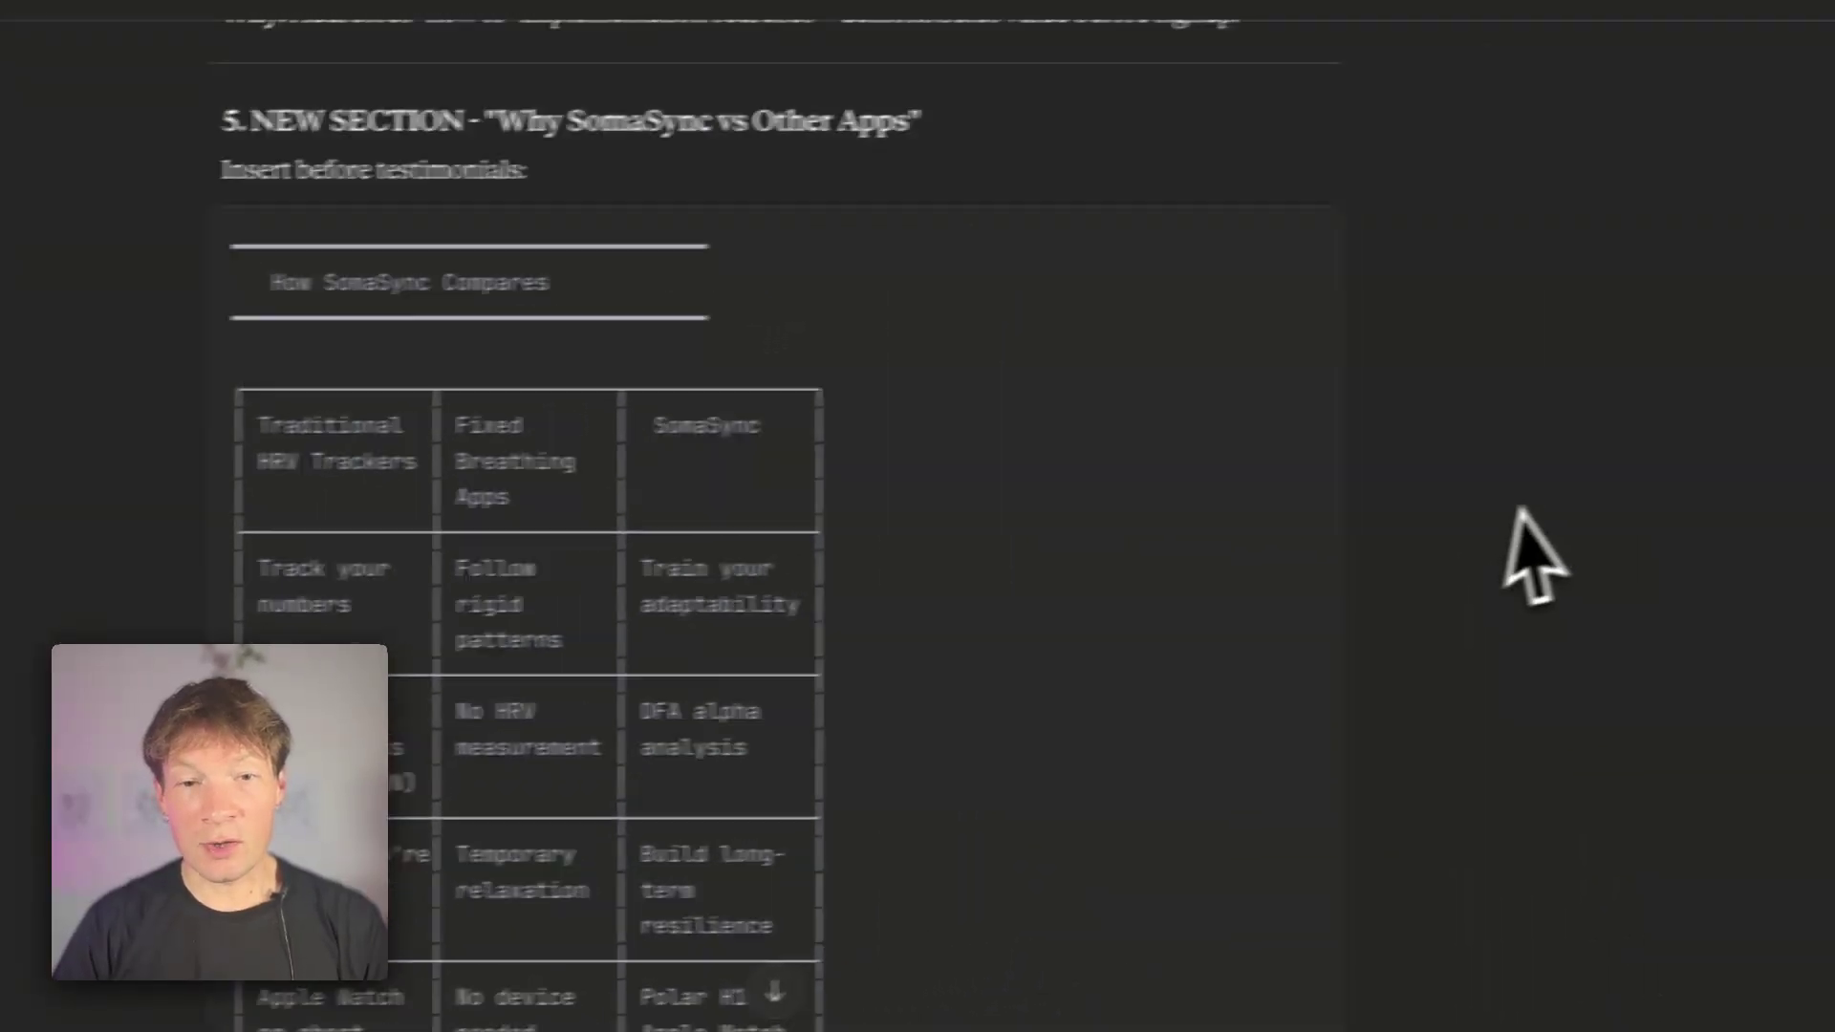
{"action": "scroll", "coordinate": [1398, 531], "scroll_direction": "down", "scroll_amount": 5}
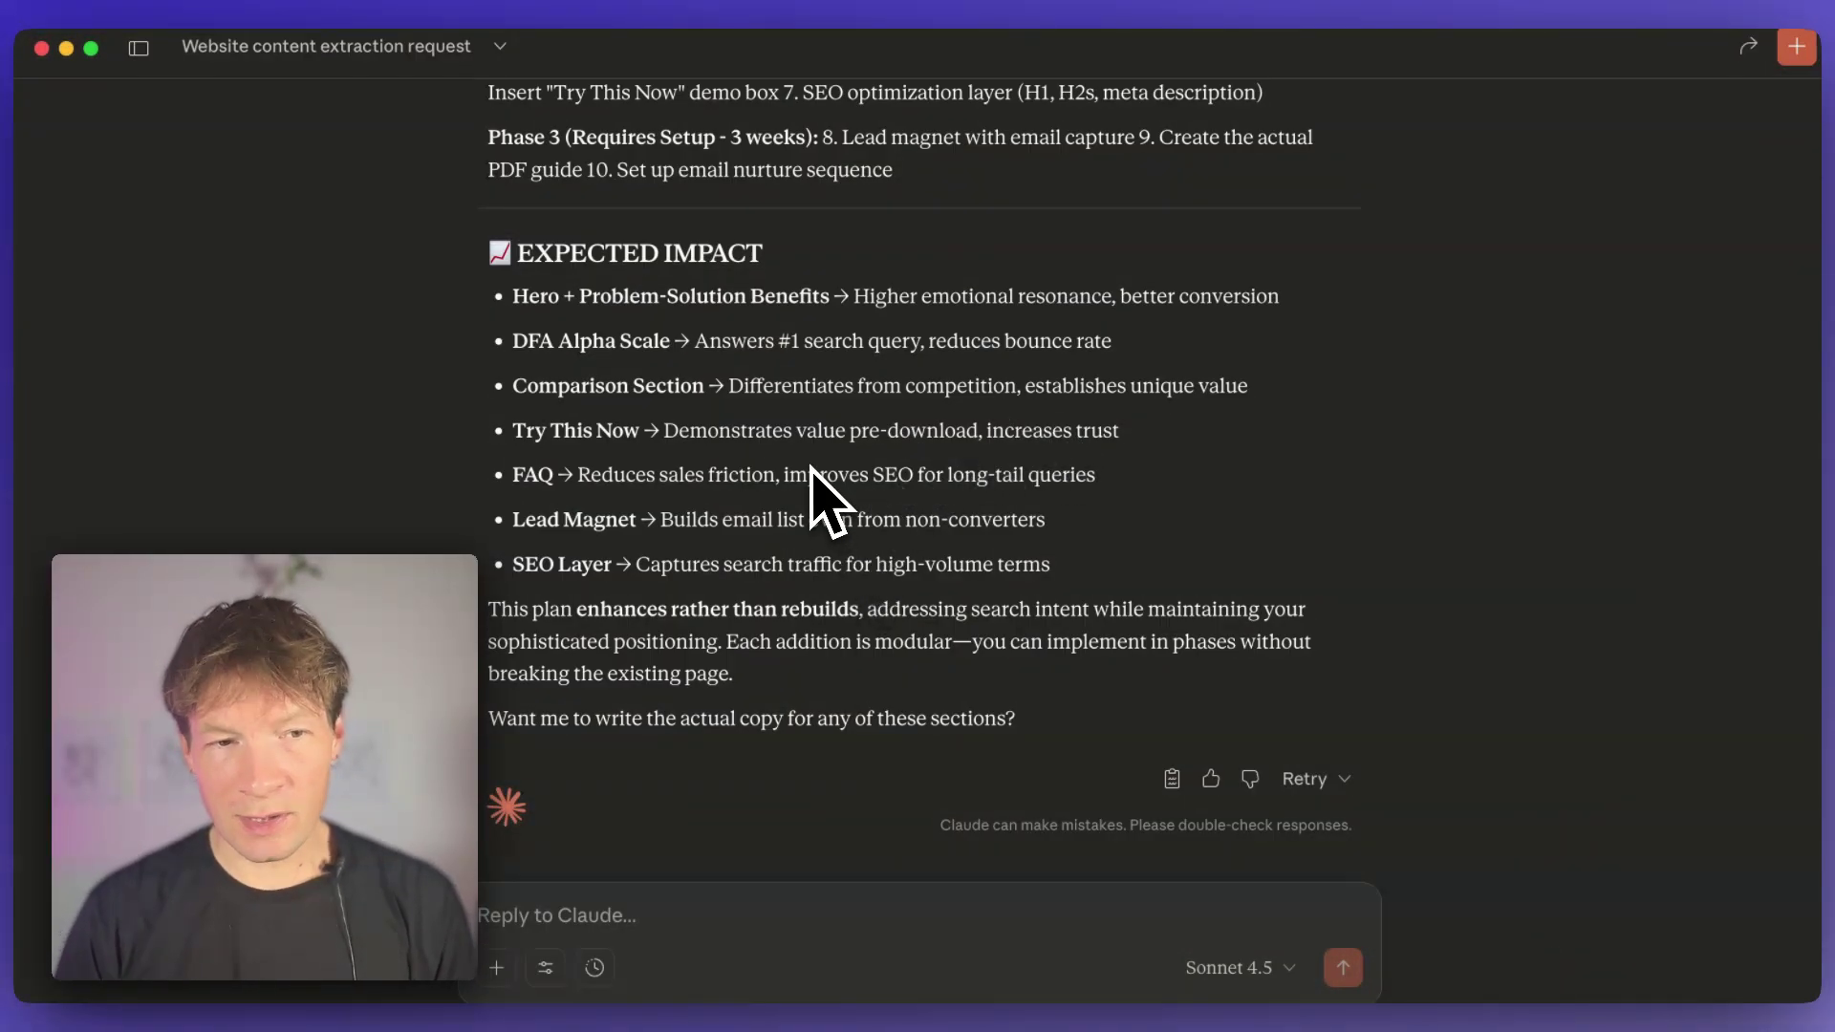
- Check the tools list, then send 'Ok, so take the original page text and develop it further'
{"action": "left_click", "coordinate": [546, 967]}
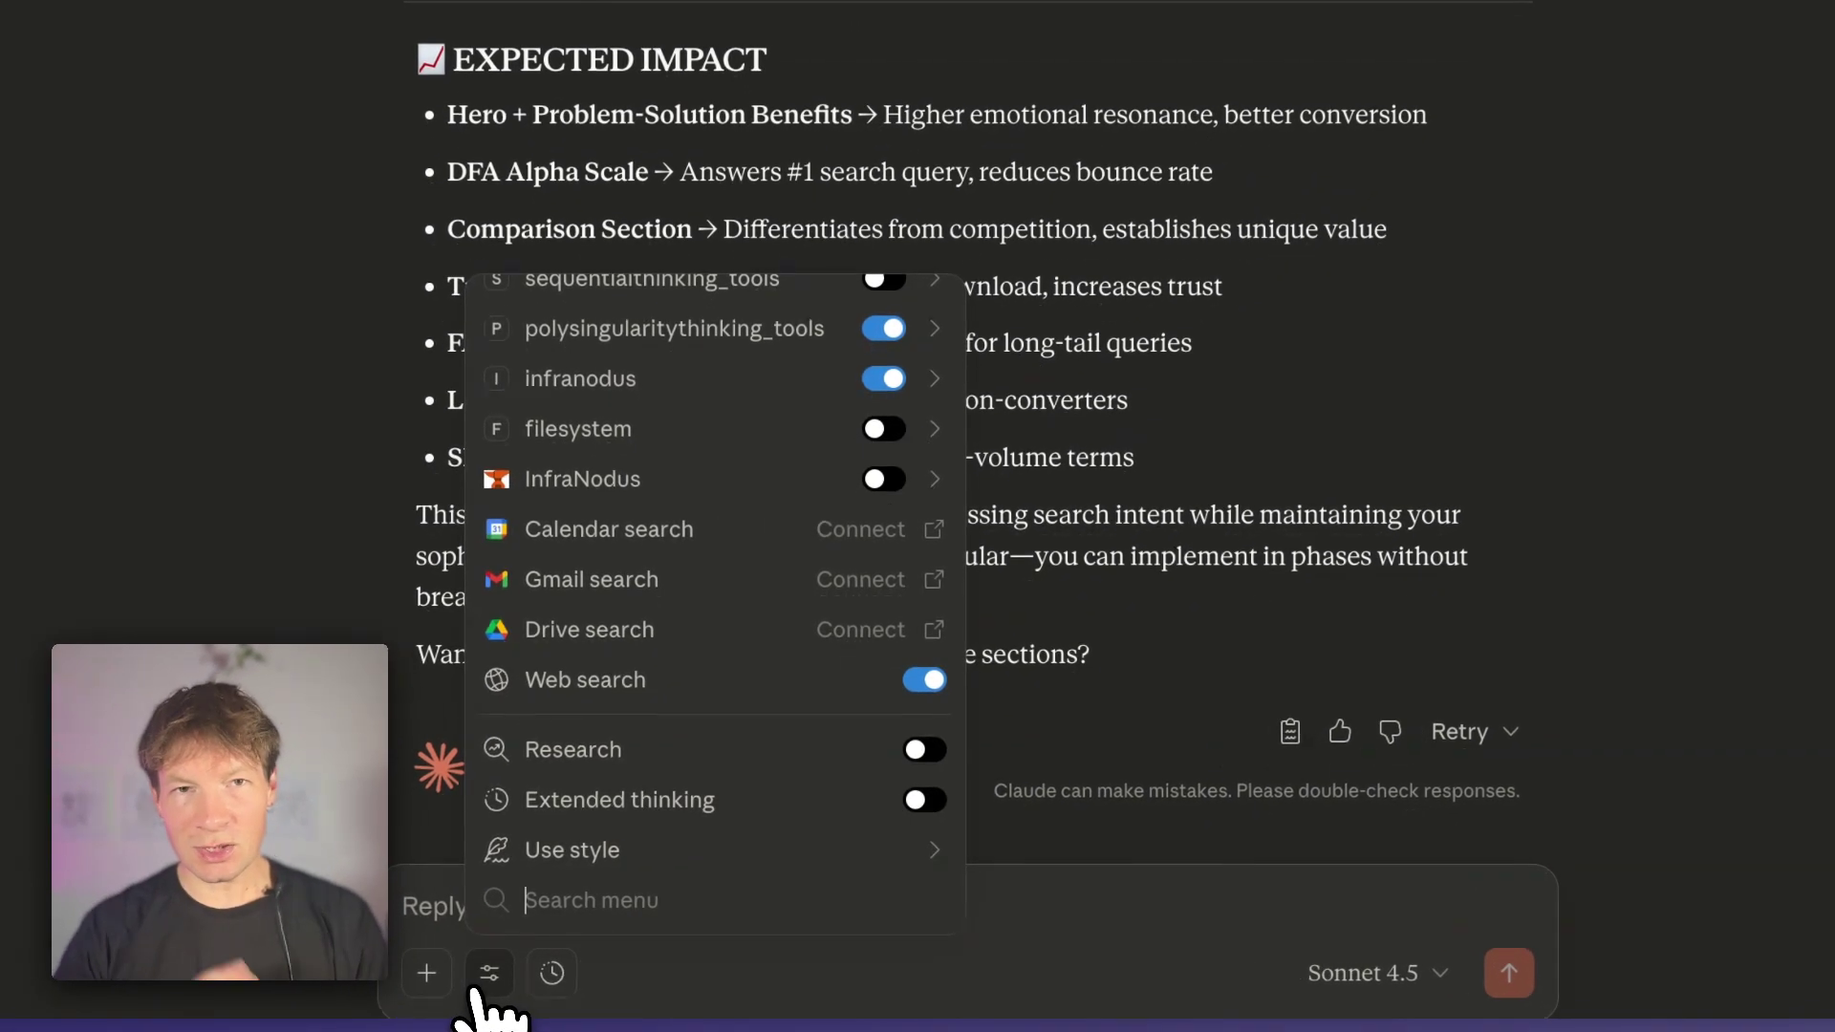
{"action": "left_click", "coordinate": [487, 975]}
{"action": "type", "text": "Ok, so take the original page text and develop it furt"}
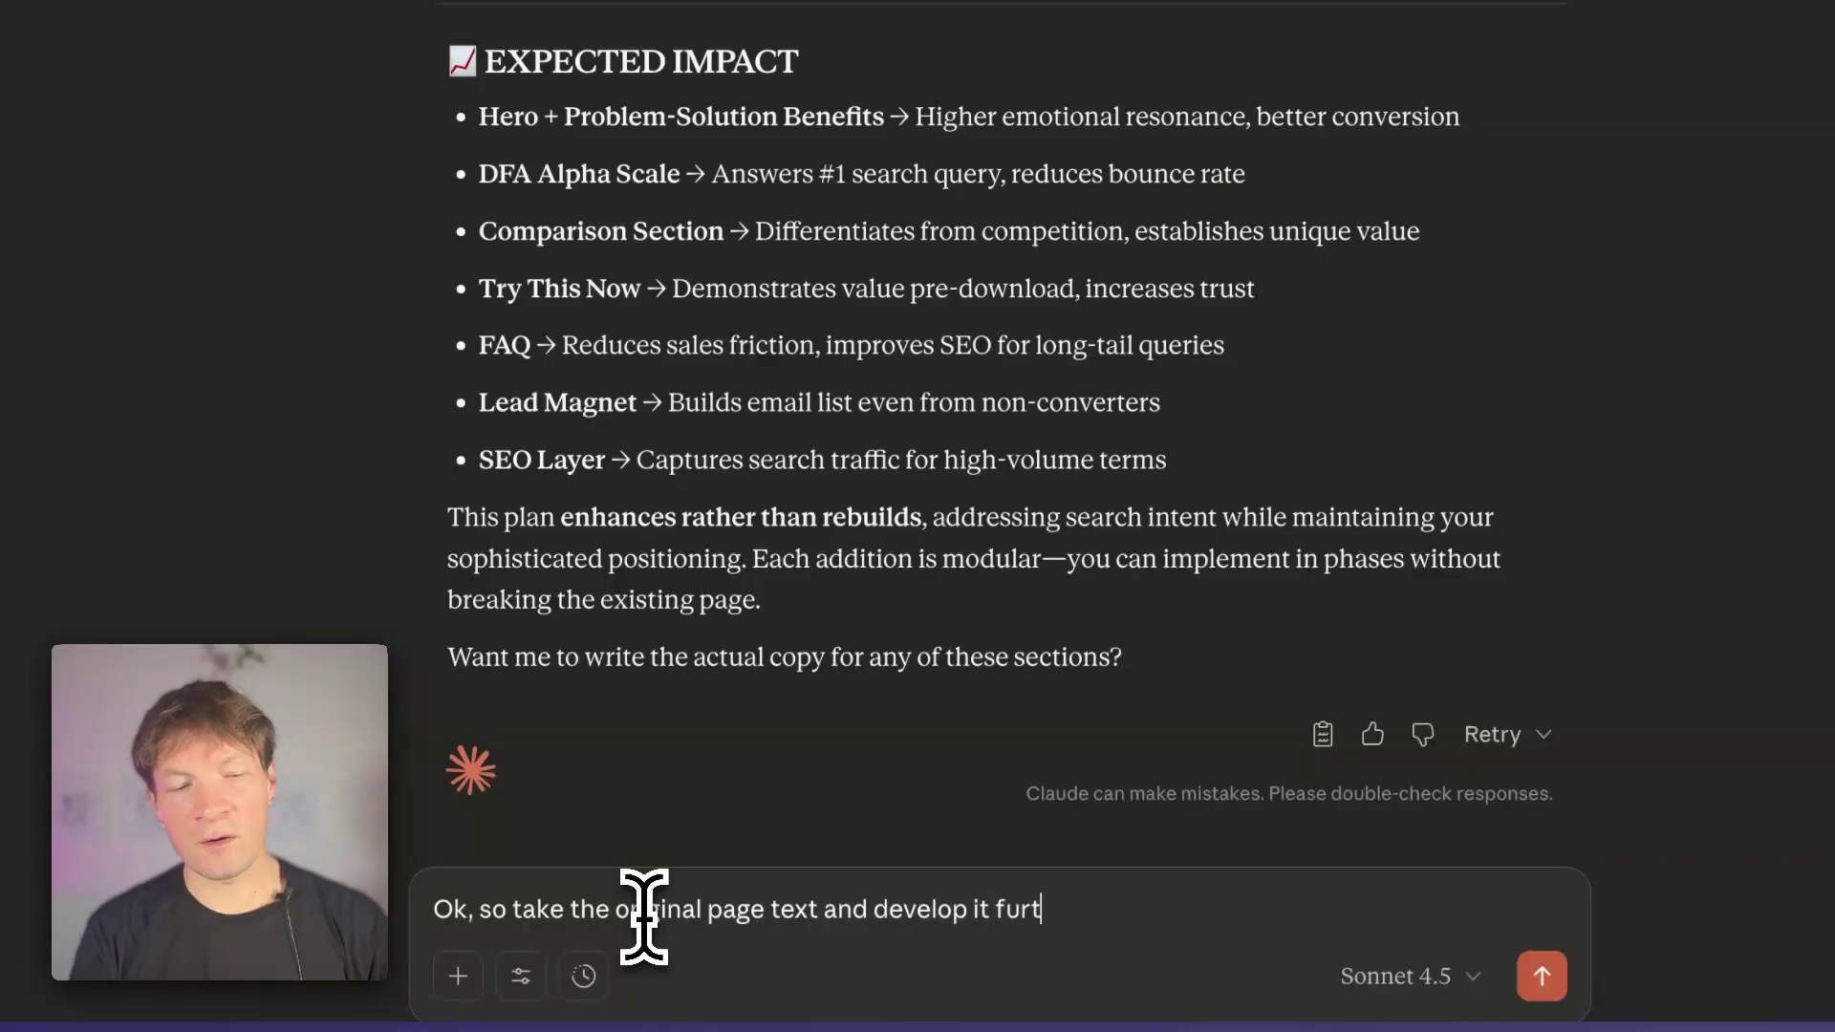
{"action": "type", "text": "her"}
{"action": "key", "text": "Return"}
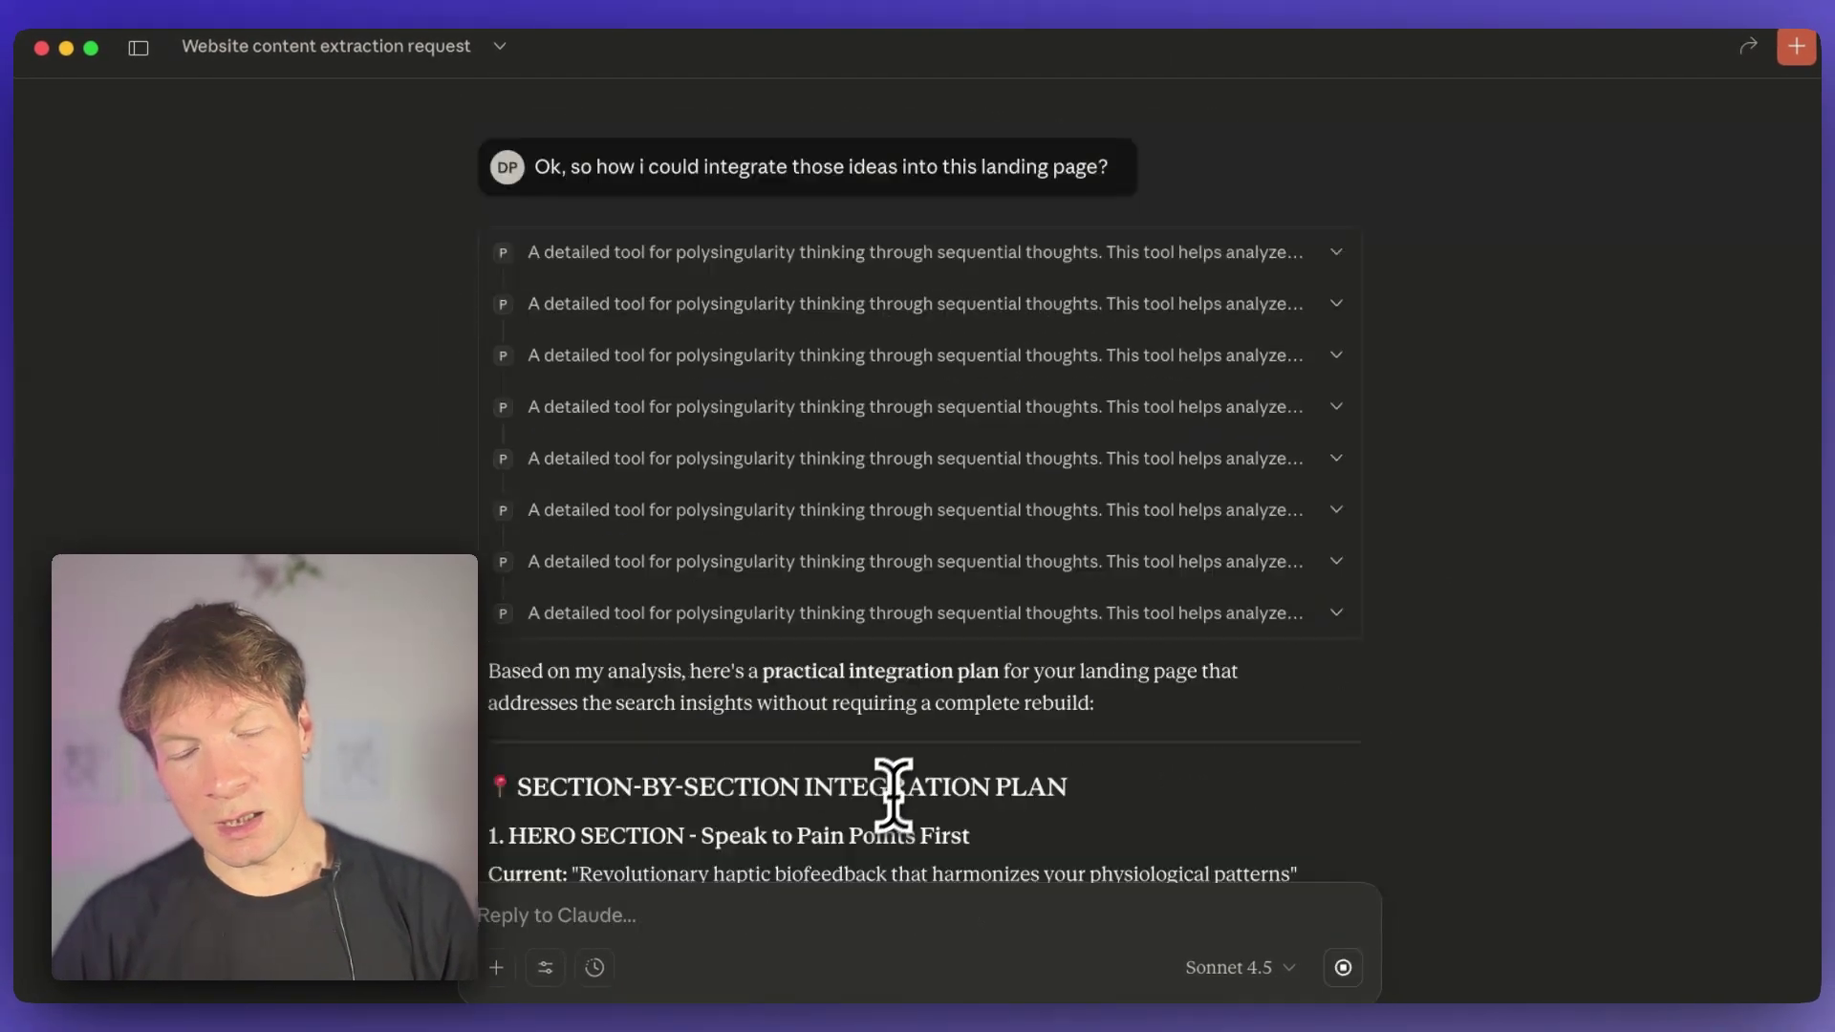
- Browse the InfraNodus tools and expand the content-gap text tool call details
{"action": "left_click", "coordinate": [545, 969]}
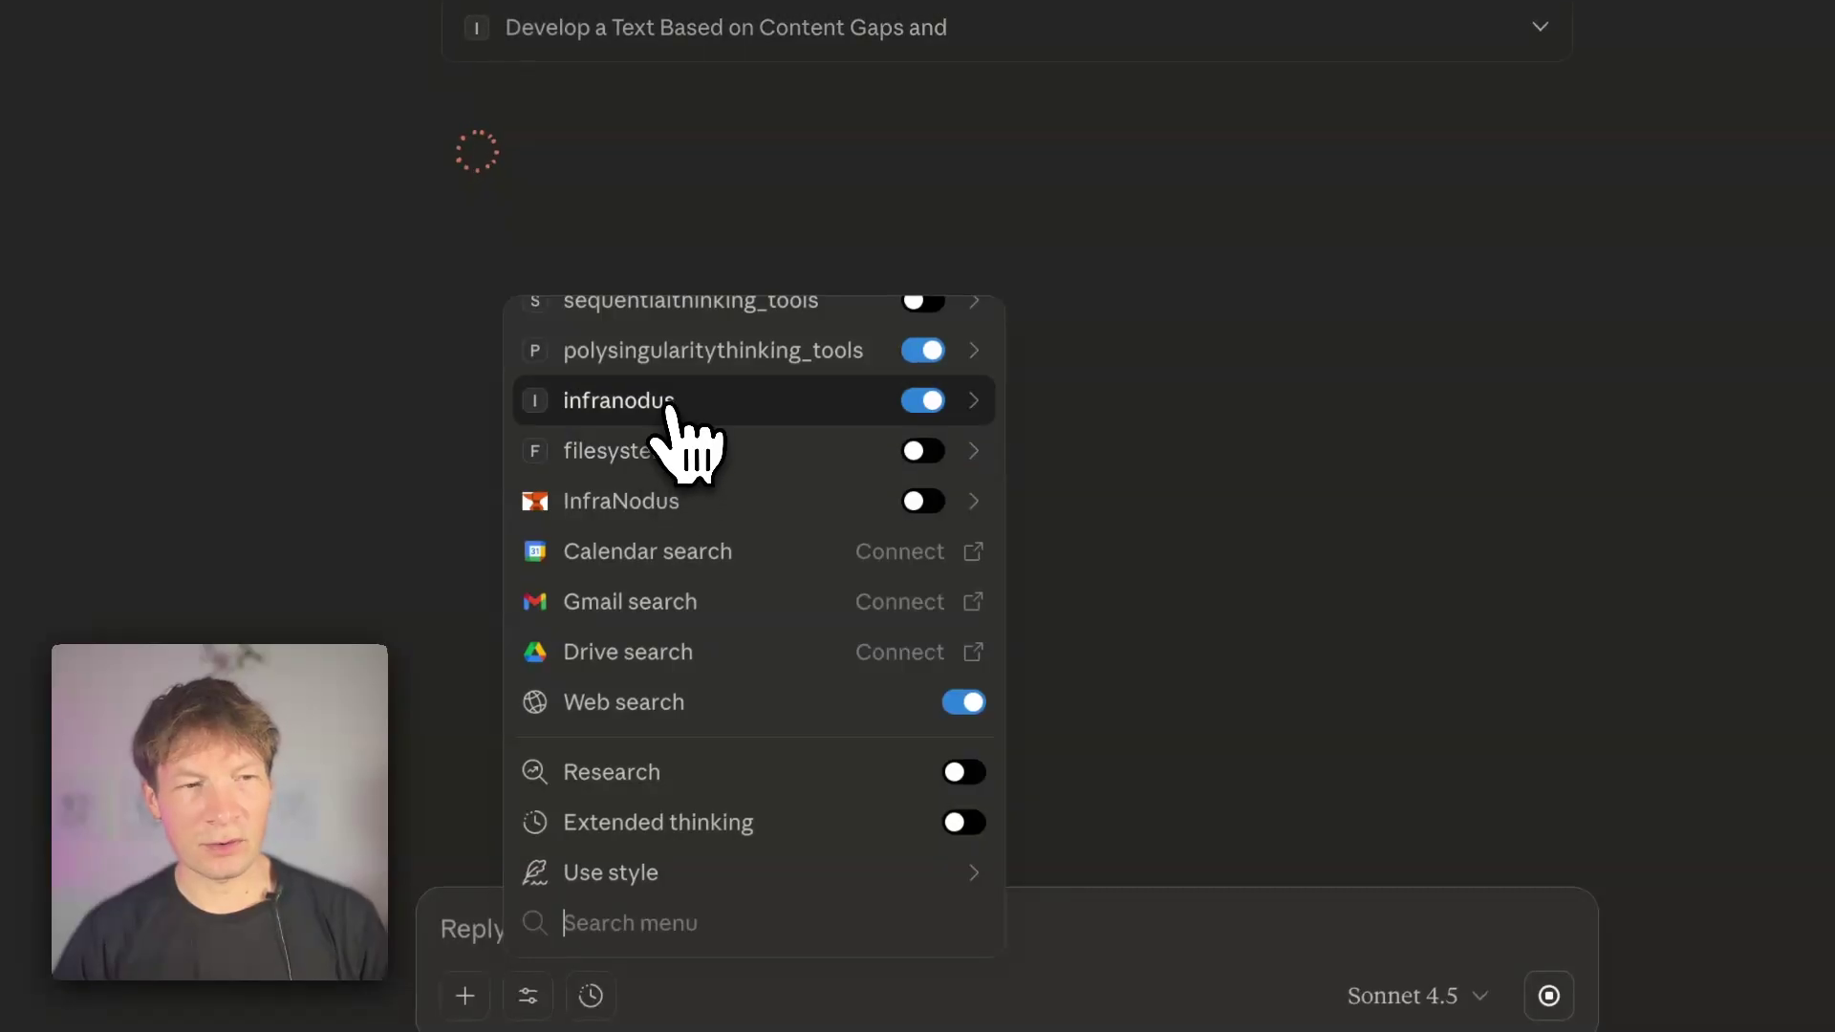
{"action": "left_click", "coordinate": [674, 412]}
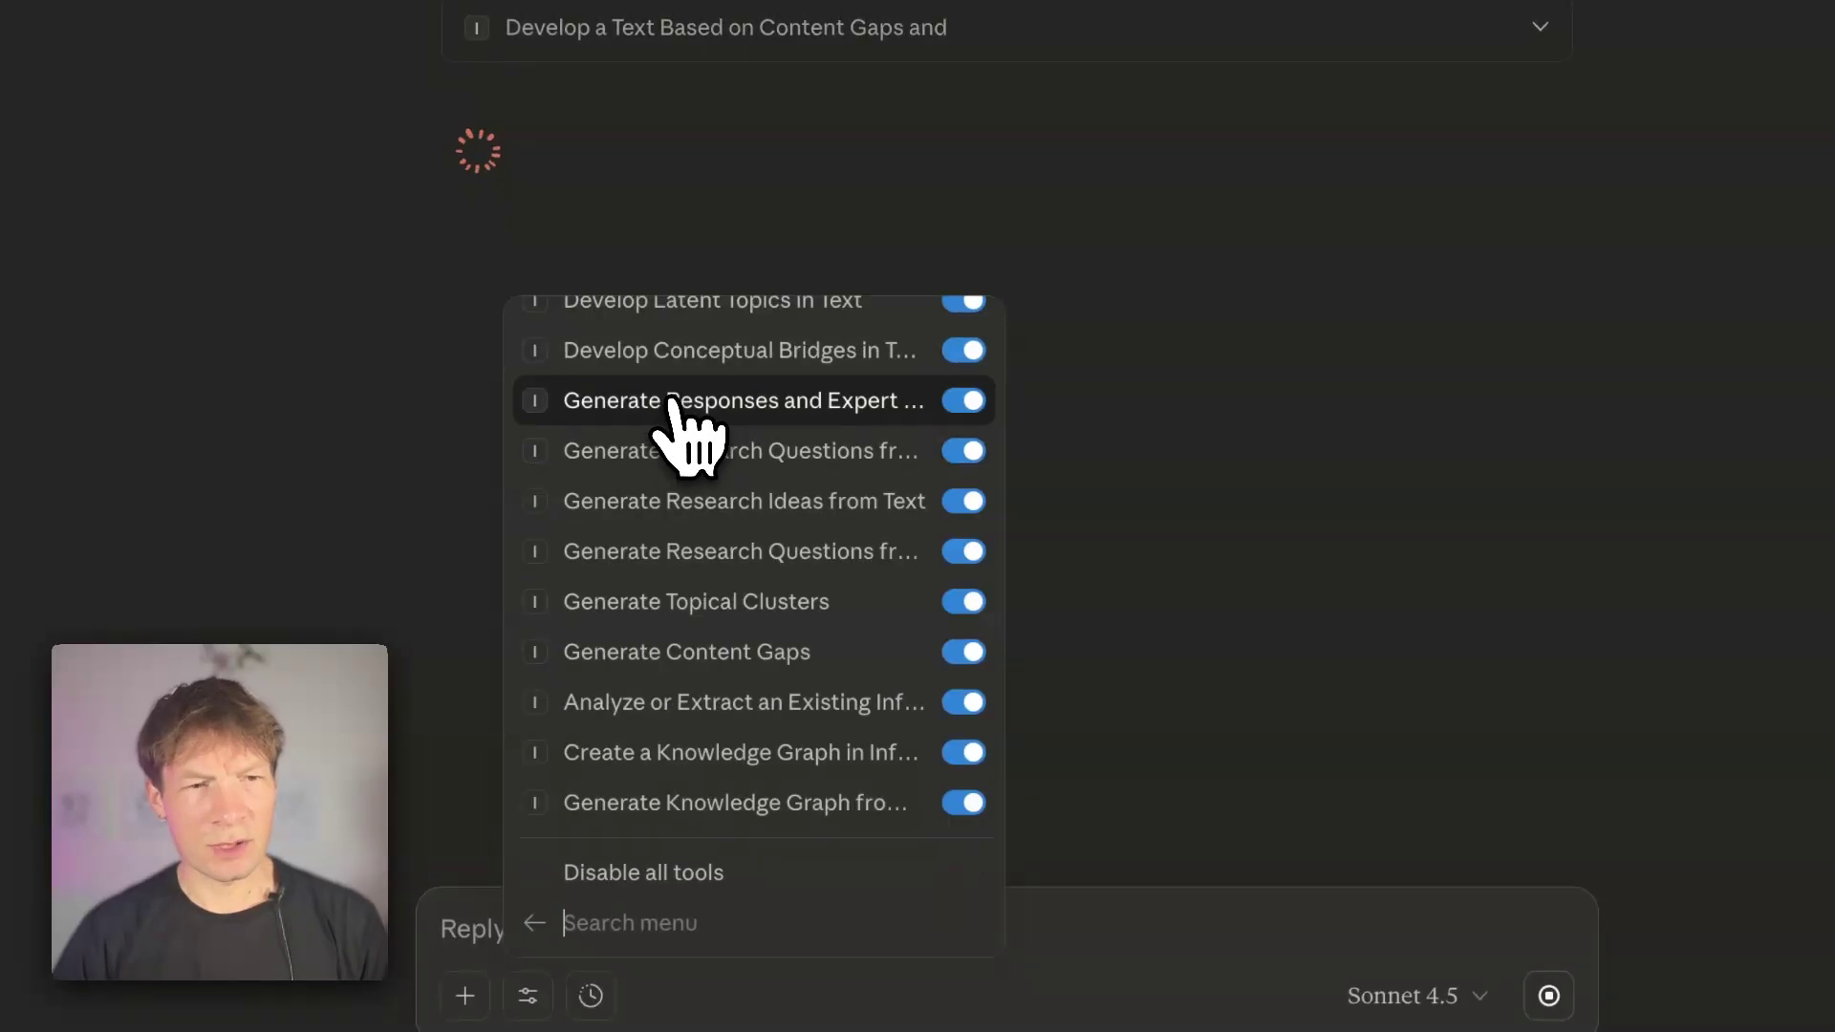
{"action": "left_click", "coordinate": [1104, 487]}
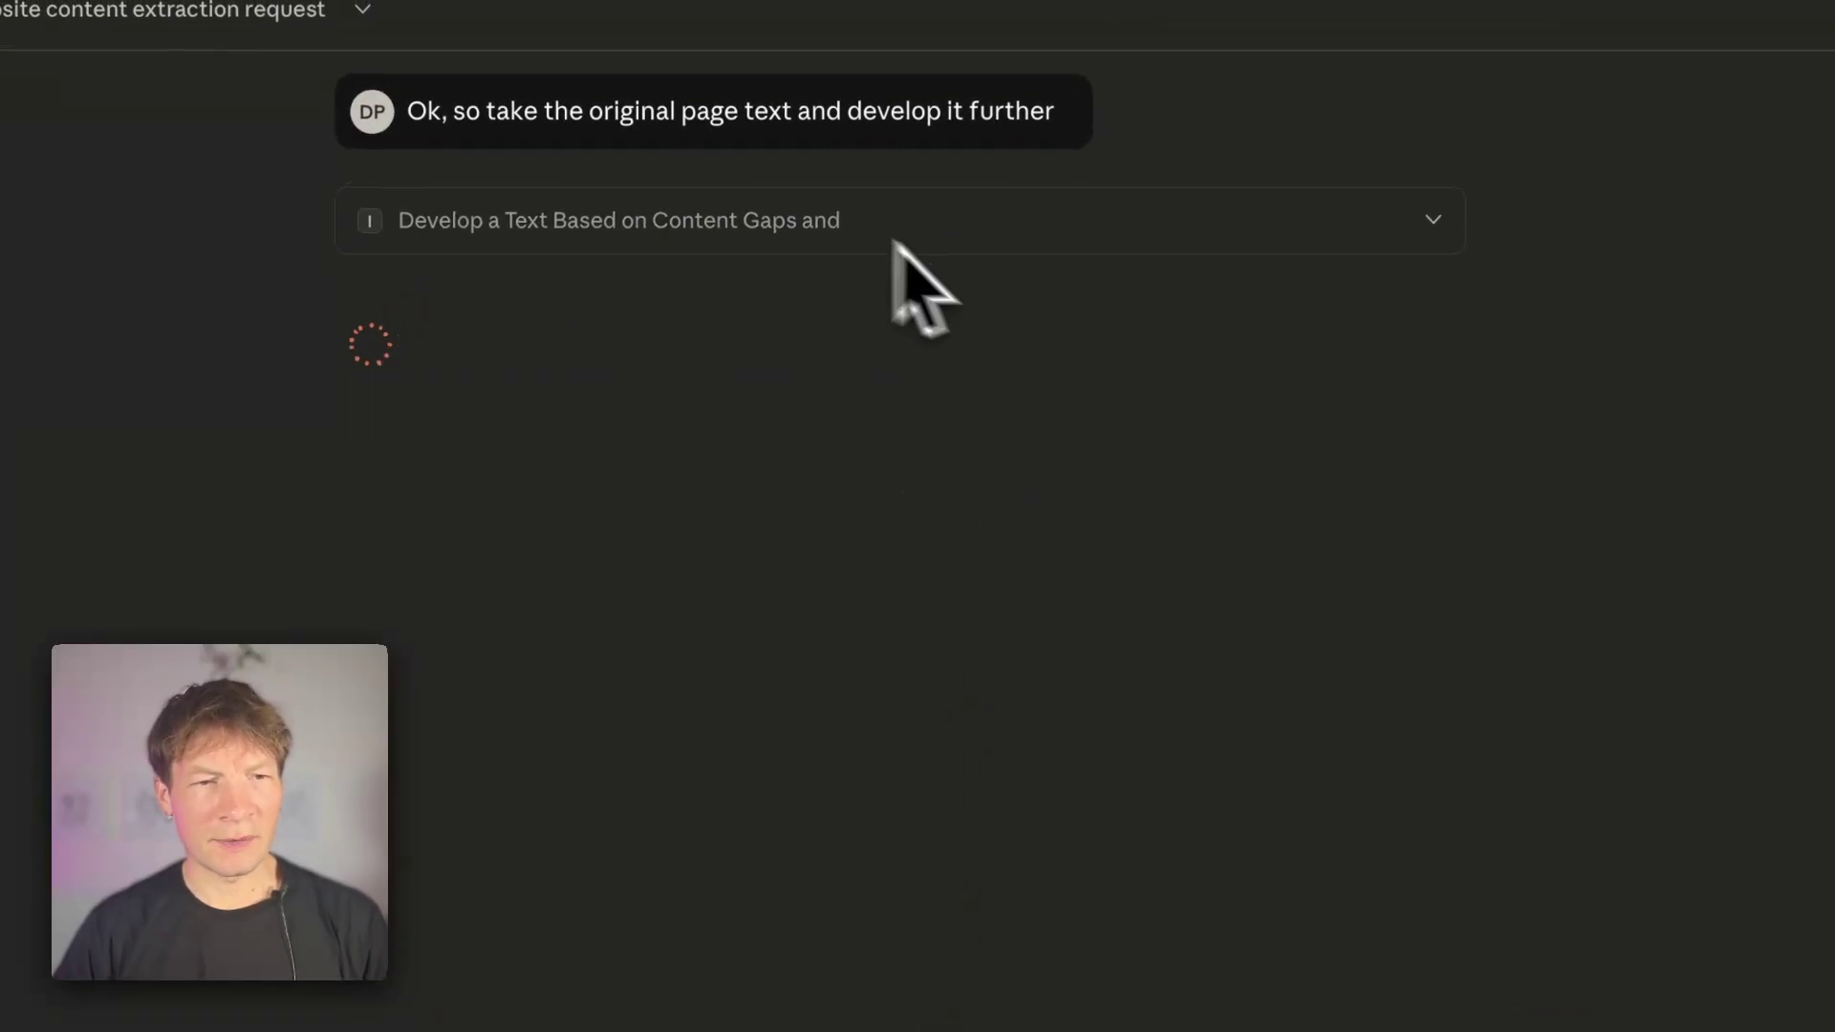
{"action": "left_click", "coordinate": [795, 210]}
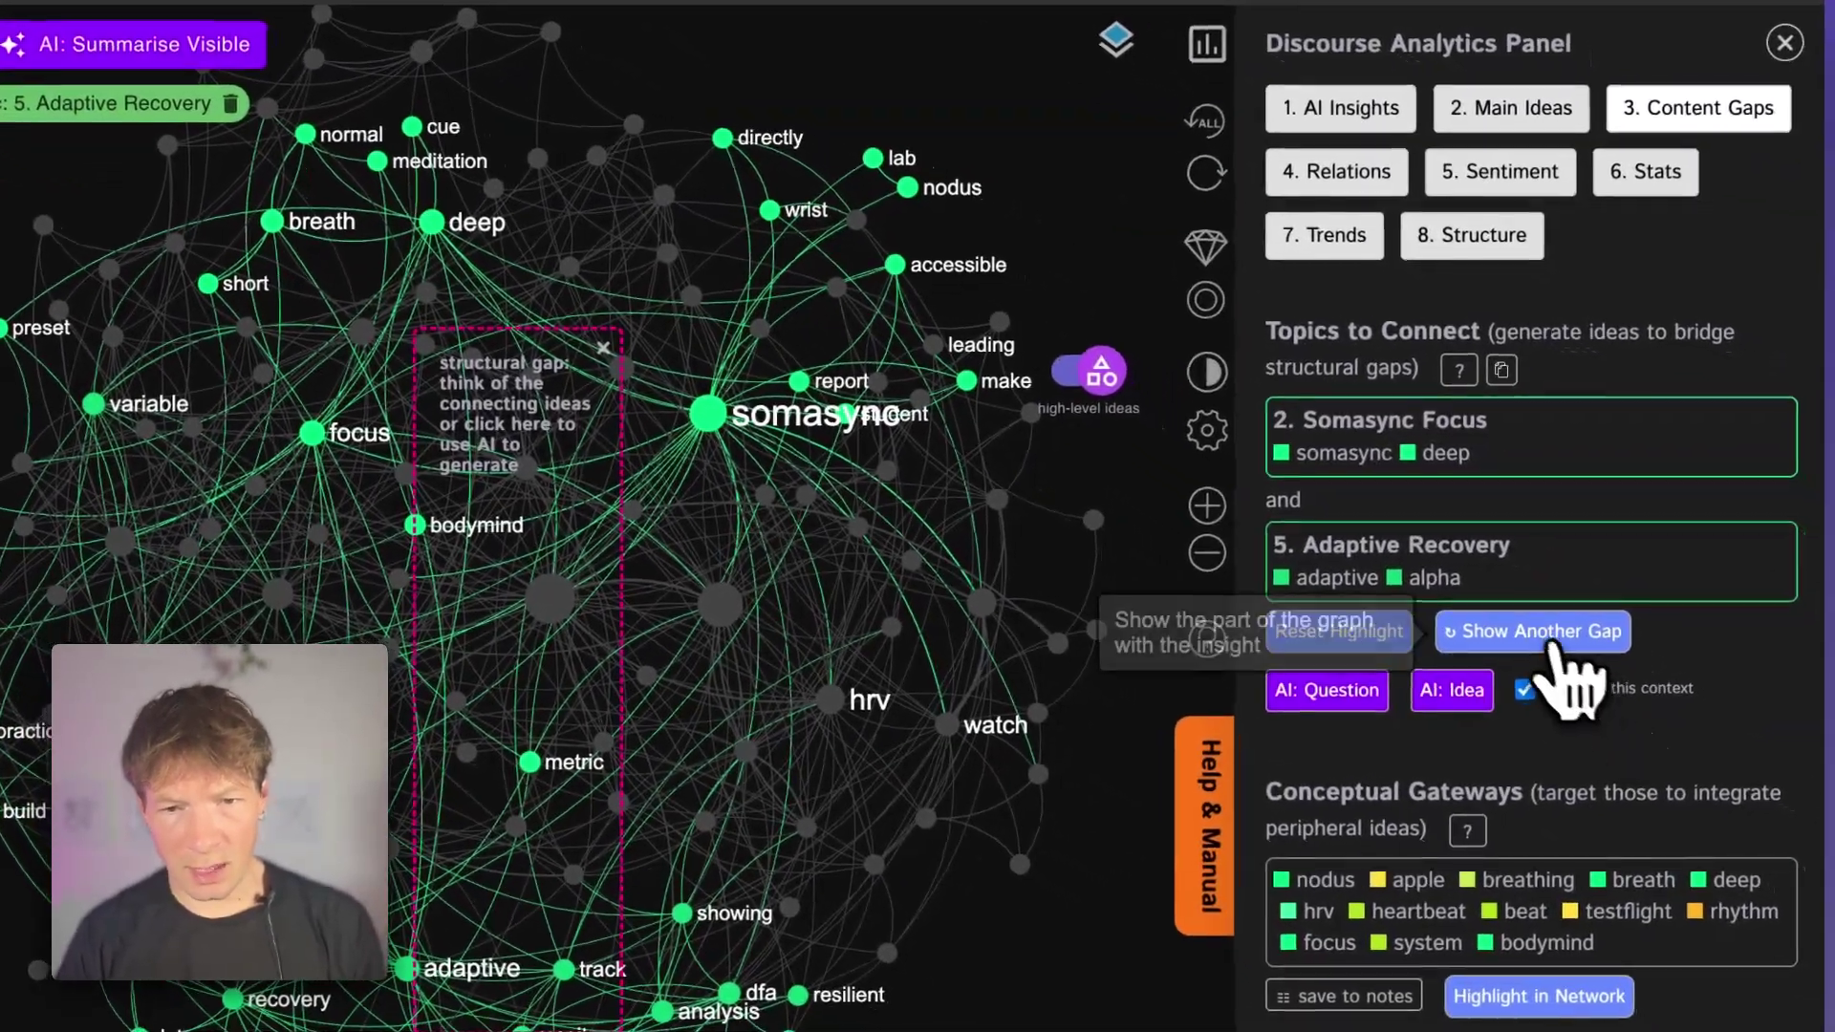
- Cycle structural gaps, clear the gap highlight, and highlight the conceptual gateway words
{"action": "left_click", "coordinate": [1563, 639]}
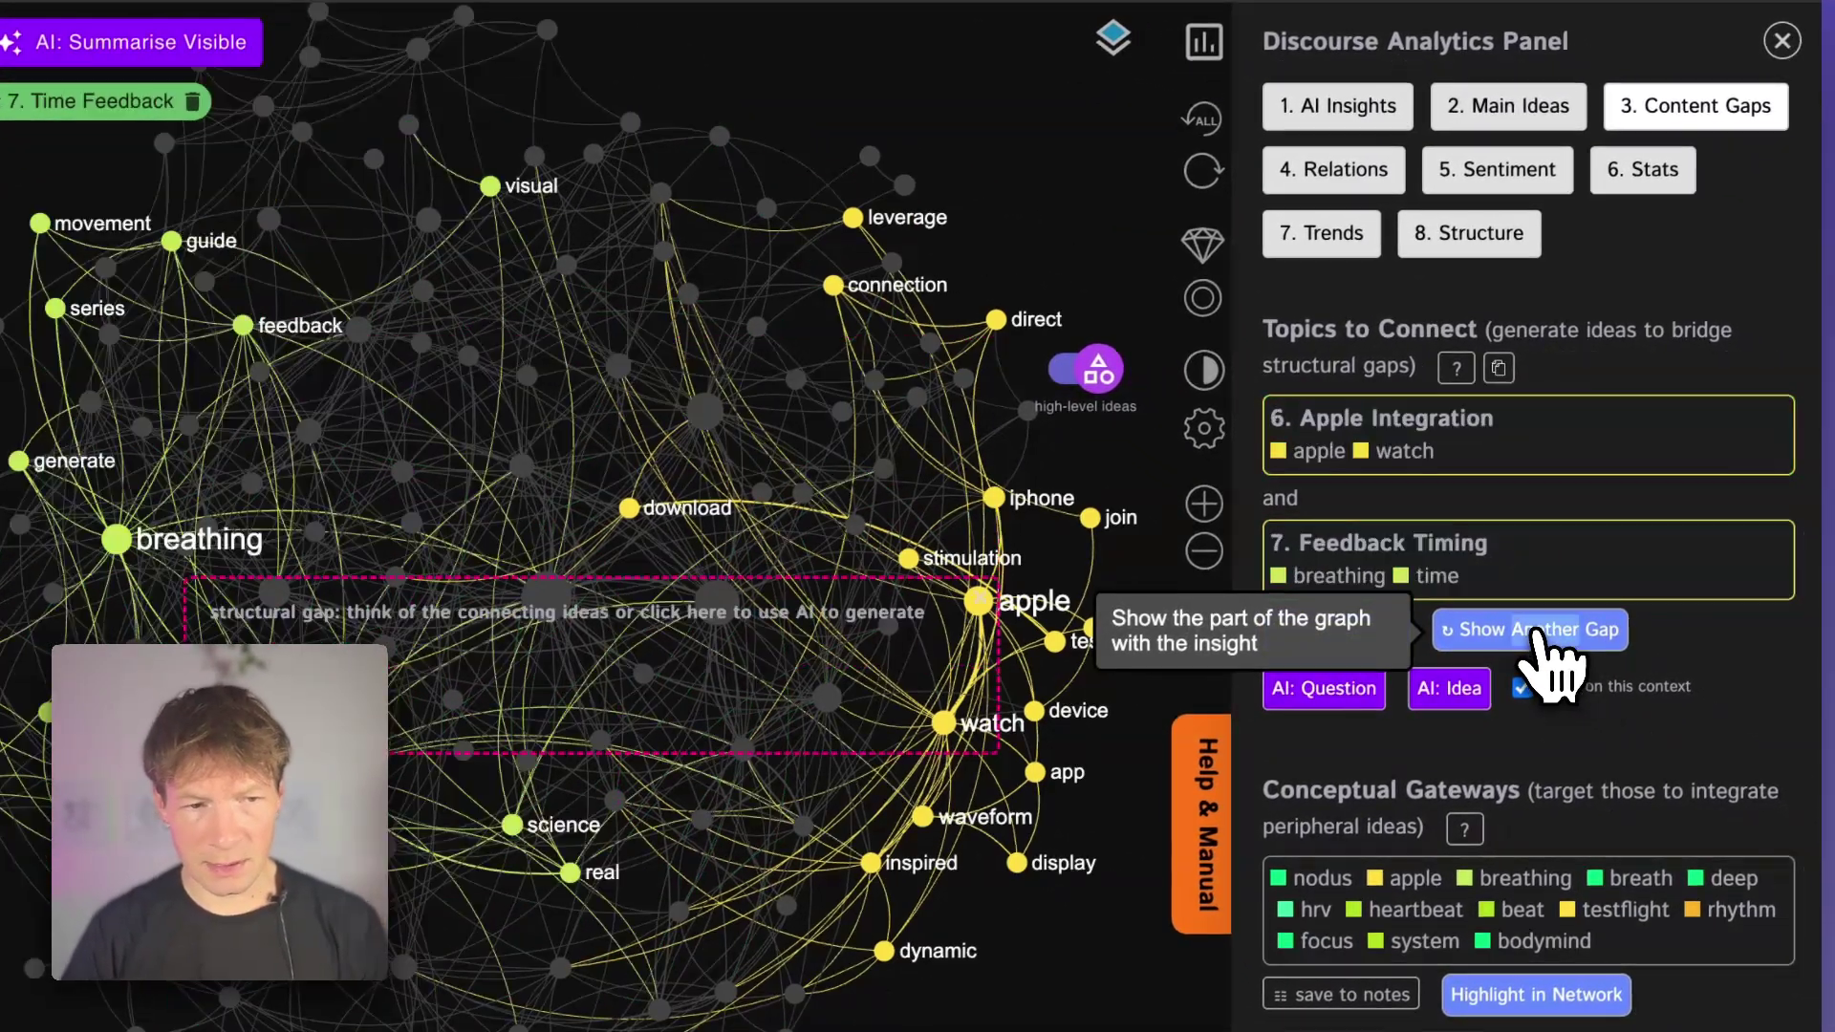
{"action": "left_click", "coordinate": [1546, 638]}
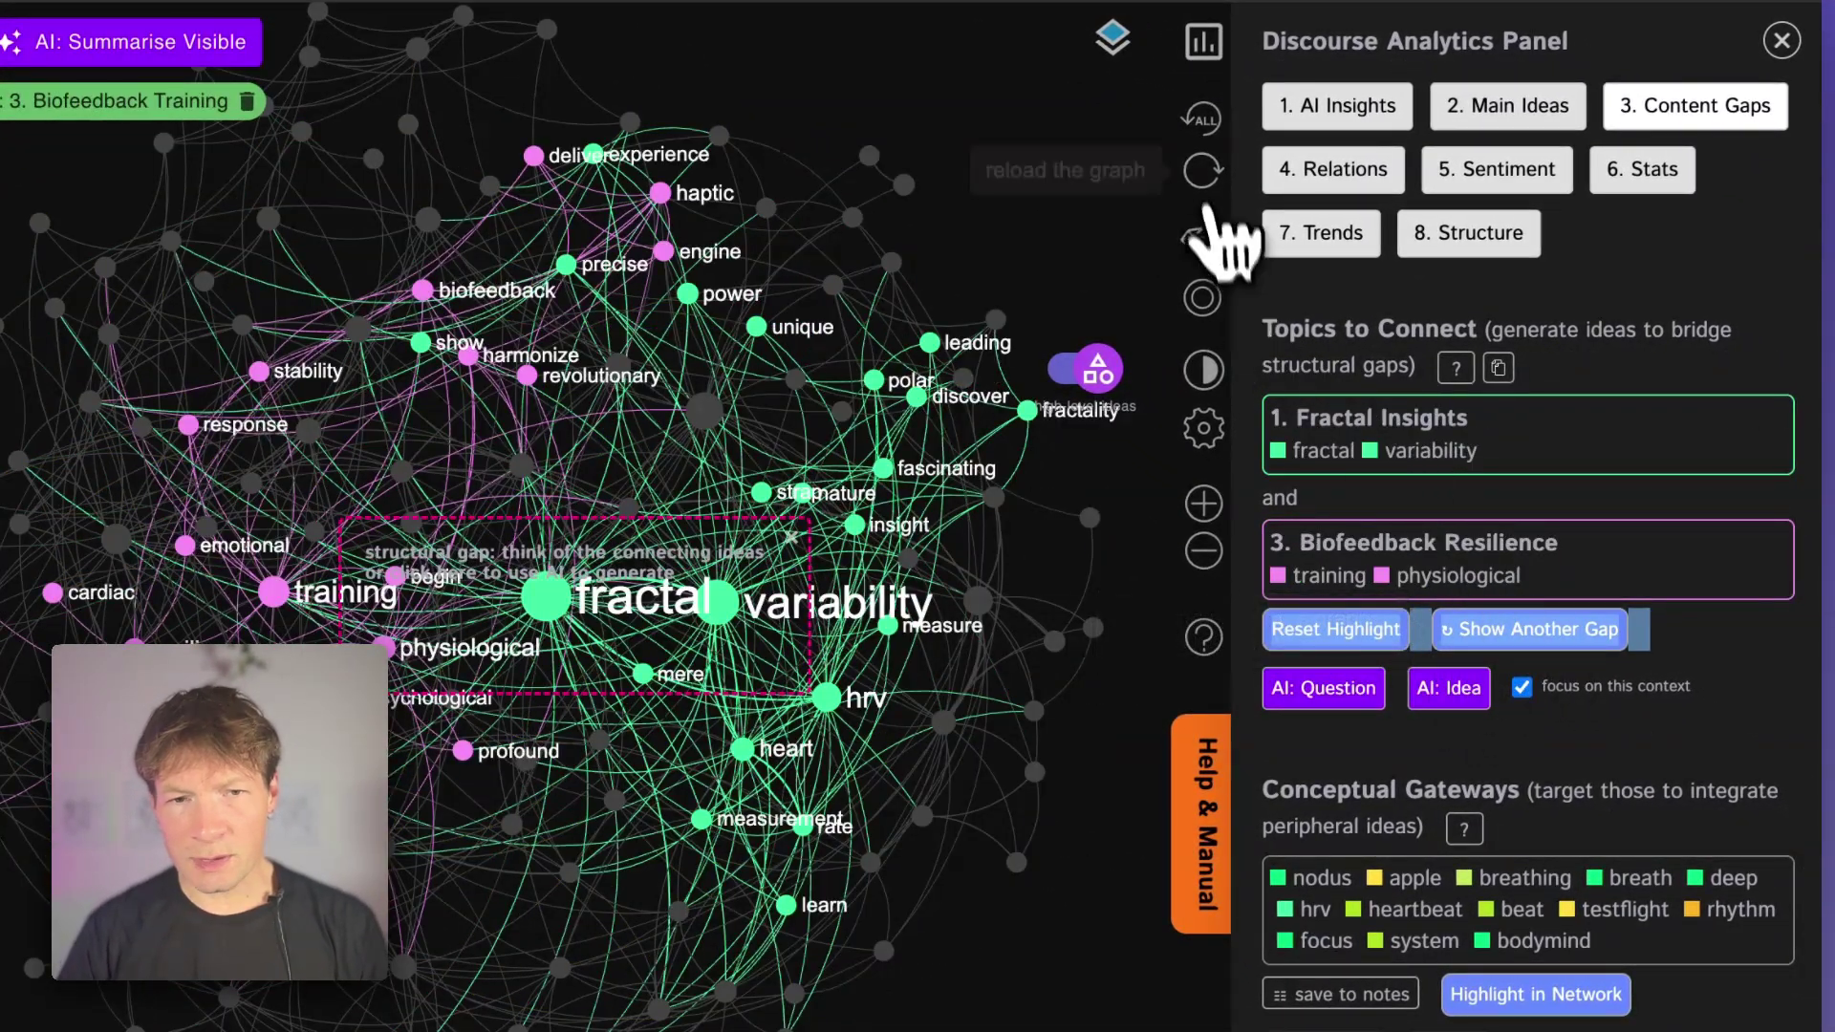
{"action": "left_click", "coordinate": [1207, 123]}
{"action": "scroll", "coordinate": [1449, 803], "scroll_direction": "down", "scroll_amount": 2}
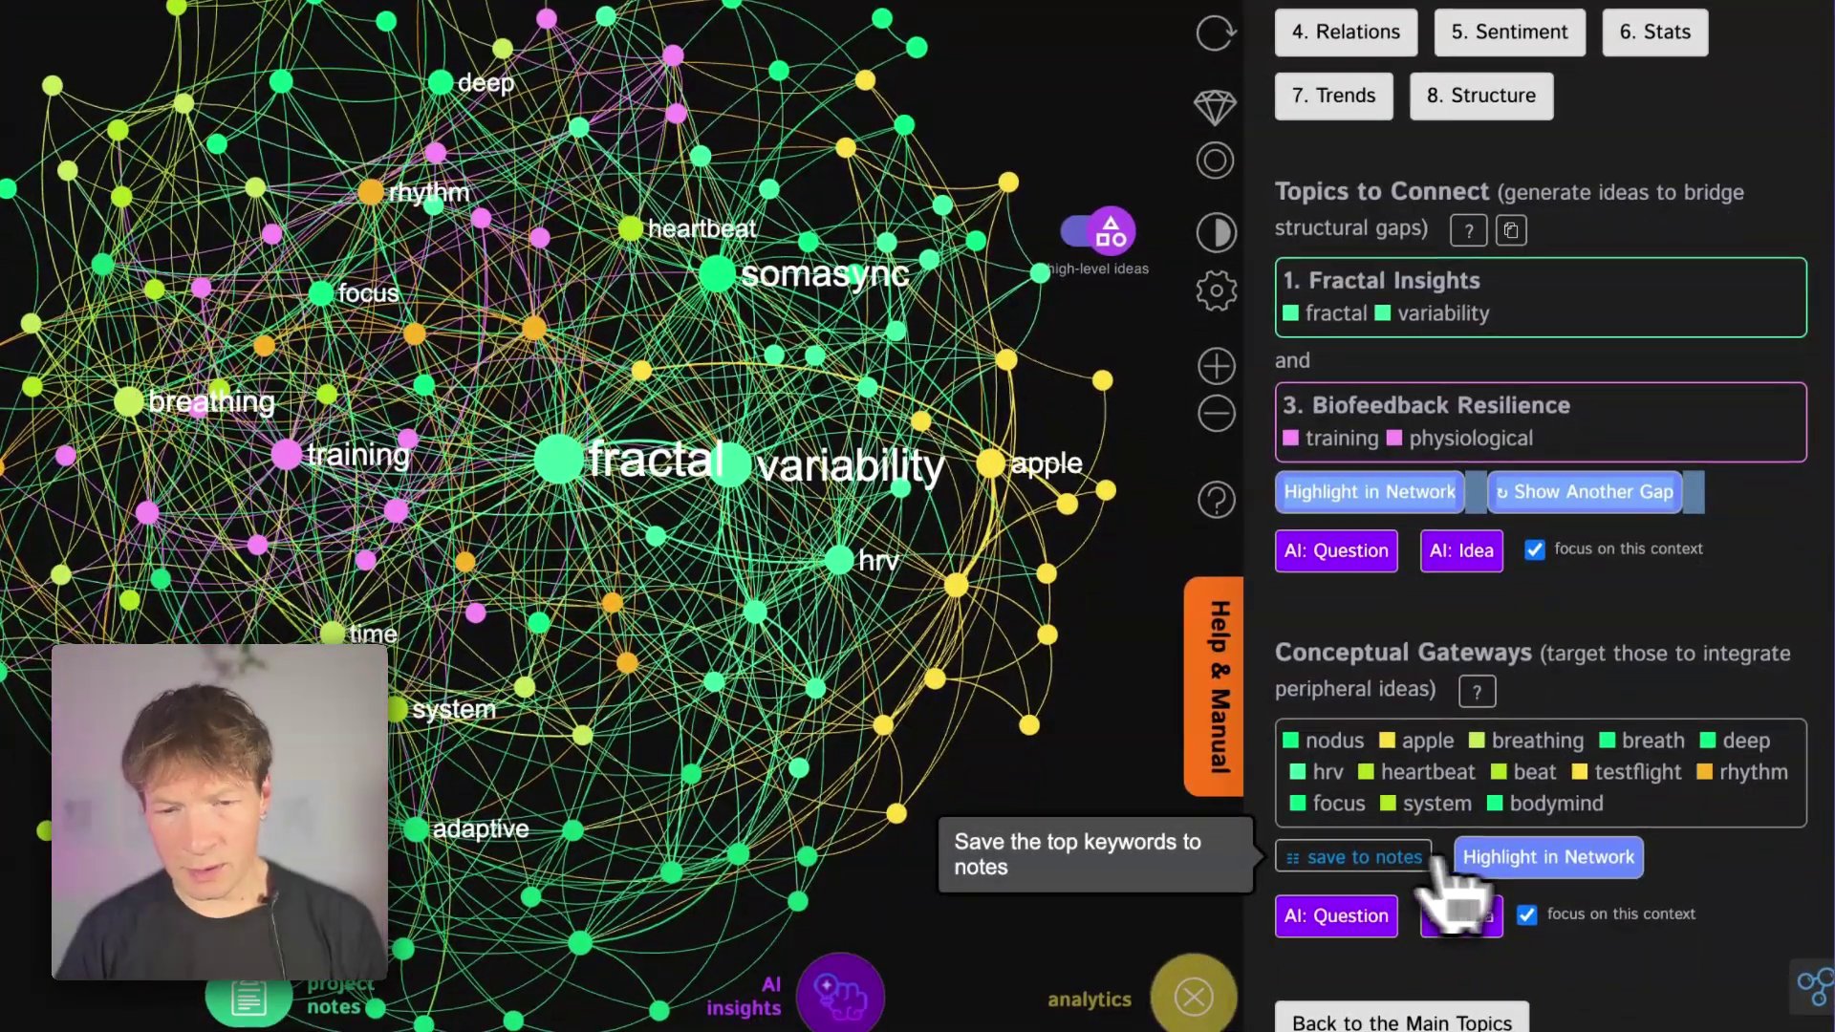
{"action": "left_click", "coordinate": [1527, 857]}
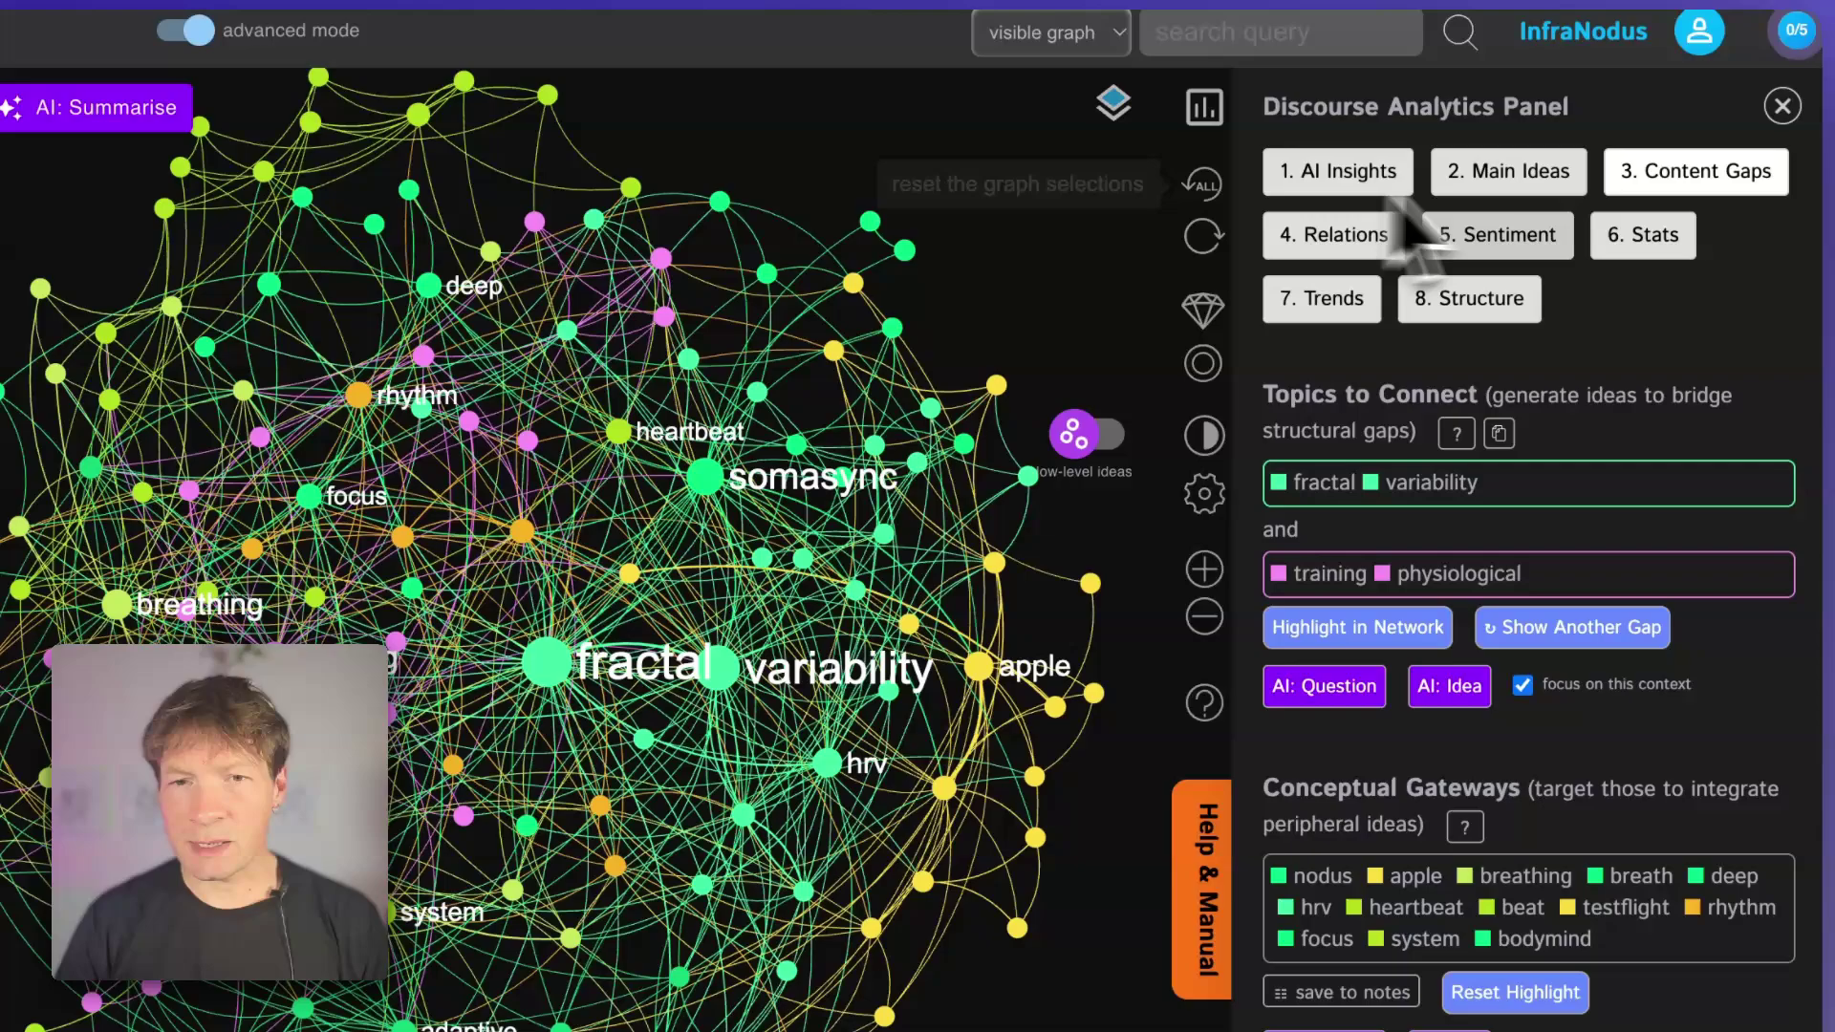
- Show the Main Ideas topics, revealing and then hiding the high-level topic names
{"action": "left_click", "coordinate": [1513, 173]}
{"action": "scroll", "coordinate": [1453, 646], "scroll_direction": "down", "scroll_amount": 2}
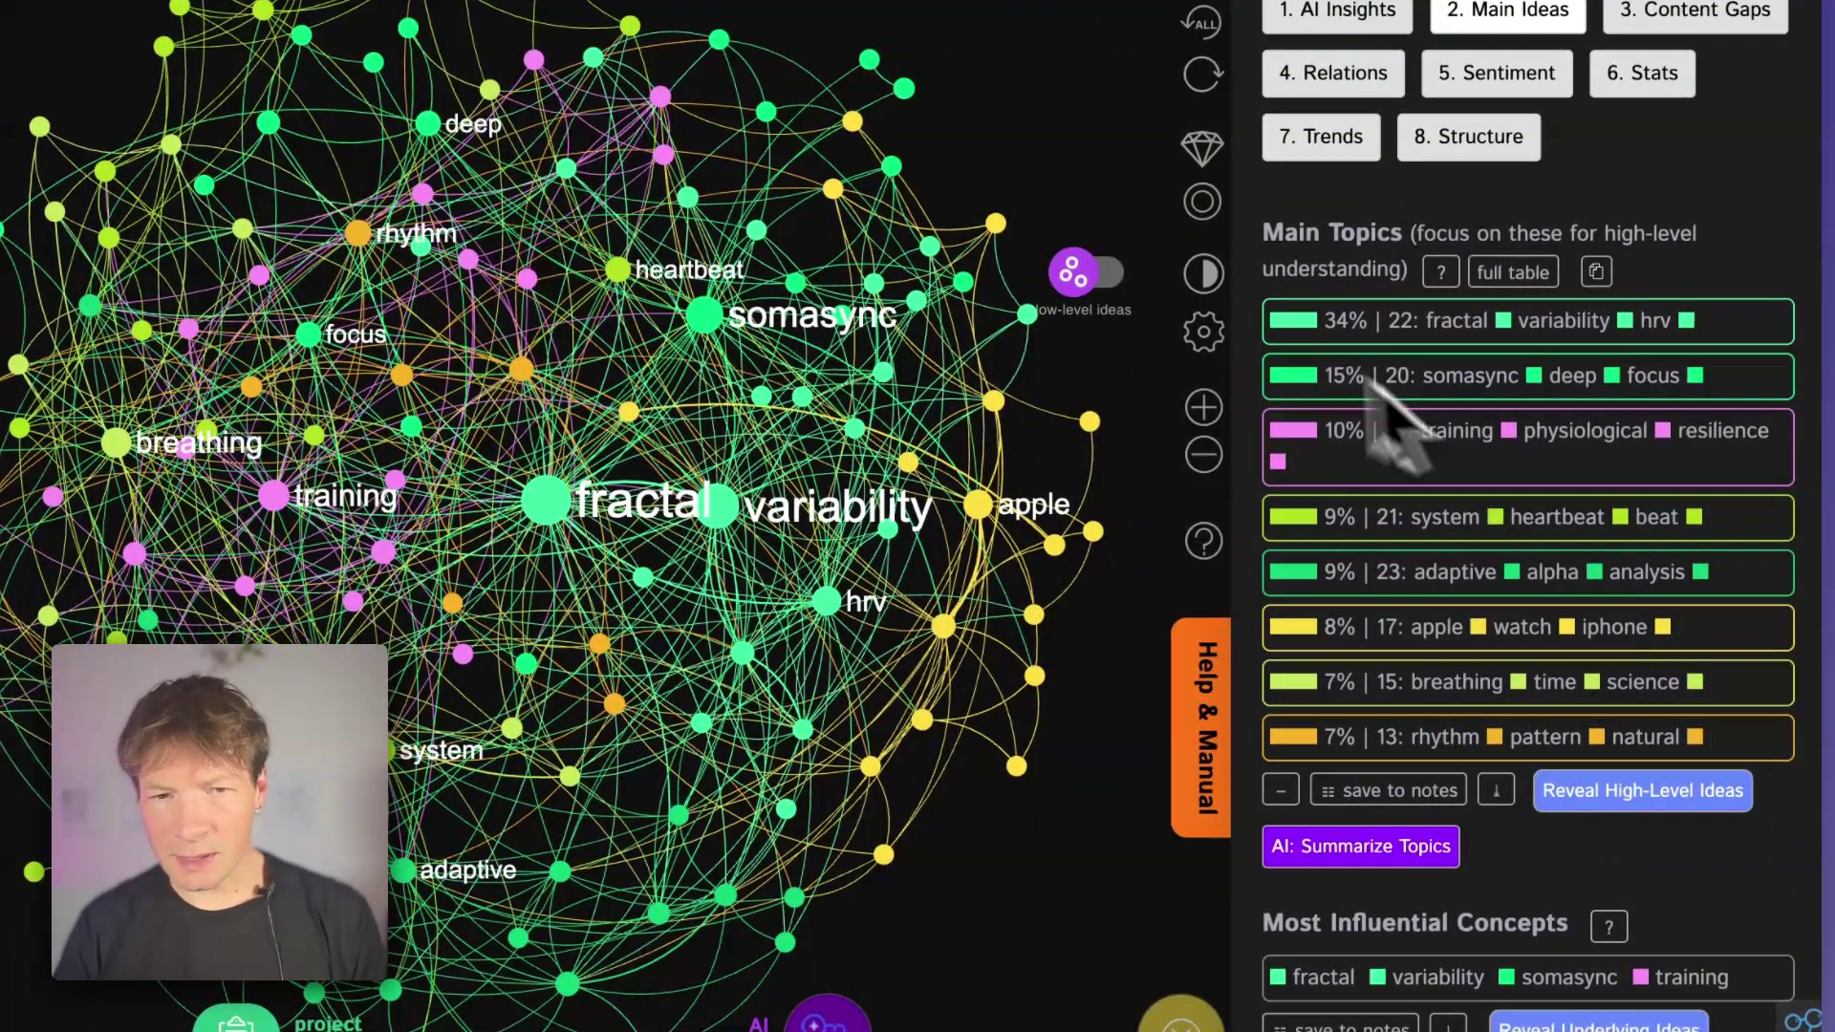
{"action": "left_click", "coordinate": [1101, 304]}
{"action": "scroll", "coordinate": [1451, 811], "scroll_direction": "down", "scroll_amount": 3}
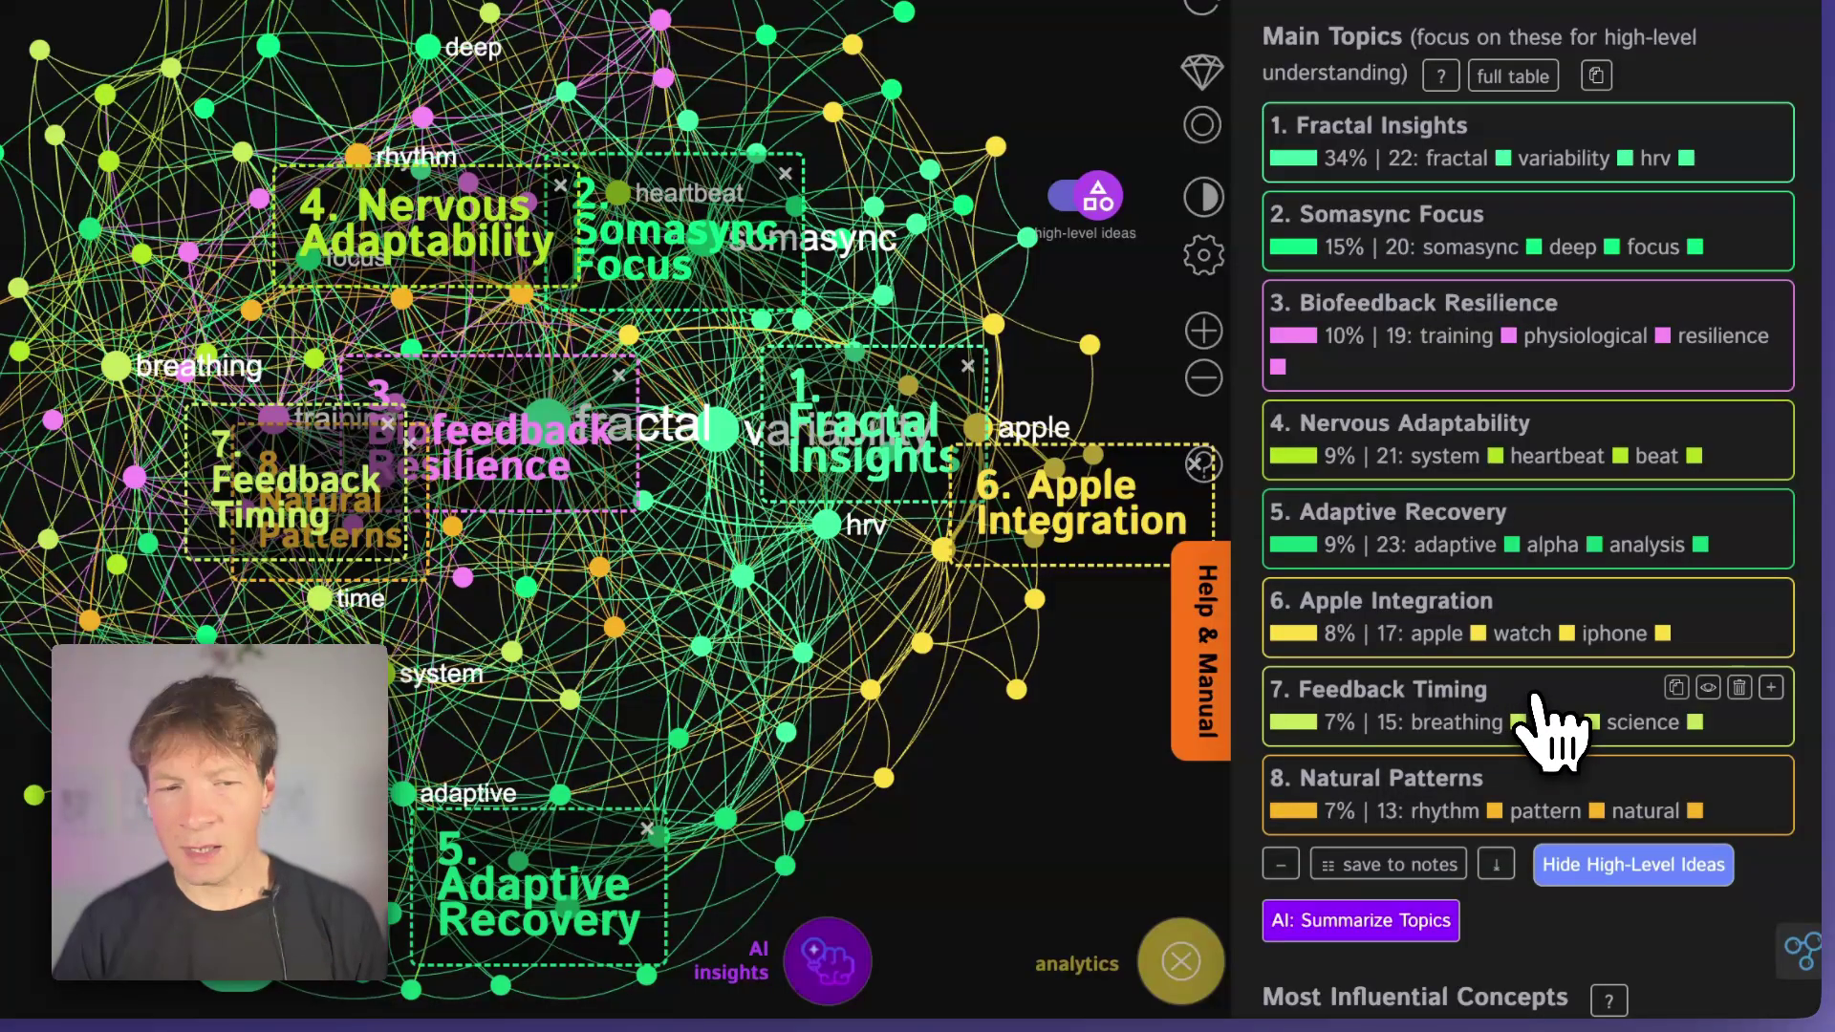
{"action": "left_click", "coordinate": [1498, 724]}
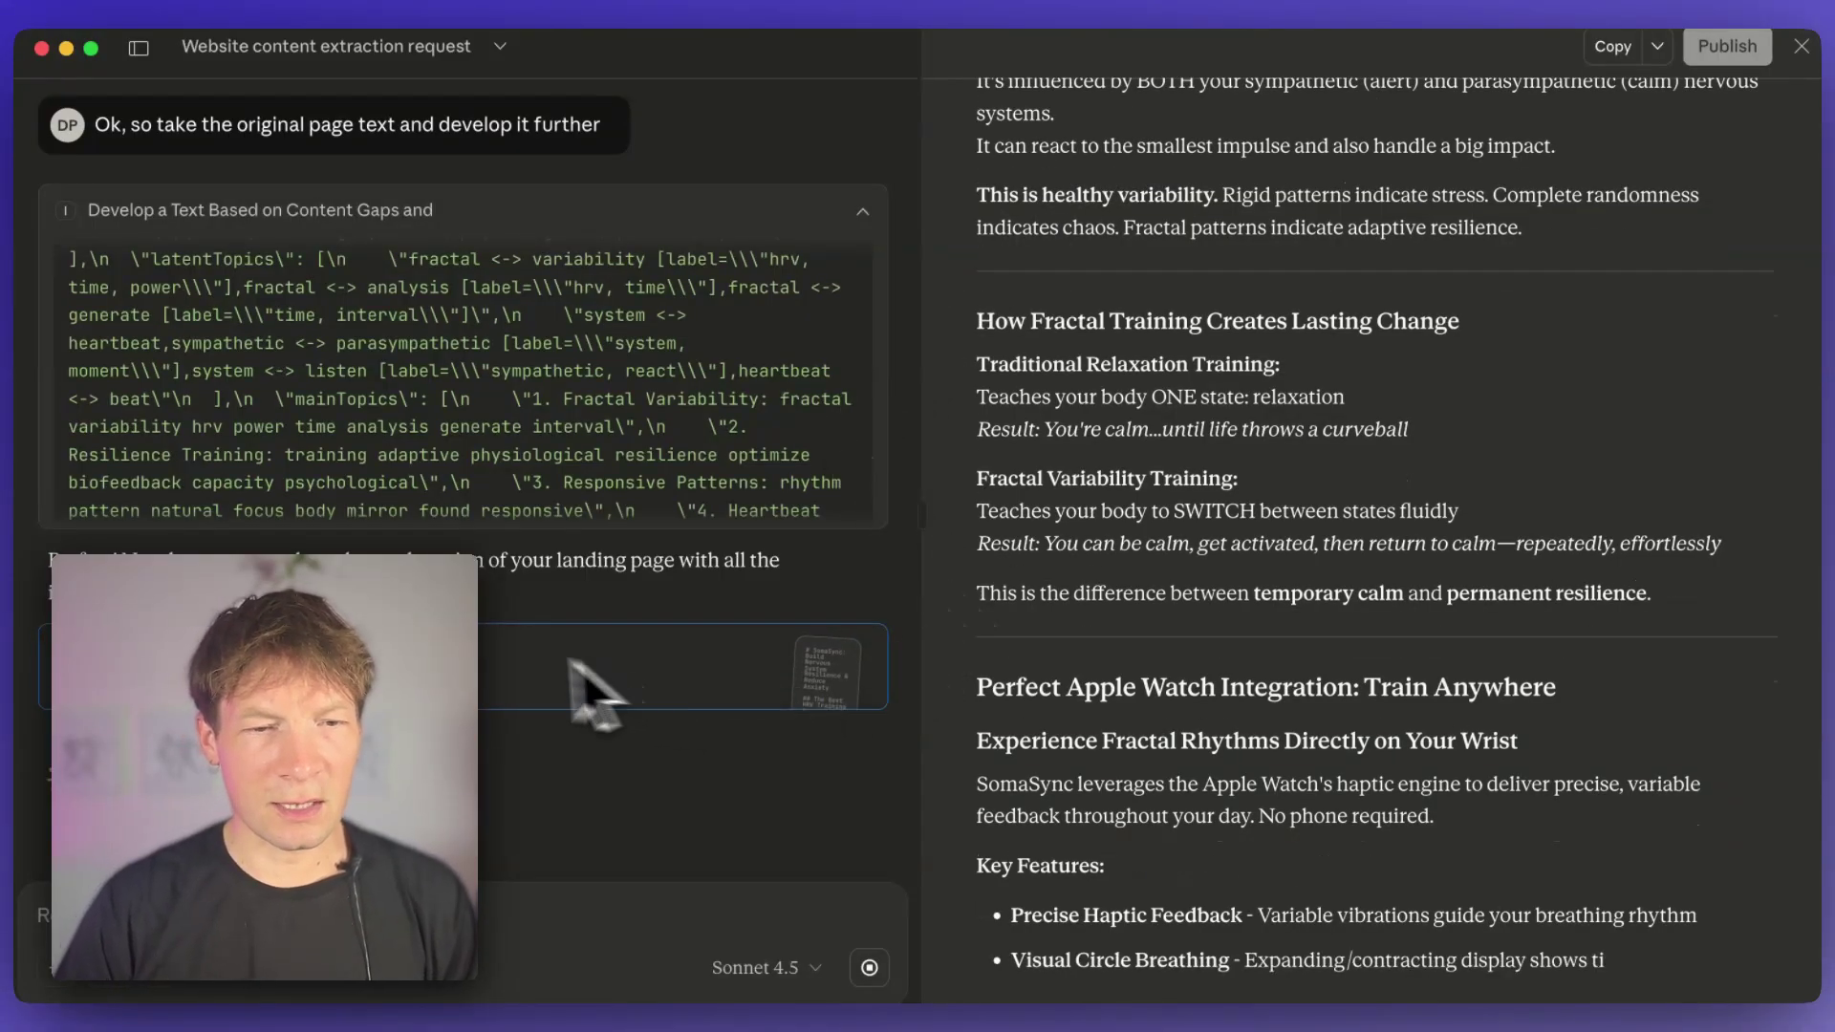
- Review the new landing page artifact sections and select 'Biofeedback' in the third InfraNodus topic
{"action": "left_click_drag", "start_coordinate": [594, 697], "coordinate": [760, 631]}
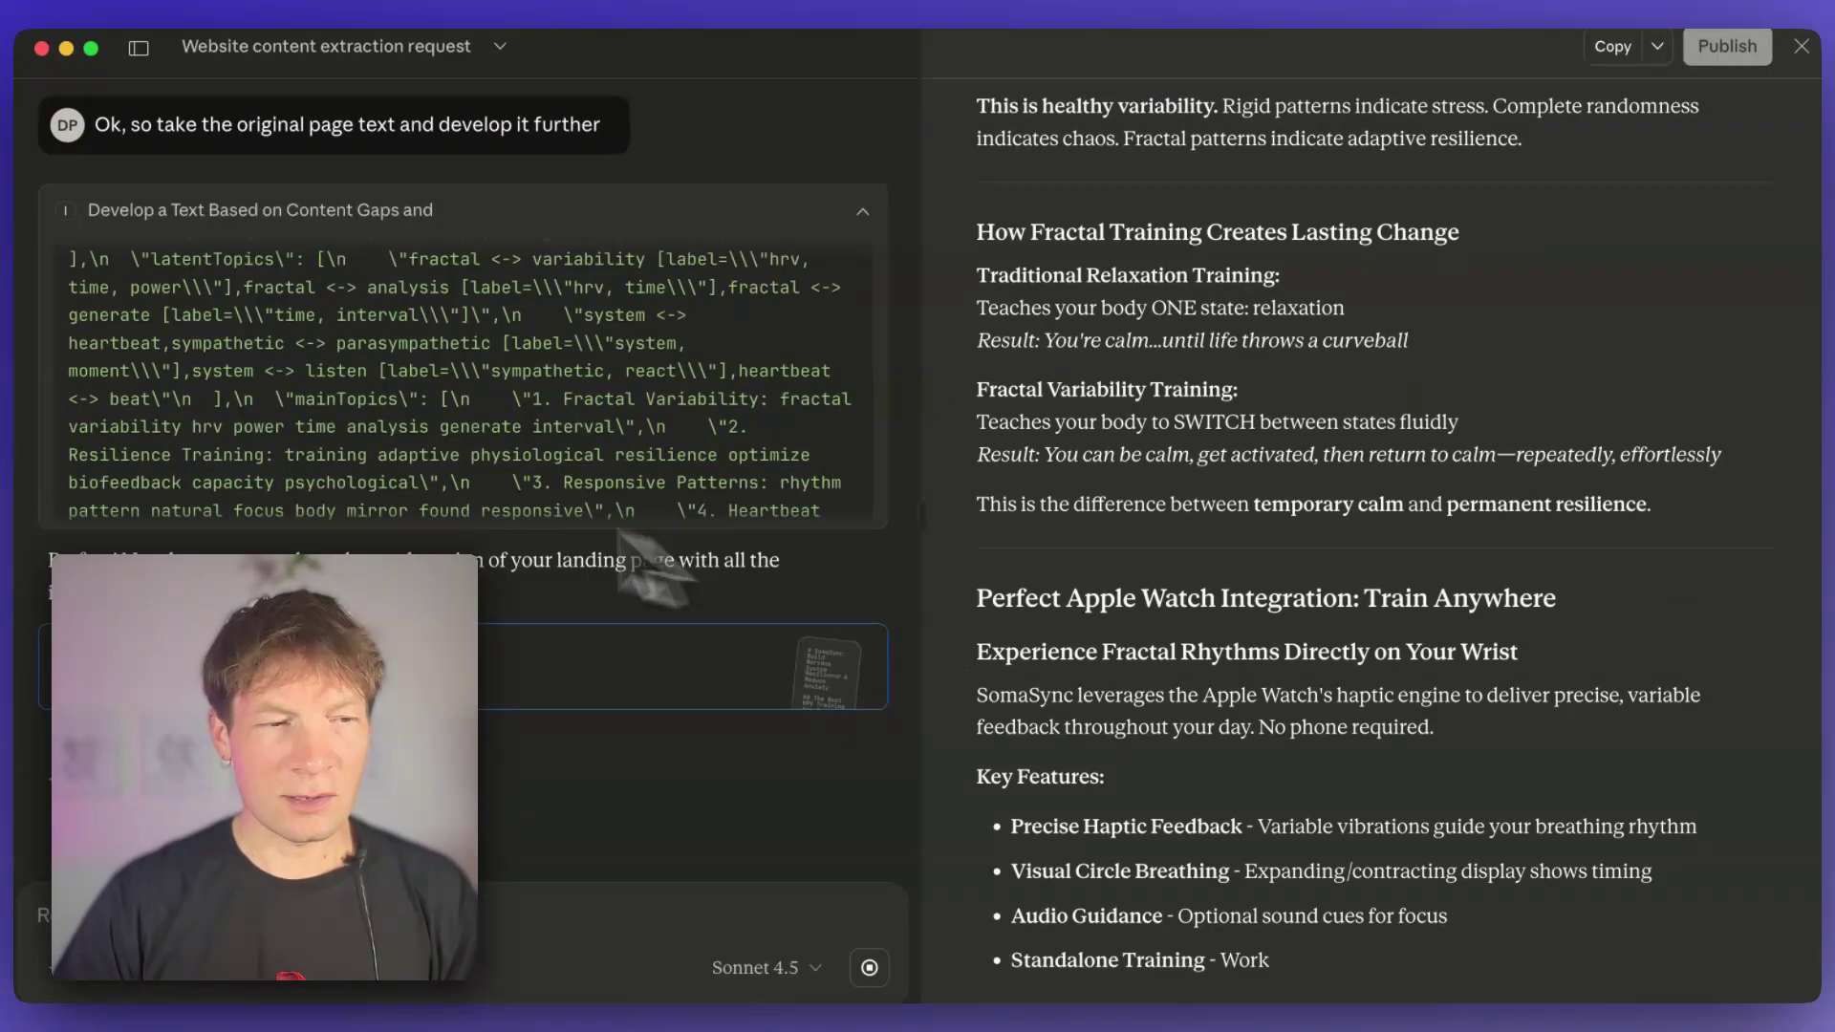
{"action": "scroll", "coordinate": [1095, 575], "scroll_direction": "up", "scroll_amount": 10}
{"action": "scroll", "coordinate": [1086, 511], "scroll_direction": "up", "scroll_amount": 5}
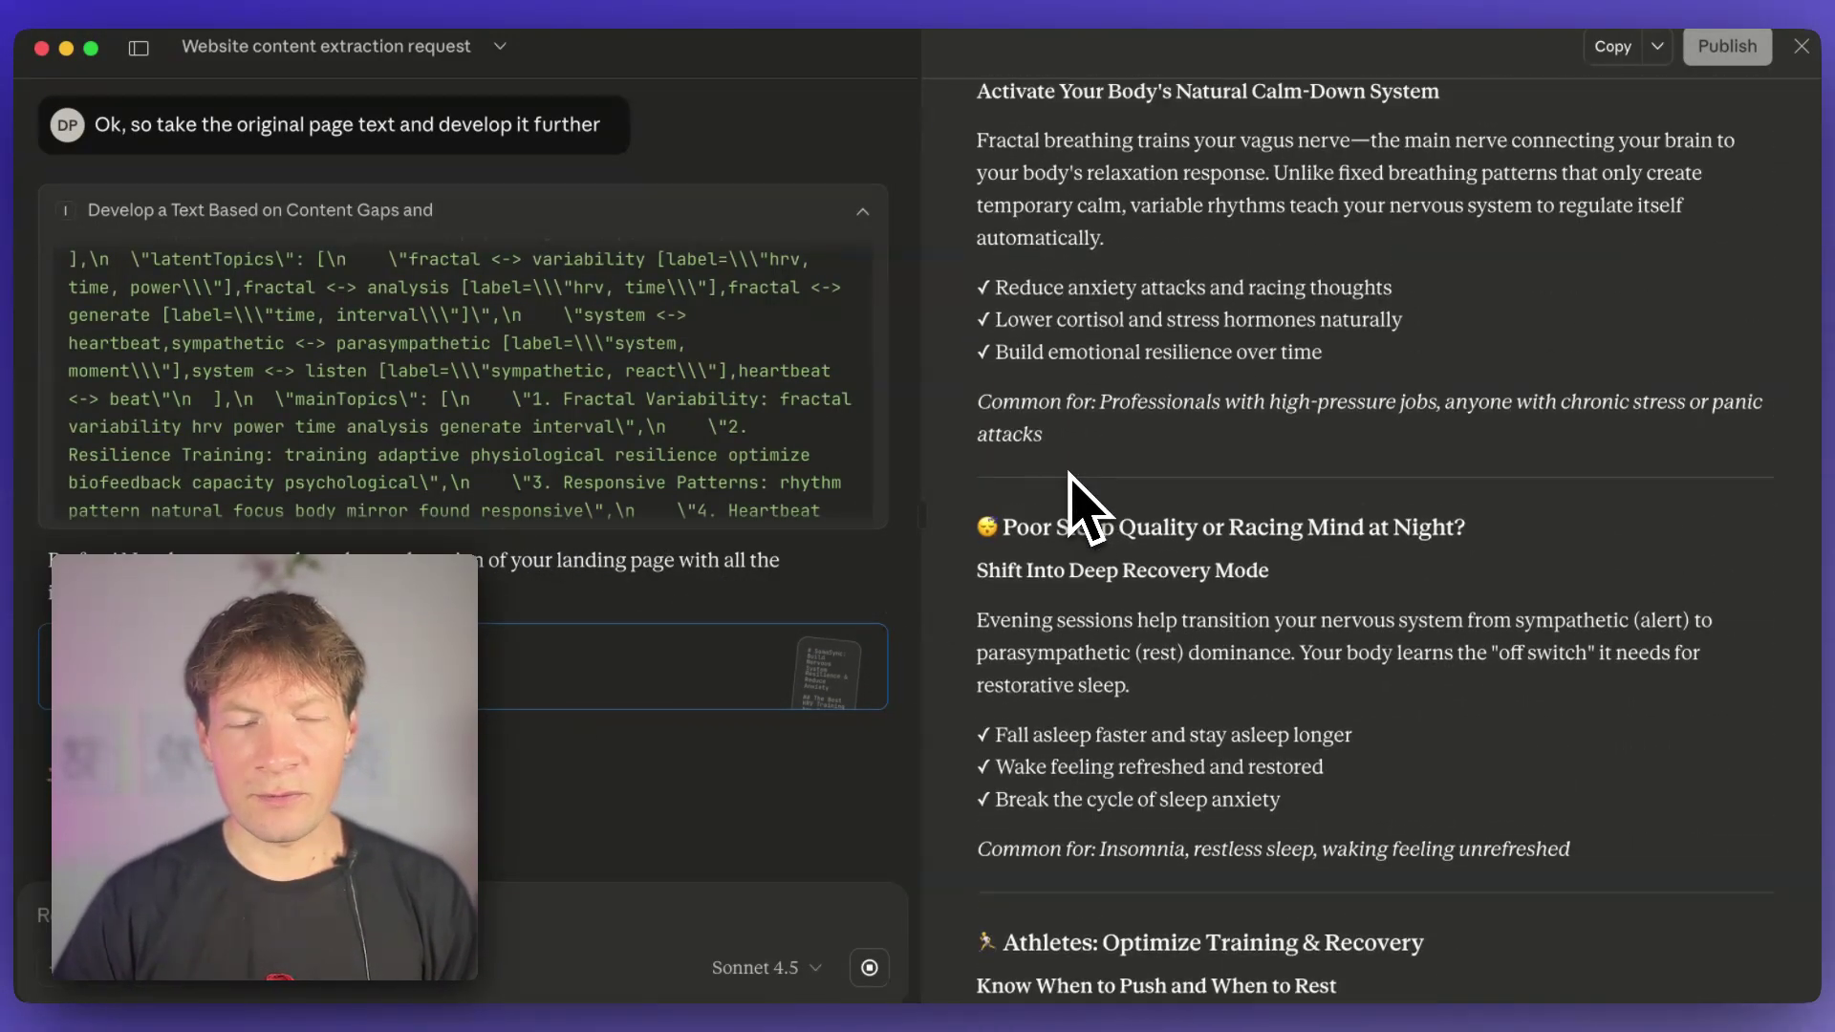
{"action": "scroll", "coordinate": [1083, 505], "scroll_direction": "up", "scroll_amount": 5}
{"action": "scroll", "coordinate": [1082, 506], "scroll_direction": "down", "scroll_amount": 5}
{"action": "scroll", "coordinate": [1083, 506], "scroll_direction": "down", "scroll_amount": 5}
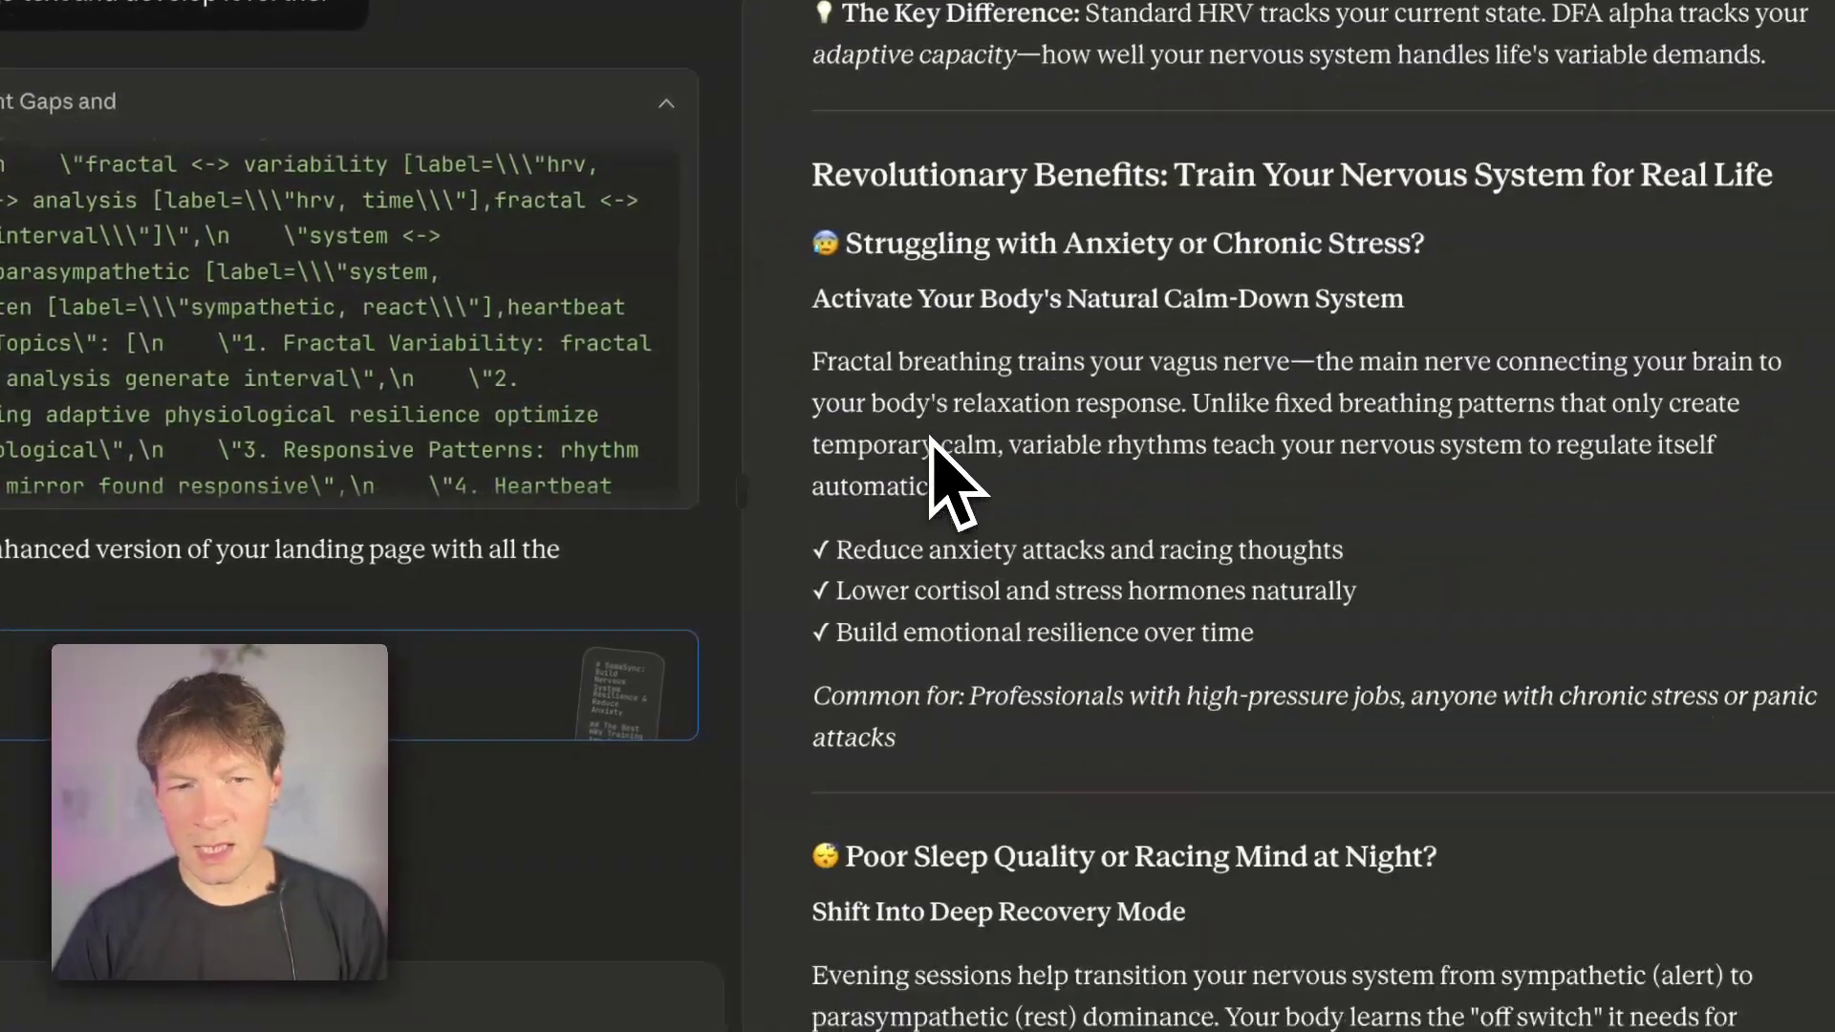
{"action": "scroll", "coordinate": [1083, 506], "scroll_direction": "down", "scroll_amount": 5}
{"action": "scroll", "coordinate": [932, 459], "scroll_direction": "down", "scroll_amount": 1}
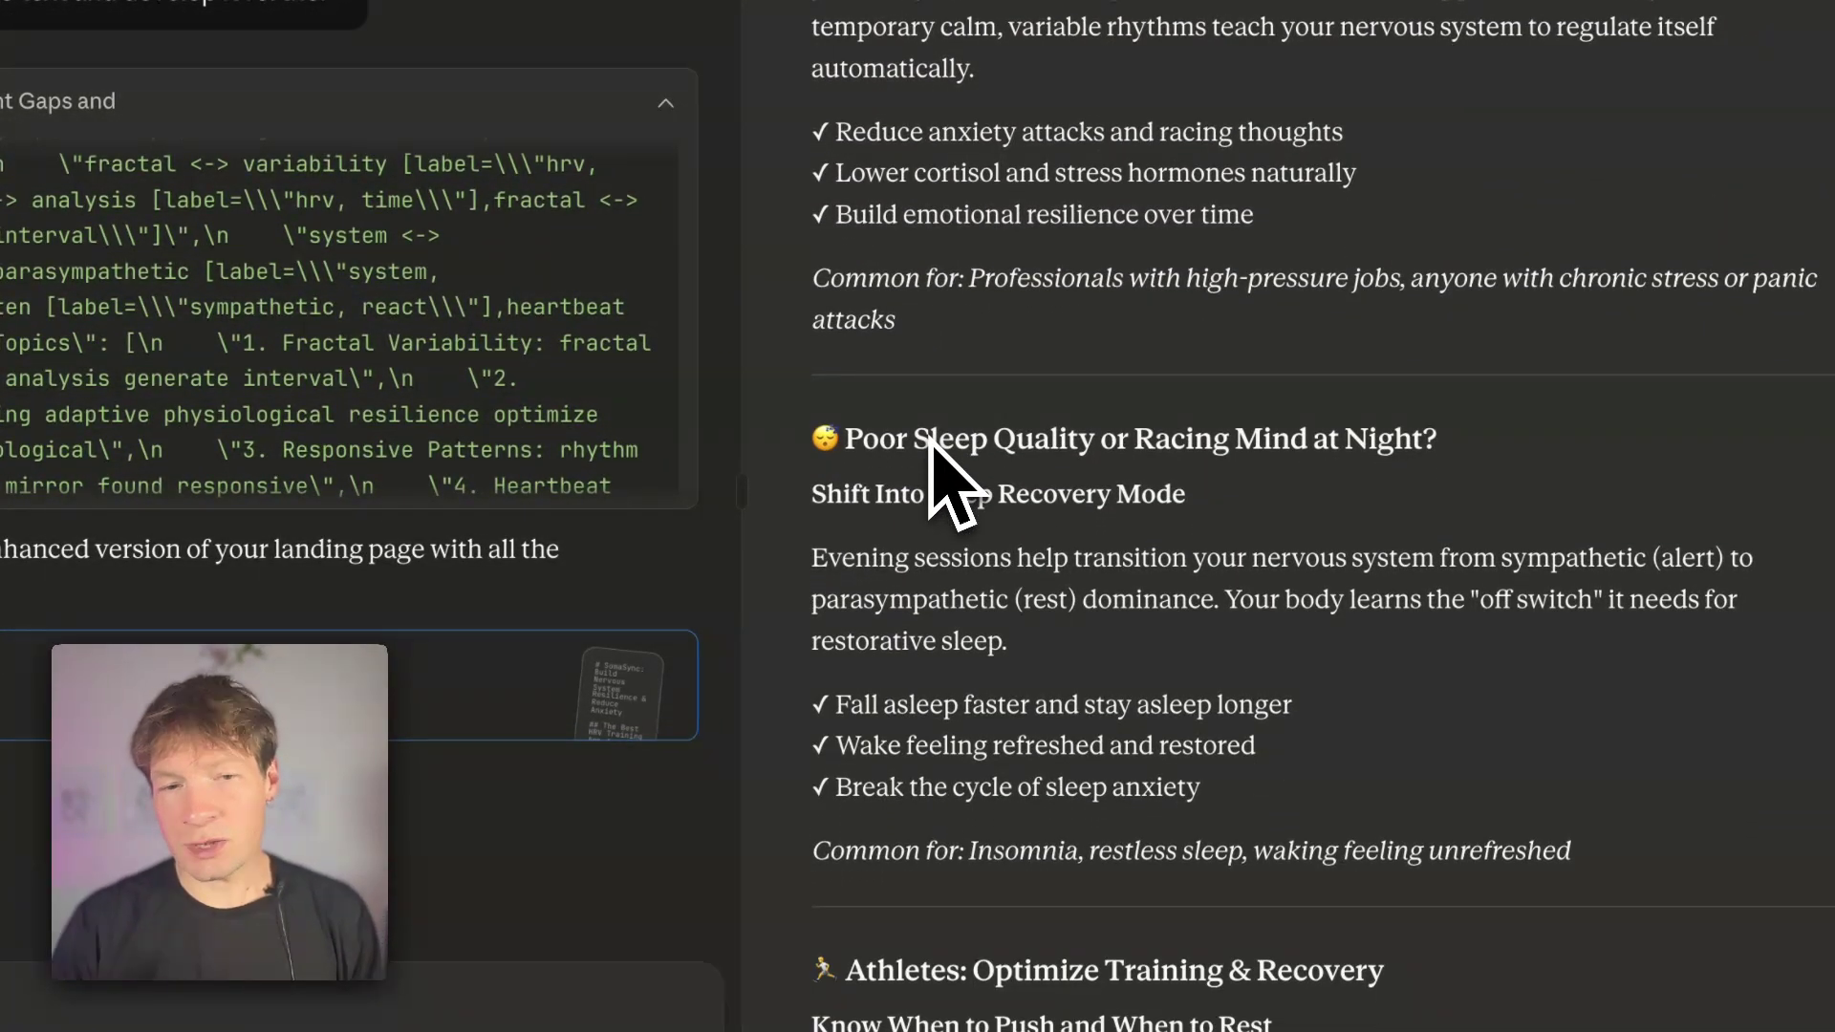
{"action": "scroll", "coordinate": [1085, 656], "scroll_direction": "down", "scroll_amount": 10}
{"action": "scroll", "coordinate": [1230, 655], "scroll_direction": "down", "scroll_amount": 10}
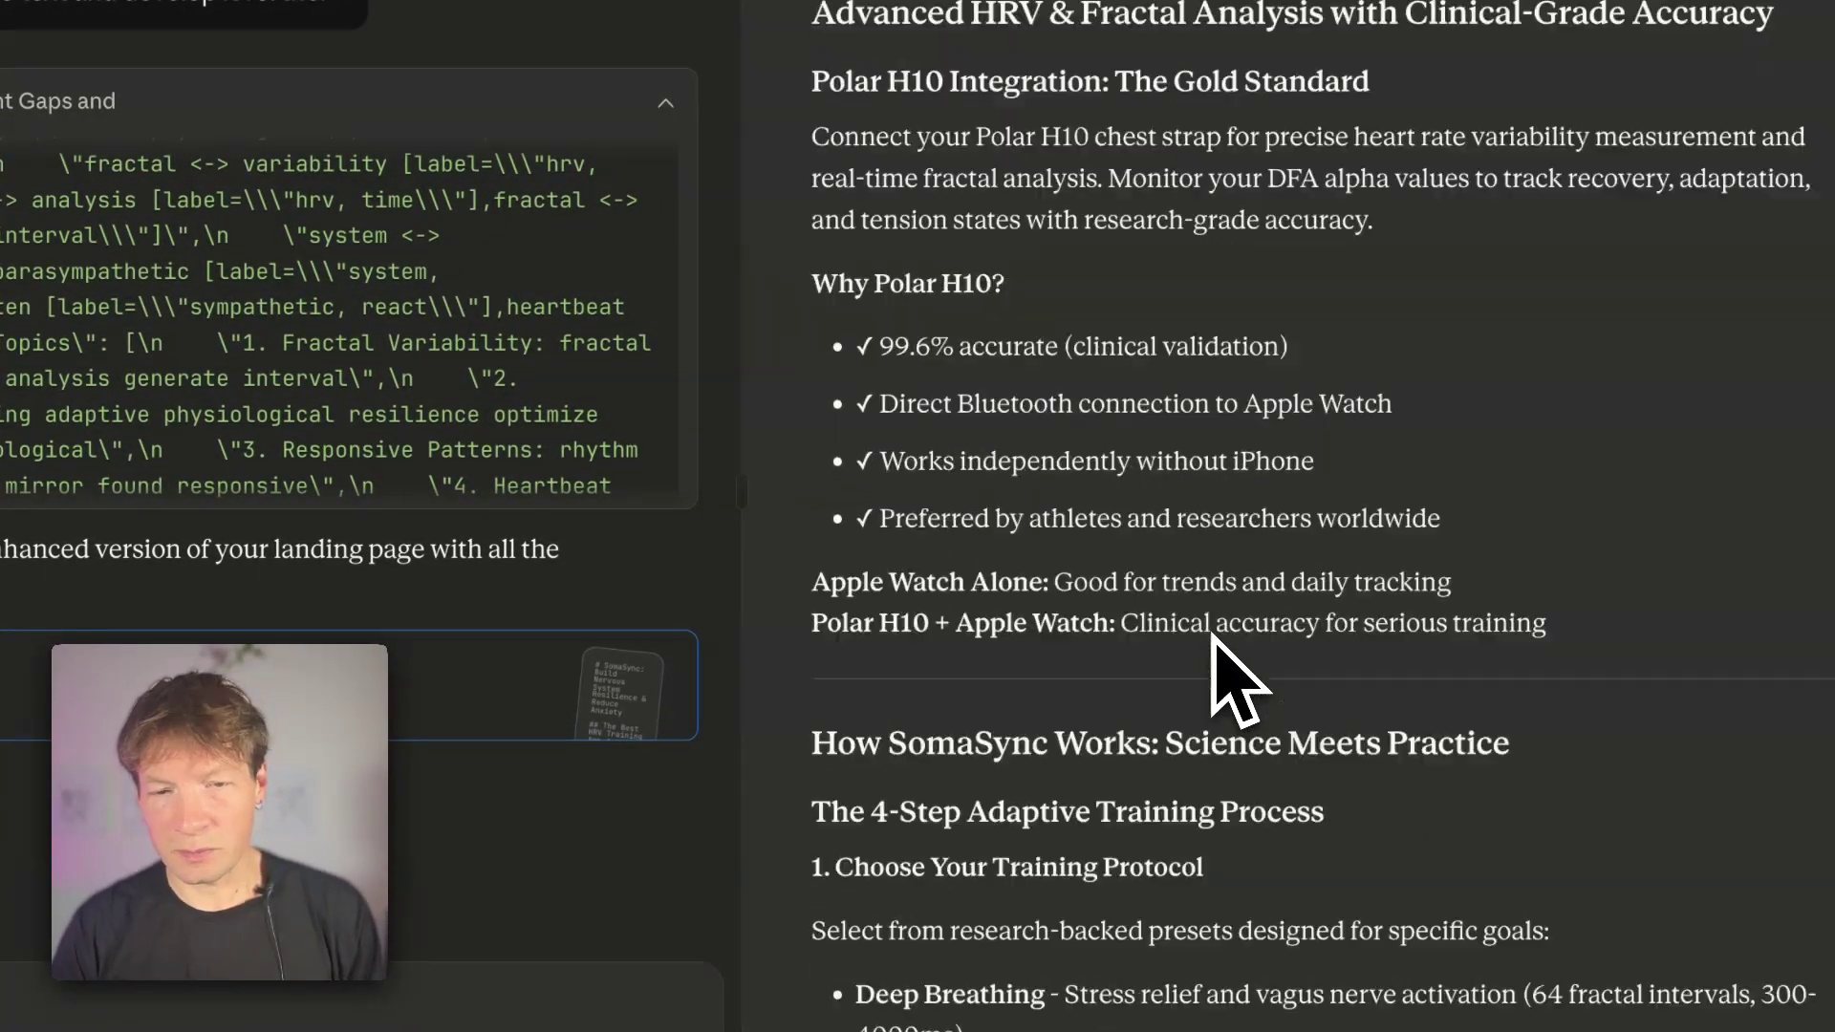
{"action": "scroll", "coordinate": [1217, 665], "scroll_direction": "down", "scroll_amount": 8}
{"action": "scroll", "coordinate": [1216, 646], "scroll_direction": "down", "scroll_amount": 2}
{"action": "scroll", "coordinate": [1215, 660], "scroll_direction": "down", "scroll_amount": 10}
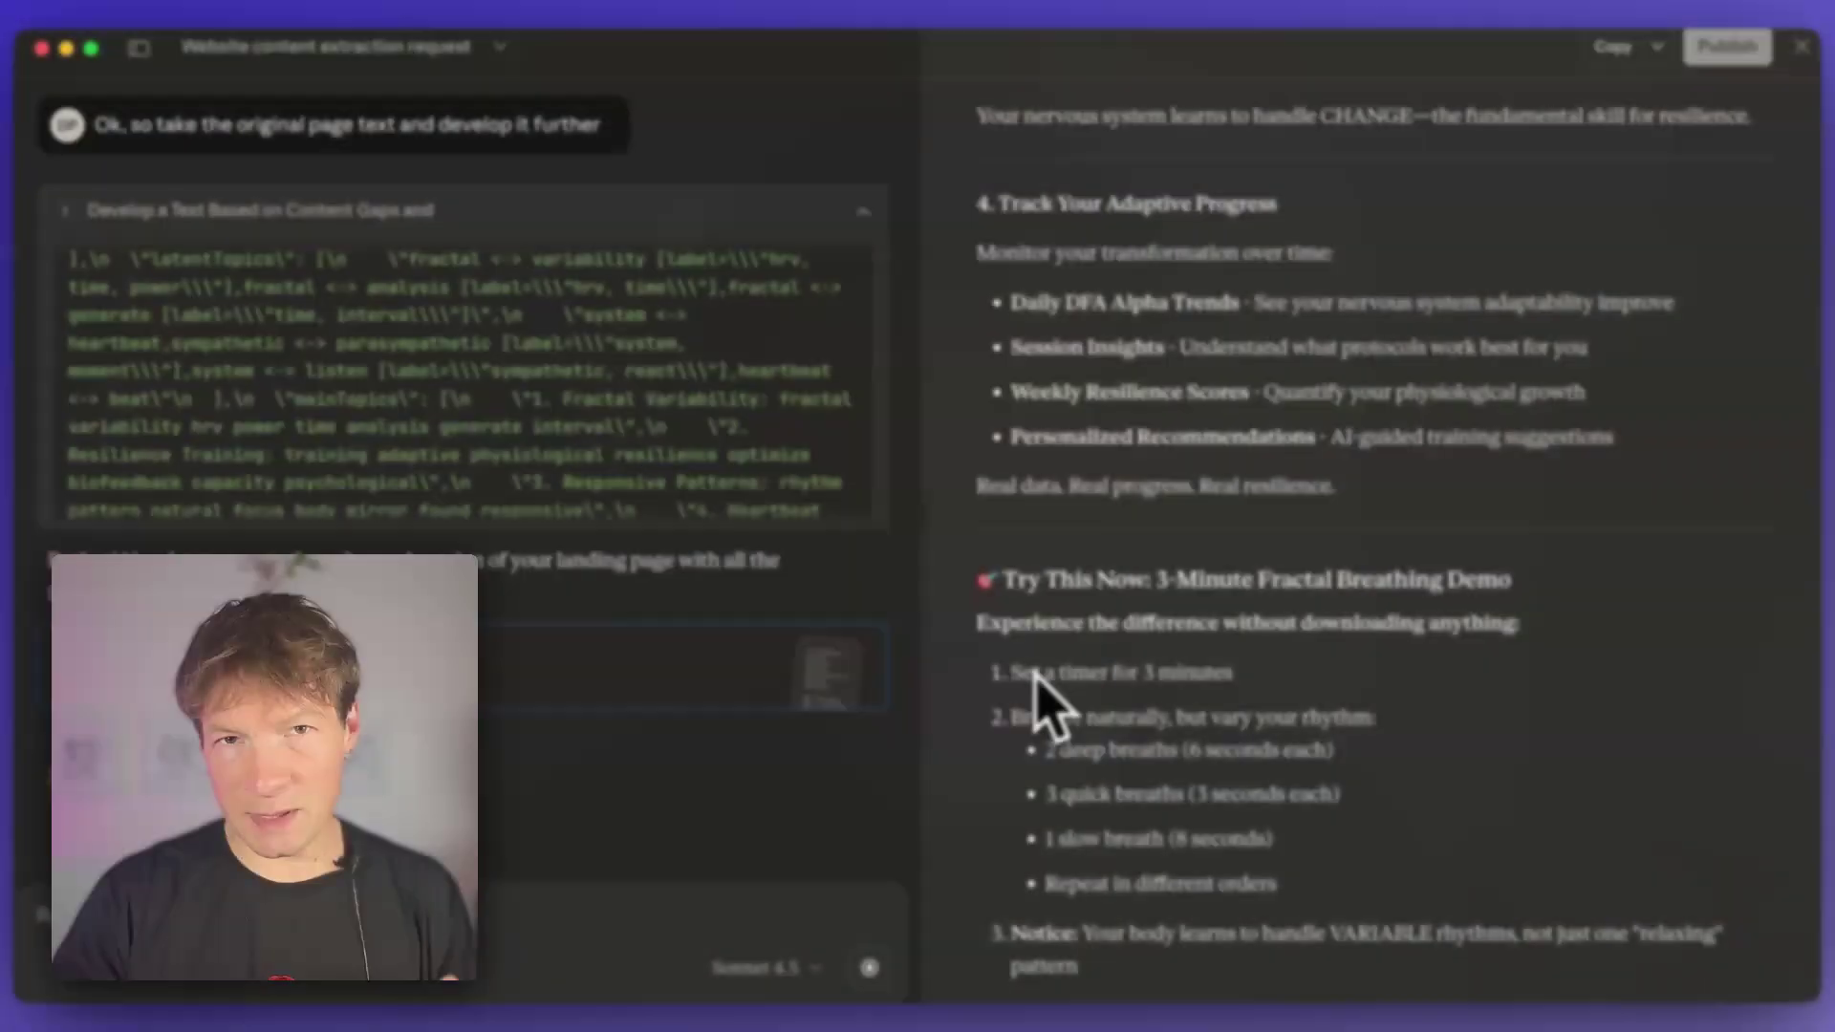
{"action": "scroll", "coordinate": [631, 538], "scroll_direction": "down", "scroll_amount": 5}
{"action": "scroll", "coordinate": [553, 389], "scroll_direction": "down", "scroll_amount": 10}
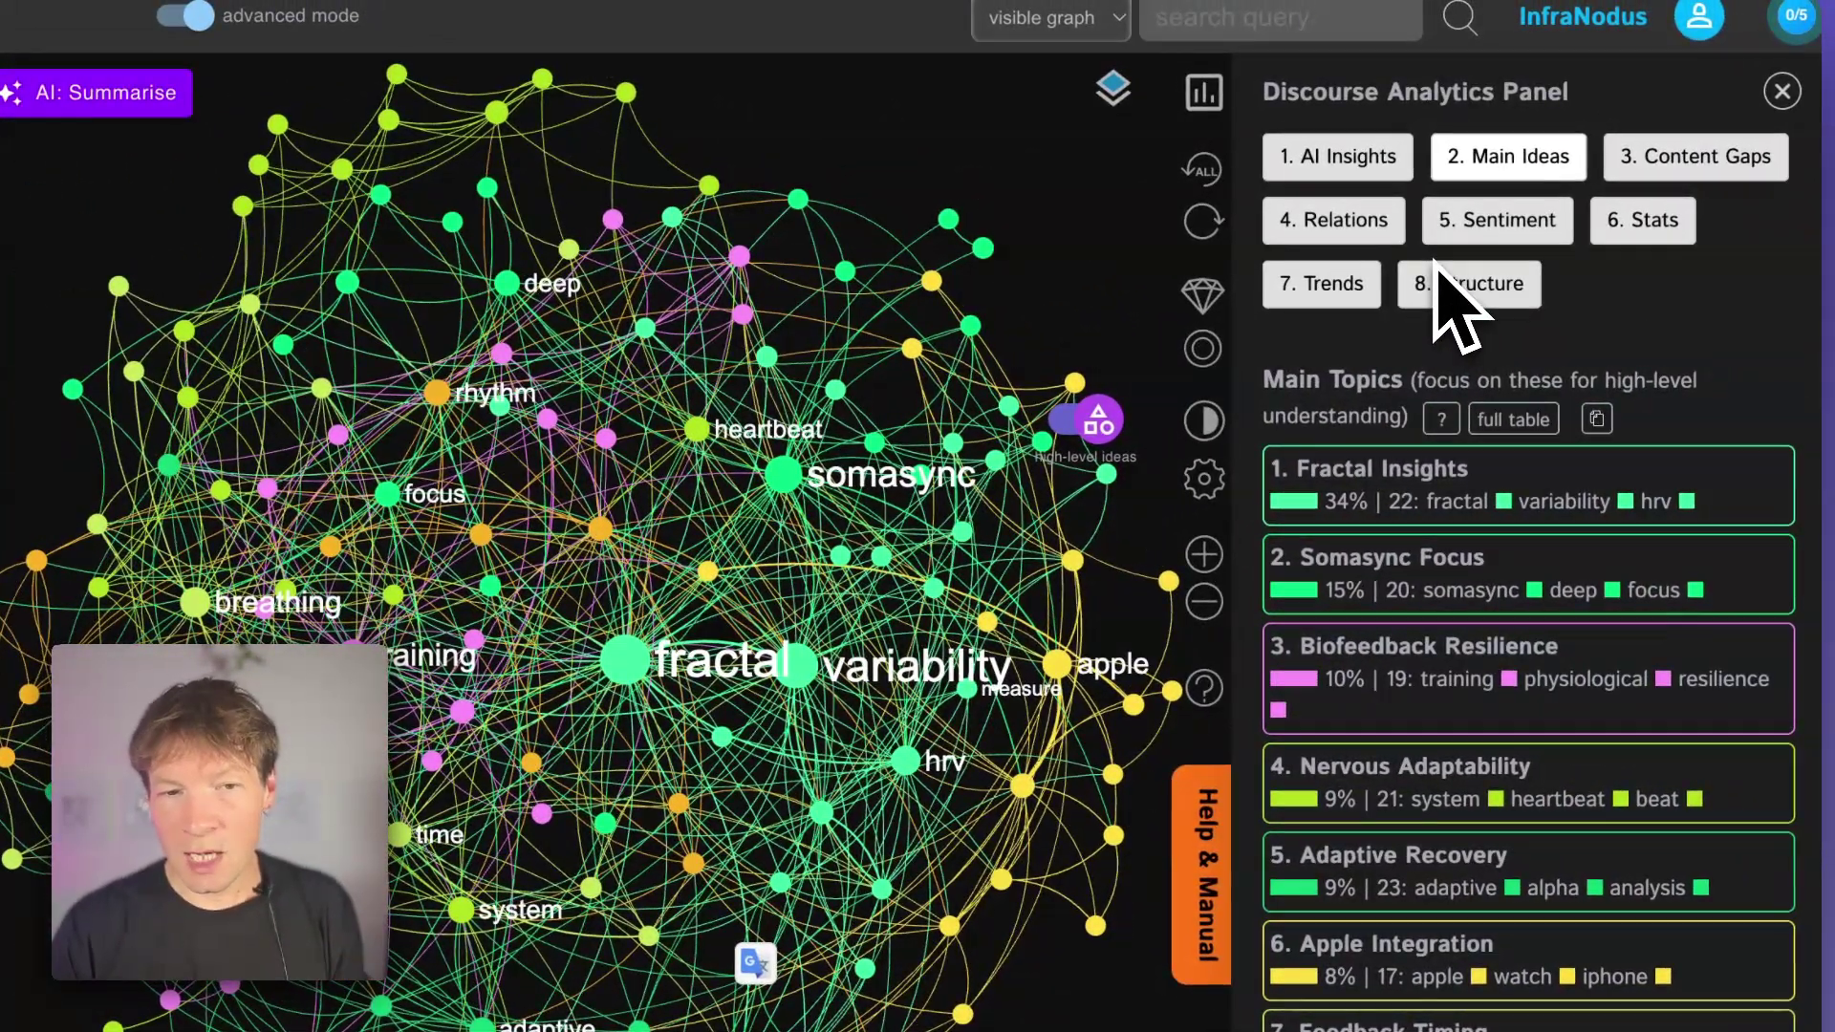
{"action": "mouse_move", "coordinate": [1527, 574]}
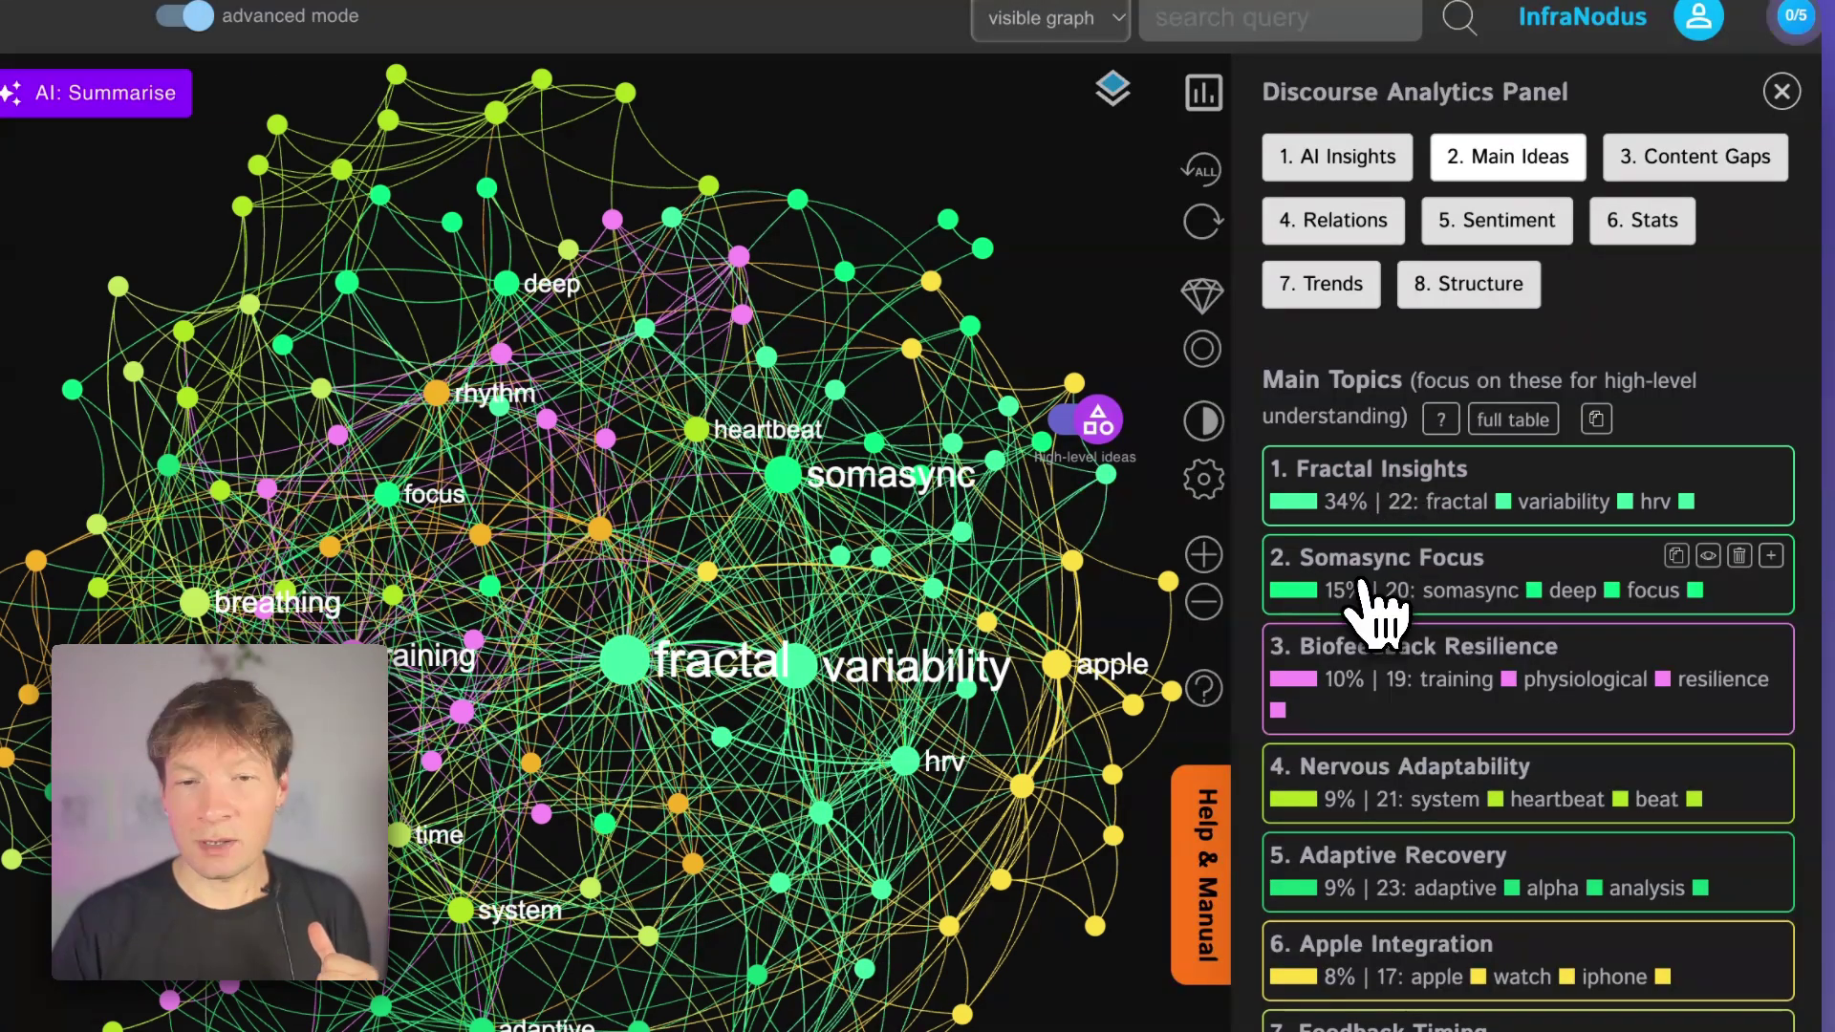
{"action": "double_click", "coordinate": [1337, 648]}
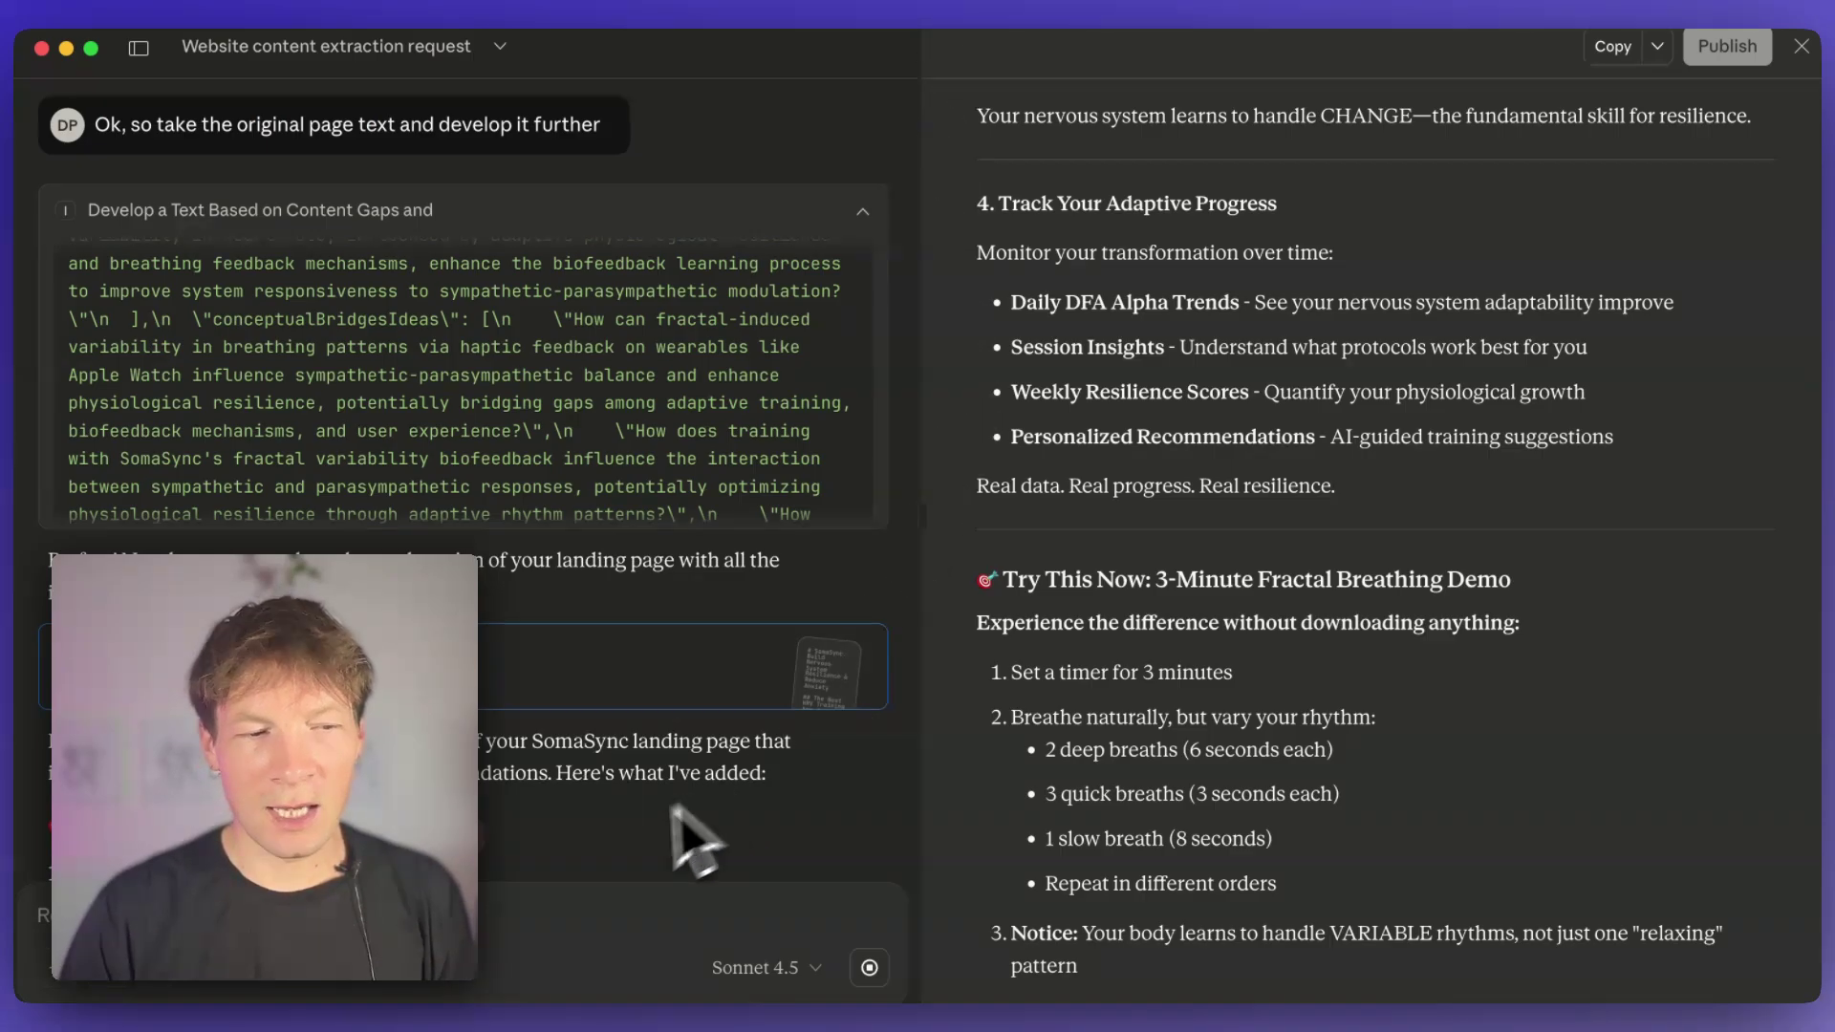
{"action": "scroll", "coordinate": [676, 838], "scroll_direction": "down", "scroll_amount": 10}
{"action": "scroll", "coordinate": [622, 873], "scroll_direction": "down", "scroll_amount": 5}
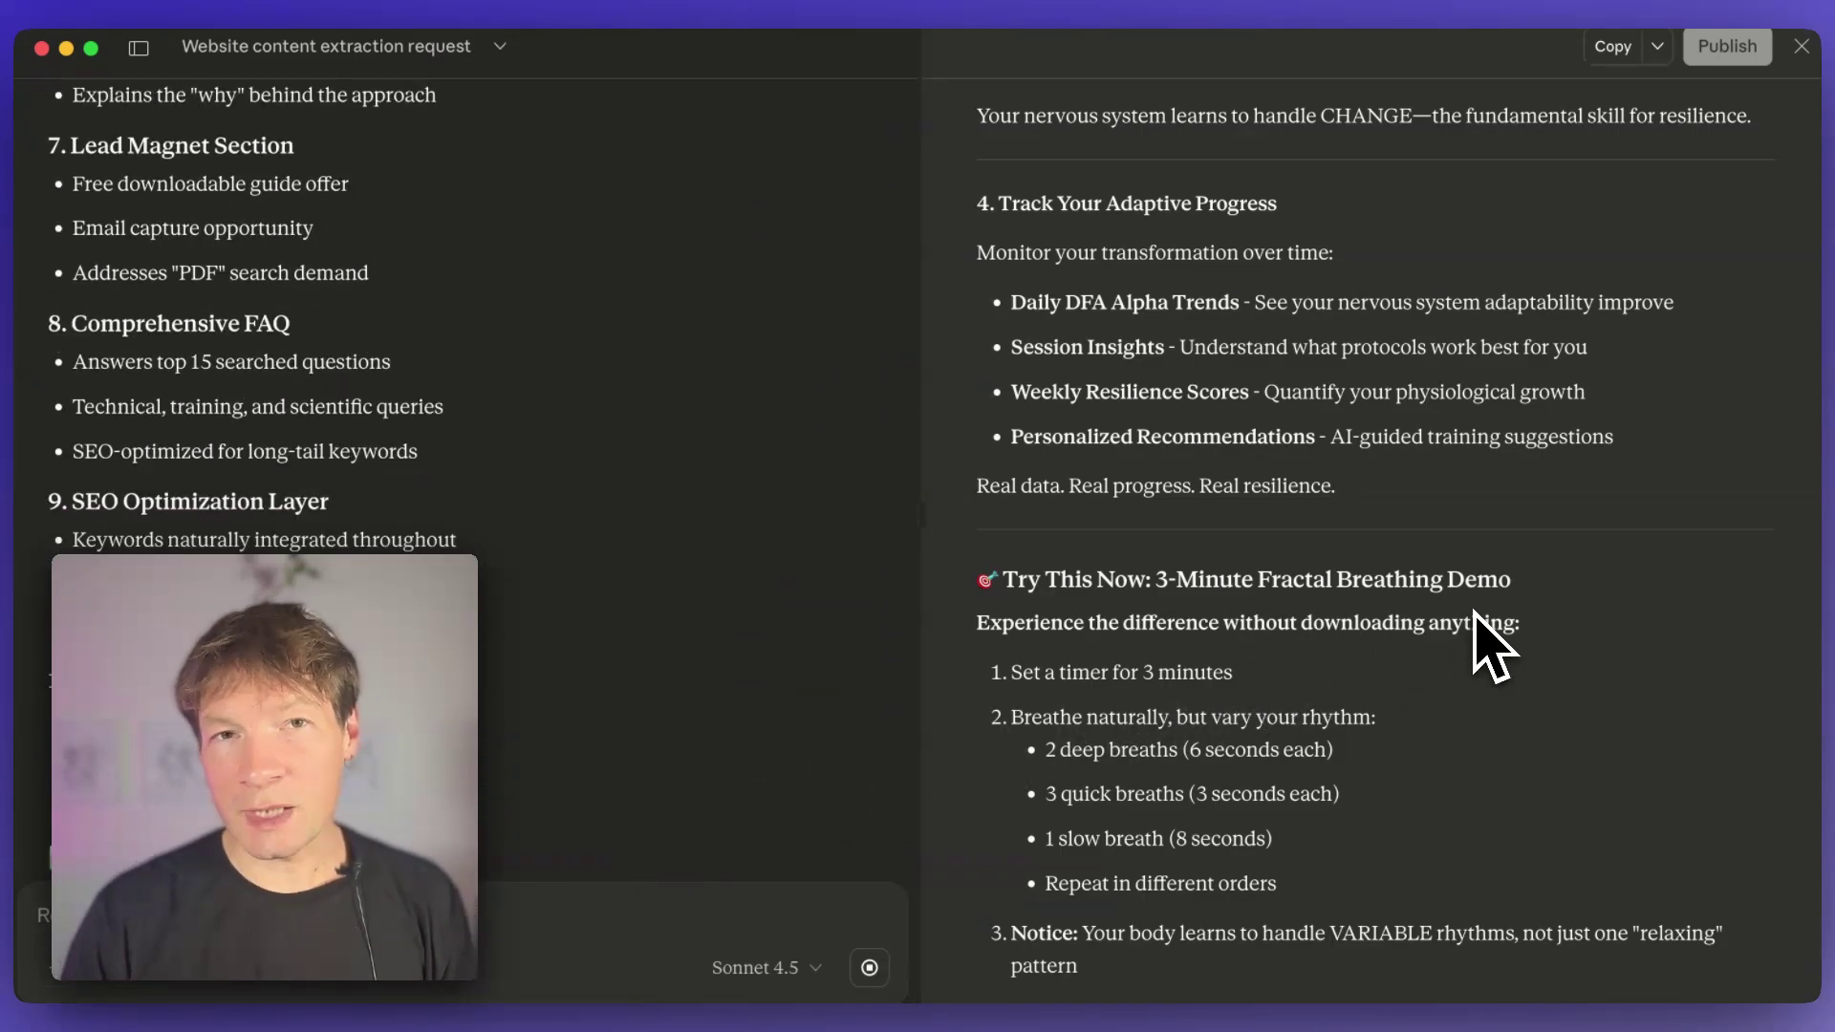